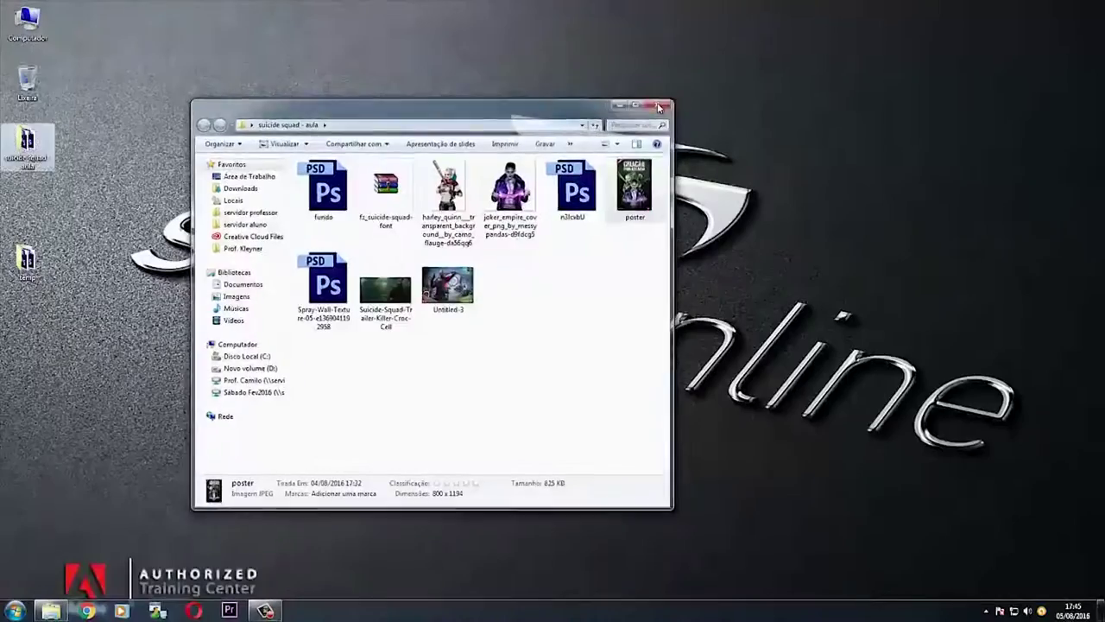
Close the Explorer folder window so the studioonline desktop is showing.
left_click(658, 107)
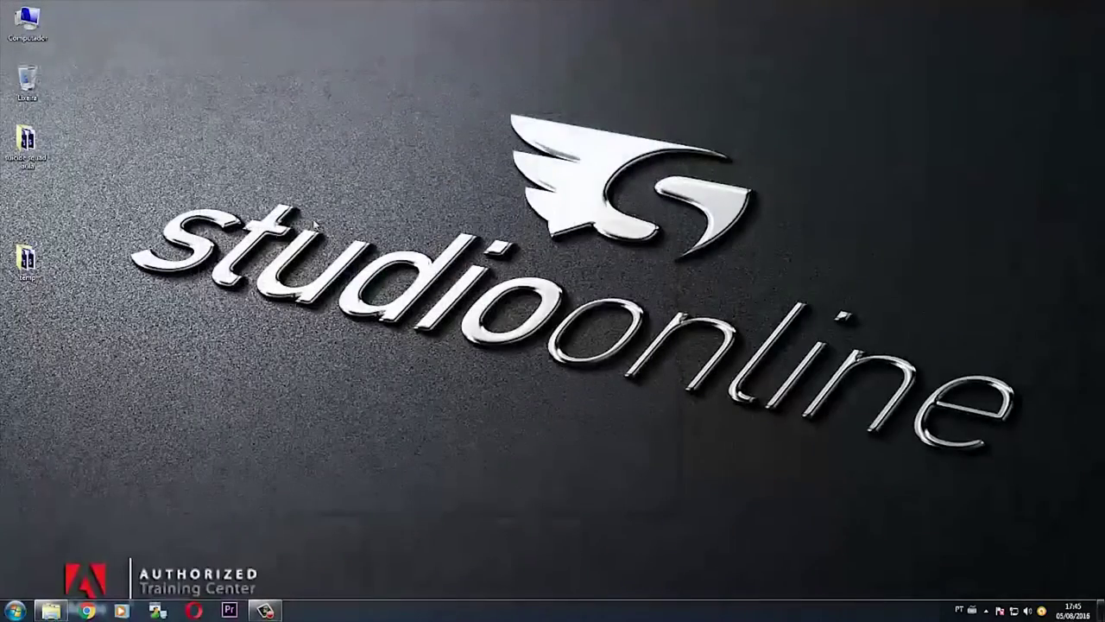
Open the 'suicide squad - aula' folder, preview the reference poster, and launch Photoshop CS6.
double_click(48, 136)
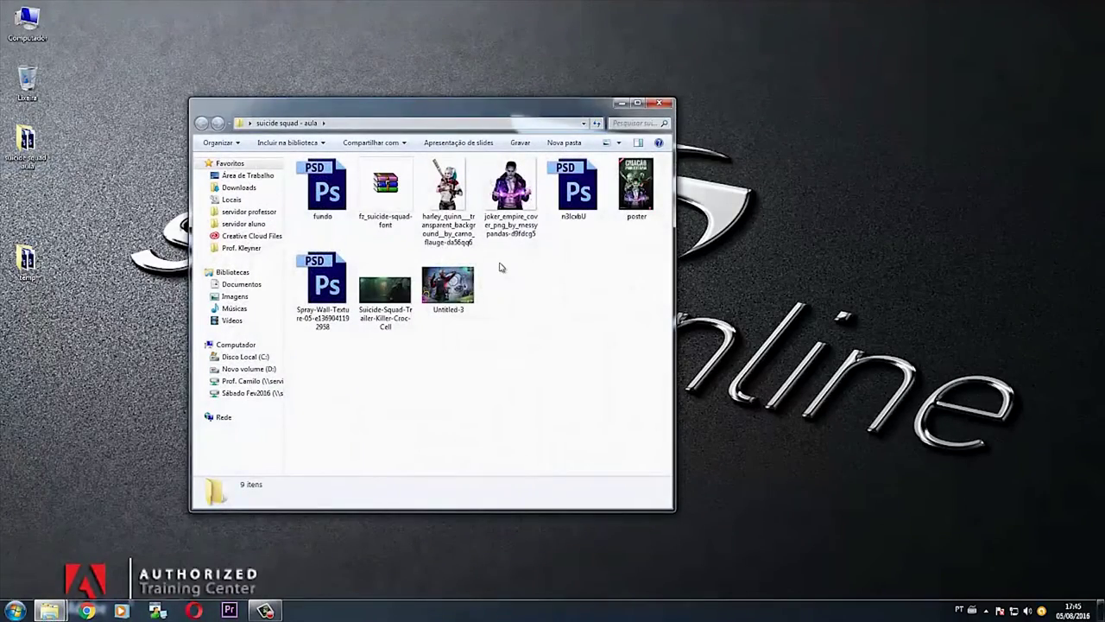
double_click(636, 185)
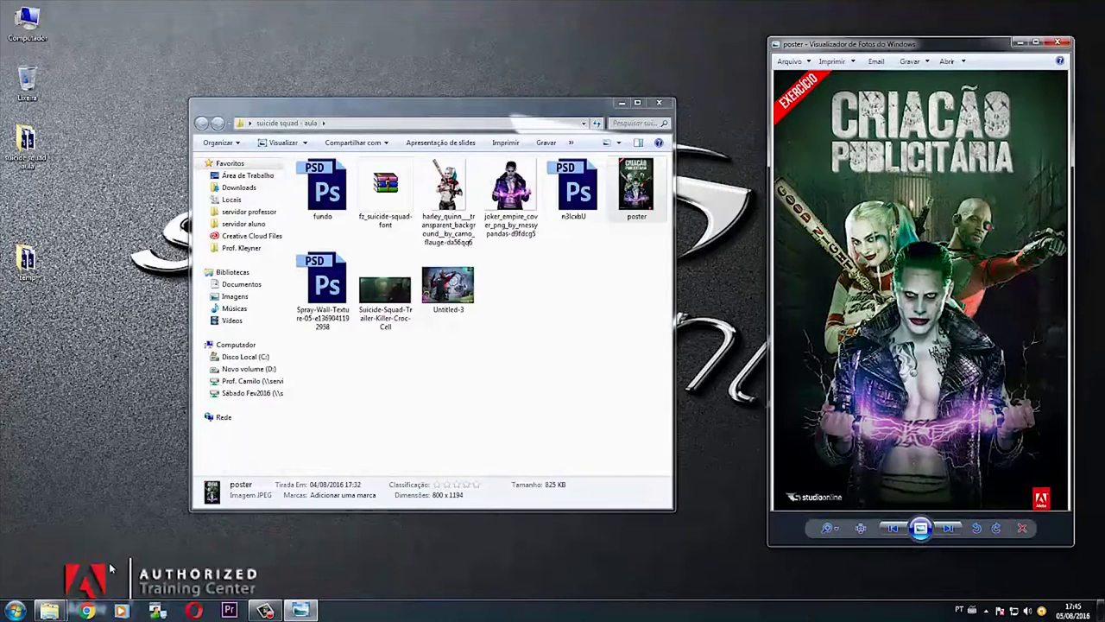
left_click(15, 610)
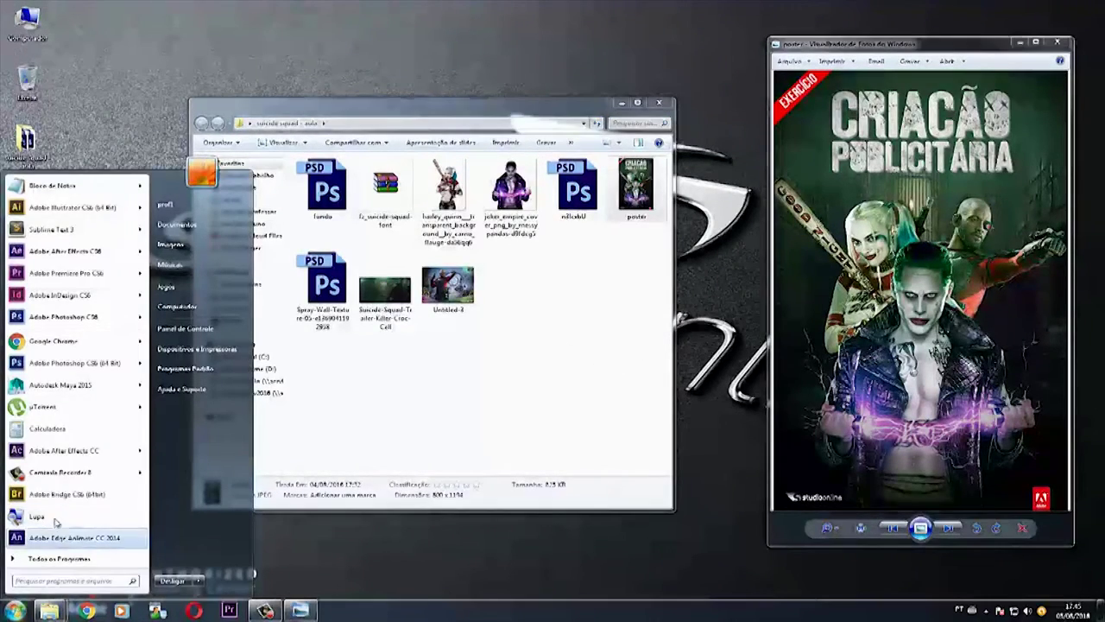
left_click(69, 363)
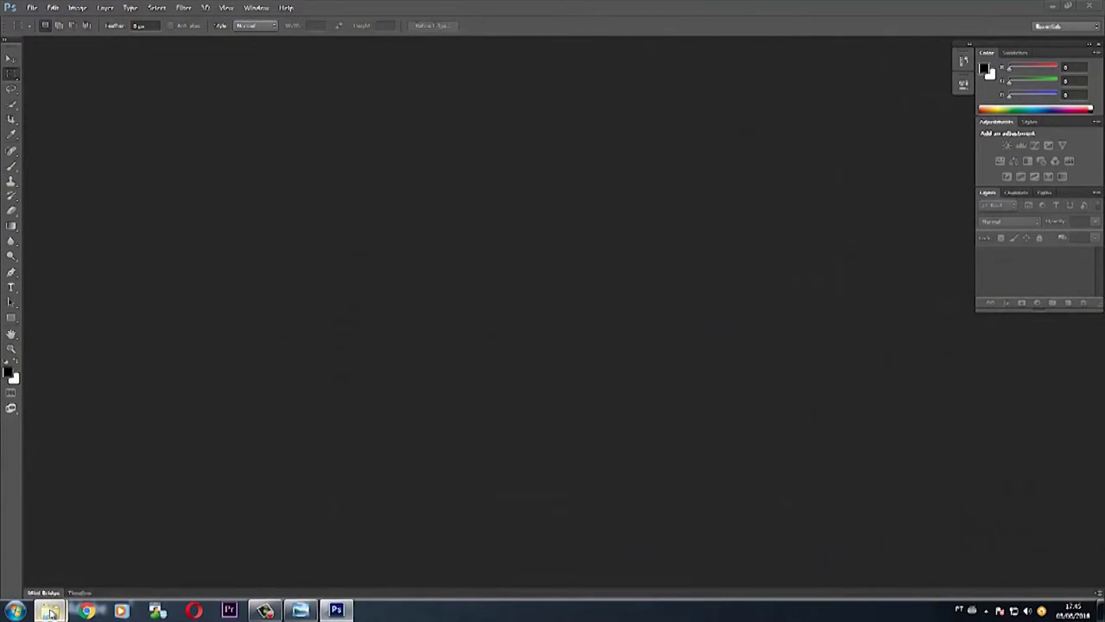
Open fundo, harley_quinn, Spray-Wall and n3lcxbU in Photoshop by dragging them from the folder.
left_click(182, 553)
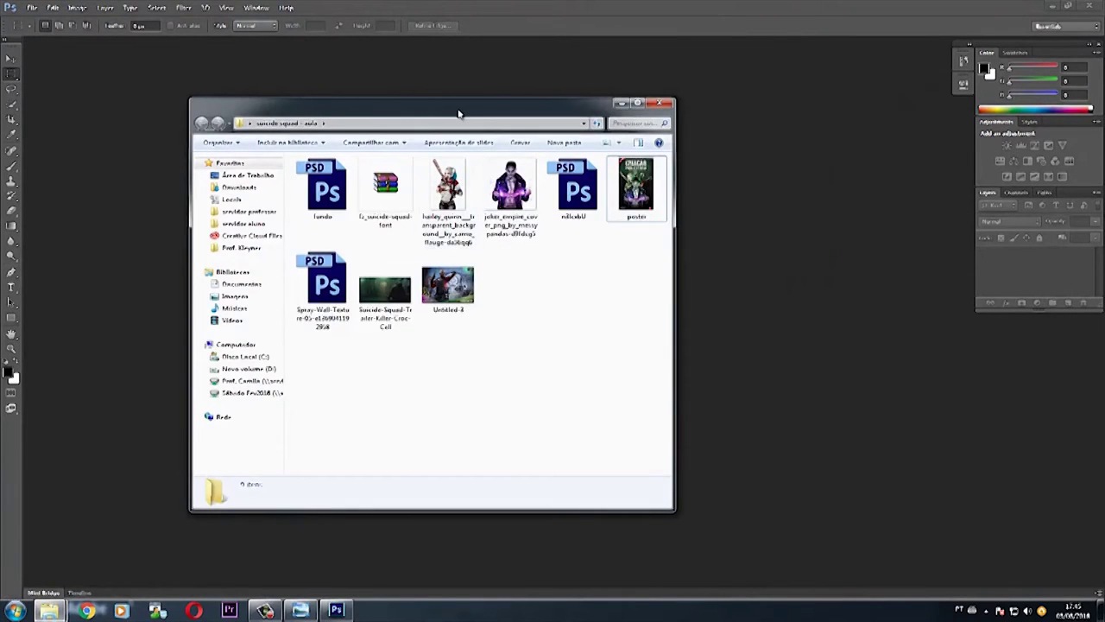
left_click_drag(456, 109, 702, 168)
left_click_drag(768, 183, 840, 134)
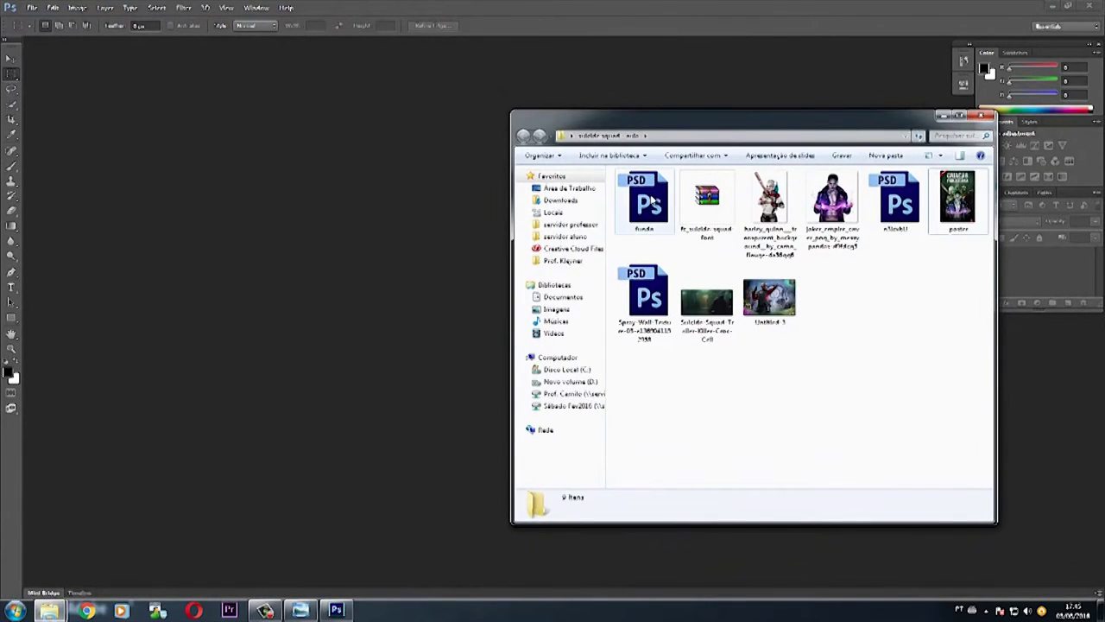
left_click(654, 203)
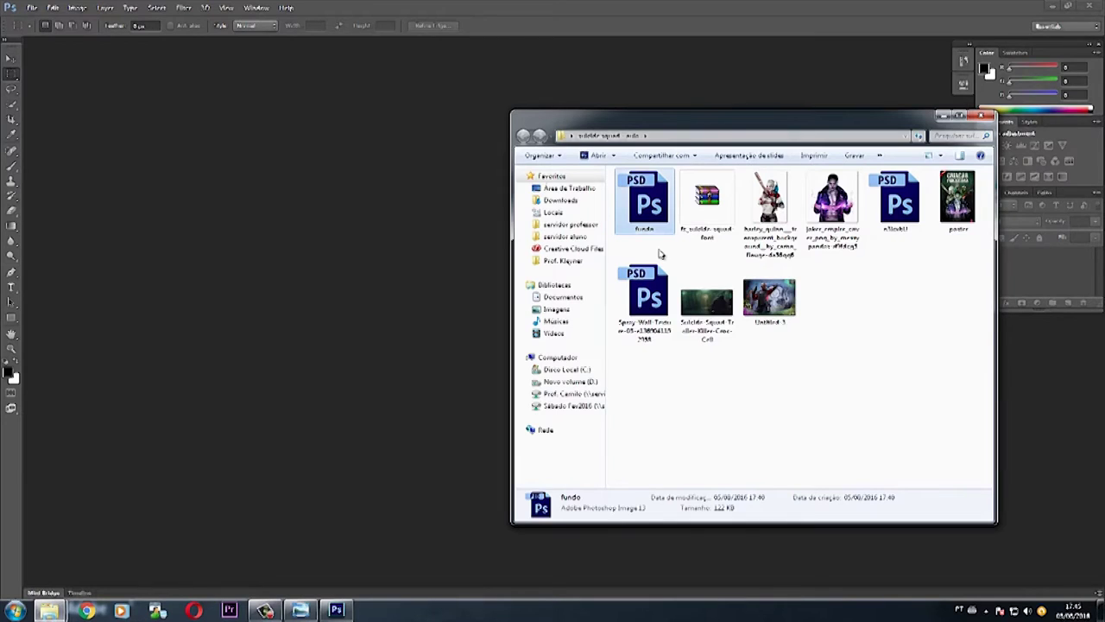
left_click(773, 207, "ctrl")
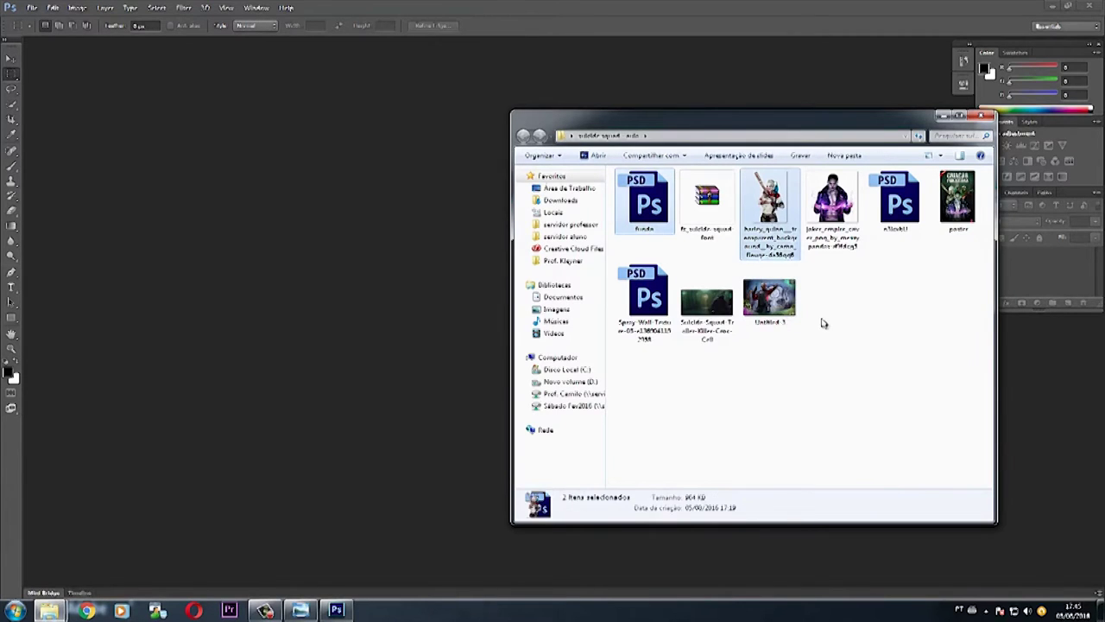
left_click(646, 300, "ctrl")
left_click(896, 212, "ctrl")
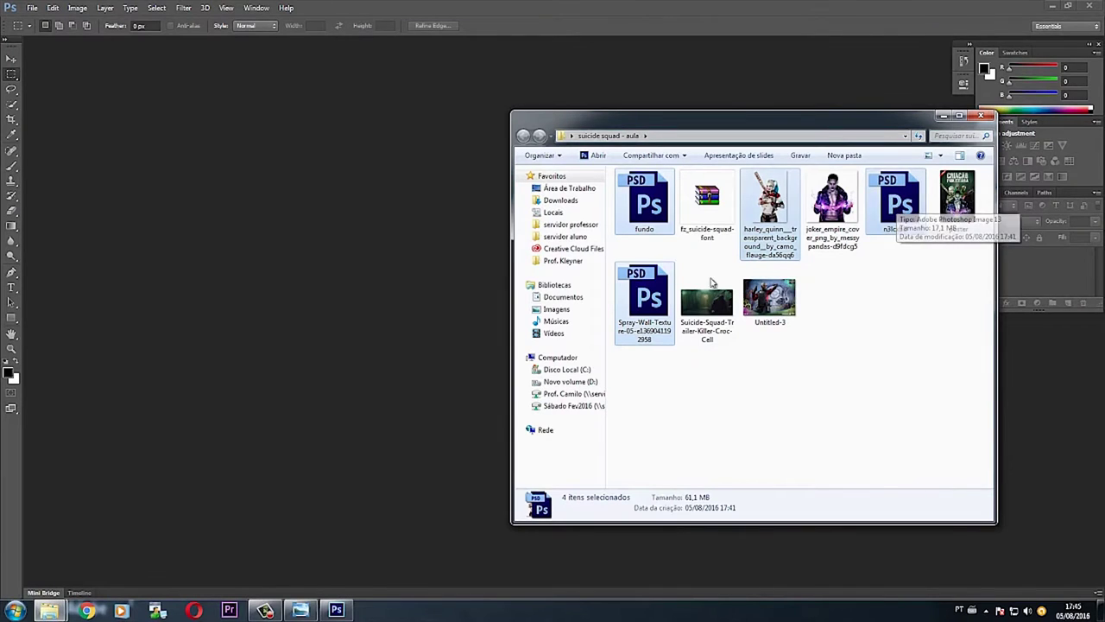
left_click_drag(880, 213, 577, 32)
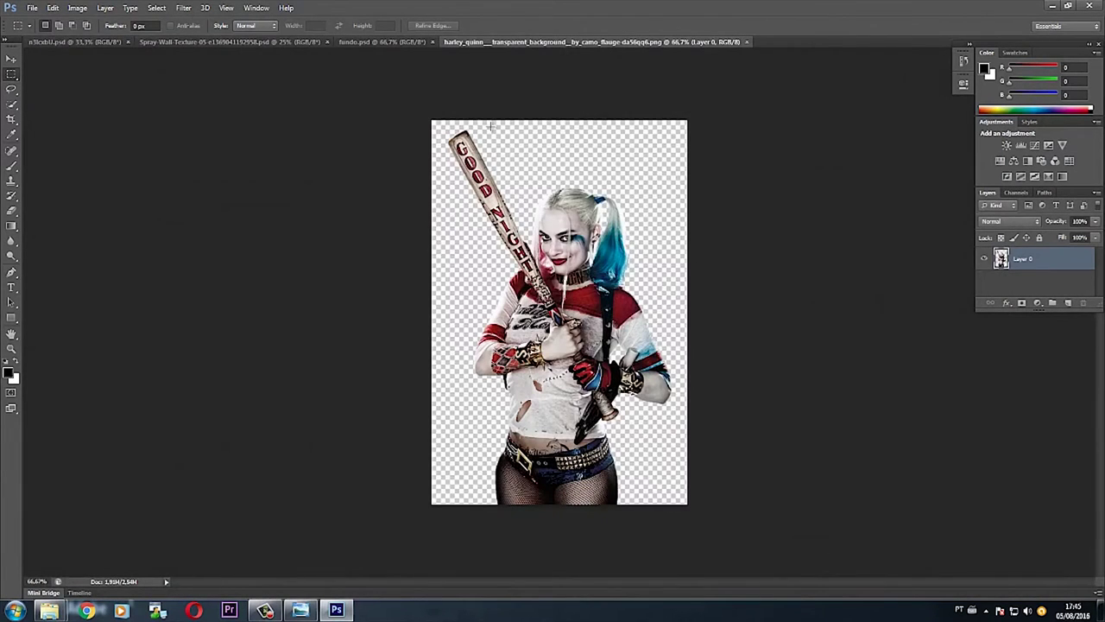
Reorder the document tabs so fundo.psd is first, then display n3lcxbU.psd.
left_click(69, 41)
left_click(615, 41)
left_click_drag(382, 41, 86, 52)
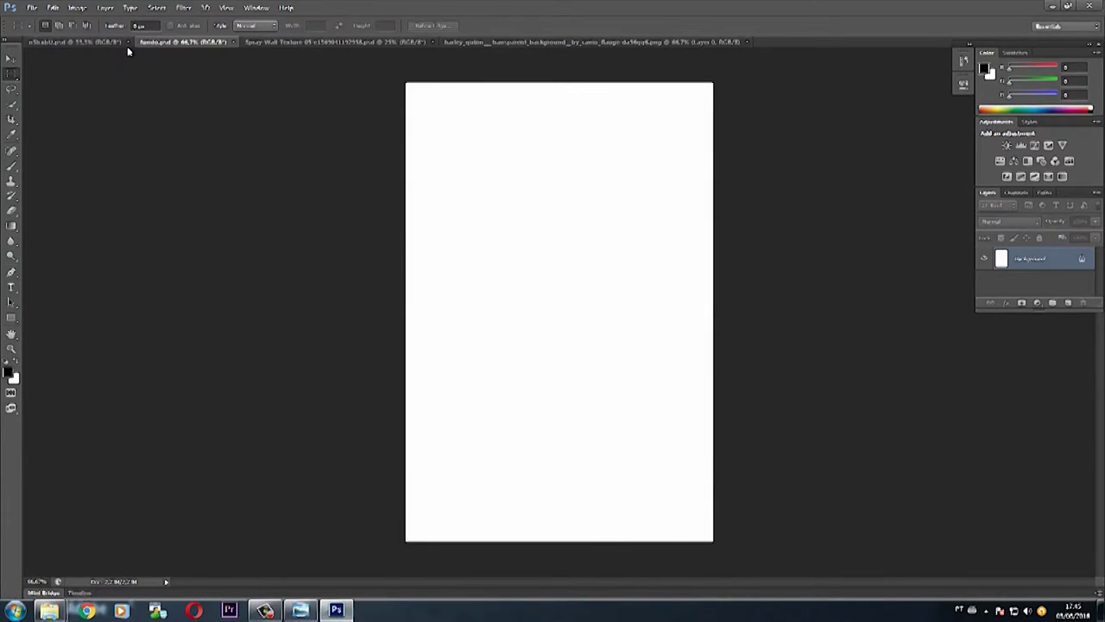
left_click_drag(157, 43, 37, 41)
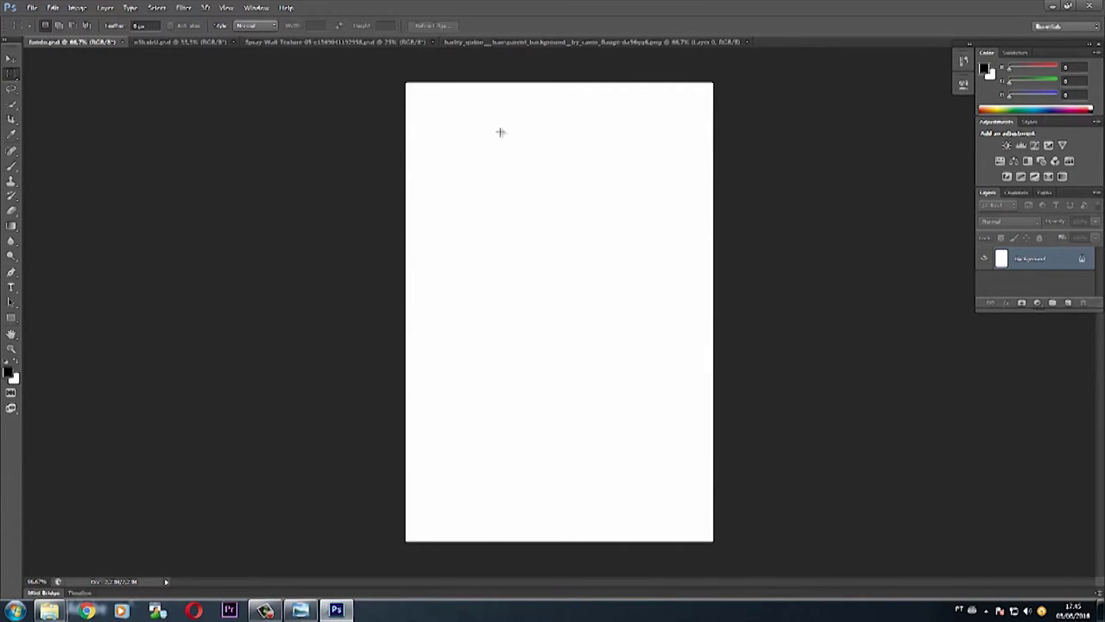
left_click(188, 43)
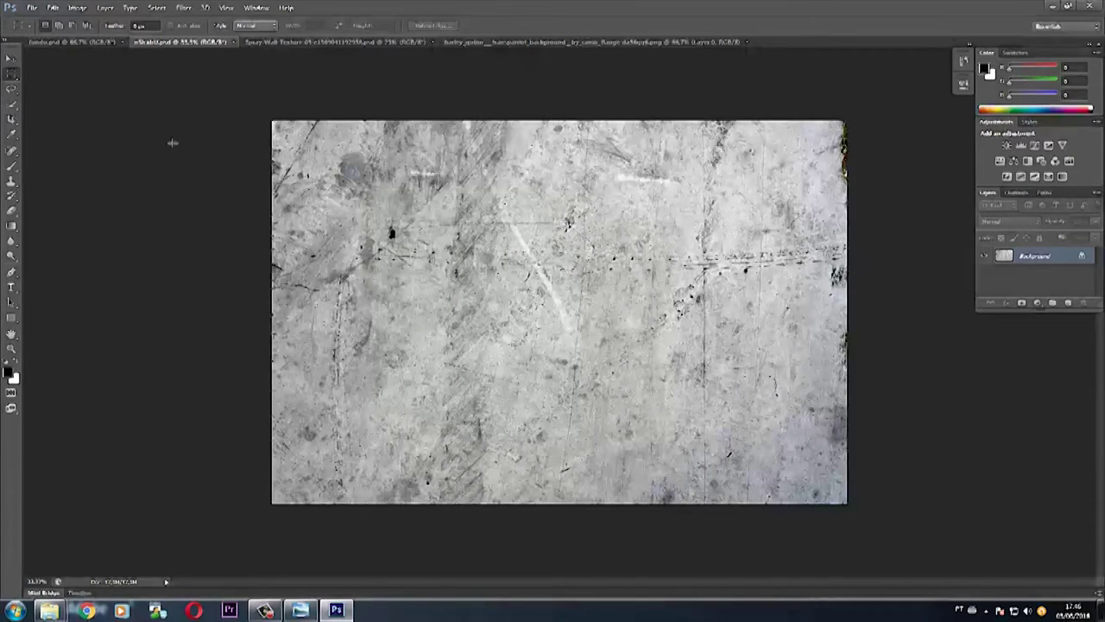
Copy the entire n3lcxbU texture and paste it into fundo.psd as Layer 1.
left_click(156, 9)
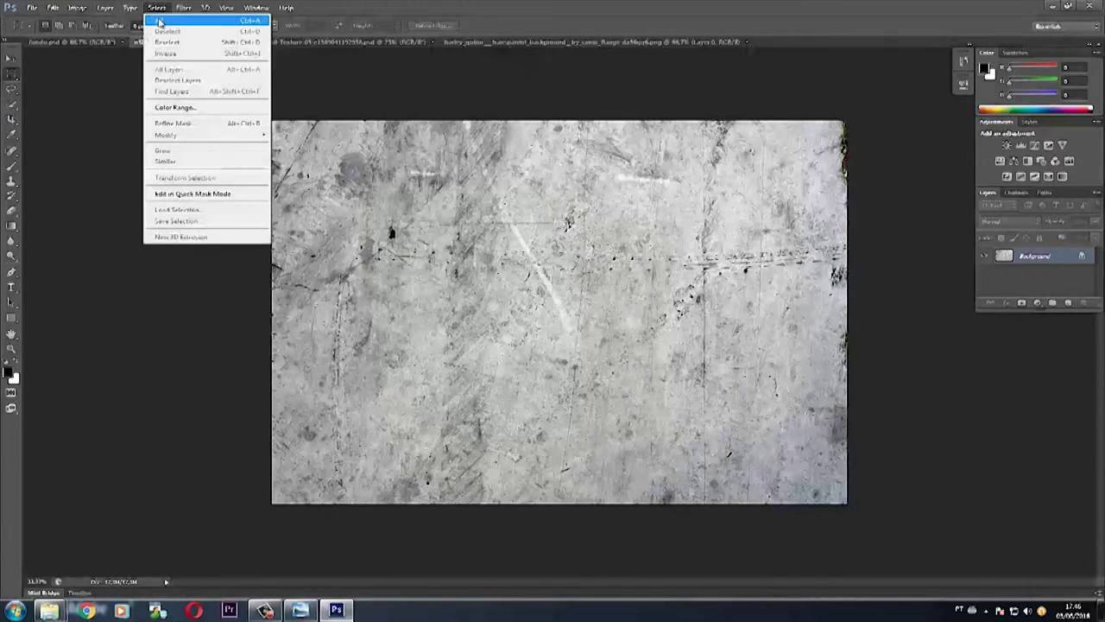
left_click(249, 21)
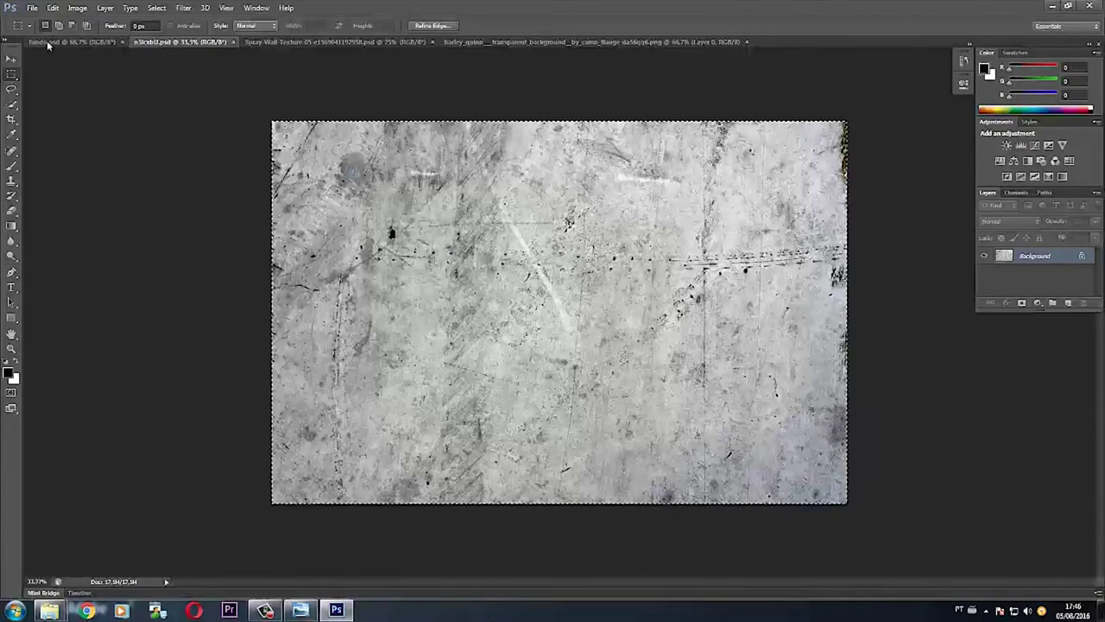
left_click(53, 8)
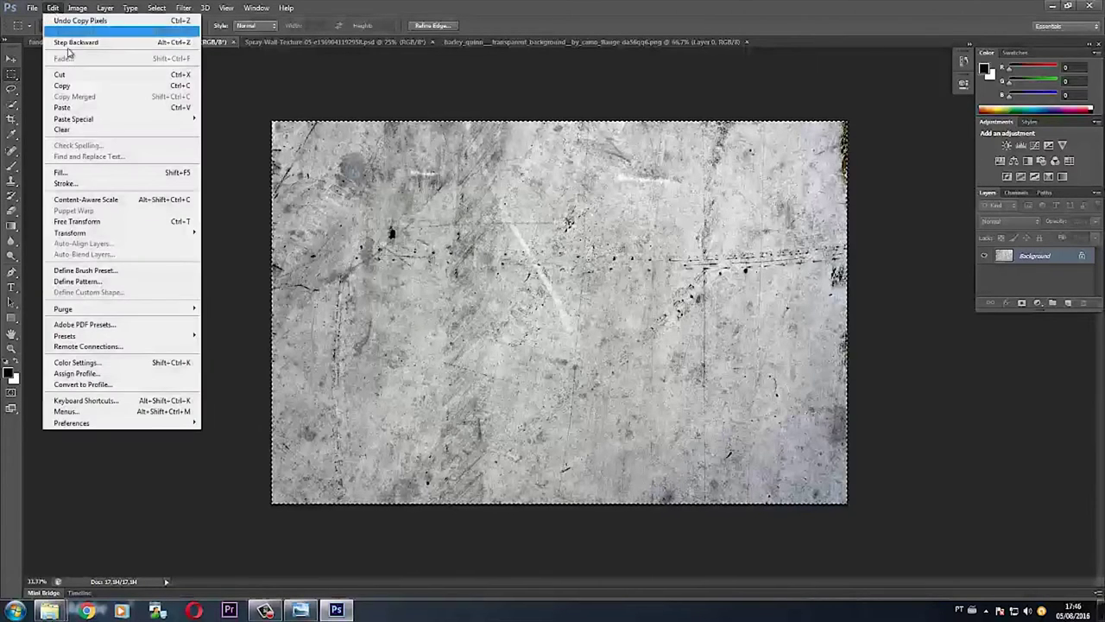
left_click(95, 87)
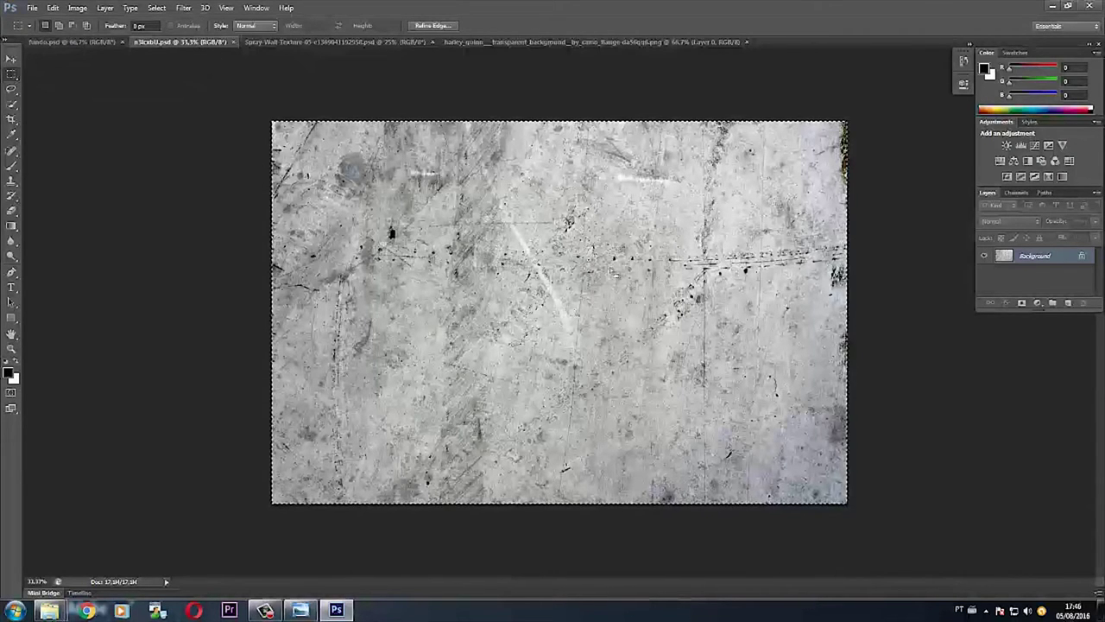
left_click(53, 8)
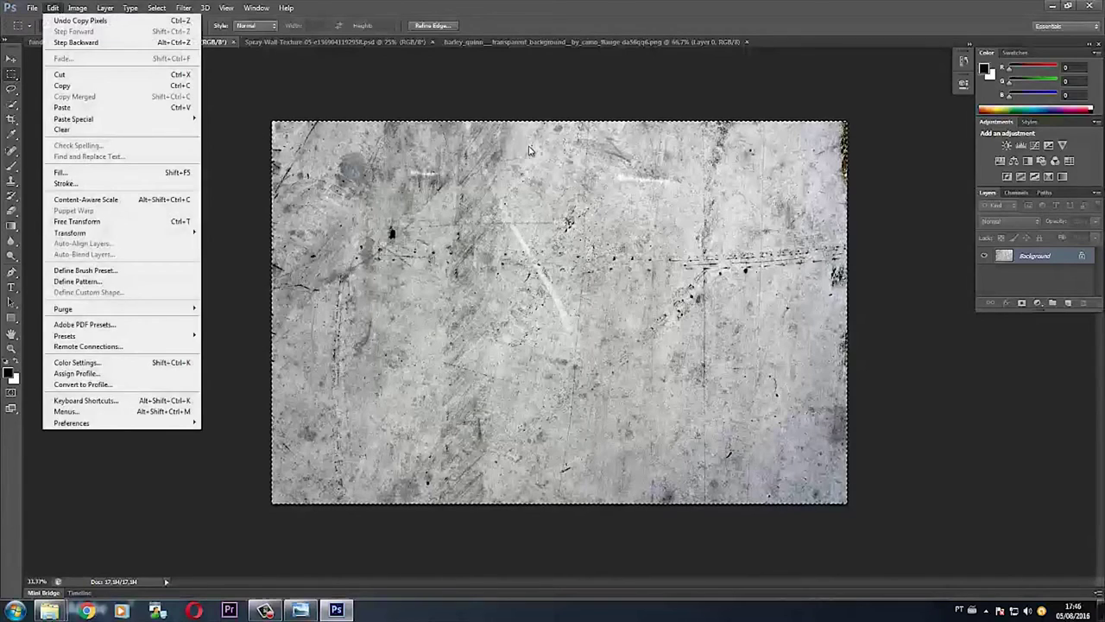
left_click(78, 86)
left_click(80, 41)
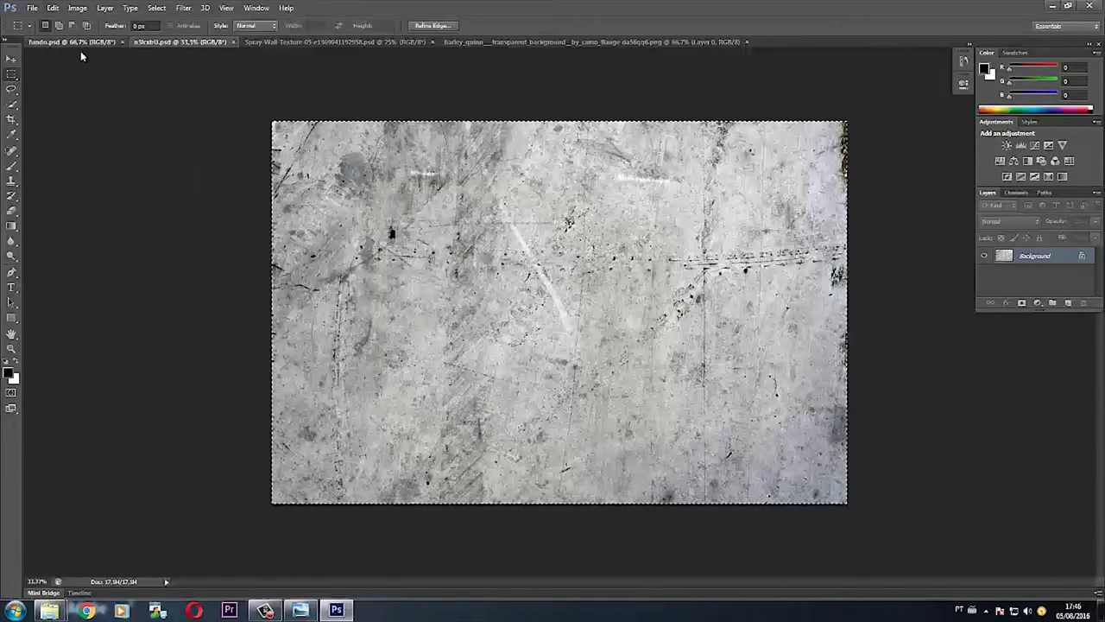
key("ctrl+v")
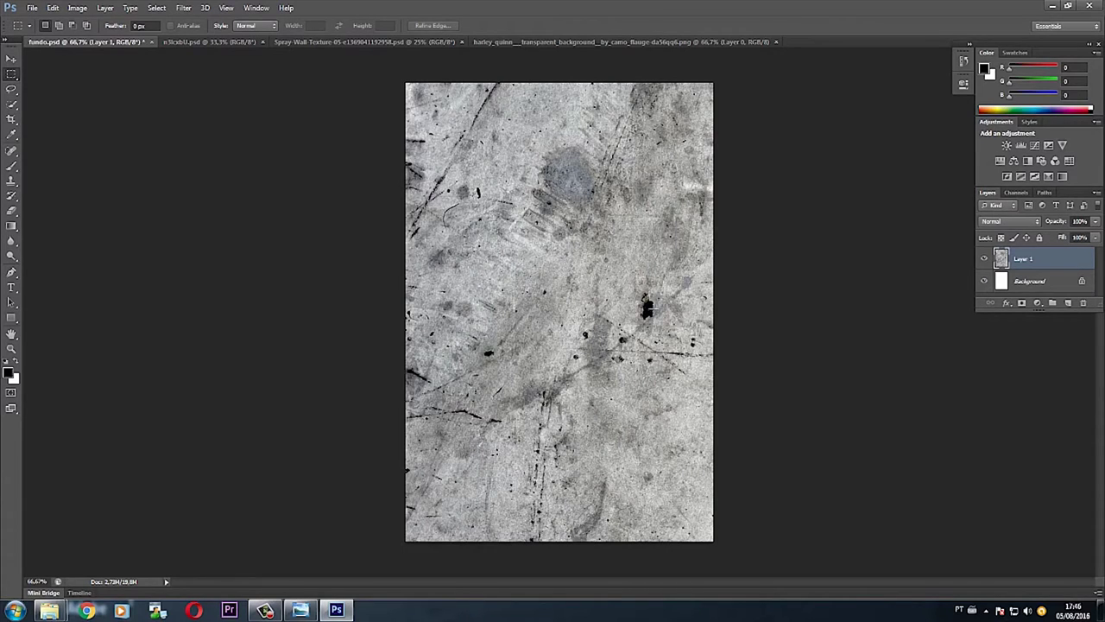
Shift the pasted texture layer down-left and put Layer 1 into Free Transform.
key("v")
mouse_move(608, 168)
left_mouse_down()
mouse_move(355, 144)
mouse_move(517, 321)
mouse_move(548, 301)
left_mouse_up()
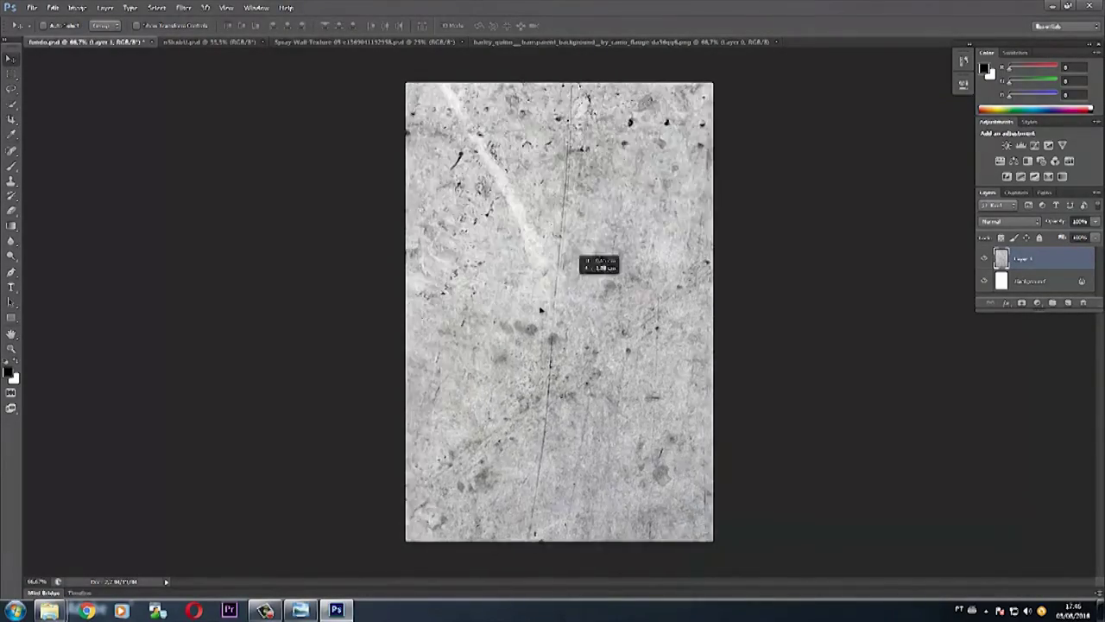
left_click_drag(546, 302, 512, 335)
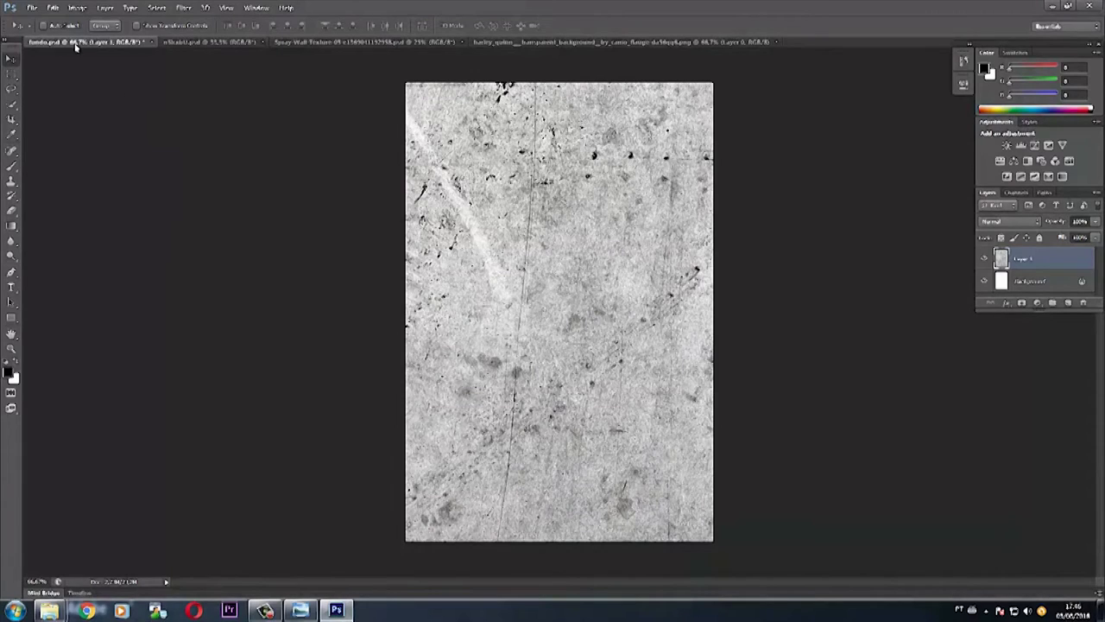
left_click(52, 8)
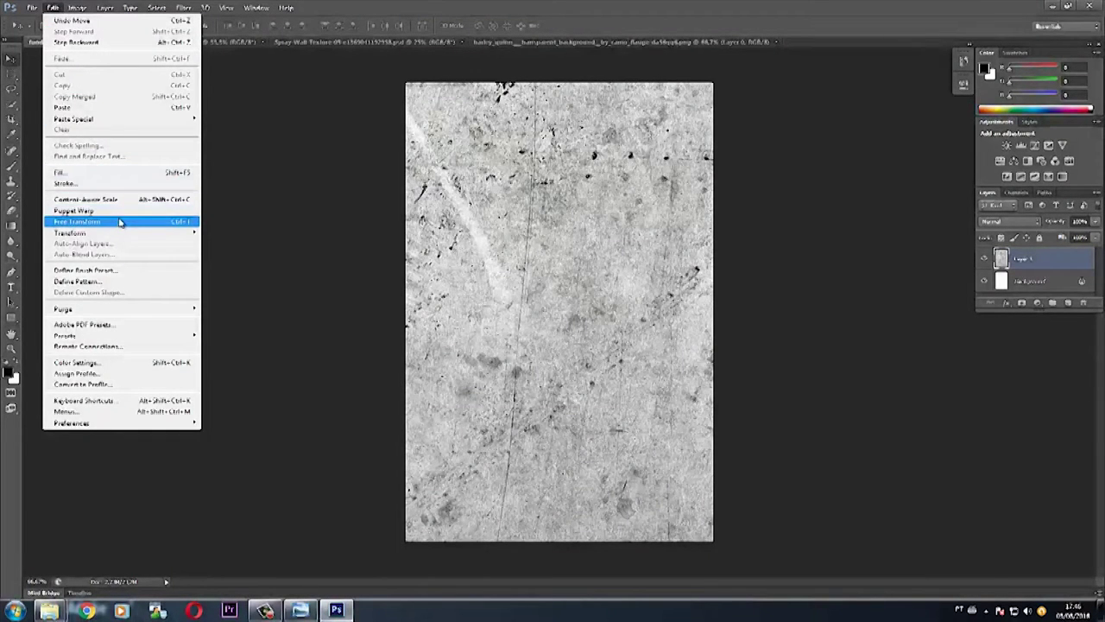
left_click(148, 223)
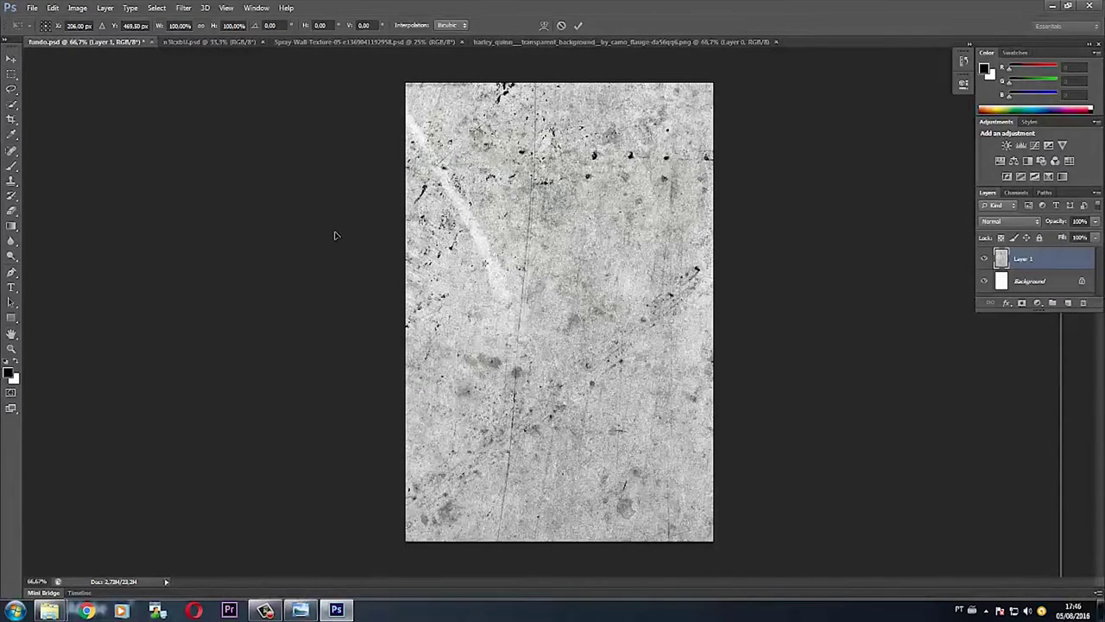
key("ctrl+minus")
key("ctrl+minus")
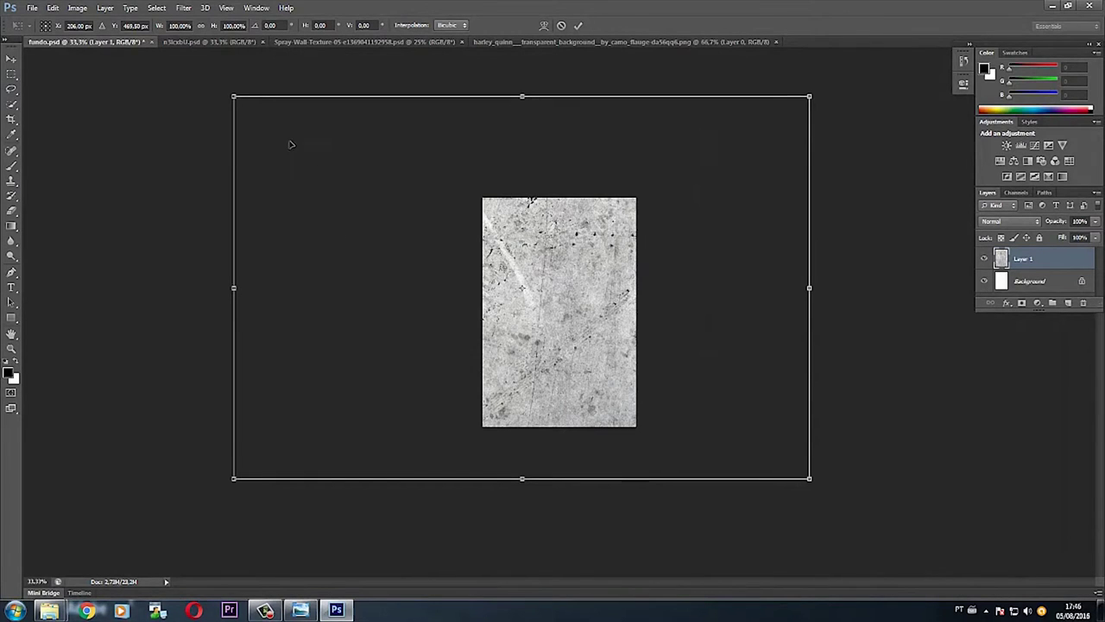
Rotate the wall texture 90° upright and scale it to about 43% to fill the canvas.
left_click_drag(241, 101, 508, 278)
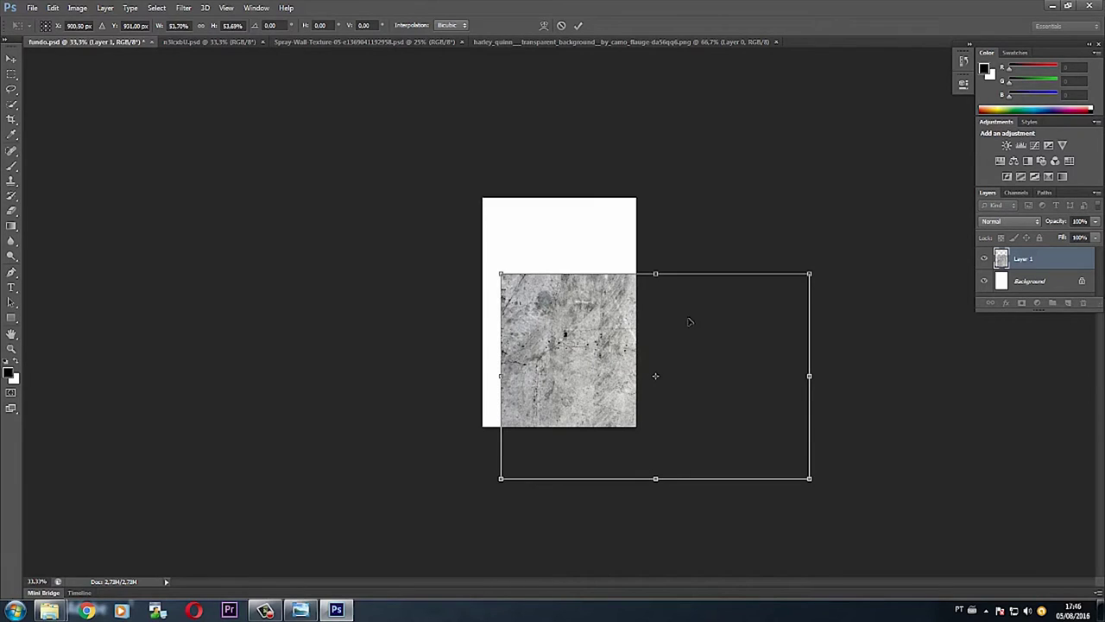
left_click_drag(593, 325, 497, 278)
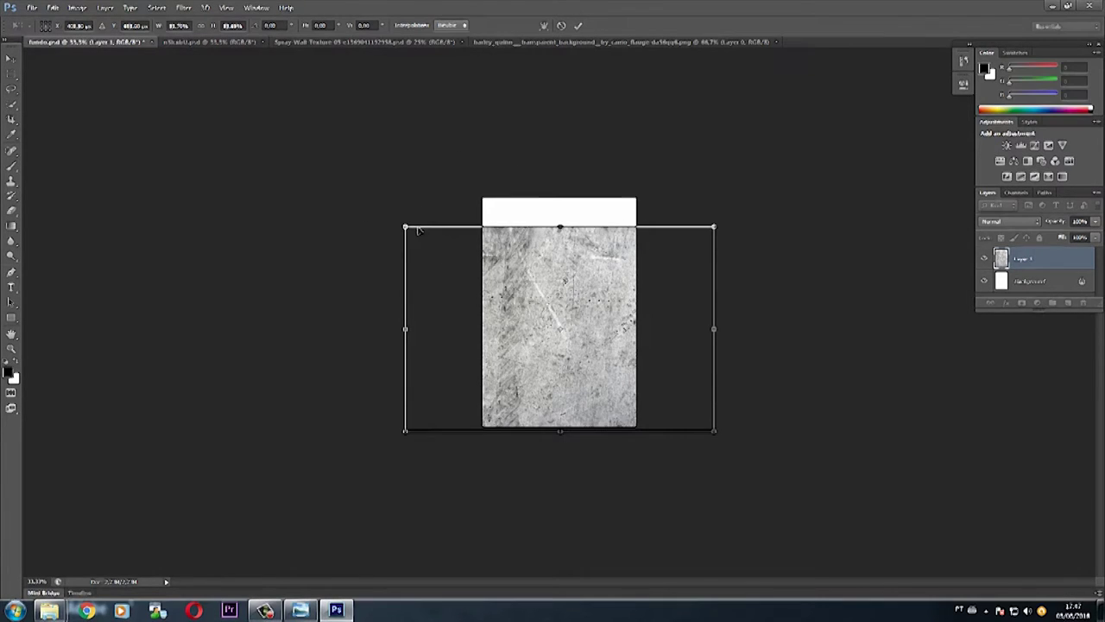
mouse_move(461, 256)
left_mouse_down()
mouse_move(562, 277)
mouse_move(498, 278)
mouse_move(486, 264)
left_mouse_up()
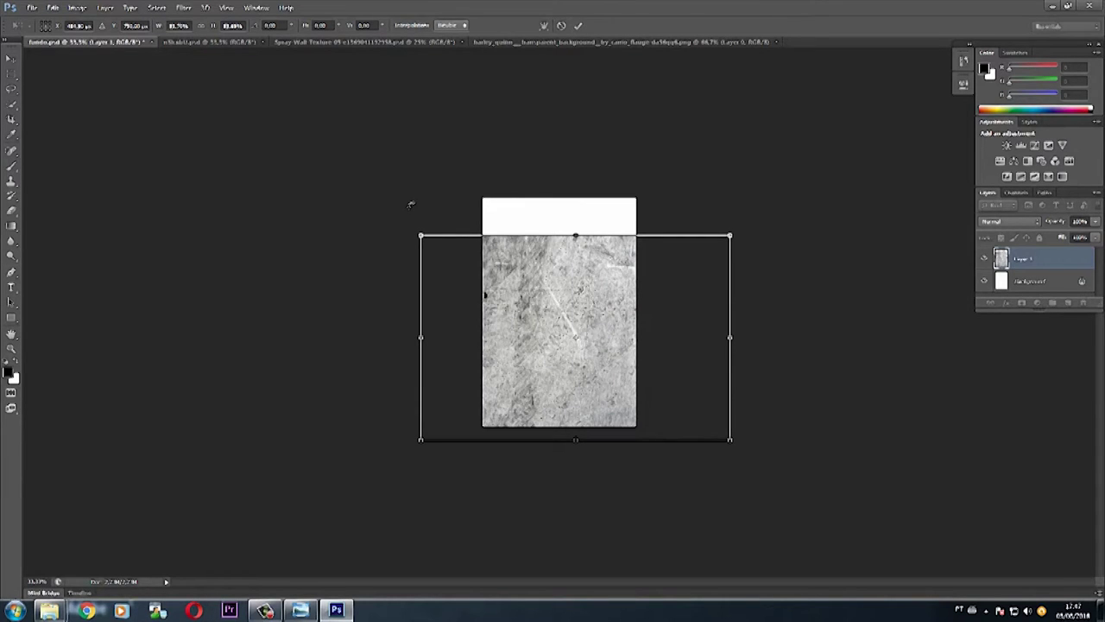
left_click_drag(411, 203, 682, 183)
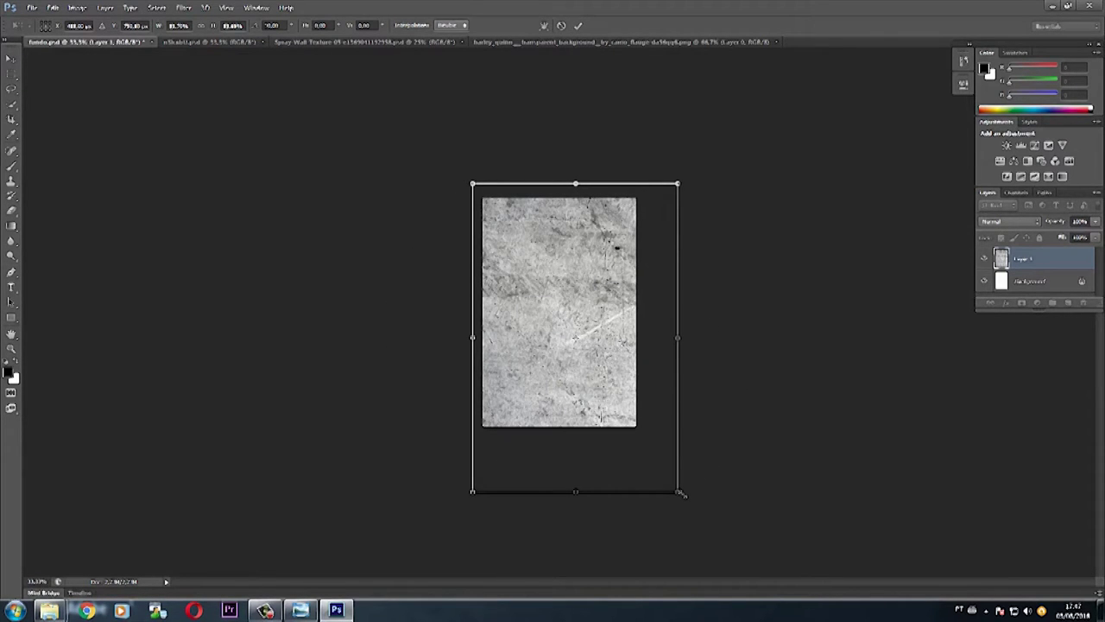
mouse_move(757, 329)
left_mouse_down()
mouse_move(737, 272)
mouse_move(745, 320)
left_mouse_up()
left_click_drag(678, 492, 641, 437)
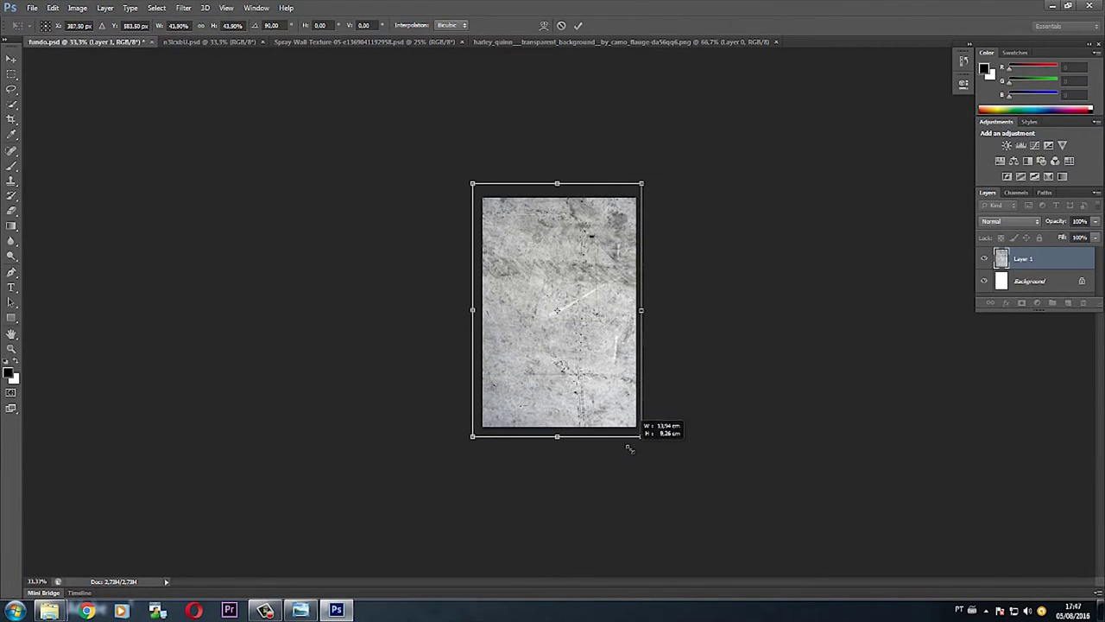
left_click_drag(470, 179, 475, 186)
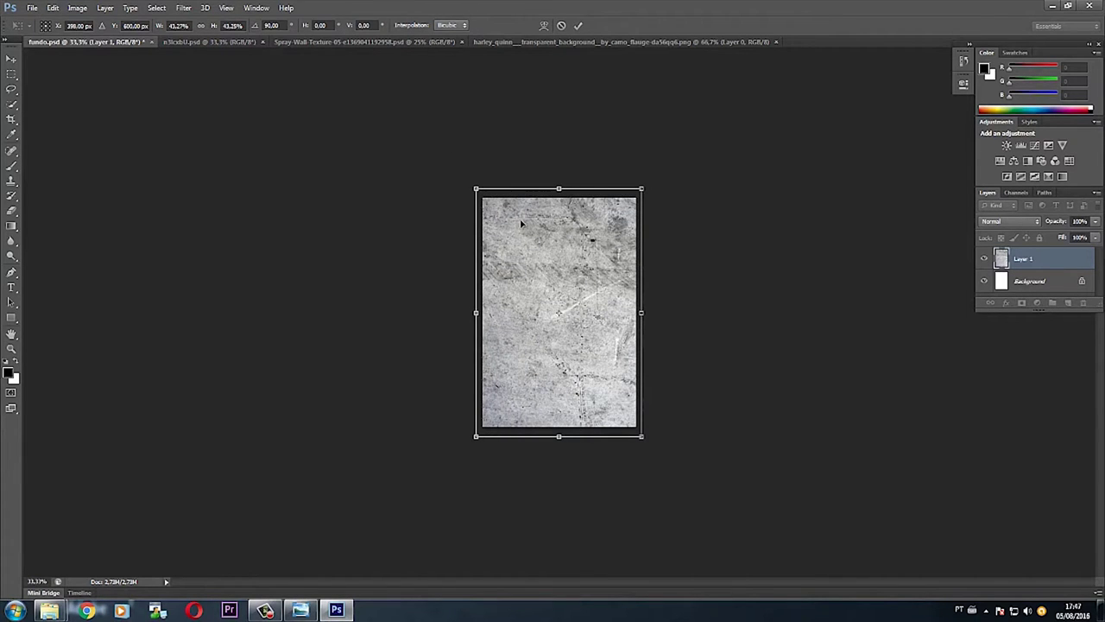
key("Return")
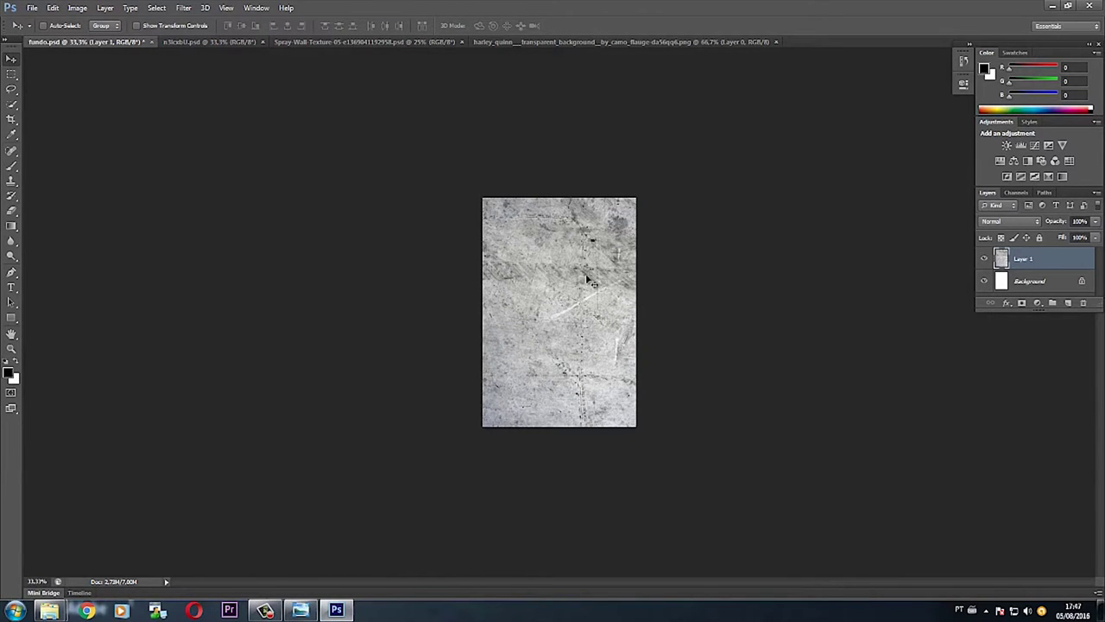
left_click(234, 38)
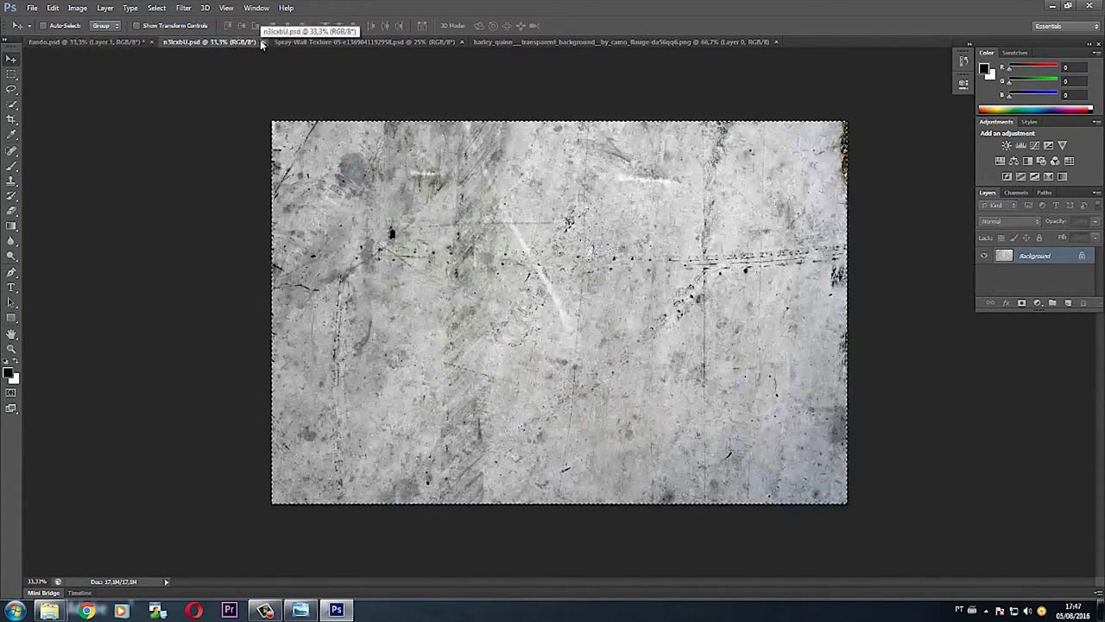
Close n3lcxbU.psd and float the Harley Quinn document in its own window.
left_click(261, 41)
left_click(267, 41)
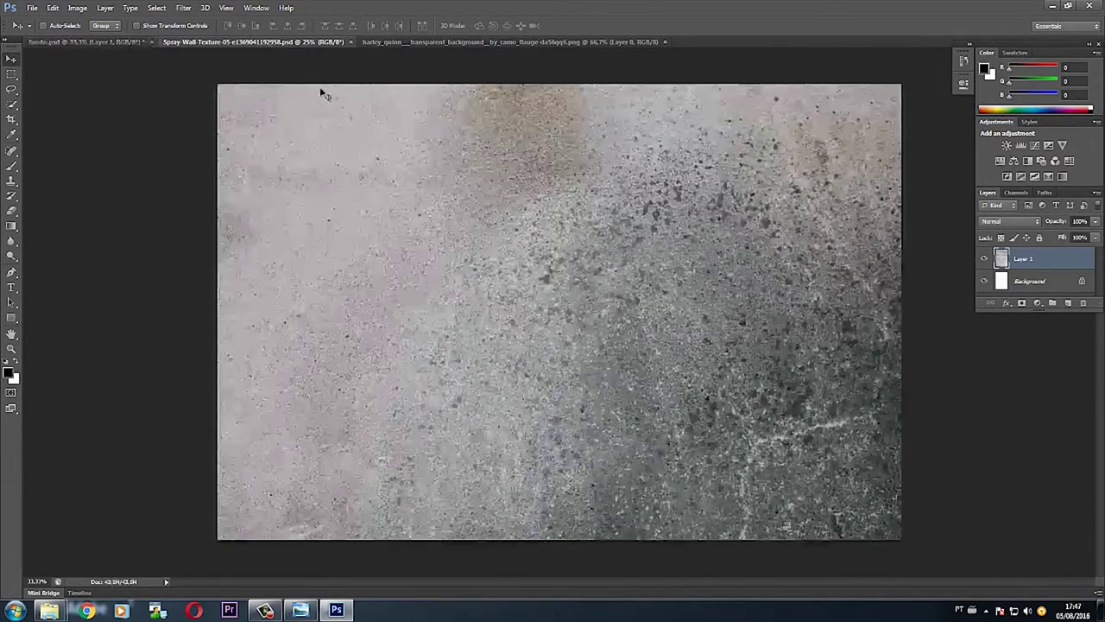
left_click(408, 43)
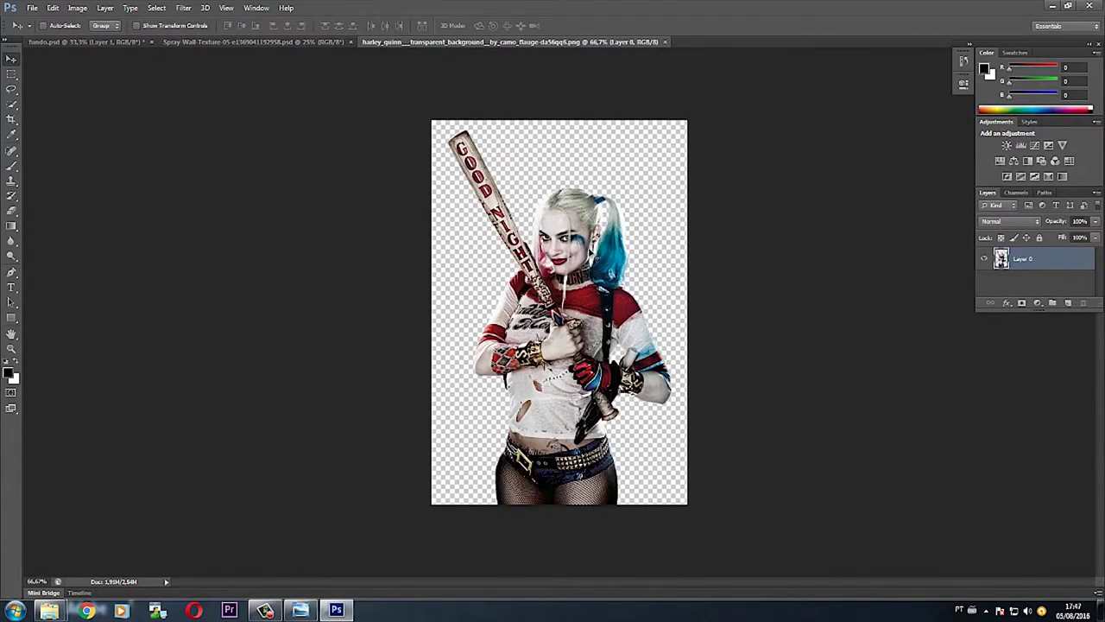
left_click_drag(550, 42, 510, 138)
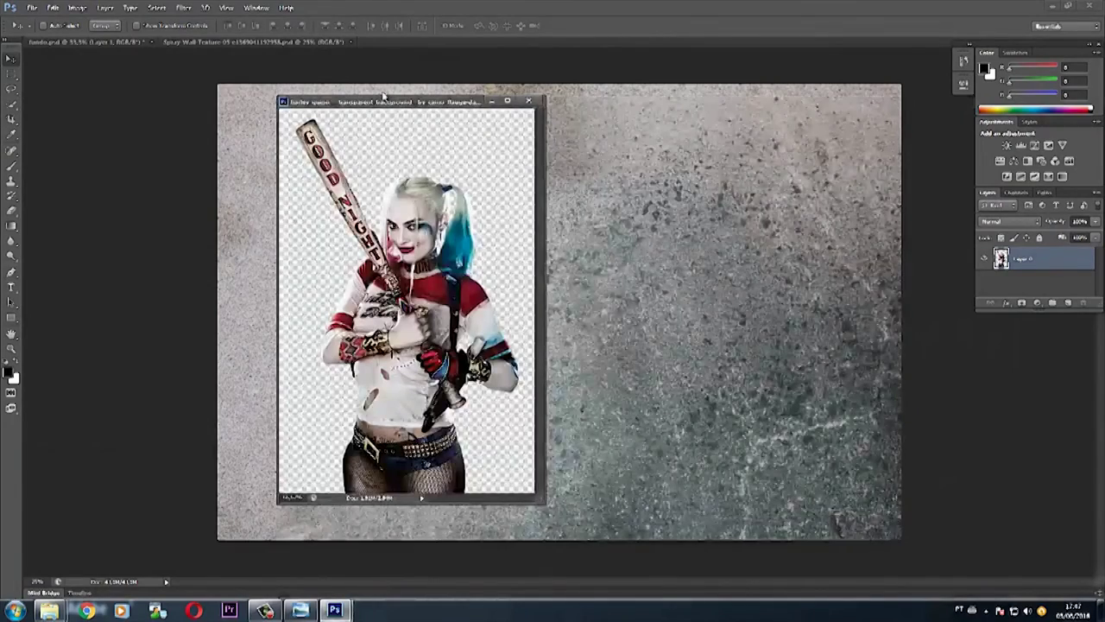
left_click_drag(384, 96, 733, 119)
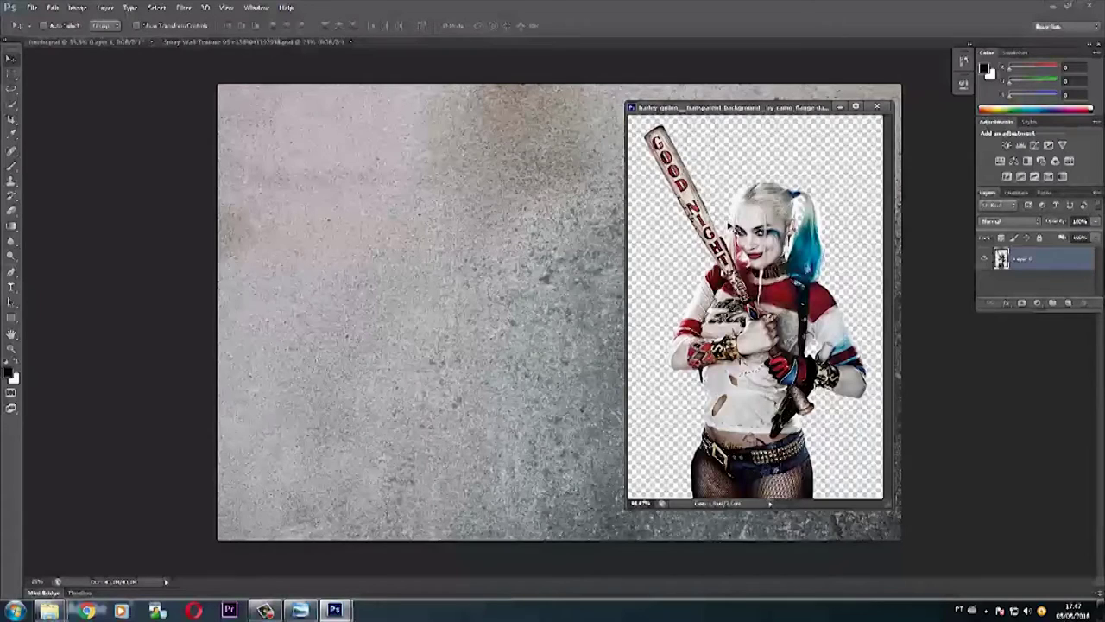
Float fundo.psd and the Spray-Wall document as separate windows and arrange them.
left_click_drag(756, 233, 477, 227)
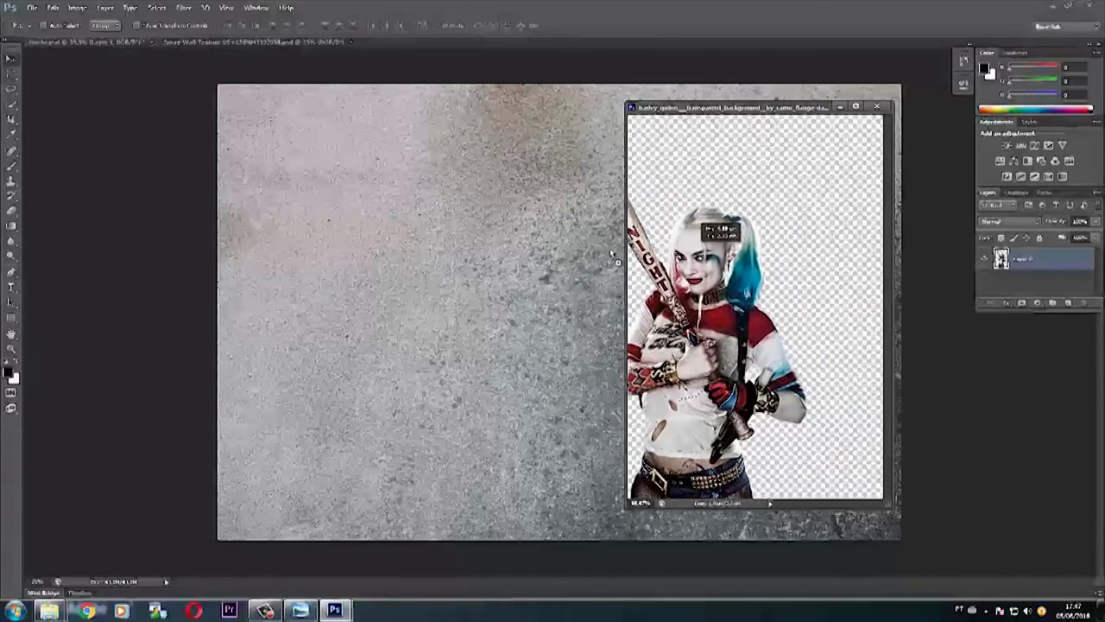
left_click_drag(208, 164, 106, 48)
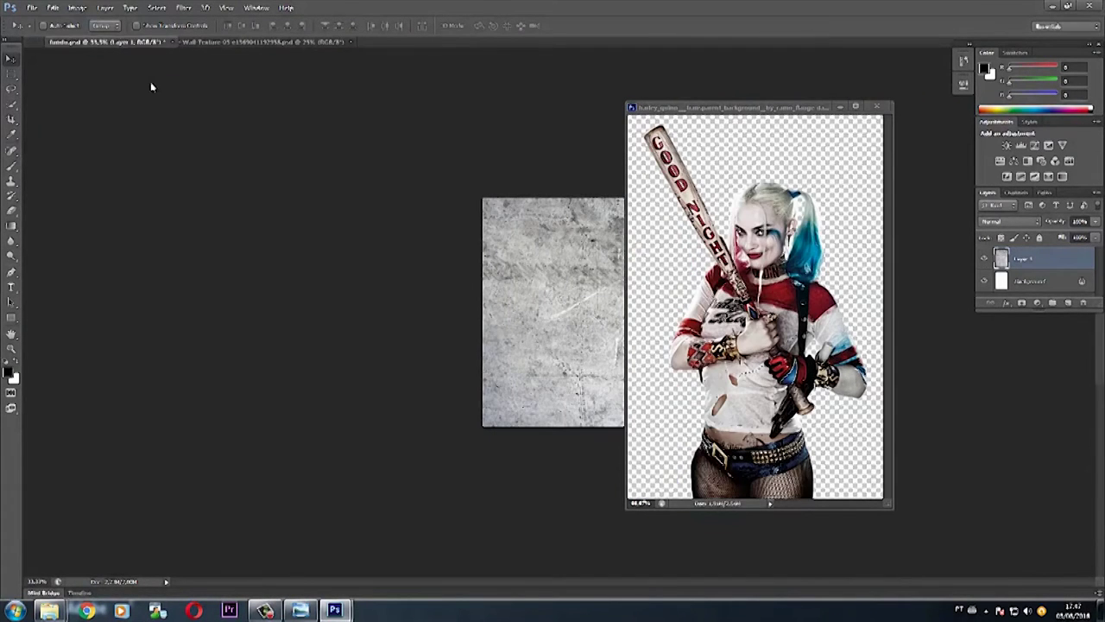
left_click_drag(86, 41, 146, 132)
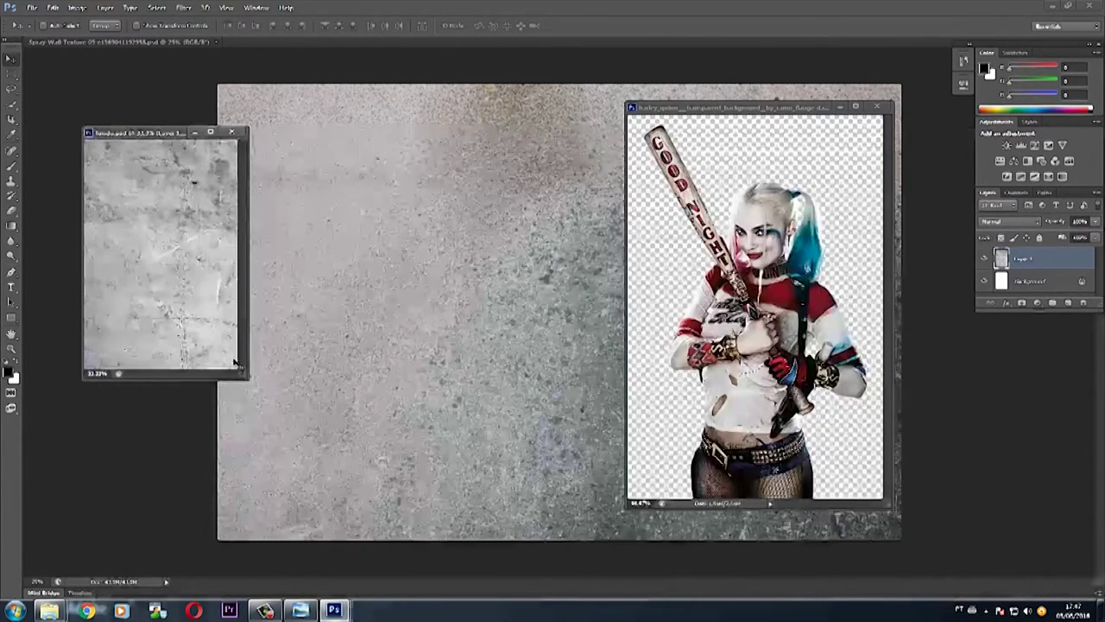
left_click_drag(248, 379, 318, 479)
mouse_move(96, 44)
left_mouse_down()
mouse_move(480, 217)
mouse_move(560, 124)
left_mouse_up()
left_click_drag(401, 138, 486, 355)
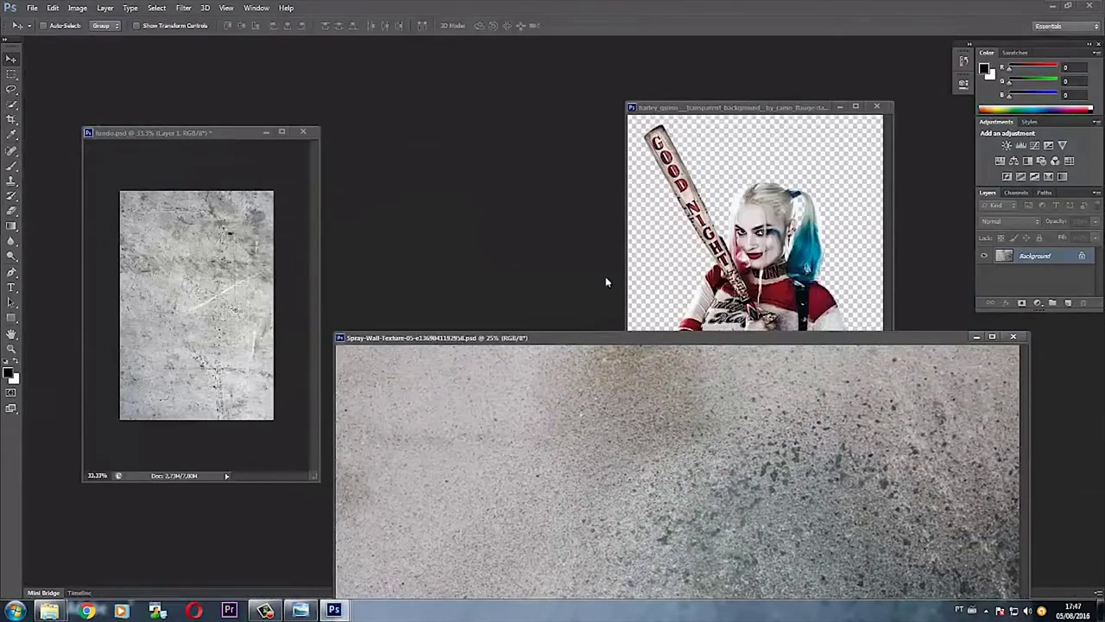
Drag Harley Quinn into fundo.psd as Layer 2, accepting the colour profile conversion.
left_click(696, 247)
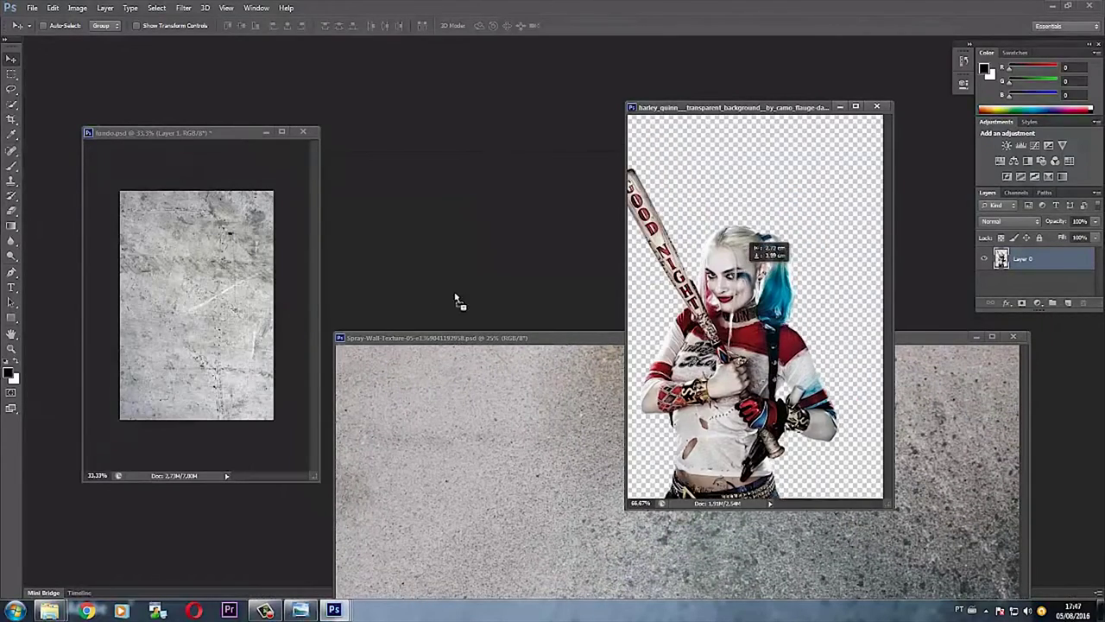
left_click_drag(771, 236, 229, 277)
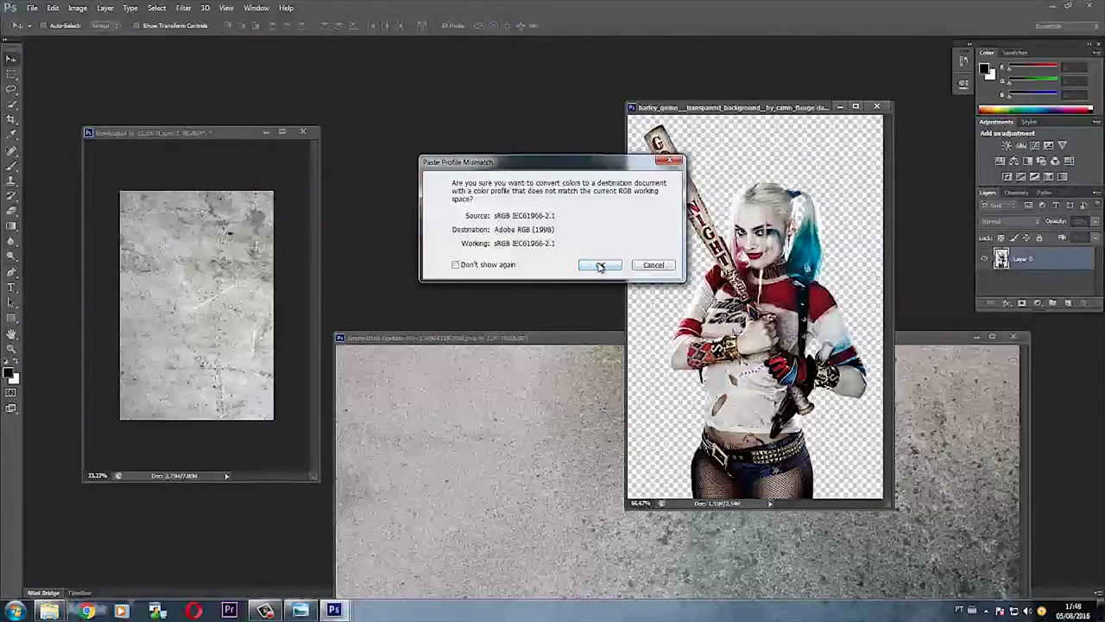
left_click(600, 265)
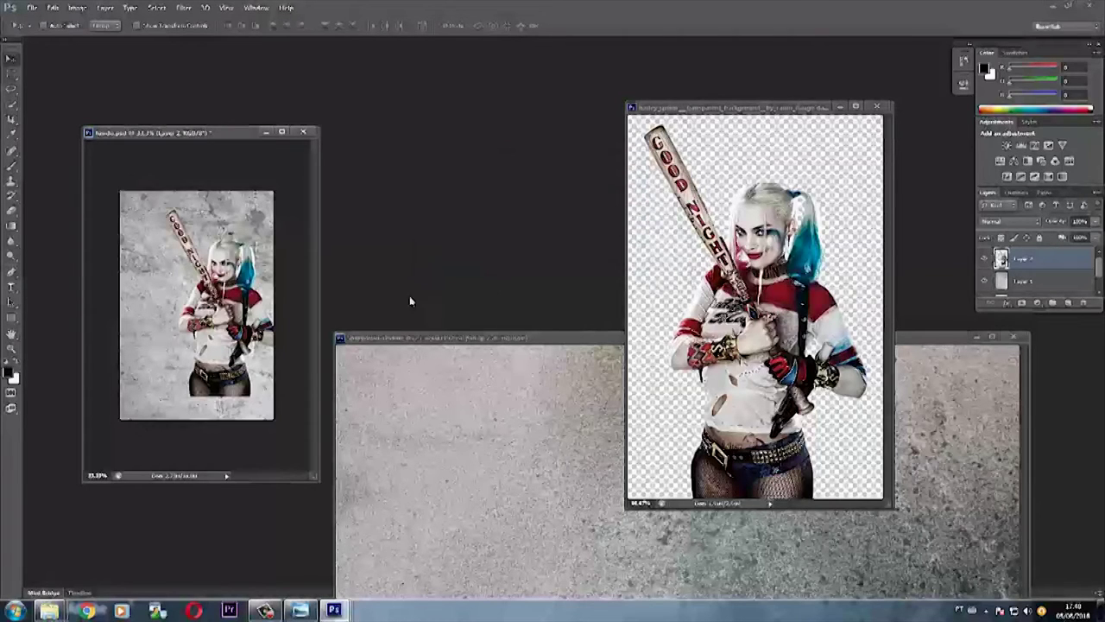
mouse_move(236, 266)
left_mouse_down()
mouse_move(209, 292)
mouse_move(215, 267)
left_mouse_up()
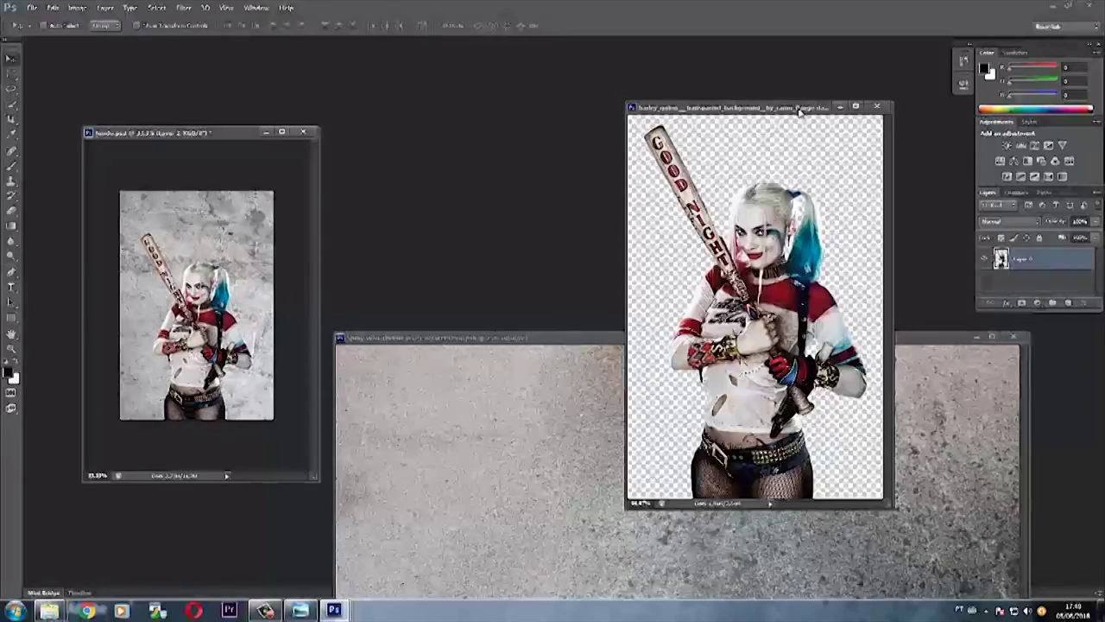
Close the Harley Quinn source document and rearrange the remaining document windows.
left_click_drag(801, 110, 611, 123)
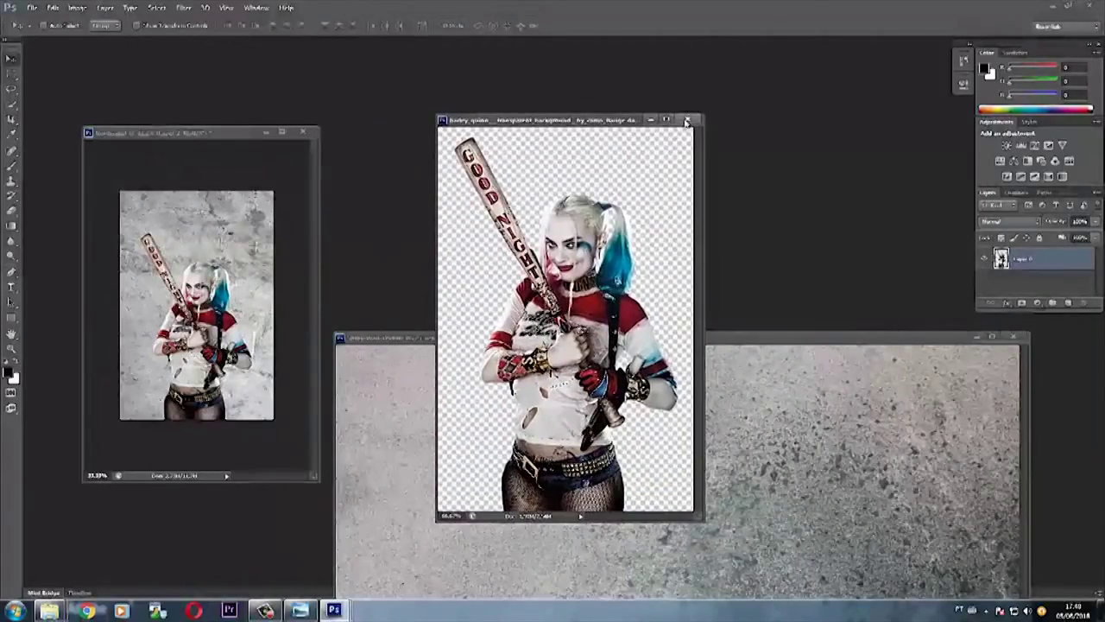
left_click(686, 121)
mouse_move(654, 337)
left_mouse_down()
mouse_move(732, 136)
mouse_move(751, 127)
left_mouse_up()
left_click_drag(240, 132, 266, 124)
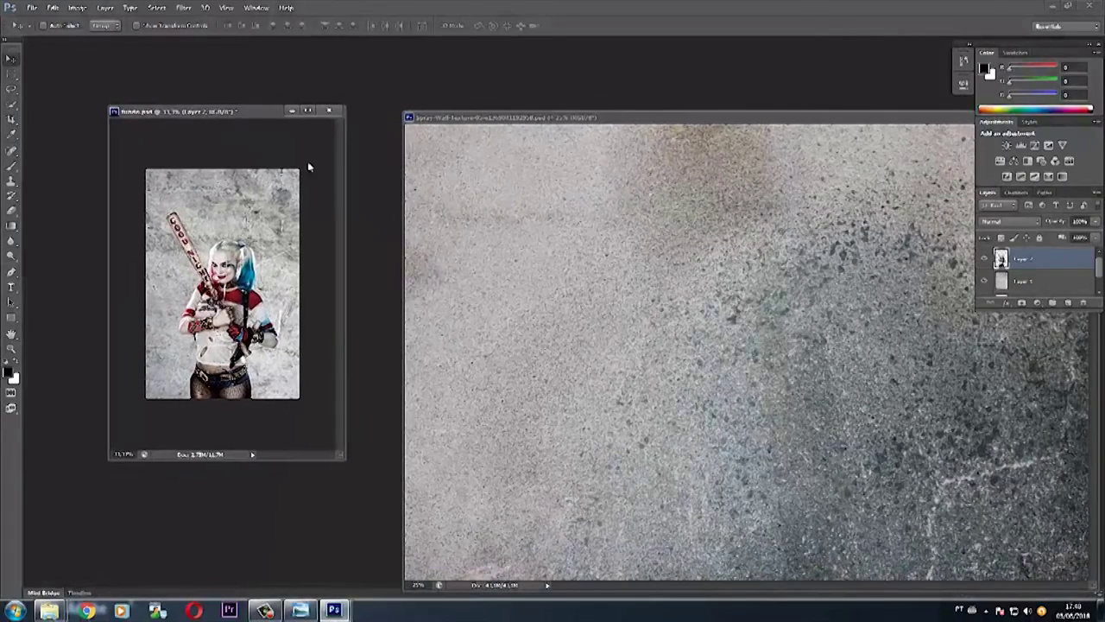
Compare against the reference poster in Photo Viewer, enlarge fundo.psd, and reopen the lesson folder.
left_click(300, 610)
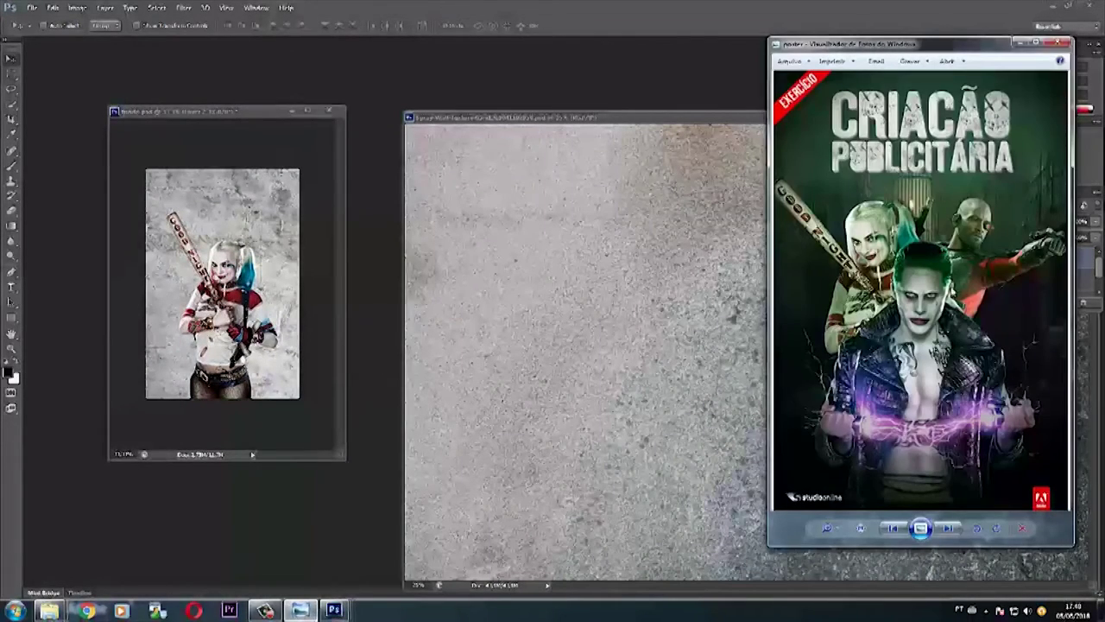
left_click(301, 610)
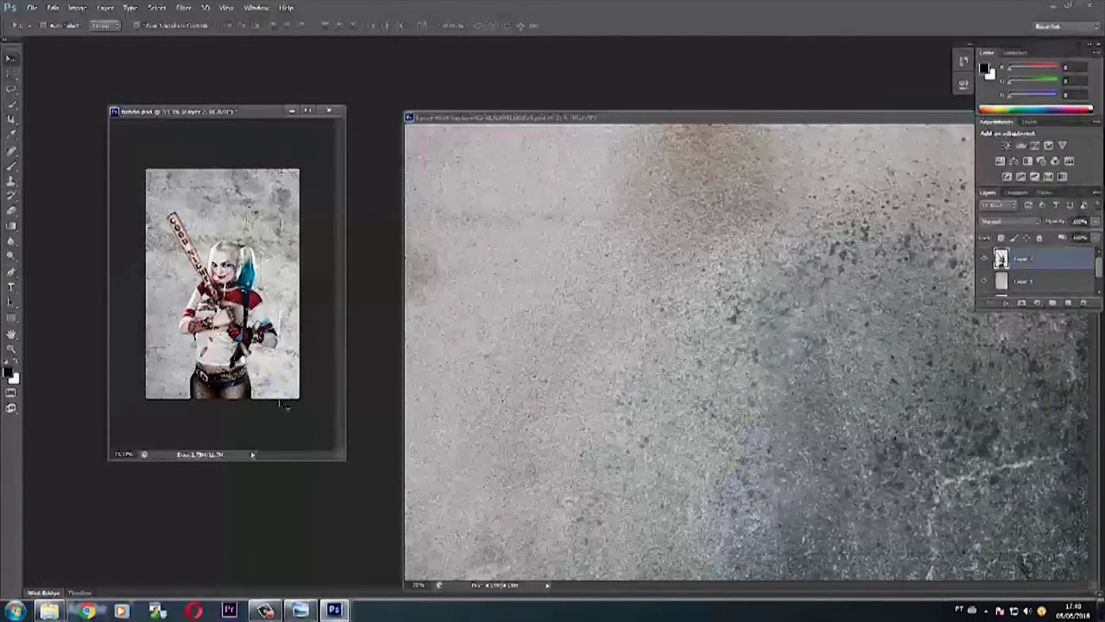
left_click_drag(347, 458, 423, 511)
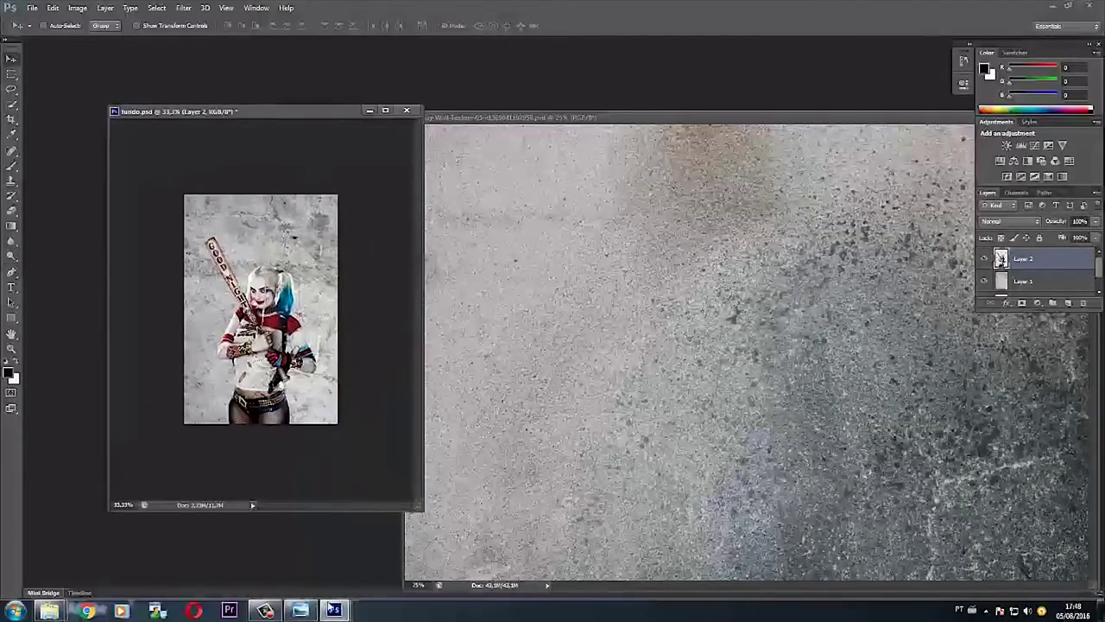
left_click(302, 611)
mouse_move(874, 41)
left_mouse_down()
mouse_move(617, 76)
mouse_move(616, 92)
left_mouse_up()
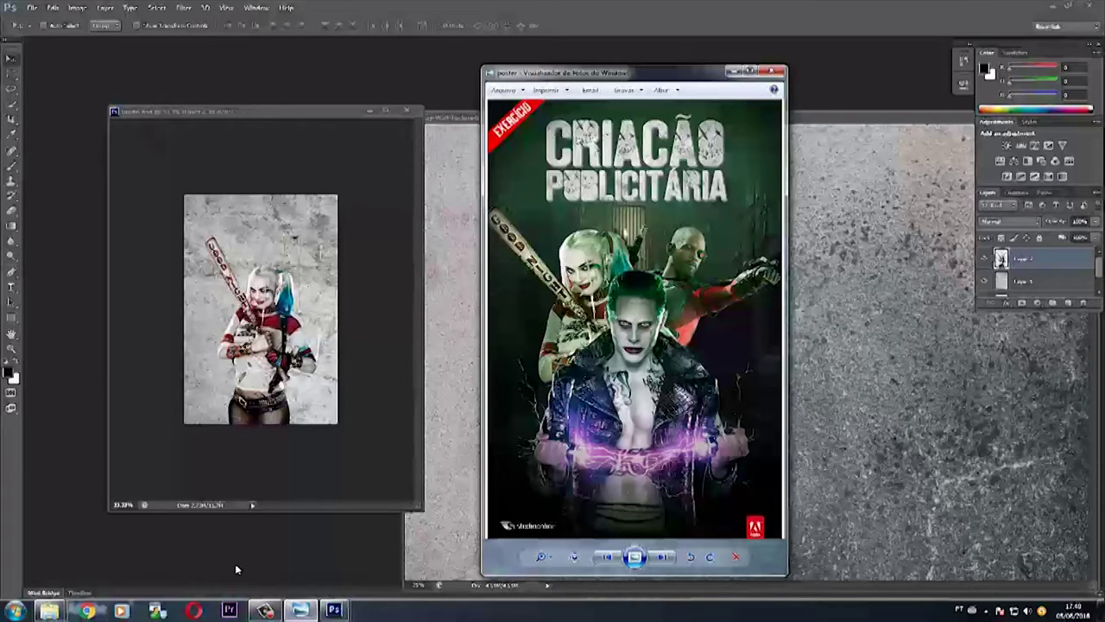
left_click(422, 508)
left_click_drag(422, 508, 480, 541)
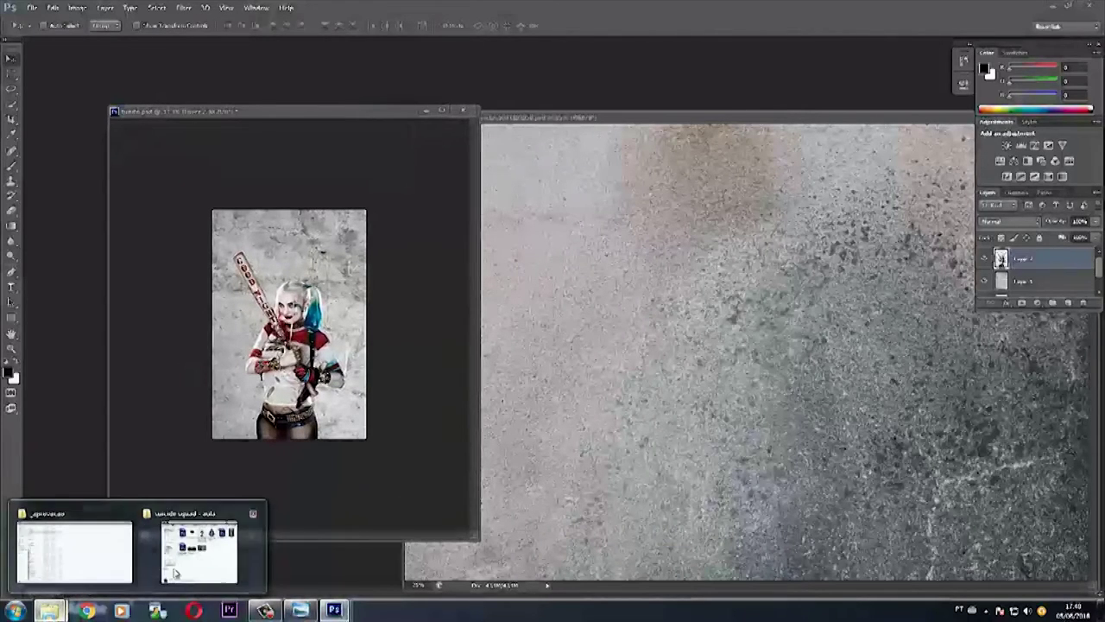
left_click(169, 574)
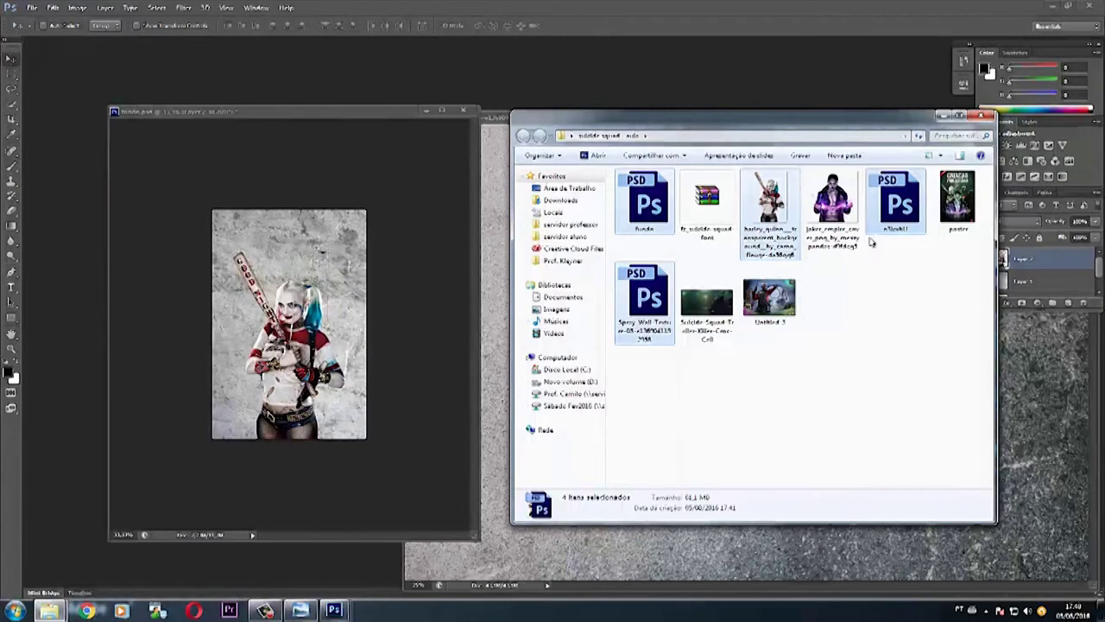
Place the Suicide-Squad-Trailer-Killer-Croc-Cell JPEG into fundo.psd, accepting Camera Raw defaults.
left_click(716, 325)
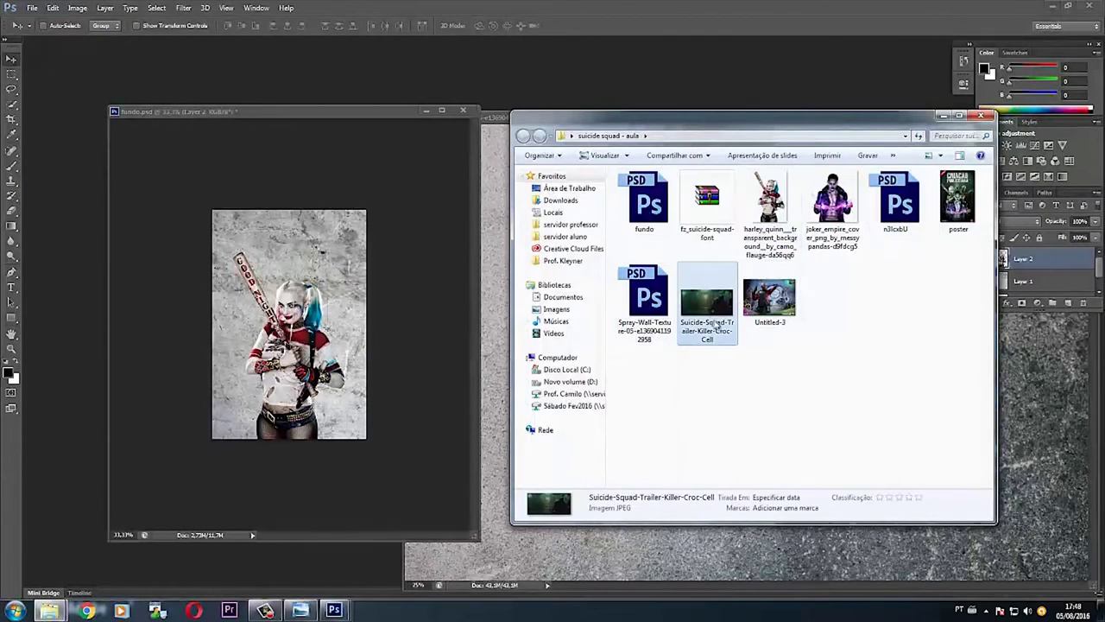
left_click_drag(710, 300, 391, 352)
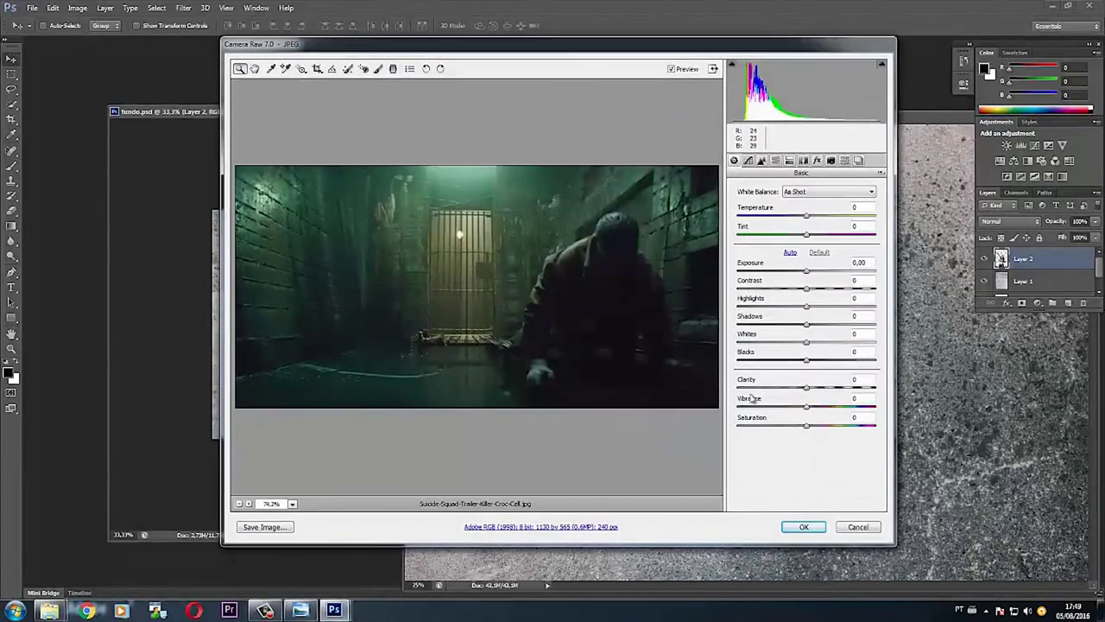
mouse_move(448, 45)
left_mouse_down()
mouse_move(328, 78)
mouse_move(395, 55)
left_mouse_up()
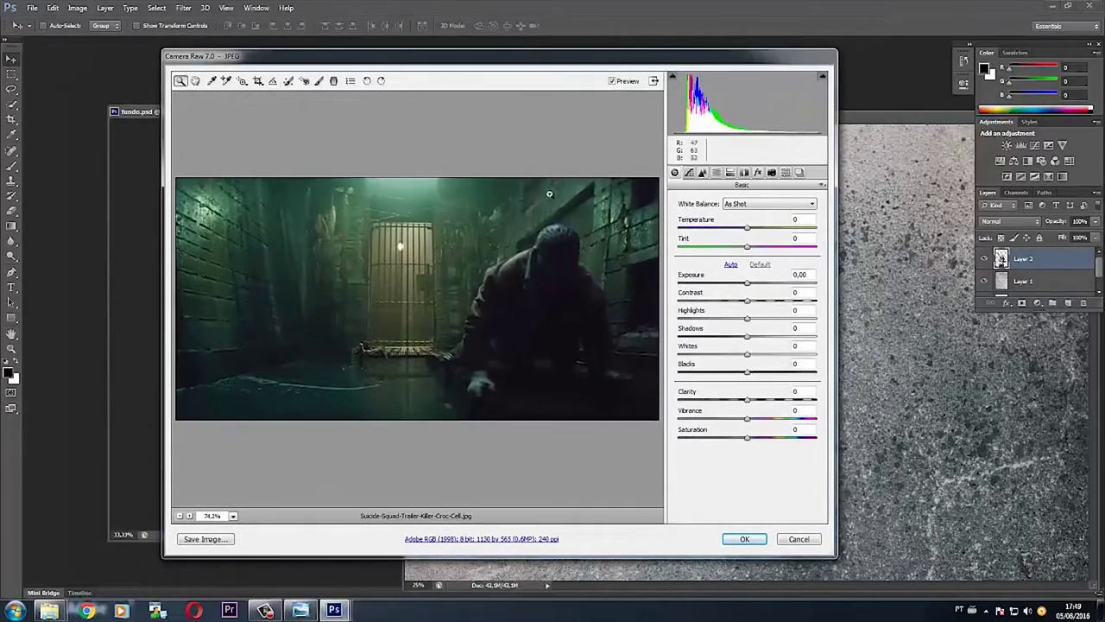
left_click(746, 538)
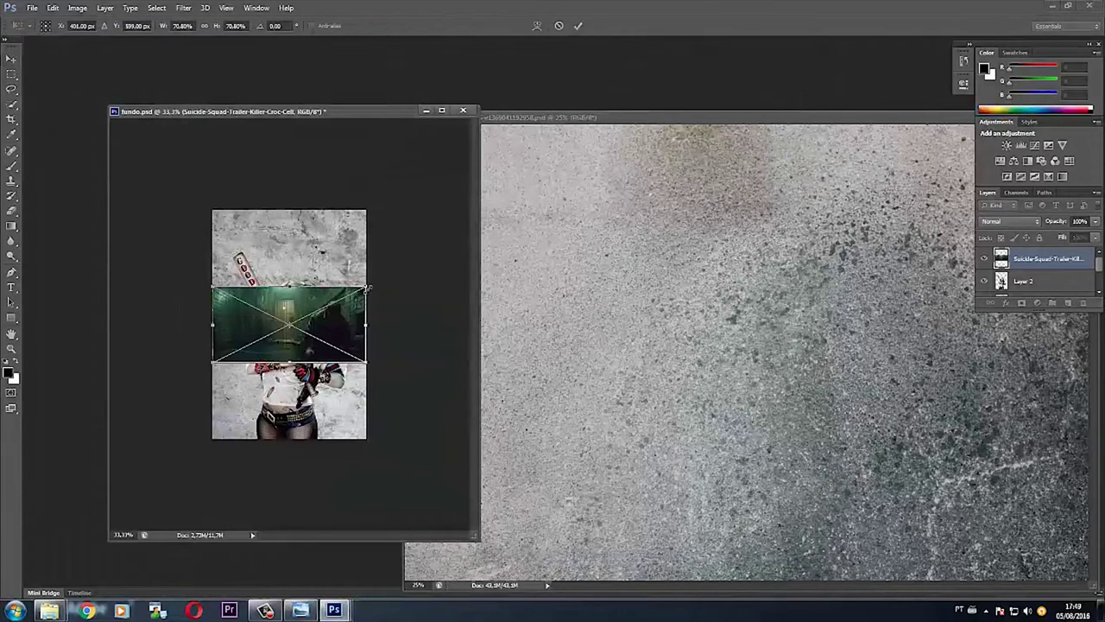
Cancel placing the cell image and close the file browser window.
key("Escape")
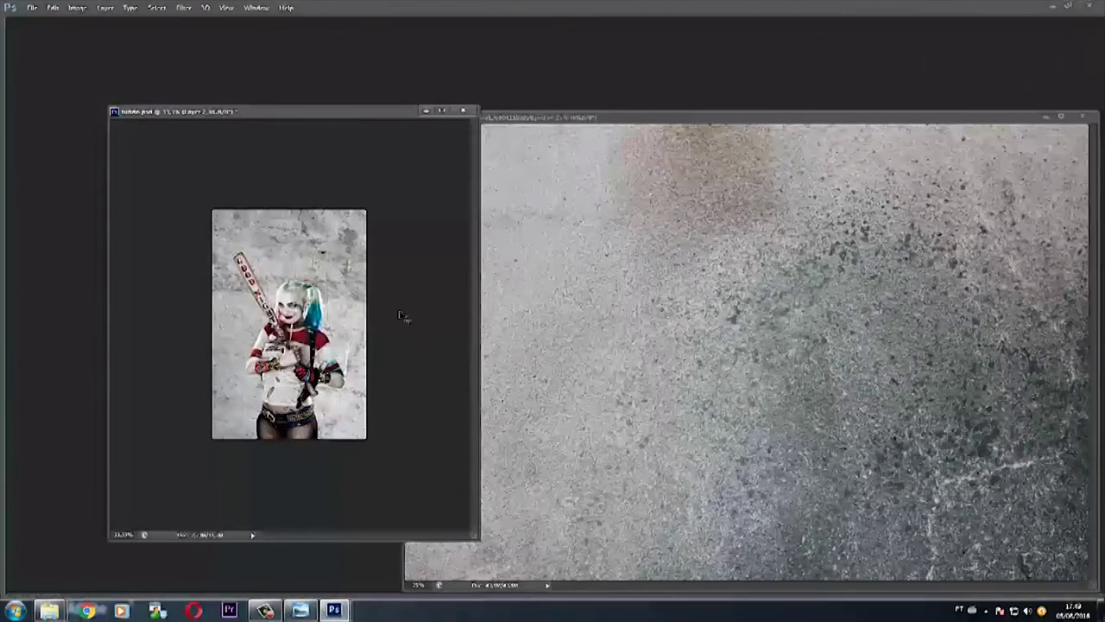
key("alt+Tab")
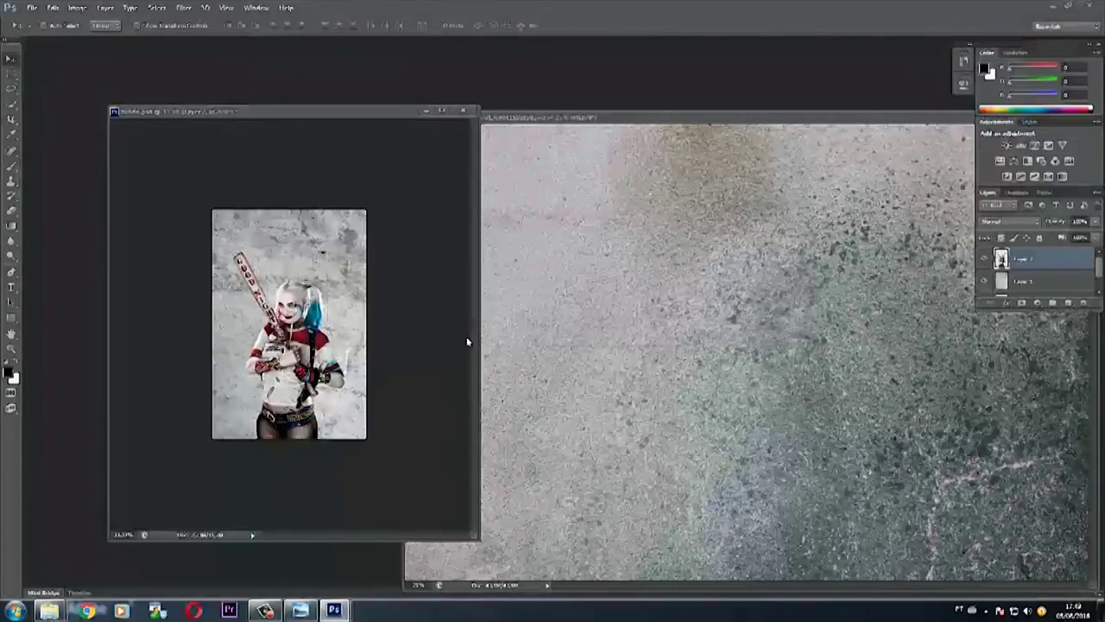
key("alt+Tab")
left_click(660, 335)
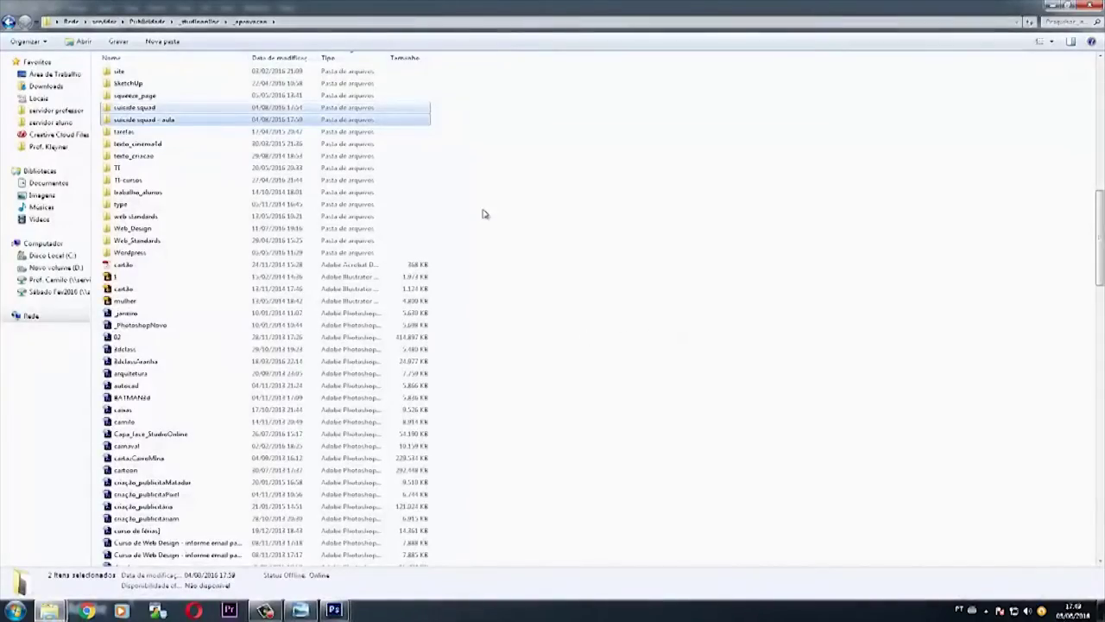
left_click_drag(535, 5, 617, 263)
left_click(819, 258)
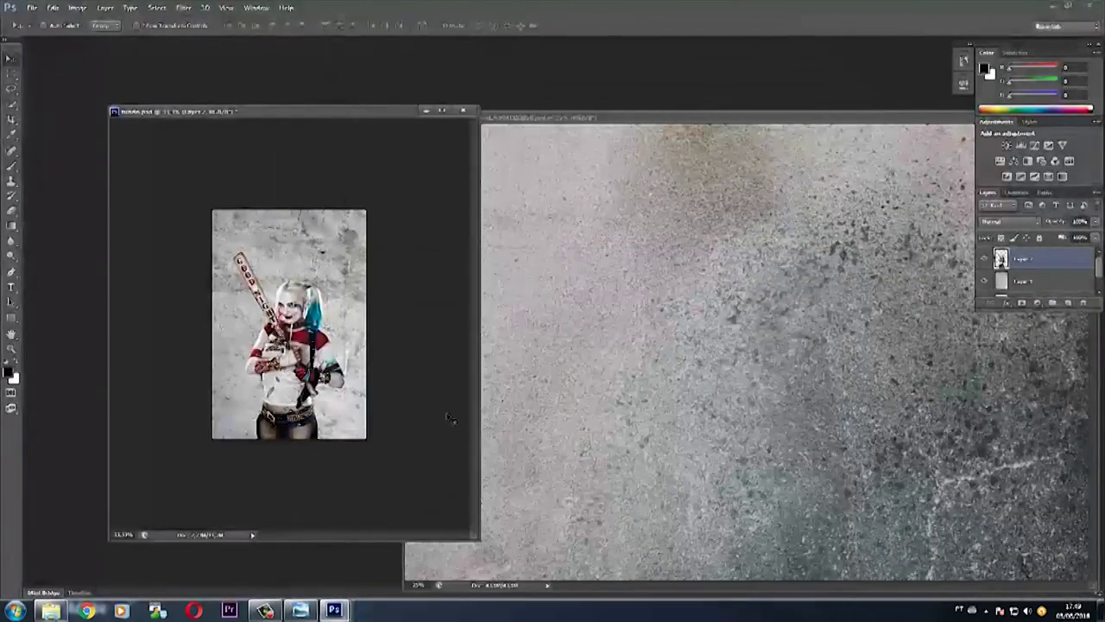
Reopen the 'suicide squad - aula' folder from the desktop and set Photoshop to standard windowed mode.
key("super+d")
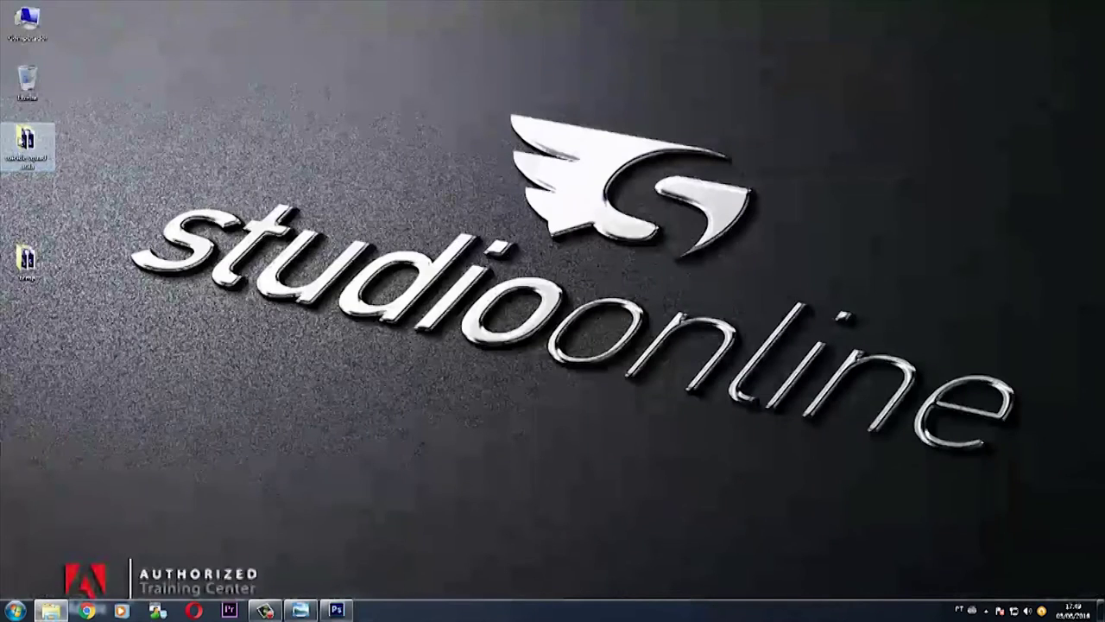
double_click(17, 151)
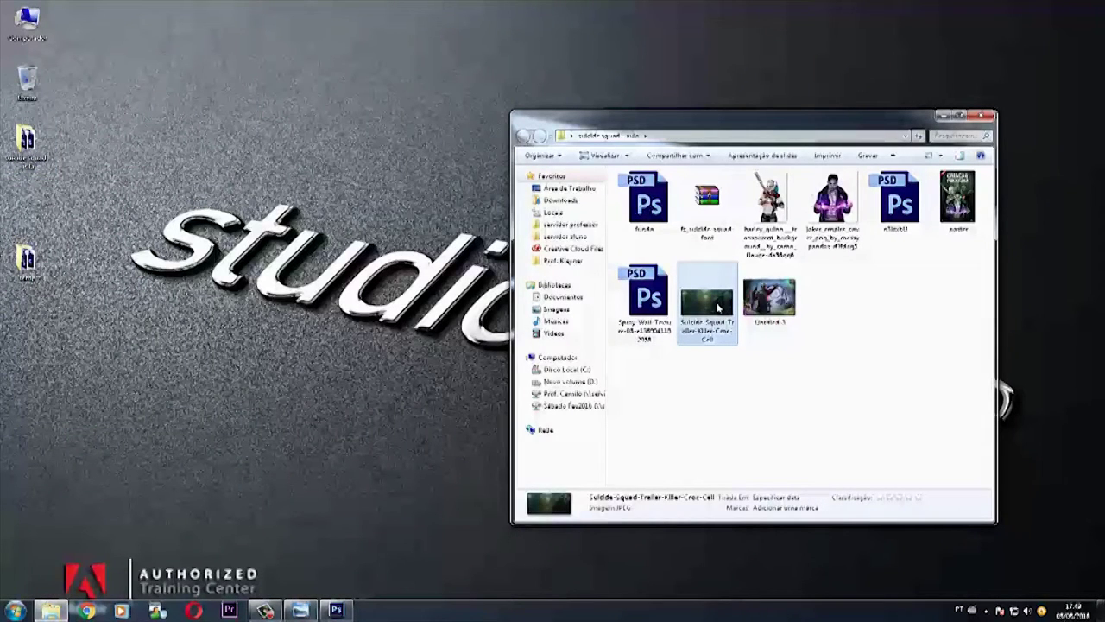
left_click(336, 611)
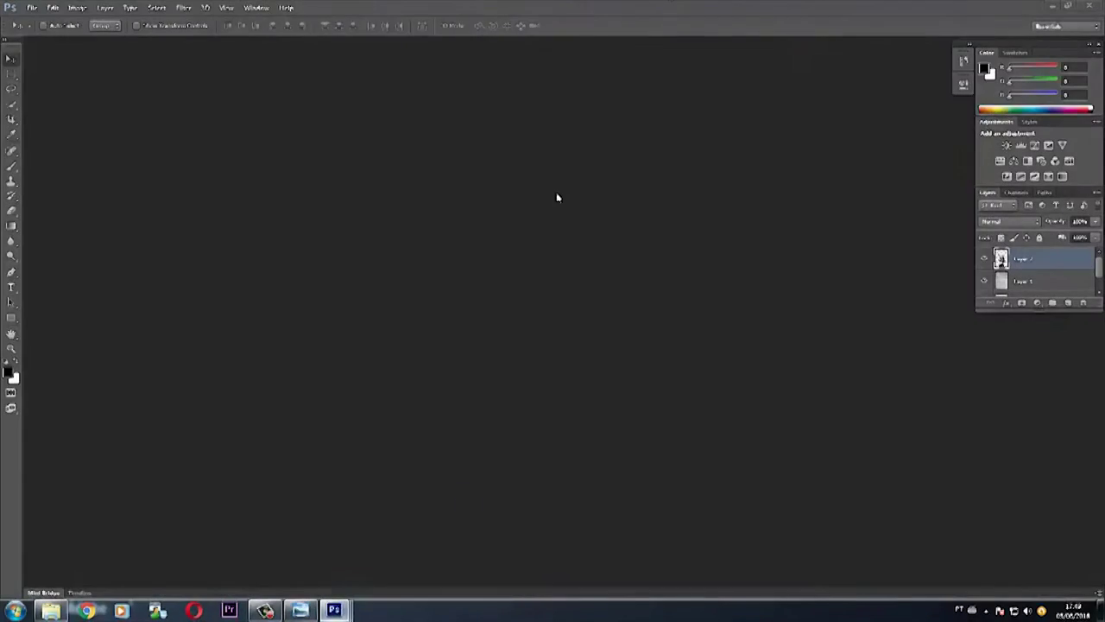
left_click_drag(679, 4, 485, 67)
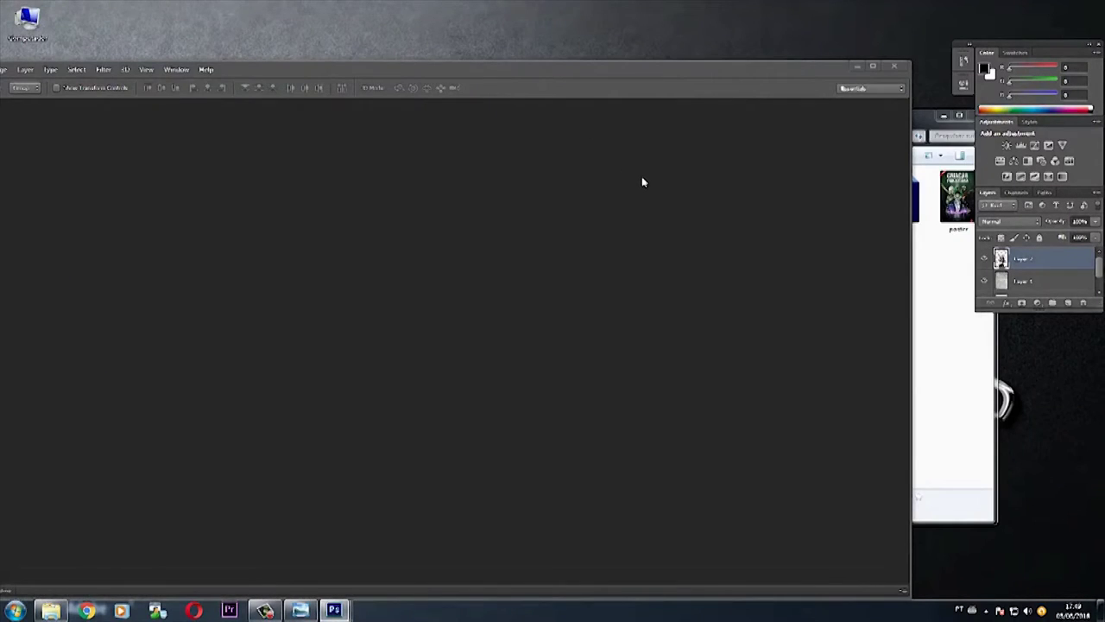
key("super+Up")
key("f")
key("f")
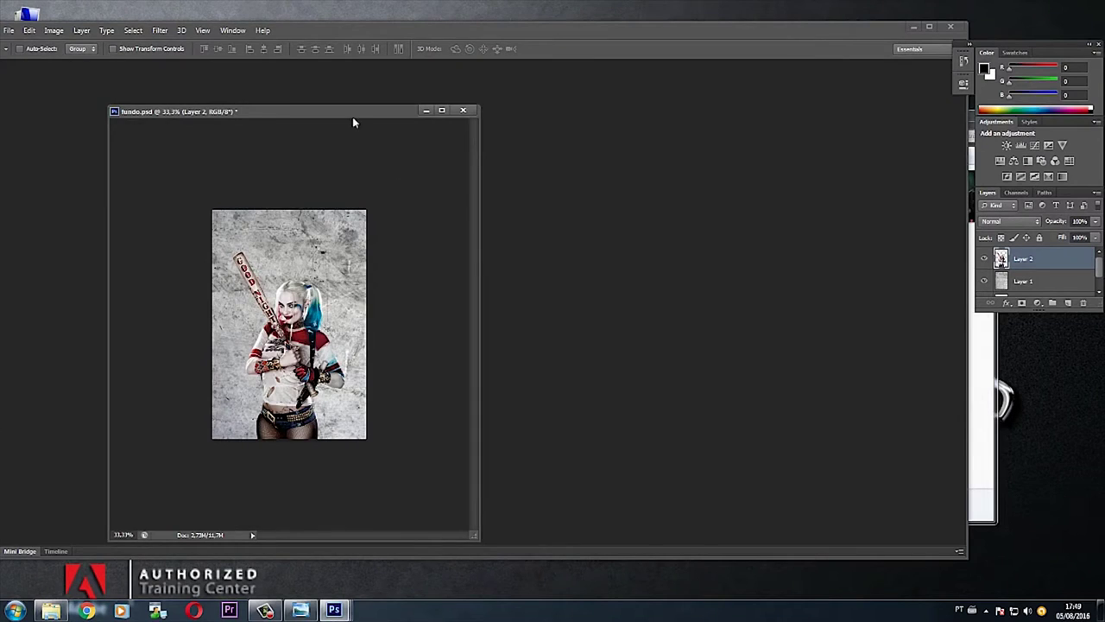
left_click_drag(352, 120, 412, 111)
key("alt+Tab")
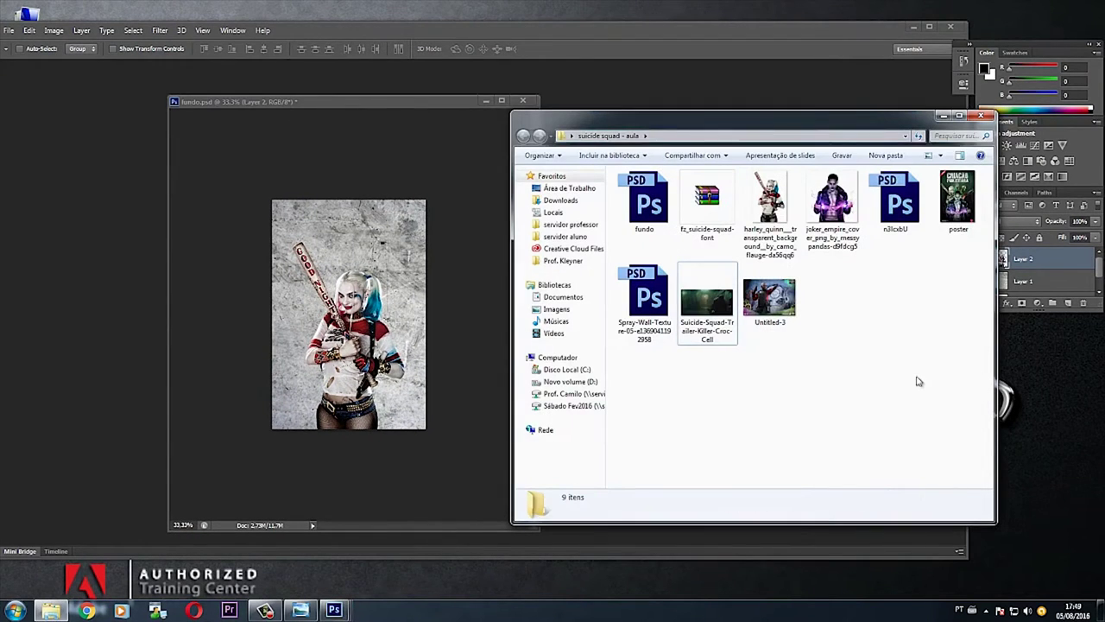
Drag the Suicide-Squad-Trailer-Killer-Croc-Cell JPEG into Photoshop and open it from Camera Raw.
mouse_move(705, 299)
left_mouse_down()
mouse_move(547, 129)
mouse_move(581, 55)
mouse_move(399, 270)
left_mouse_up()
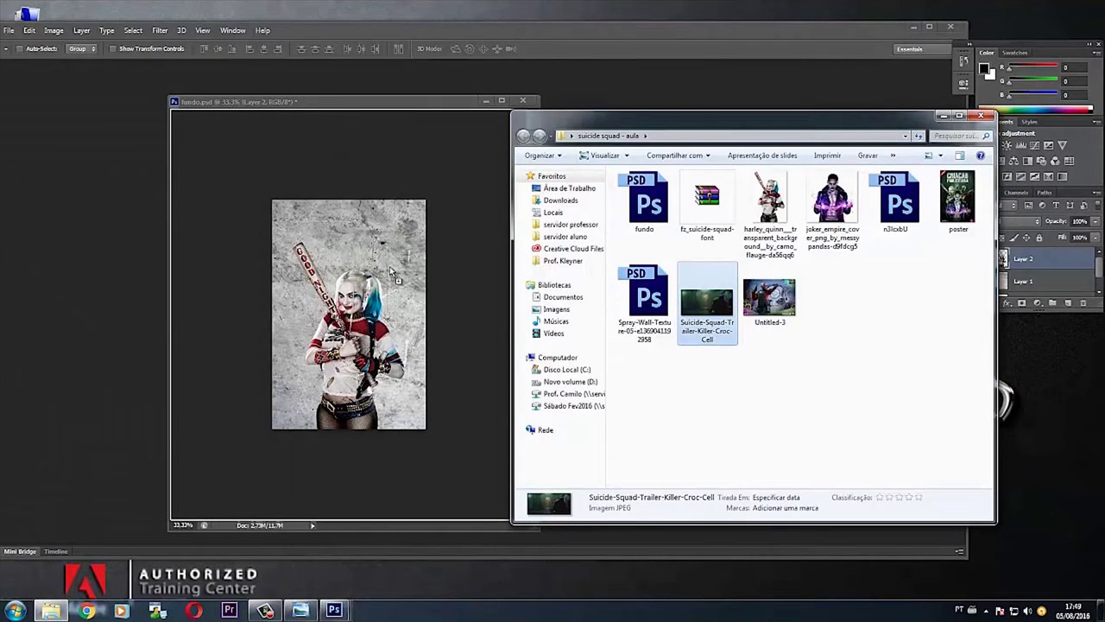
left_click_drag(390, 270, 596, 53)
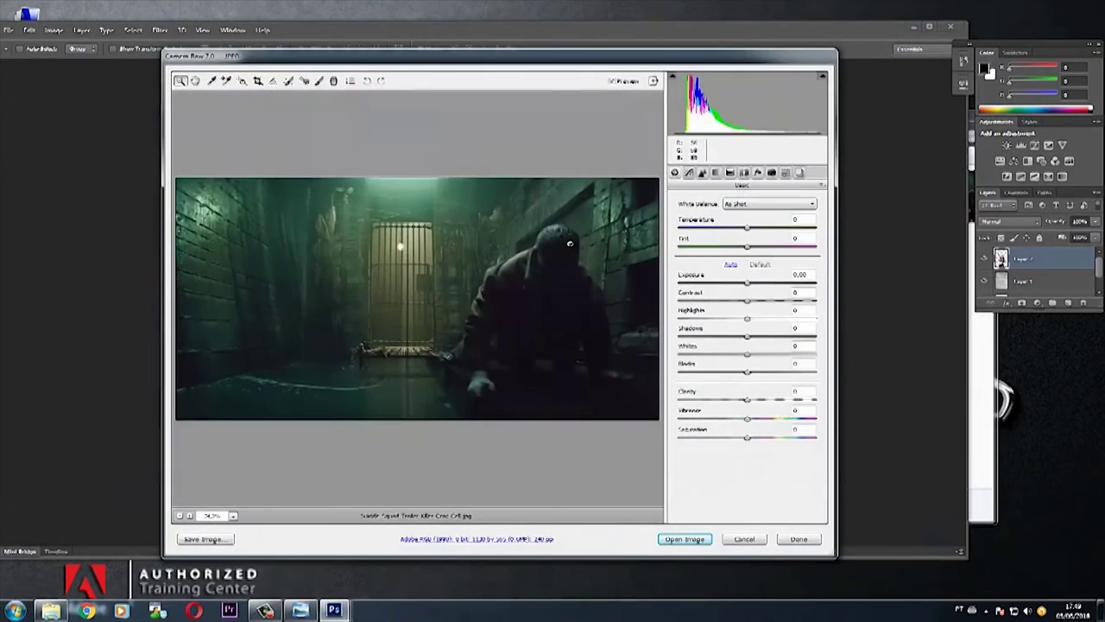
left_click(685, 539)
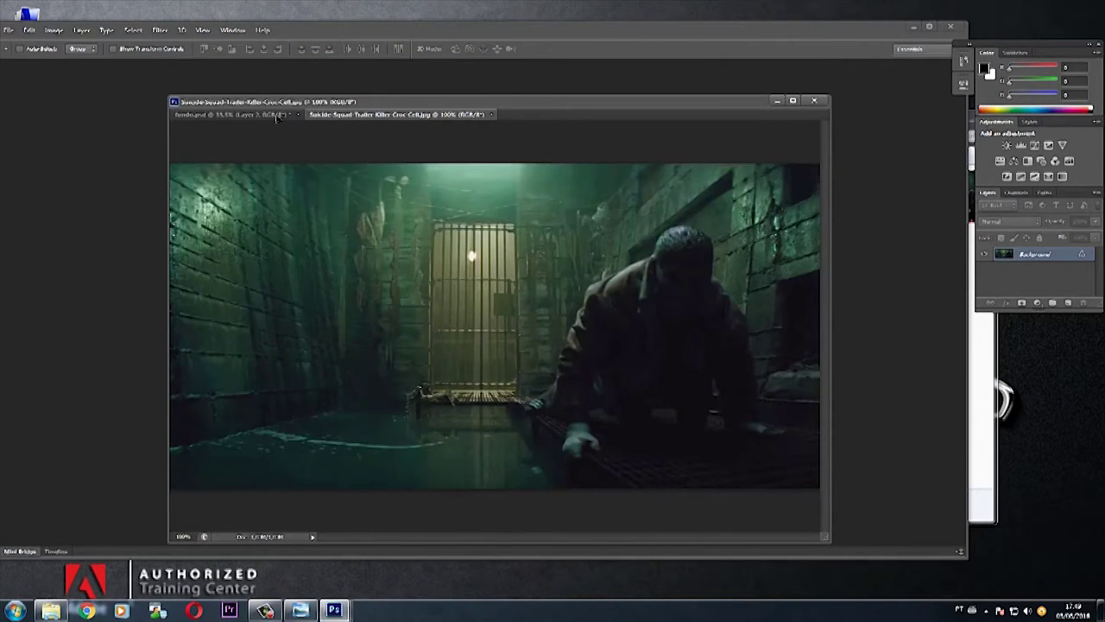
Place the Killer Croc image into fundo.psd and position it on the canvas.
left_click_drag(276, 113, 489, 356)
left_click_drag(528, 313, 511, 315)
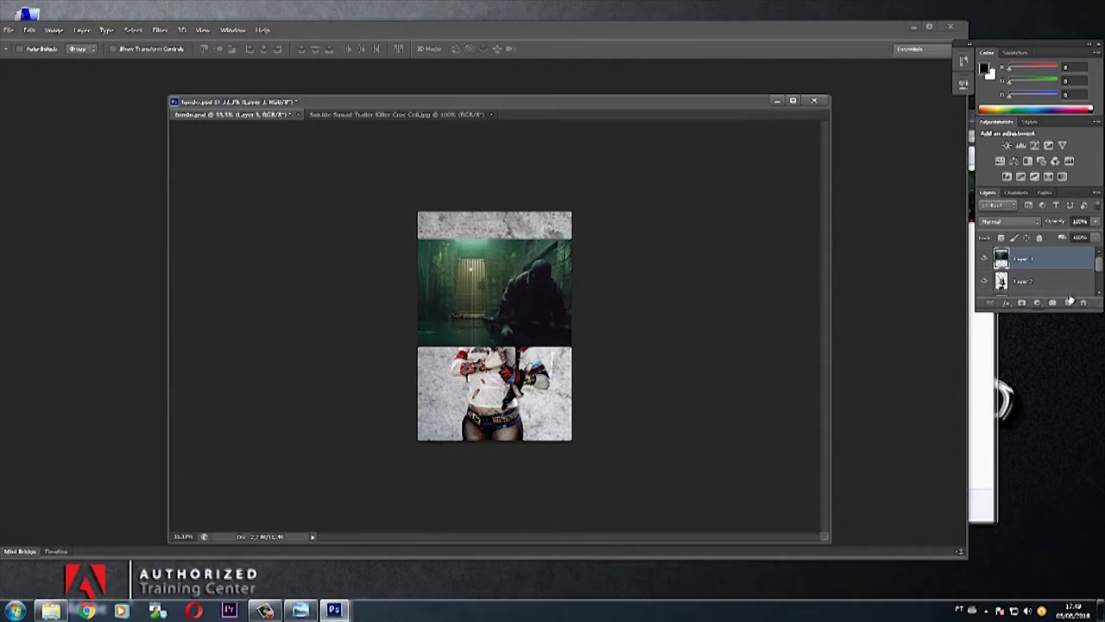
left_click_drag(1098, 298, 1089, 411)
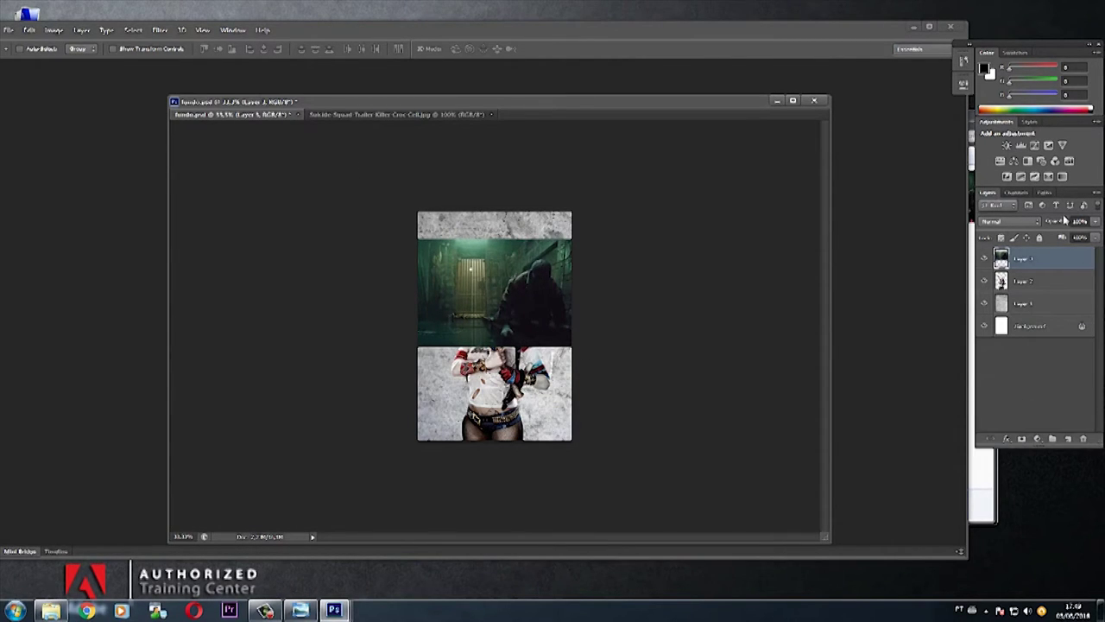
left_click_drag(989, 191, 744, 122)
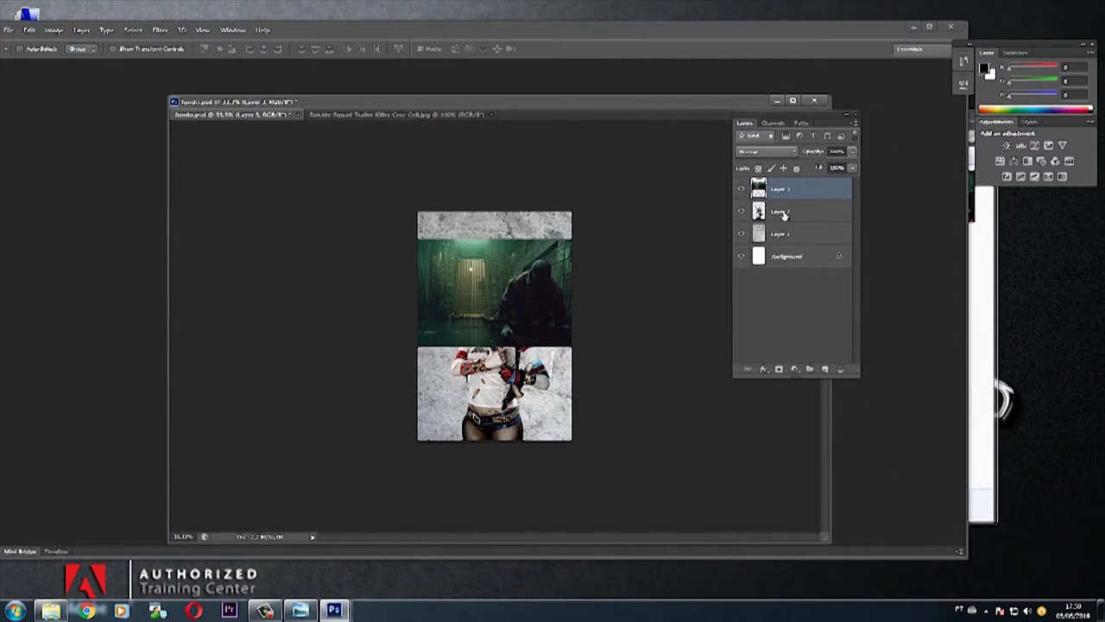
mouse_move(524, 292)
left_mouse_down()
mouse_move(516, 347)
mouse_move(531, 361)
mouse_move(535, 339)
left_mouse_up()
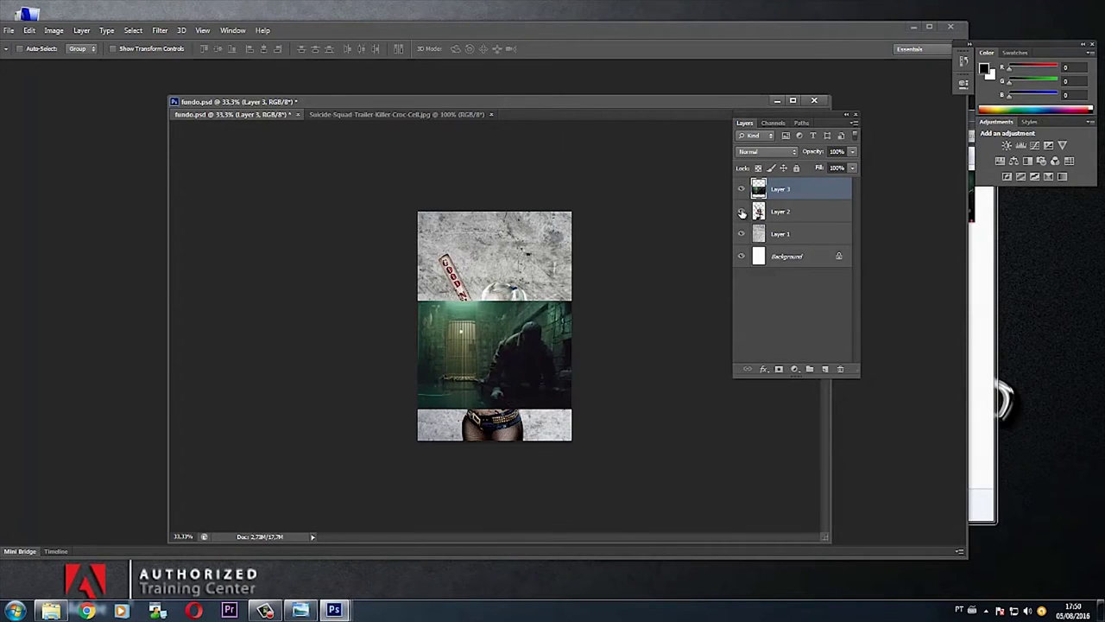
Rename the layers 'fundo' and 'personagem', put fundo below personagem, and show the reference poster.
left_click(740, 189)
double_click(779, 189)
type("fundo")
key("Return")
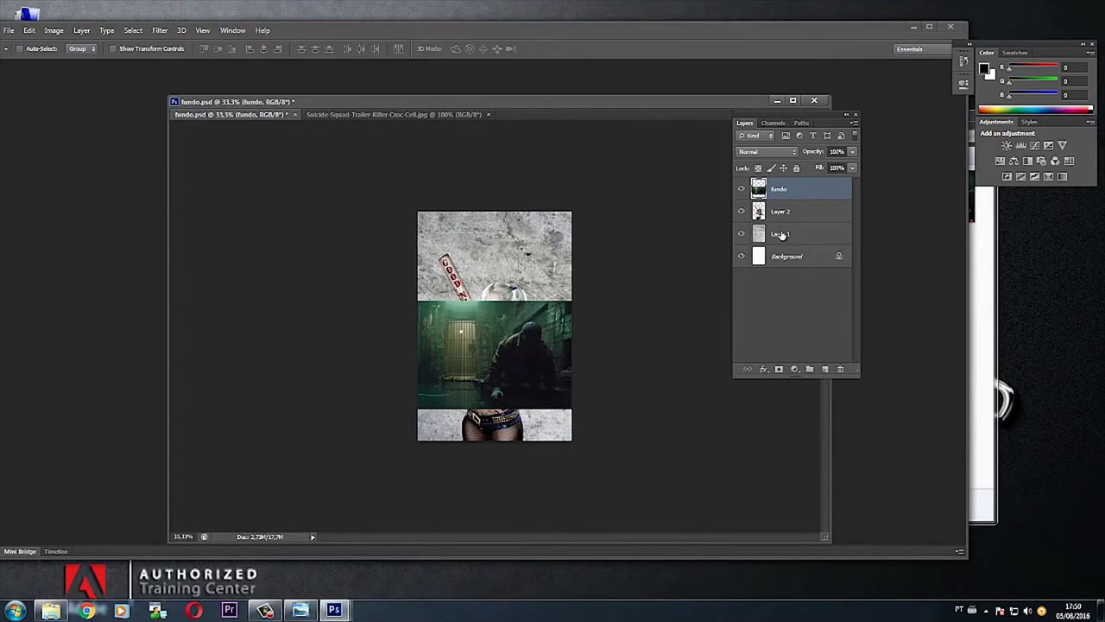
double_click(779, 212)
type("personage")
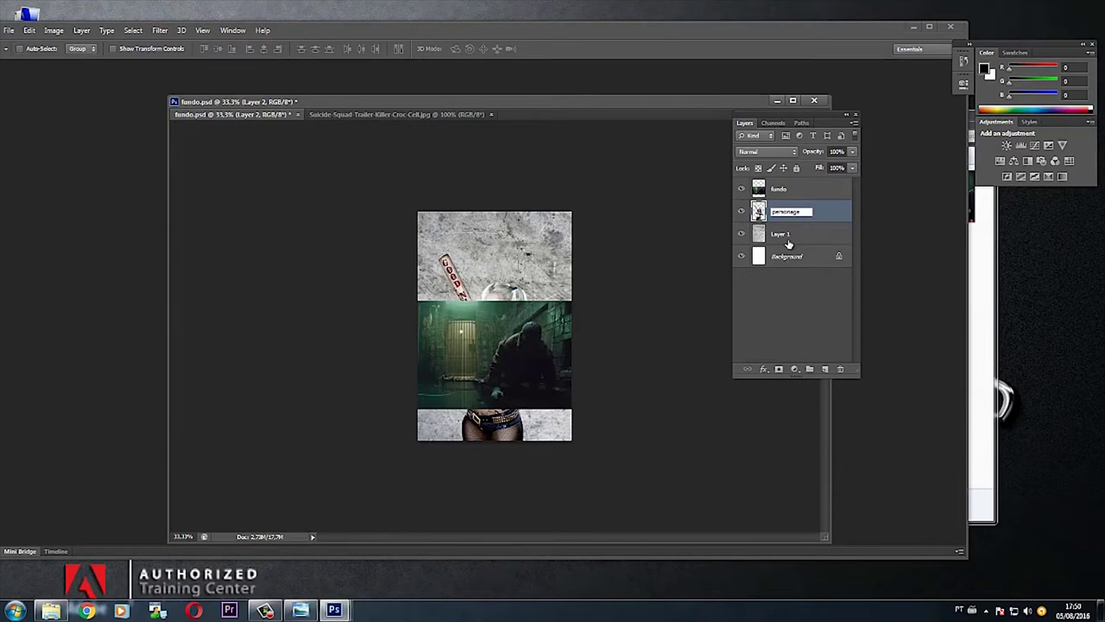
type("m")
key("Return")
left_click(782, 190)
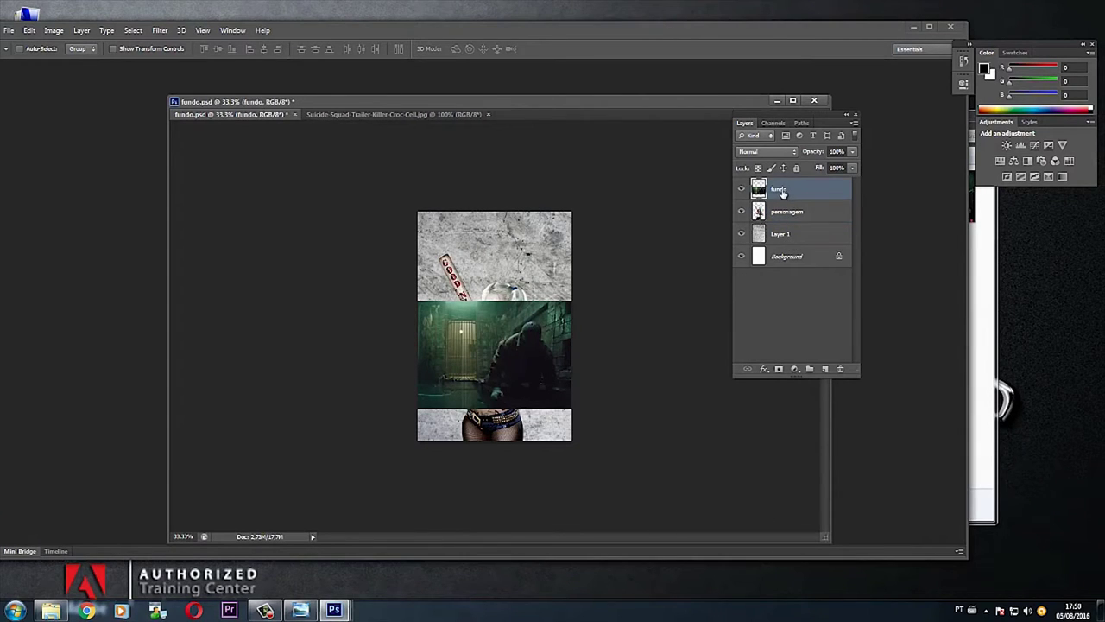
mouse_move(781, 190)
left_mouse_down()
mouse_move(790, 222)
mouse_move(799, 190)
mouse_move(791, 223)
left_mouse_up()
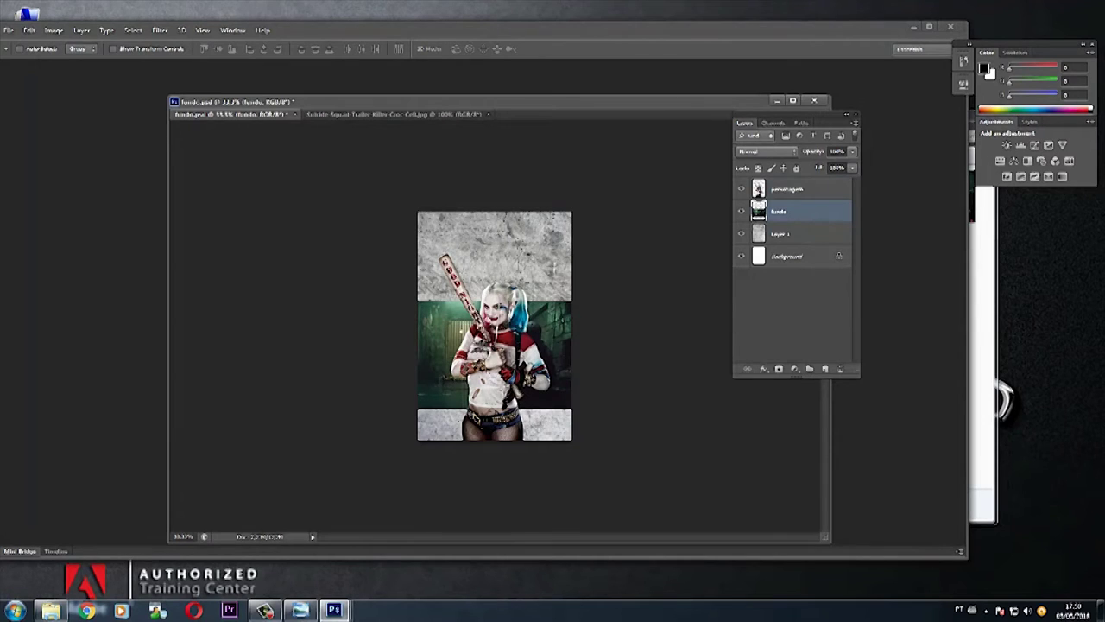
left_click(299, 610)
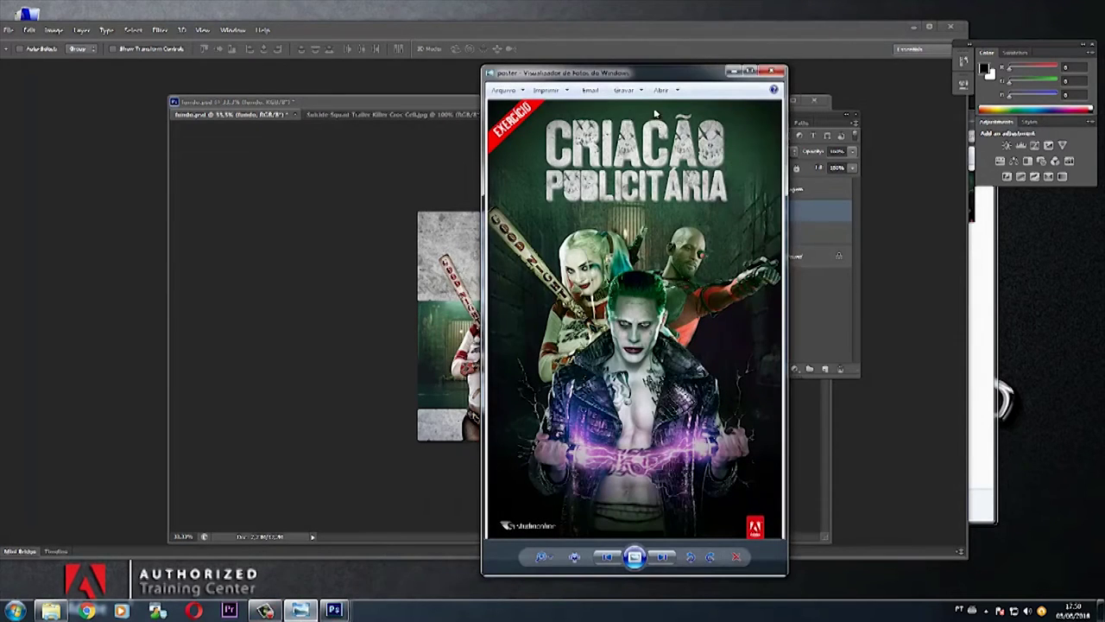
left_click_drag(670, 72, 802, 102)
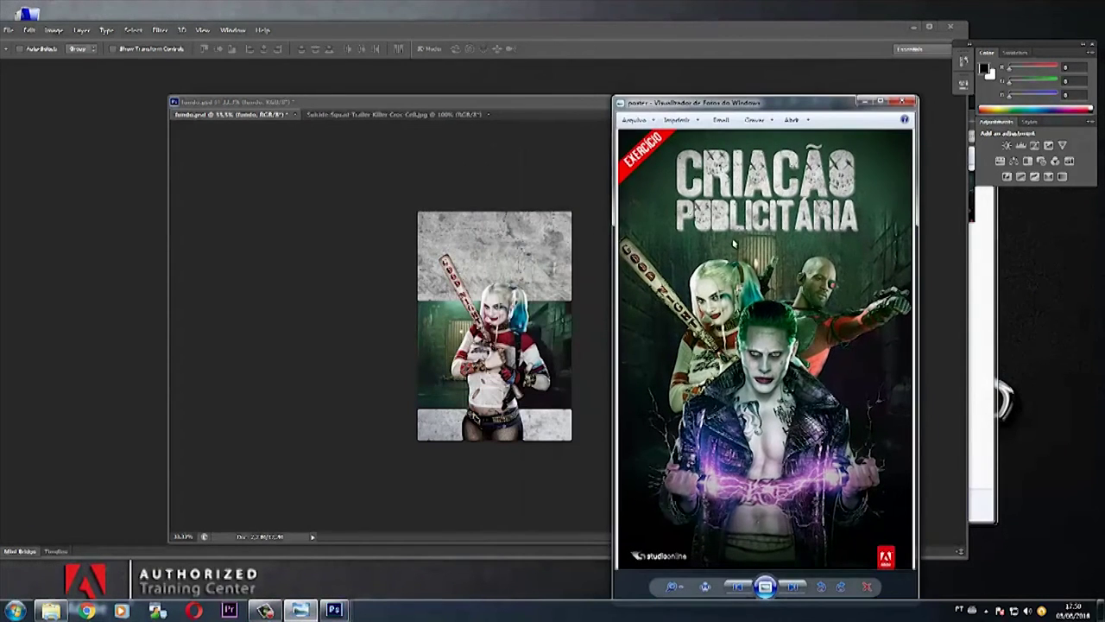
Maximize Photoshop, switch the tools to two columns, and reset the Essentials workspace.
left_click(586, 175)
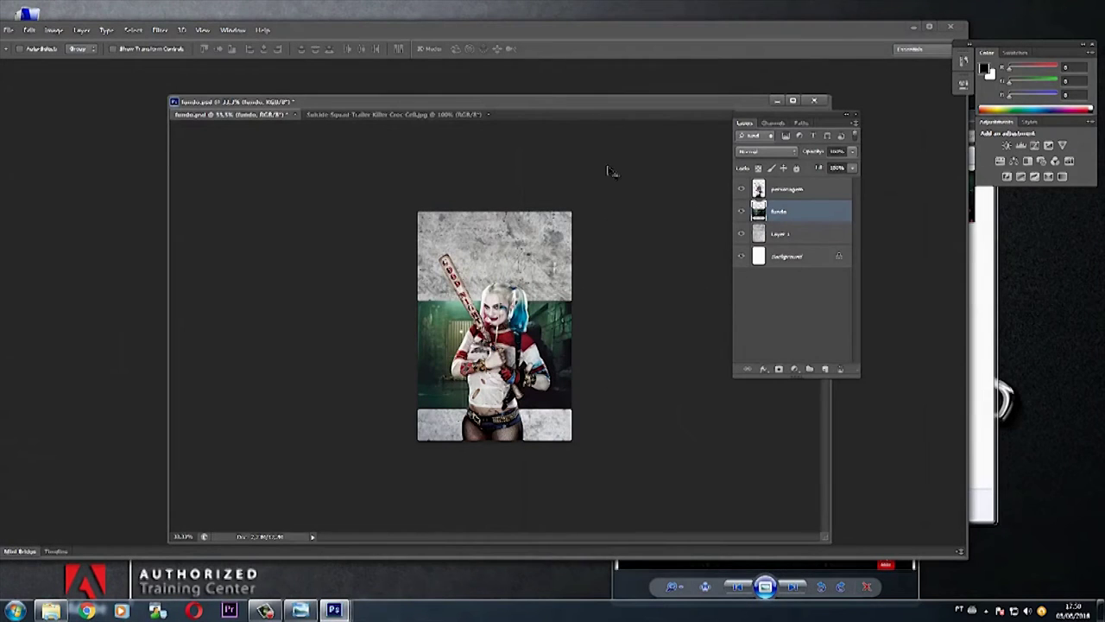
left_click(935, 27)
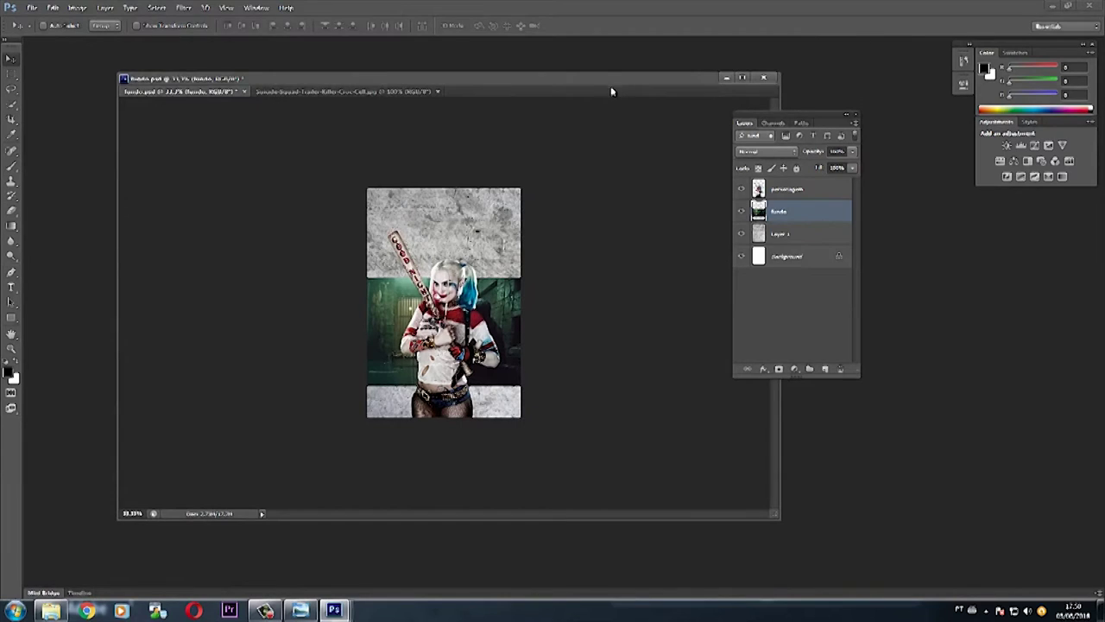
left_click(7, 44)
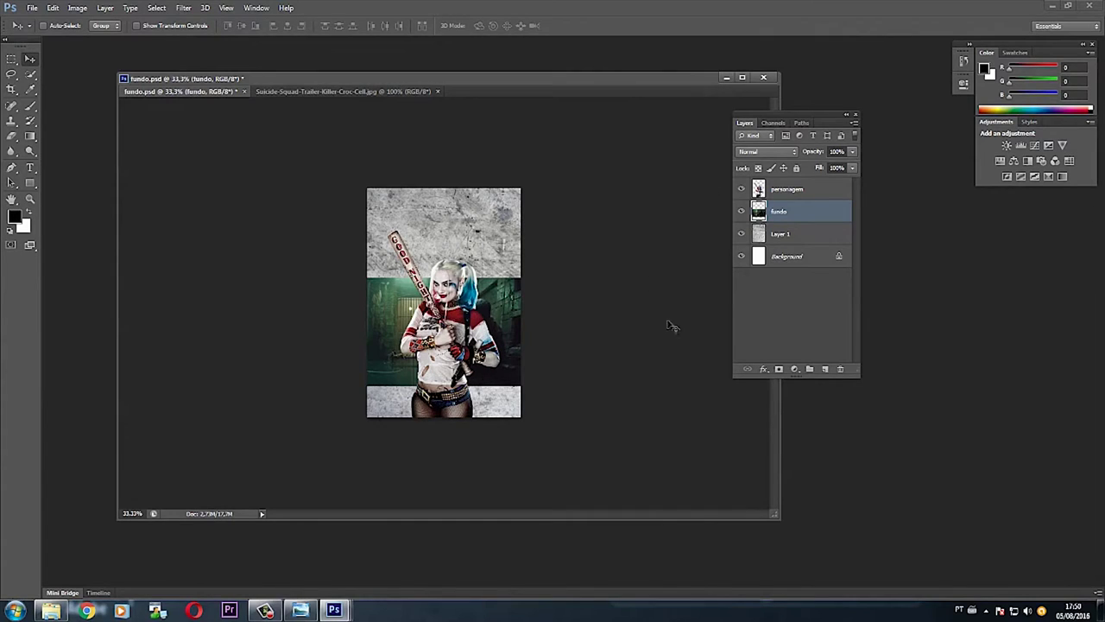
left_click(257, 7)
mouse_move(268, 32)
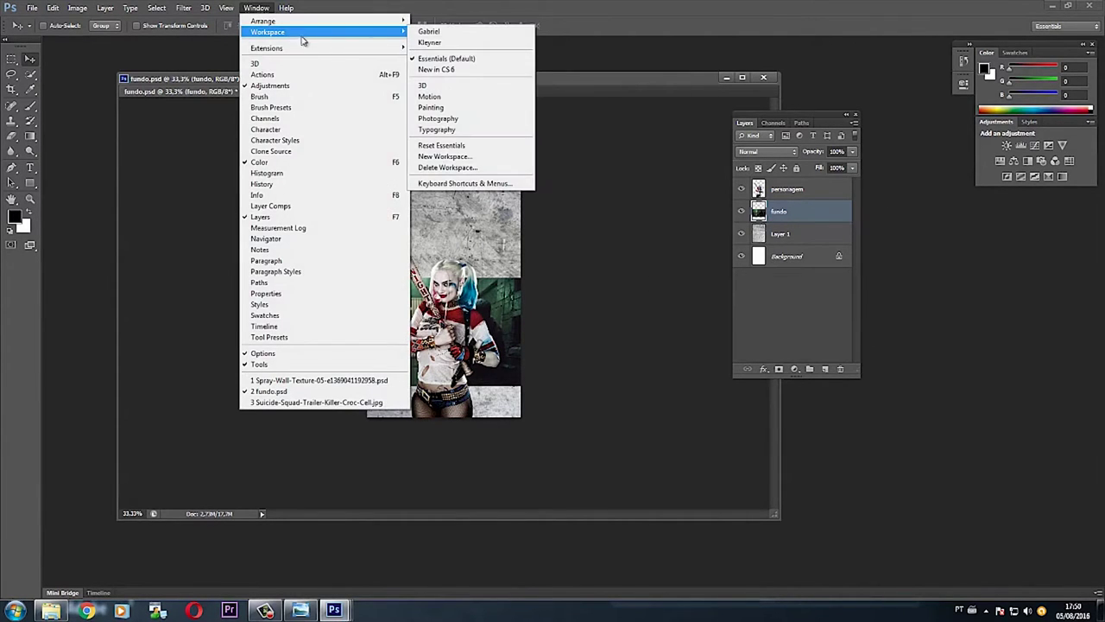
left_click(498, 146)
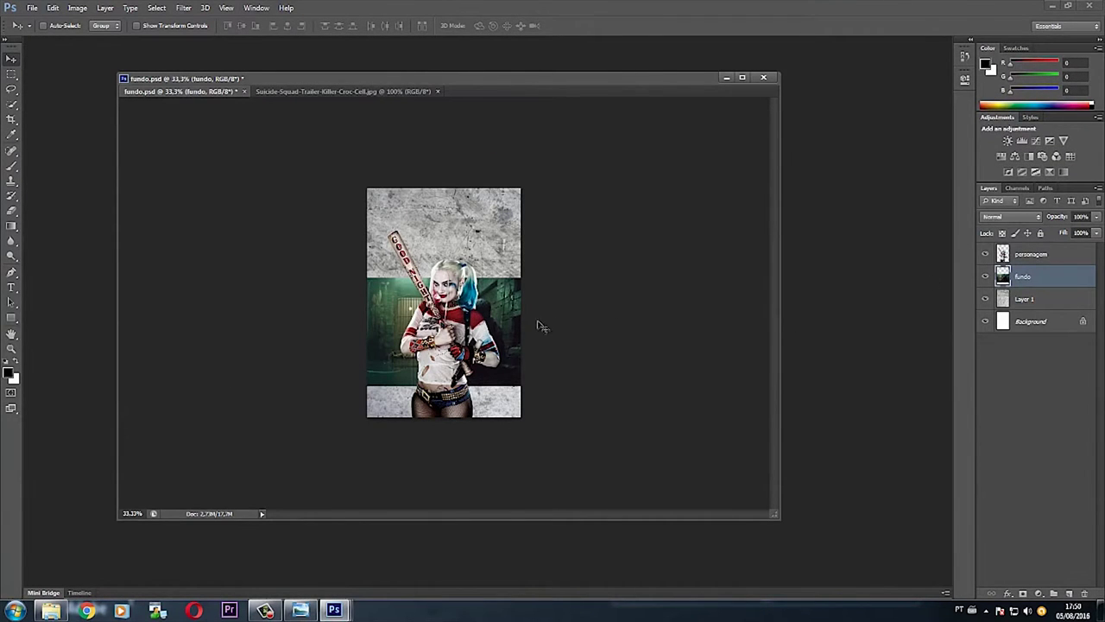
Move the fundo corridor layer up and Free Transform it larger to span the canvas width.
mouse_move(500, 313)
left_mouse_down()
mouse_move(488, 229)
mouse_move(511, 233)
left_mouse_up()
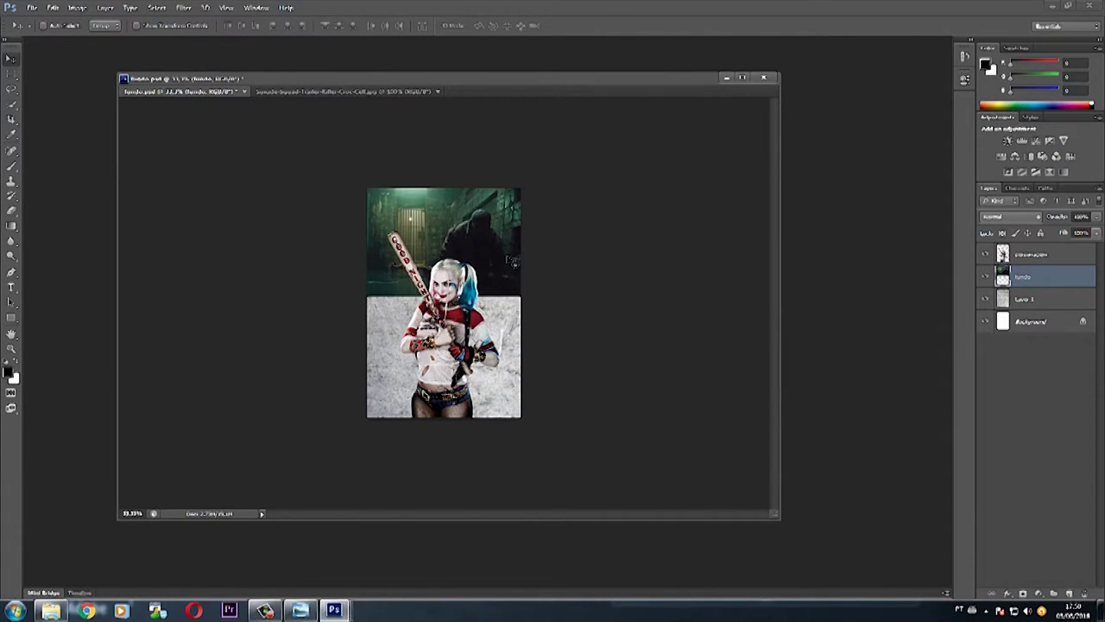
key("ctrl+t")
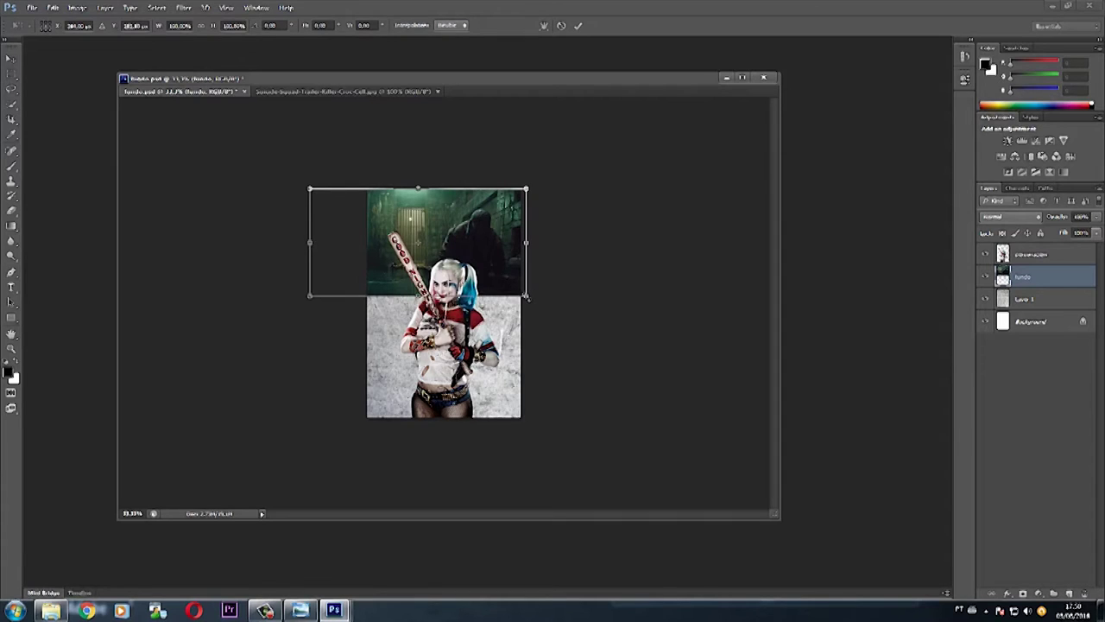
mouse_move(527, 298)
left_mouse_down()
mouse_move(700, 399)
mouse_move(556, 297)
left_mouse_up()
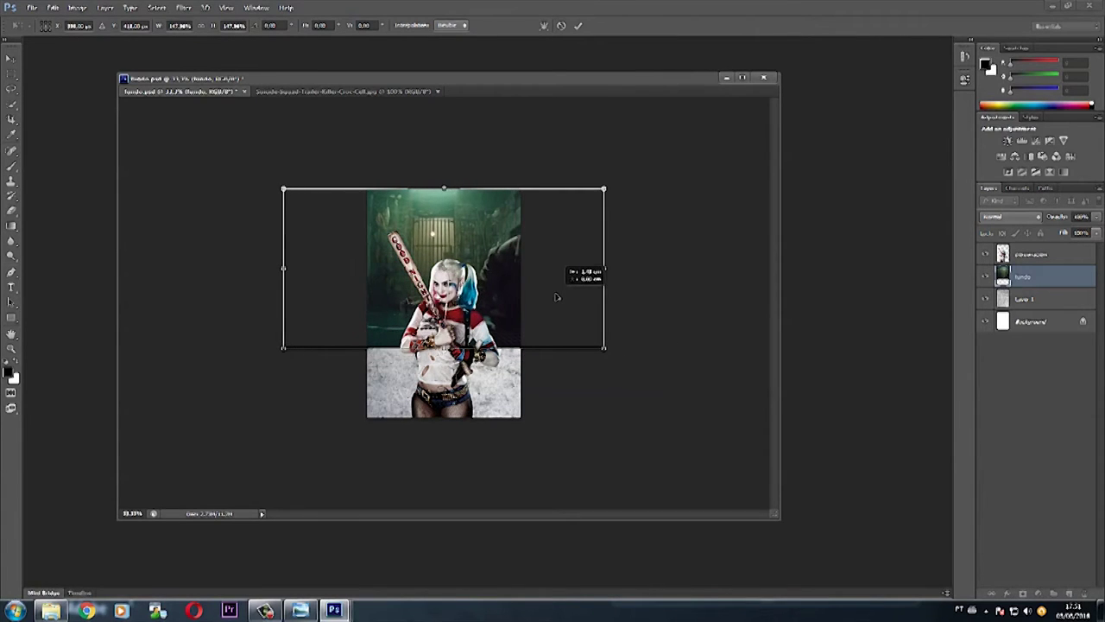
key("Return")
key("alt+Tab")
key("alt+Tab")
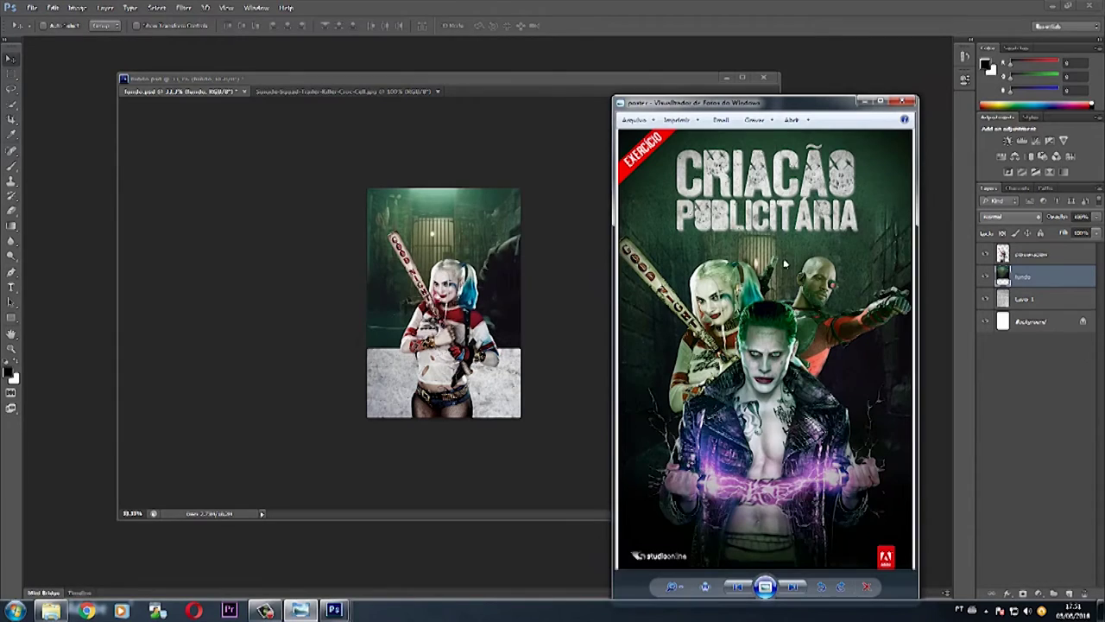
left_click_drag(523, 273, 511, 263)
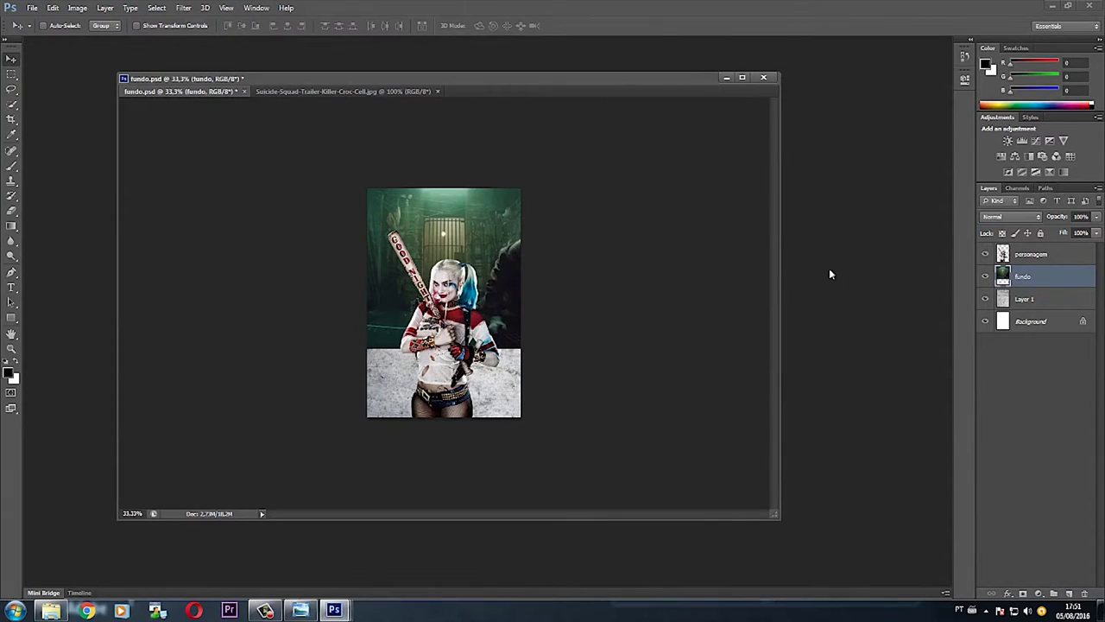
Nudge the fundo background right and marquee-select the left part of the wall.
left_click_drag(487, 251, 486, 247)
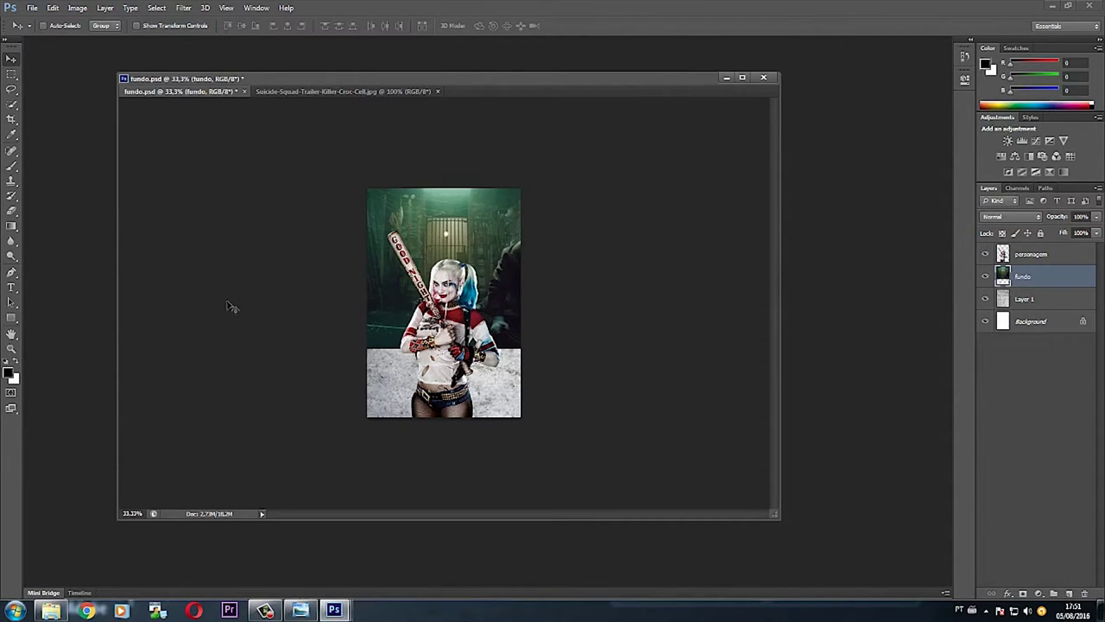
left_click(12, 73)
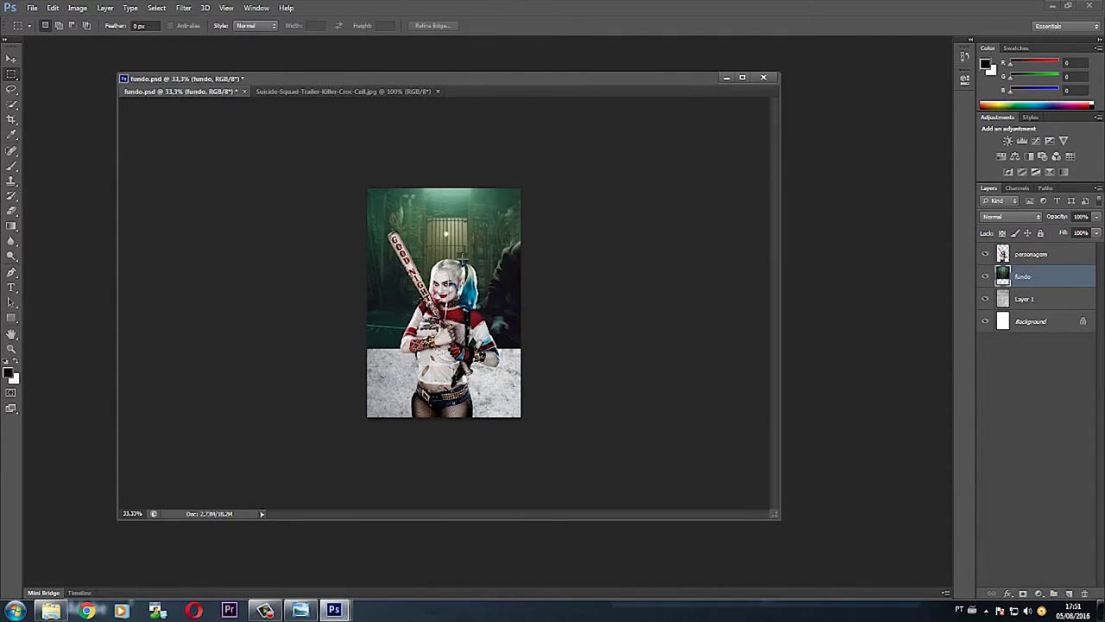
left_click(11, 58)
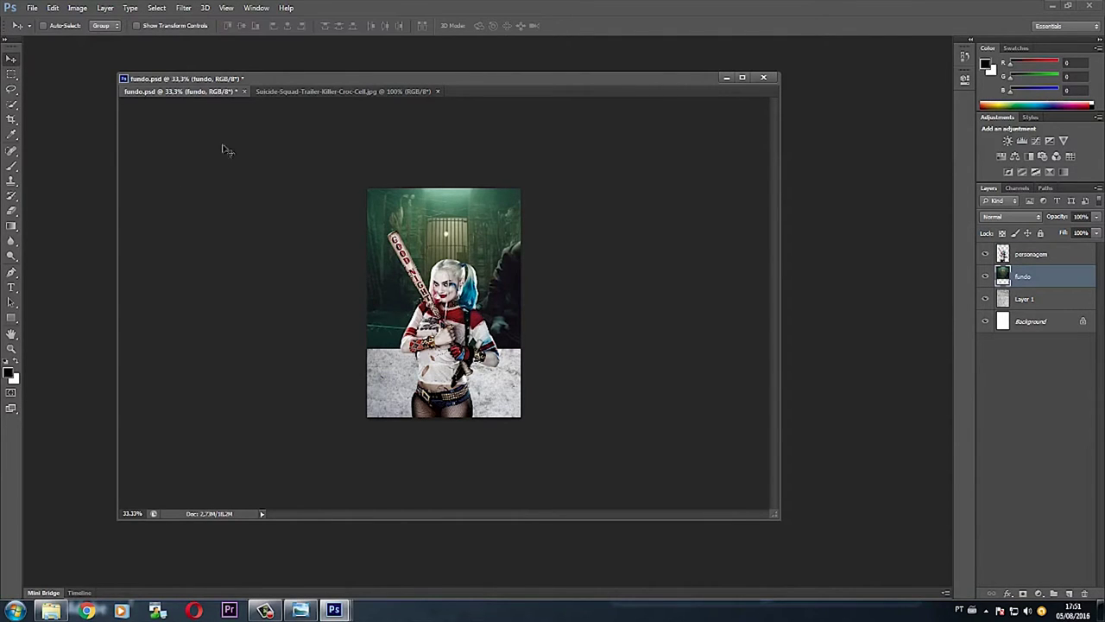
left_click_drag(389, 200, 399, 200)
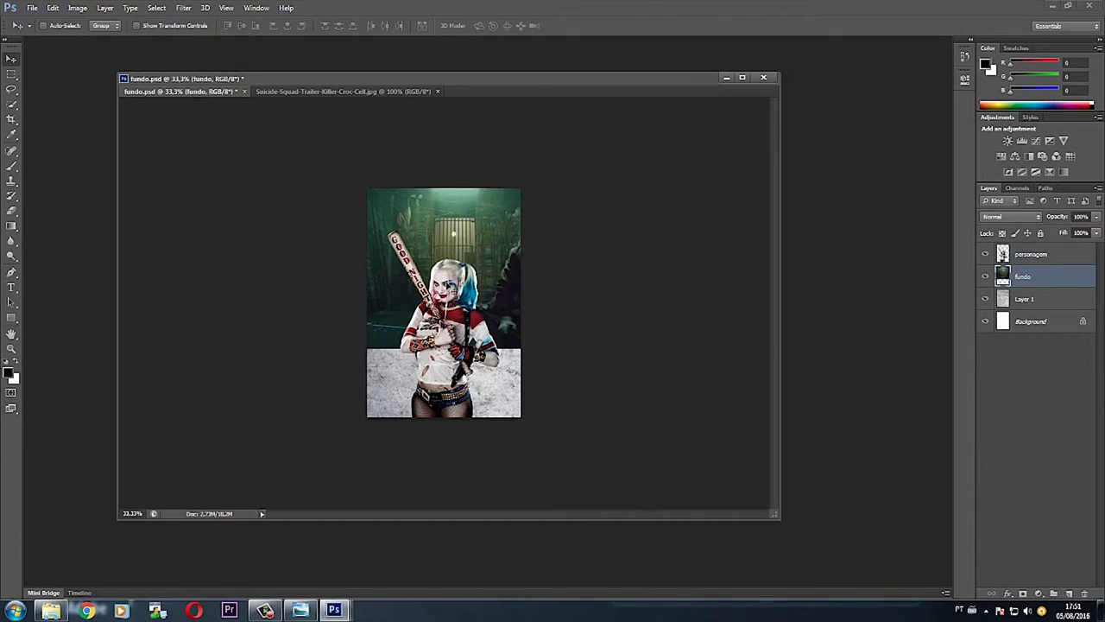
left_click(11, 75)
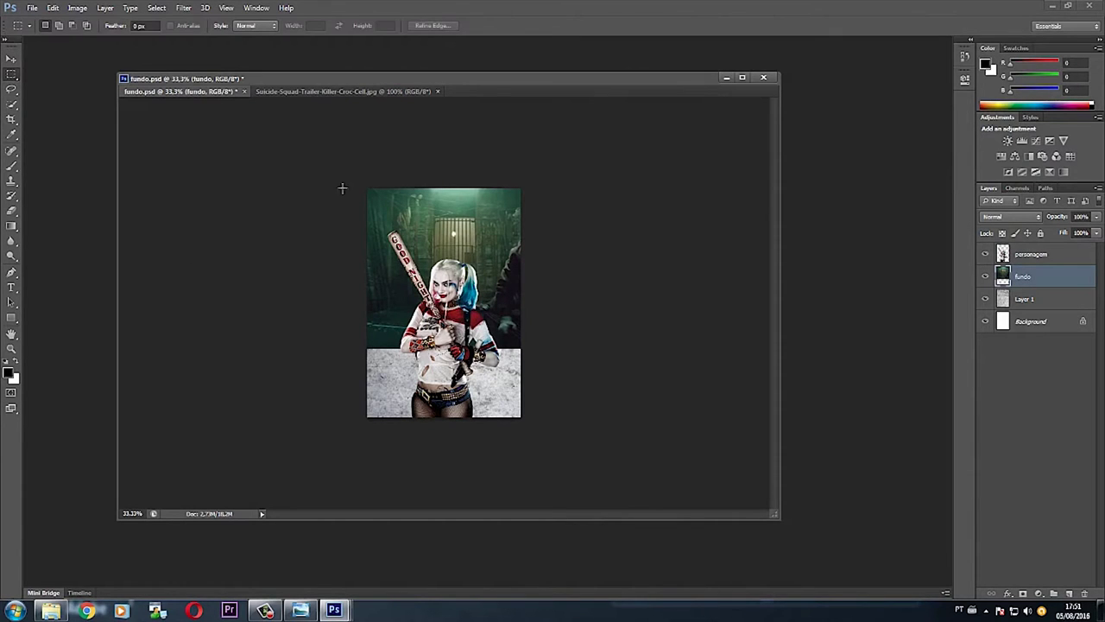
left_click_drag(340, 188, 449, 328)
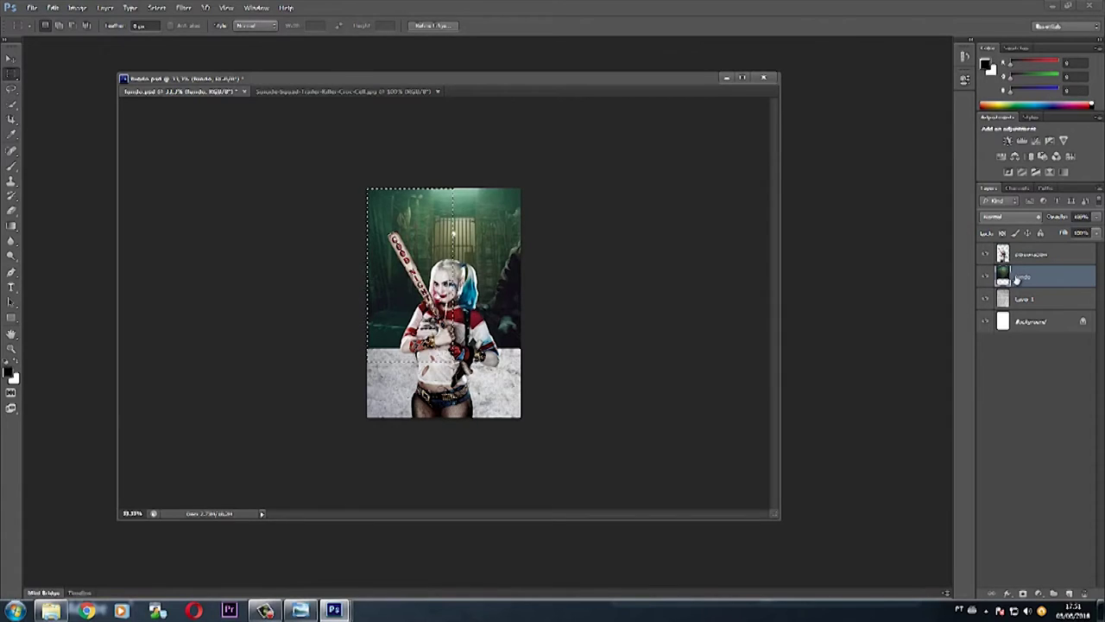
Copy the selection to Layer 2, flip it horizontally over the right side, then select it with fundo.
key("ctrl+j")
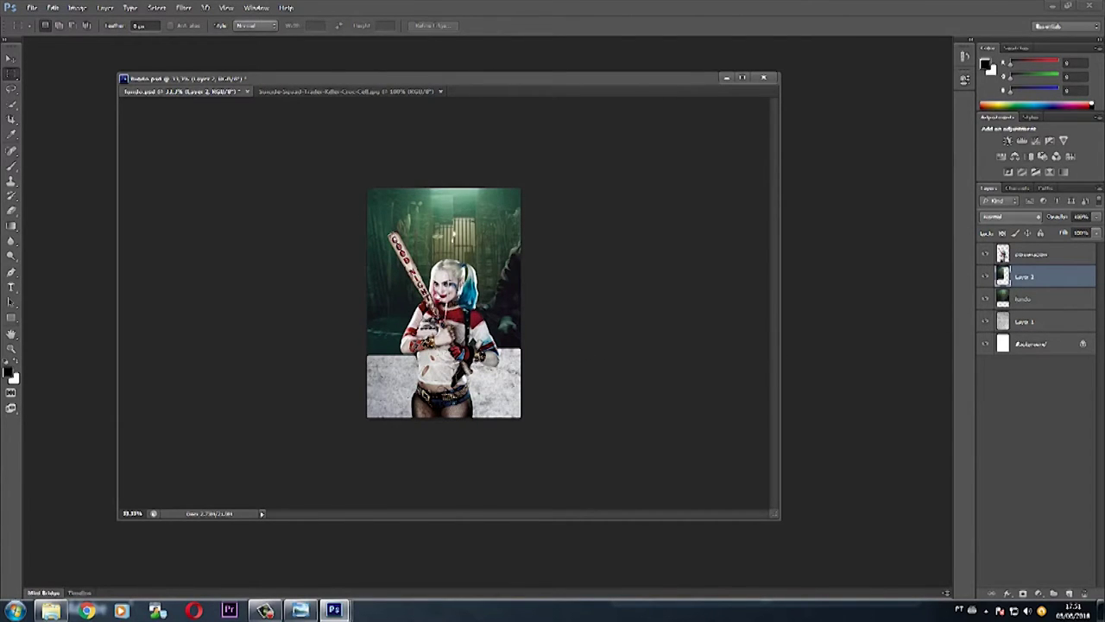
key("ctrl+t")
right_click(438, 233)
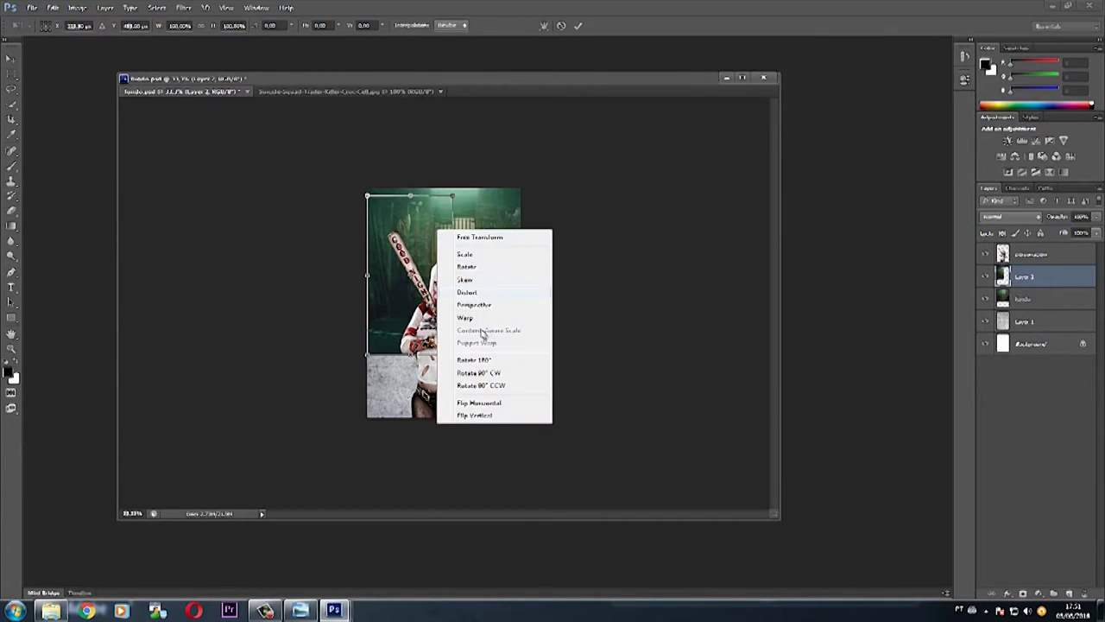
left_click(506, 397)
left_click_drag(411, 220, 509, 215)
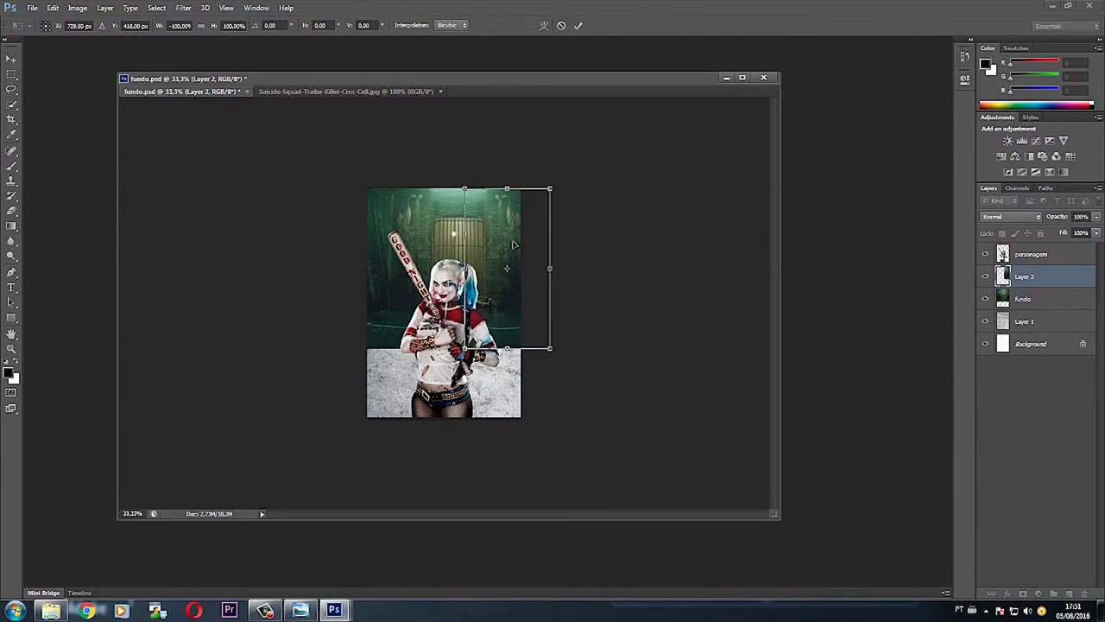
key("Return")
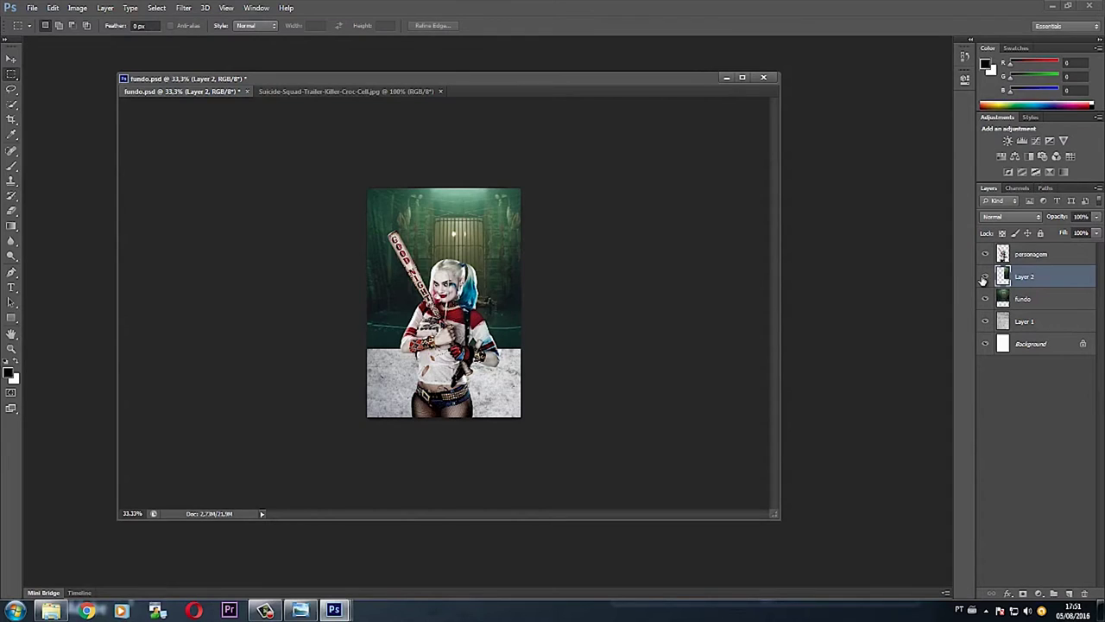
left_click(985, 277)
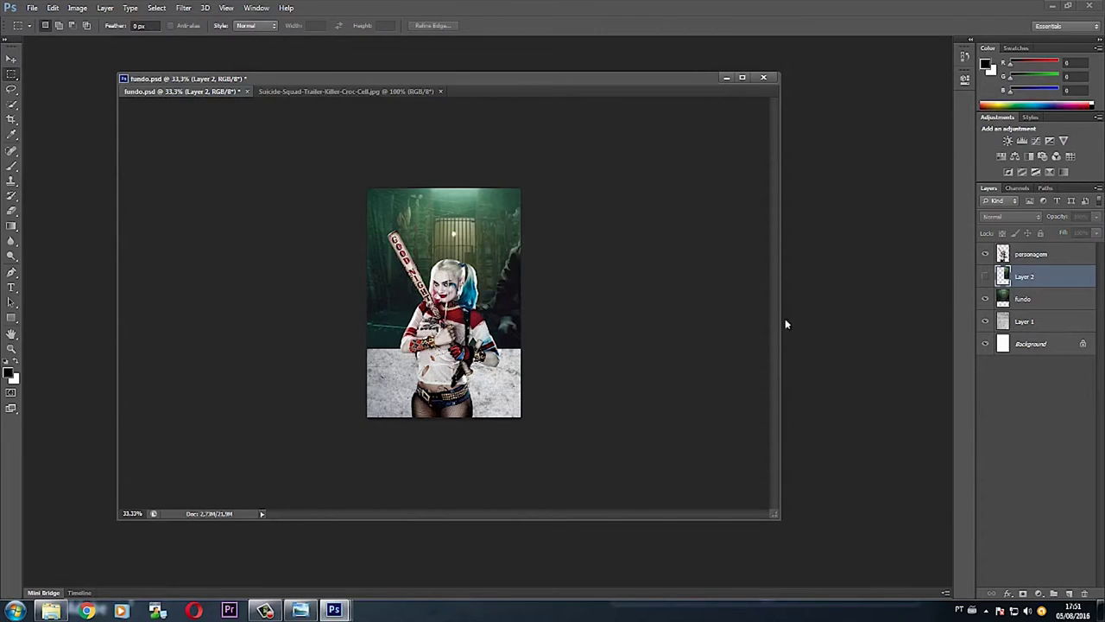
left_click(984, 278)
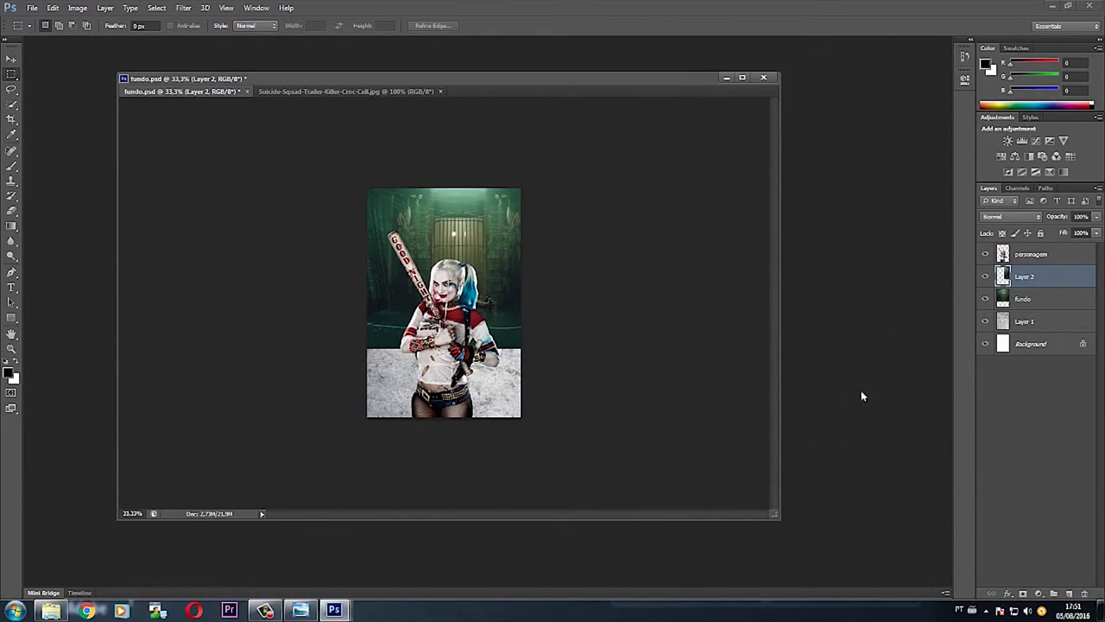
left_click(1033, 302, "ctrl")
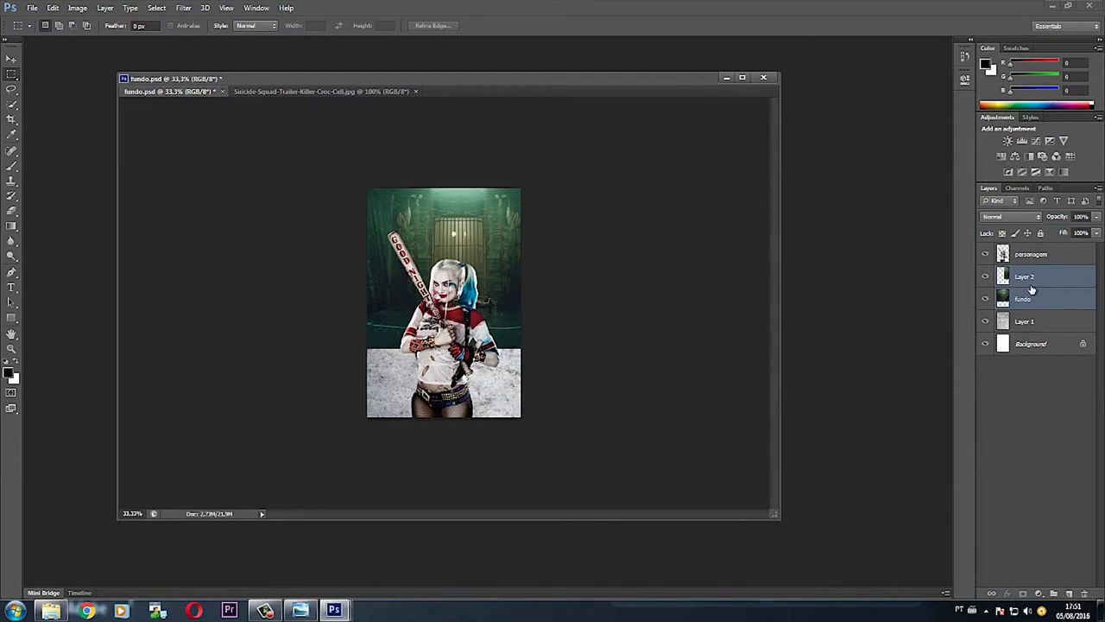
Merge Layer 2 and fundo into a single layer with Layer > Merge Layers.
left_click(1029, 287)
left_click(1029, 301, "ctrl")
left_click(104, 8)
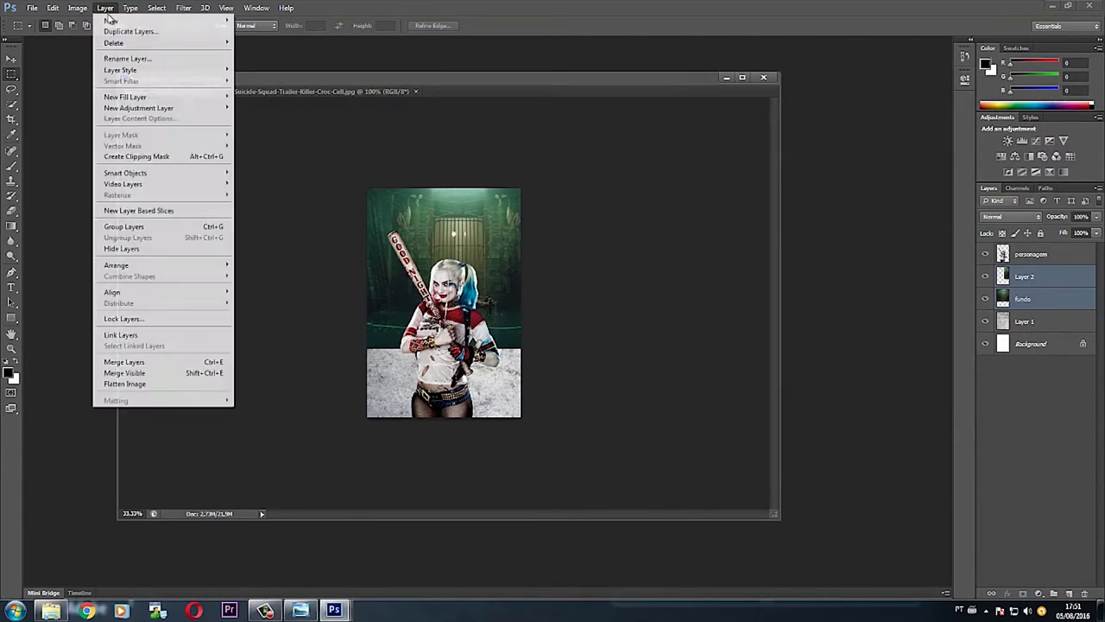
left_click(125, 361)
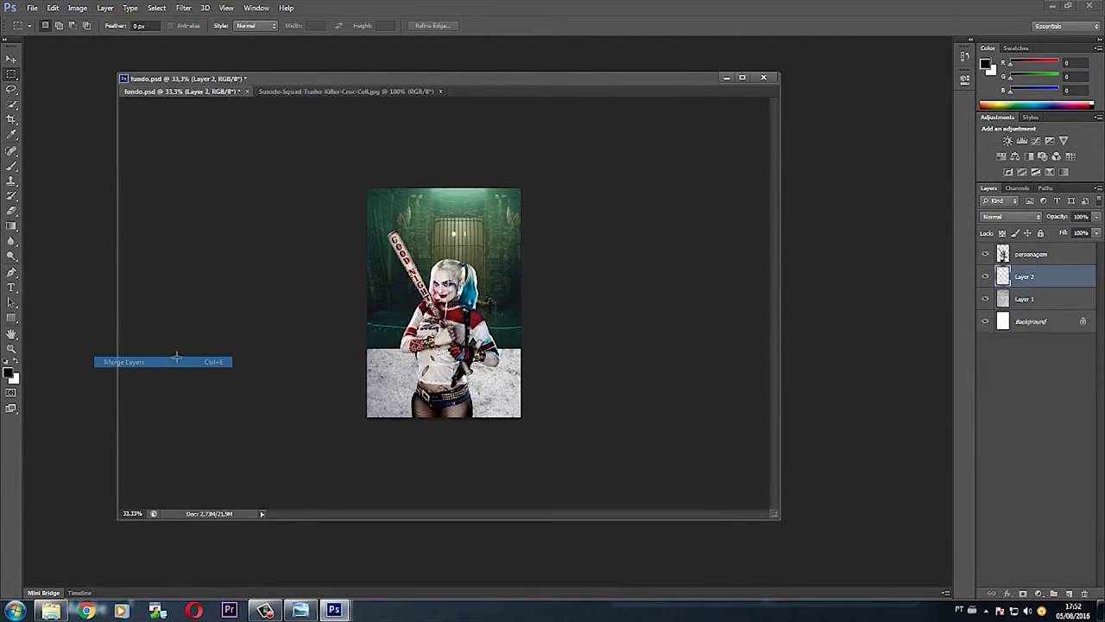
left_click(13, 58)
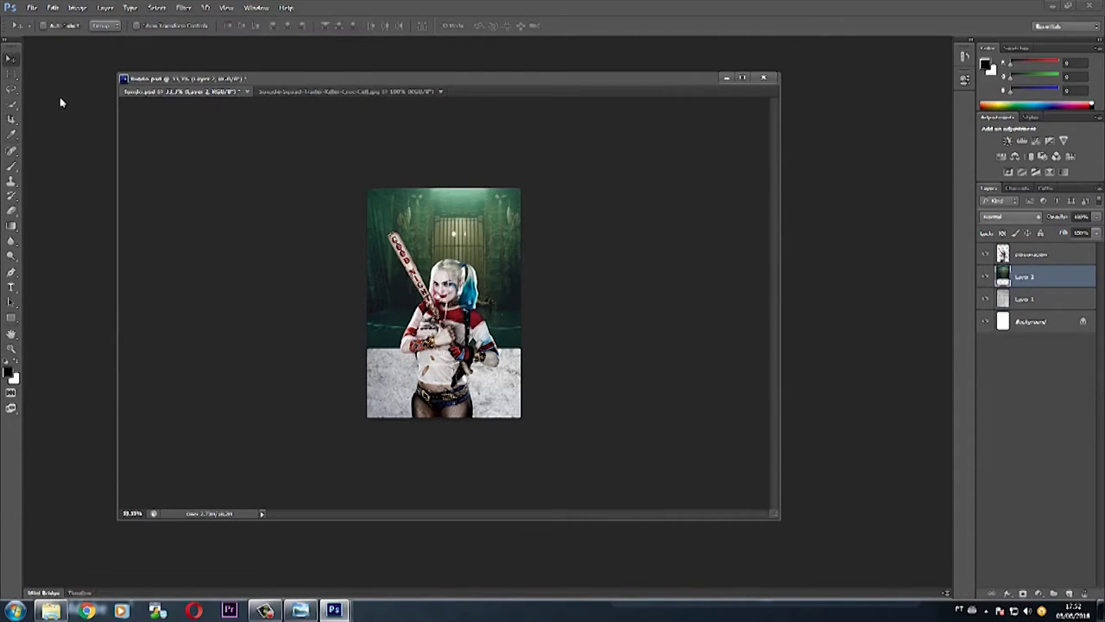
Enlarge the fundo.psd document window and switch to the Killer Croc cell tab.
left_click(8, 43)
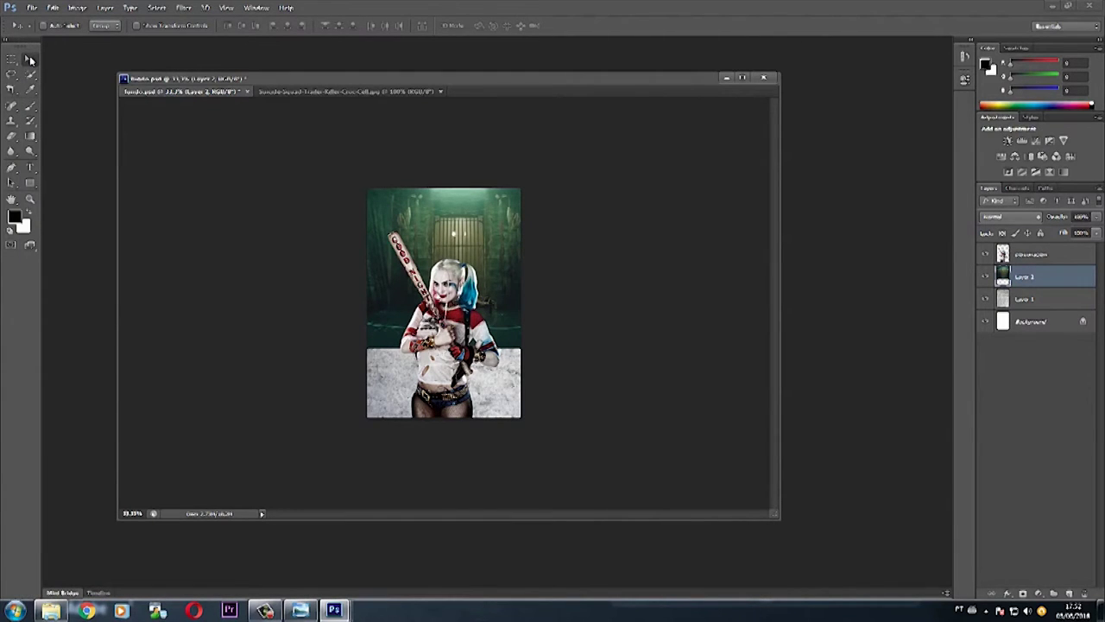
left_click_drag(421, 222, 421, 211)
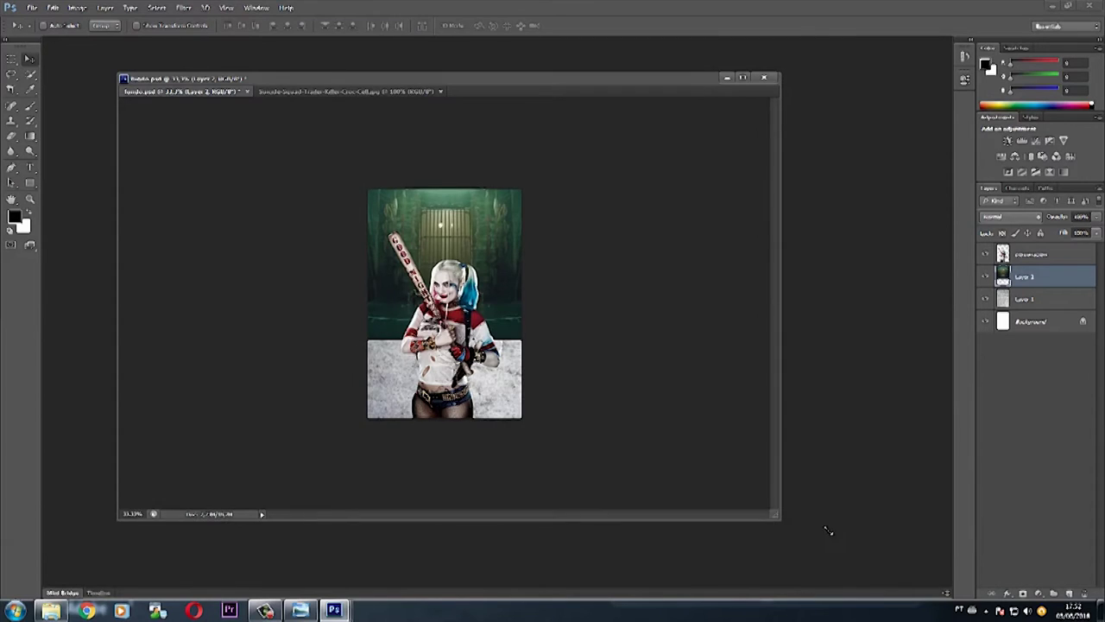
left_click_drag(820, 528, 871, 559)
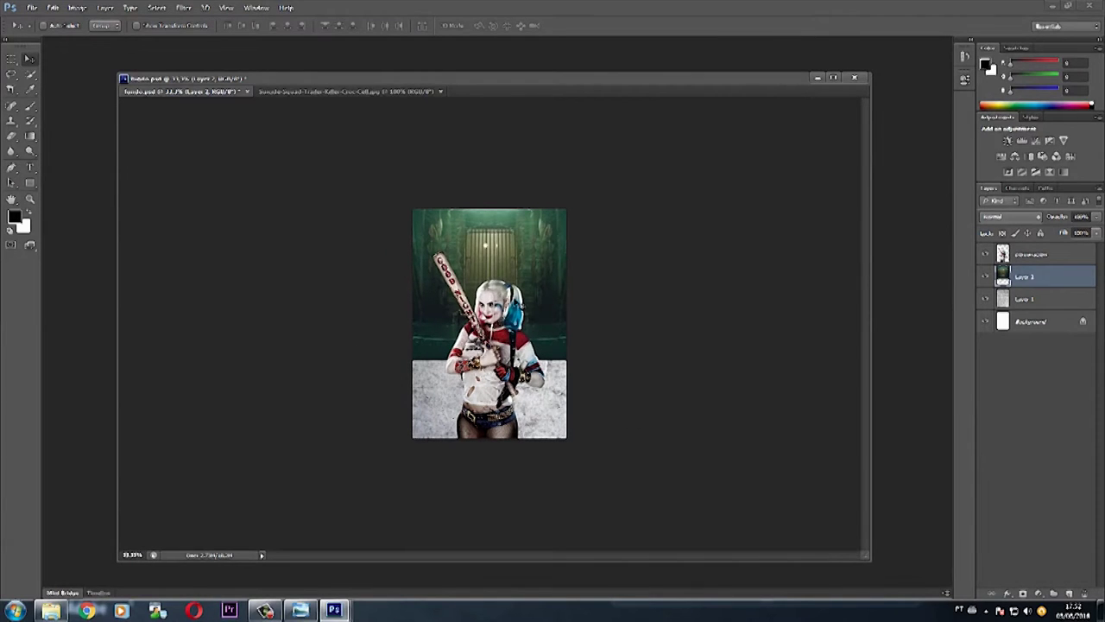
left_click(377, 93)
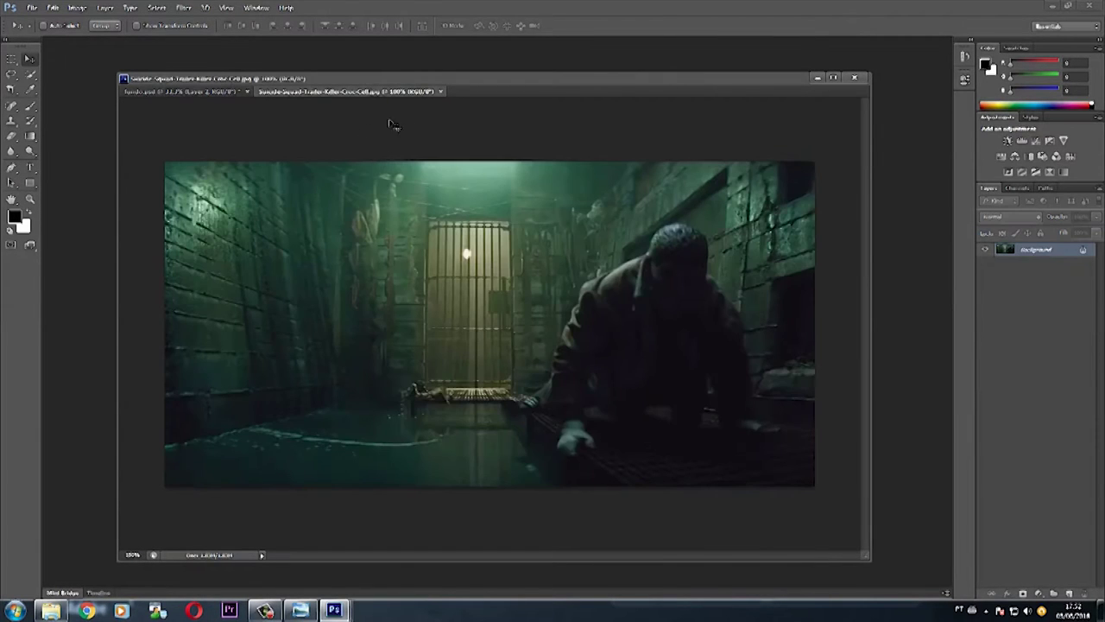
Close the Killer Croc image without saving, check the reference poster, and open the source folder.
left_click(440, 92)
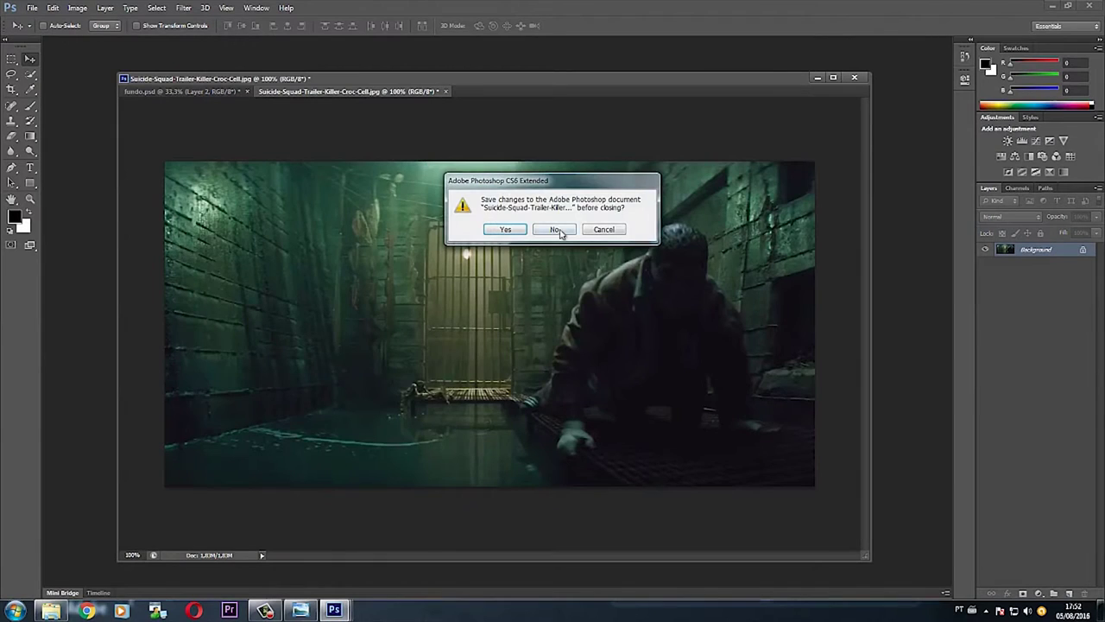
left_click(557, 230)
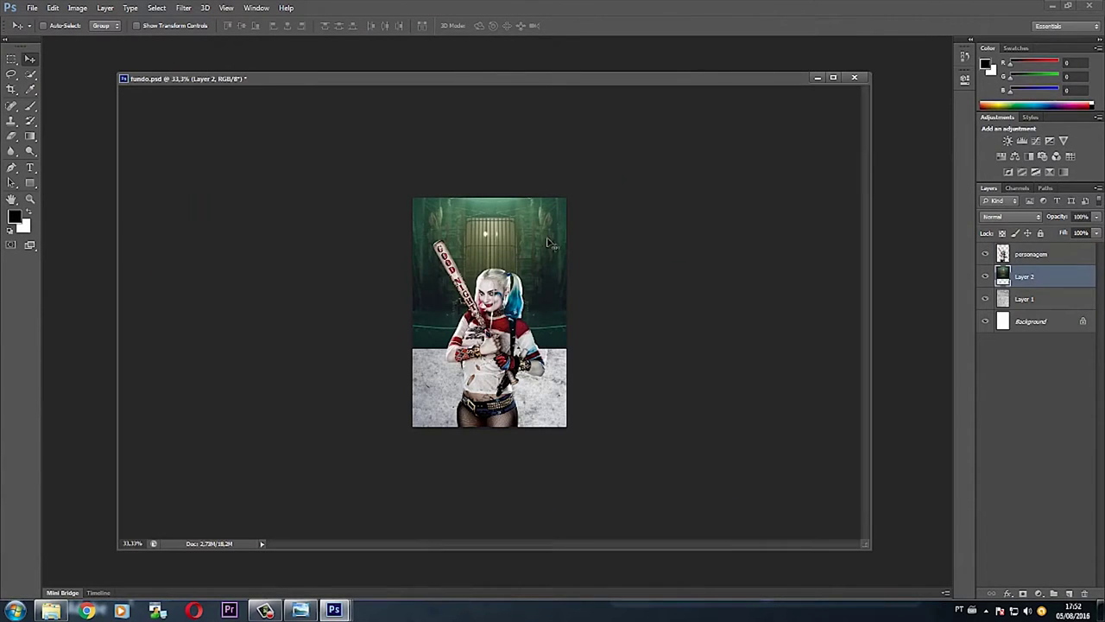
left_click_drag(490, 242, 491, 250)
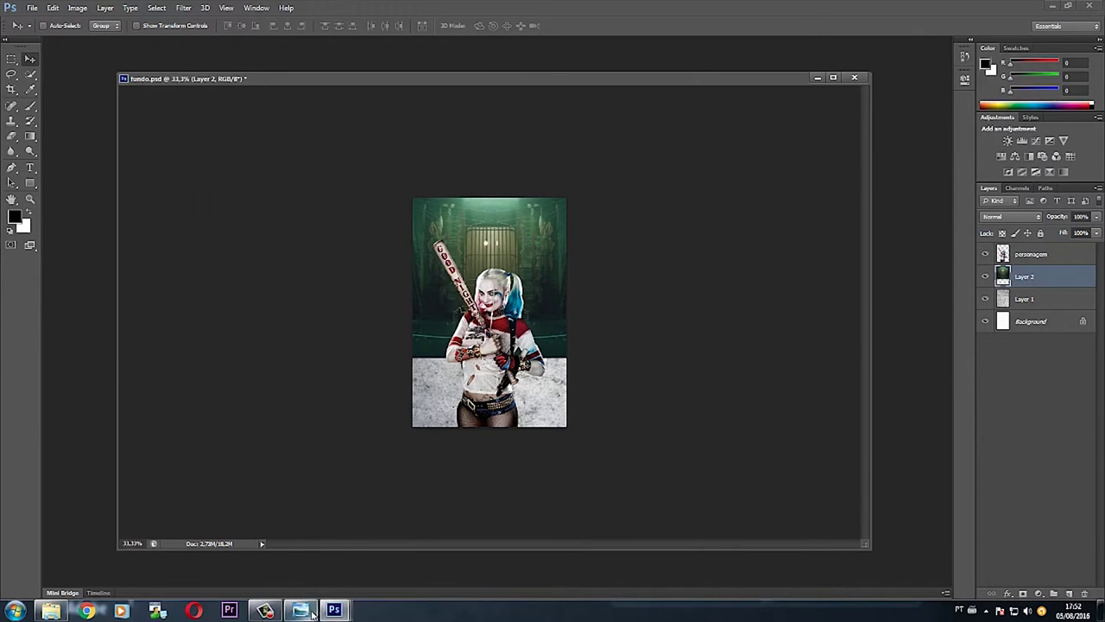
left_click(312, 611)
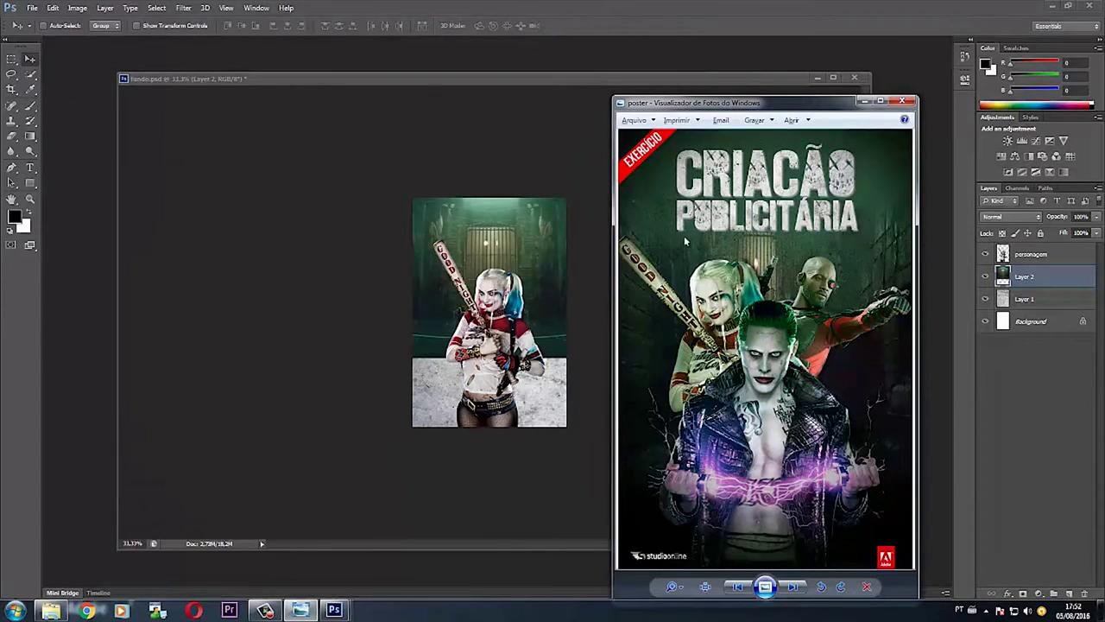
left_click(497, 328)
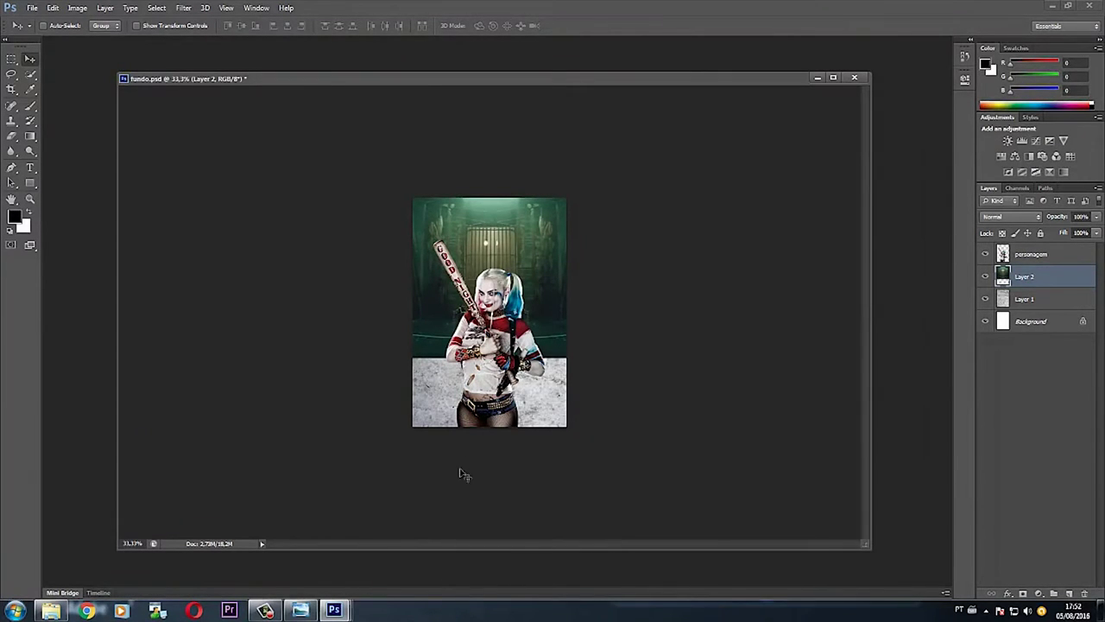
left_click(50, 611)
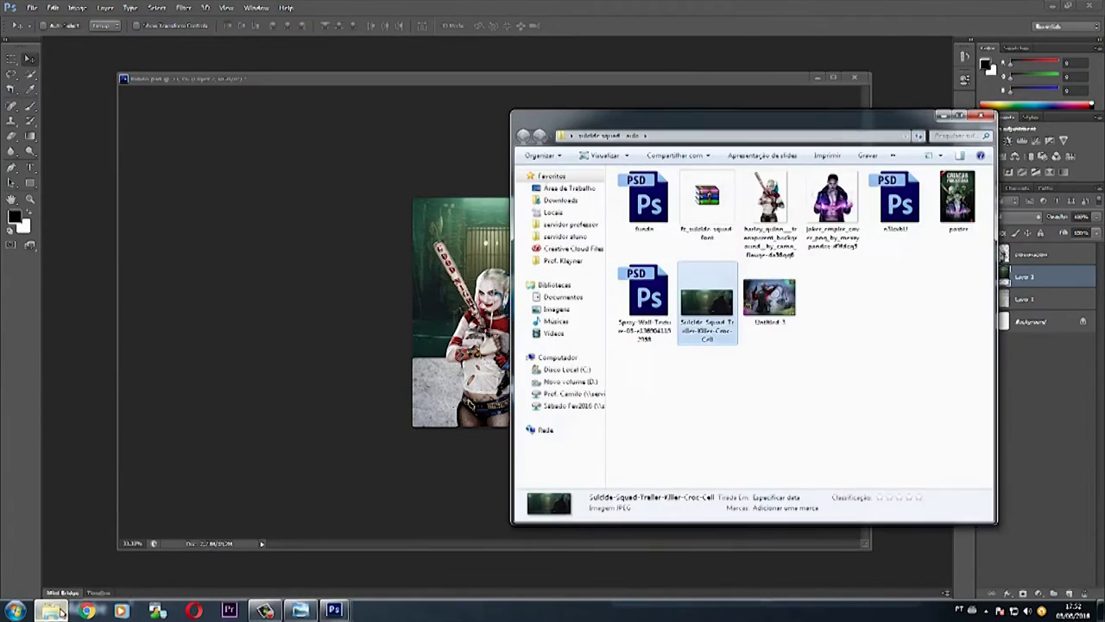
Open the Joker cutout PNG and drag its layer into fundo.psd, dismissing the profile warning.
left_click(819, 334)
left_click(784, 304)
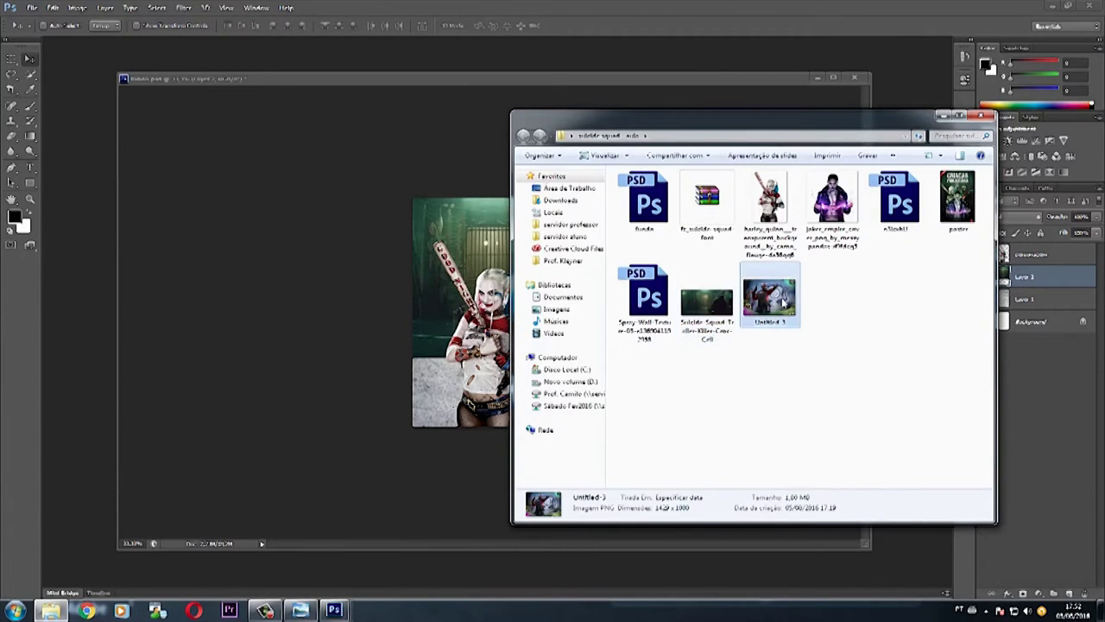
mouse_move(829, 203)
left_mouse_down()
mouse_move(594, 101)
mouse_move(578, 38)
left_mouse_up()
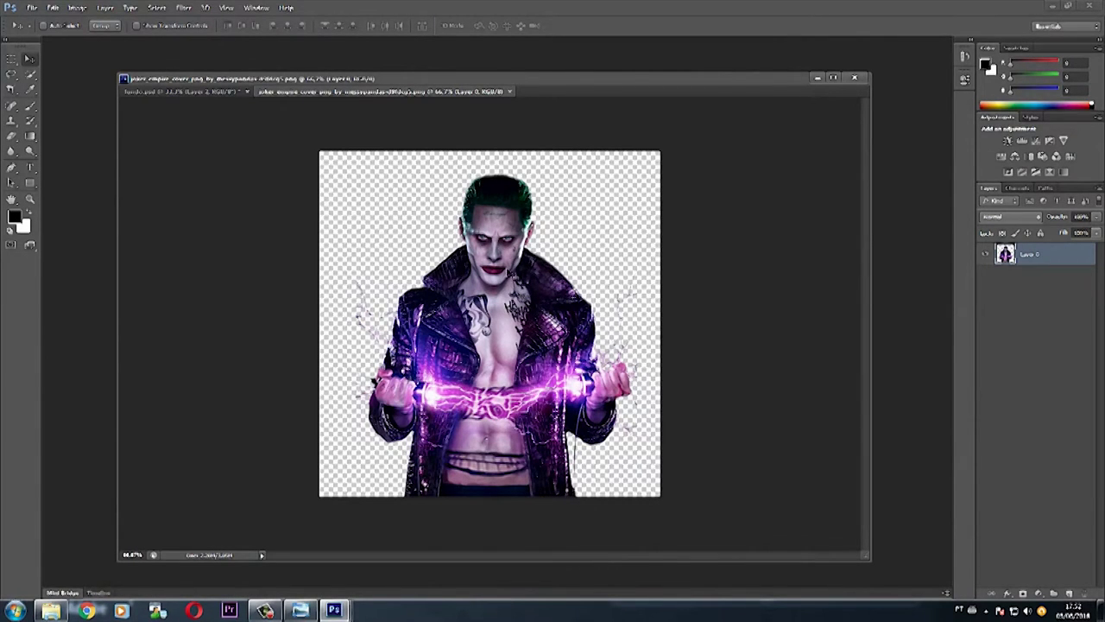
left_click_drag(523, 297, 211, 90)
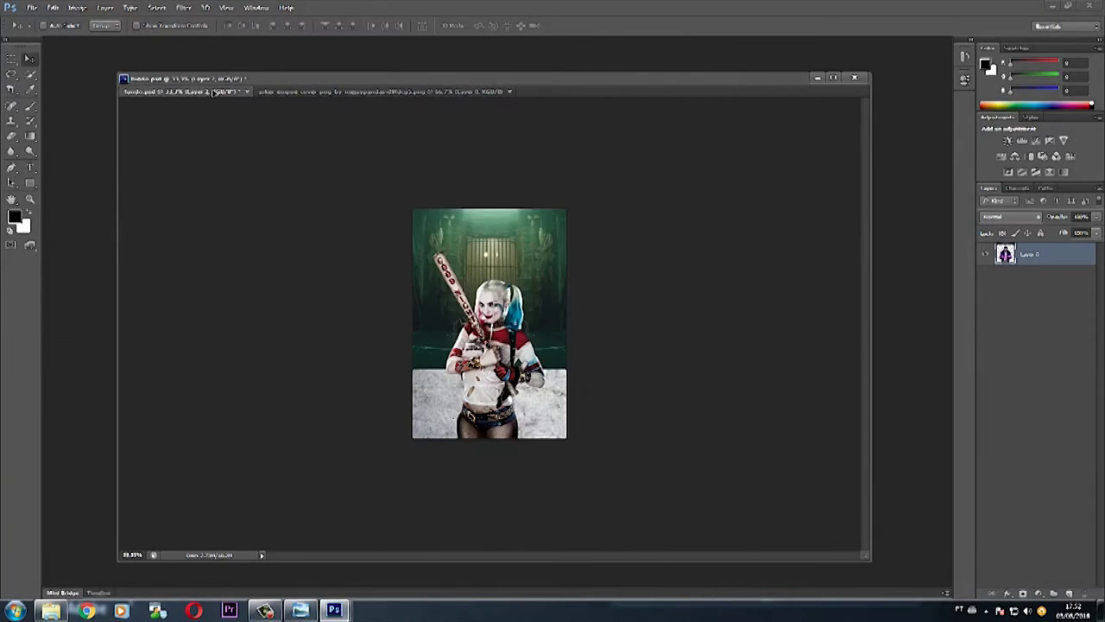
mouse_move(211, 90)
left_mouse_down()
mouse_move(503, 367)
mouse_move(569, 331)
left_mouse_up()
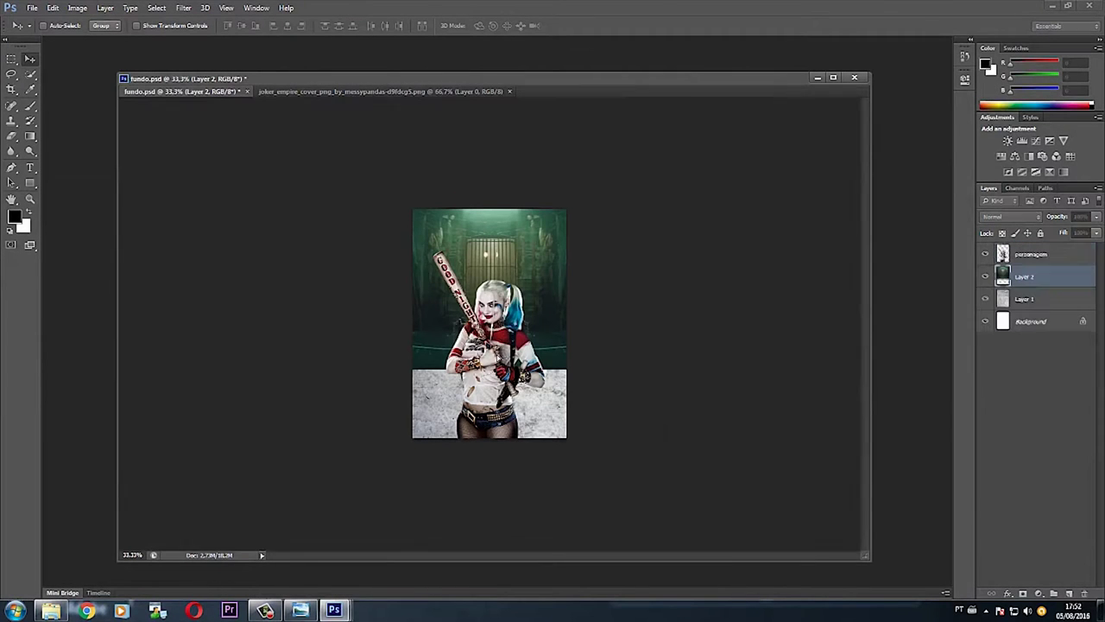
left_click(602, 271)
Rename Layer 3 to 'joker', move it above personagem, and zoom in.
mouse_move(508, 365)
left_mouse_down()
mouse_move(512, 329)
mouse_move(508, 342)
left_mouse_up()
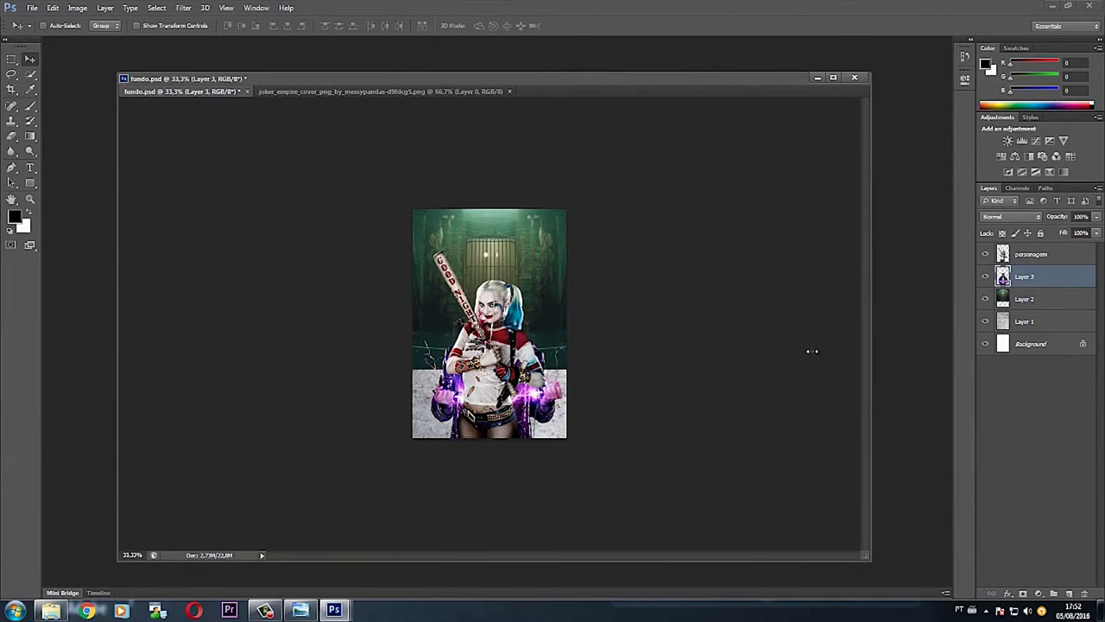
double_click(1024, 277)
key("BackSpace")
type("r")
key("Return")
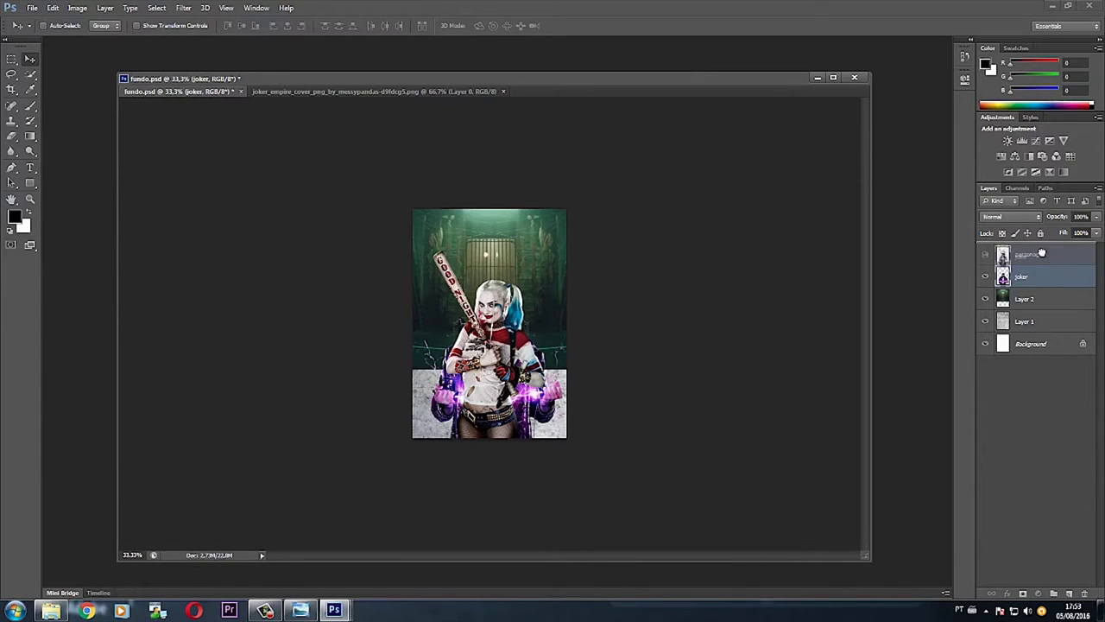
left_click_drag(1046, 277, 1042, 252)
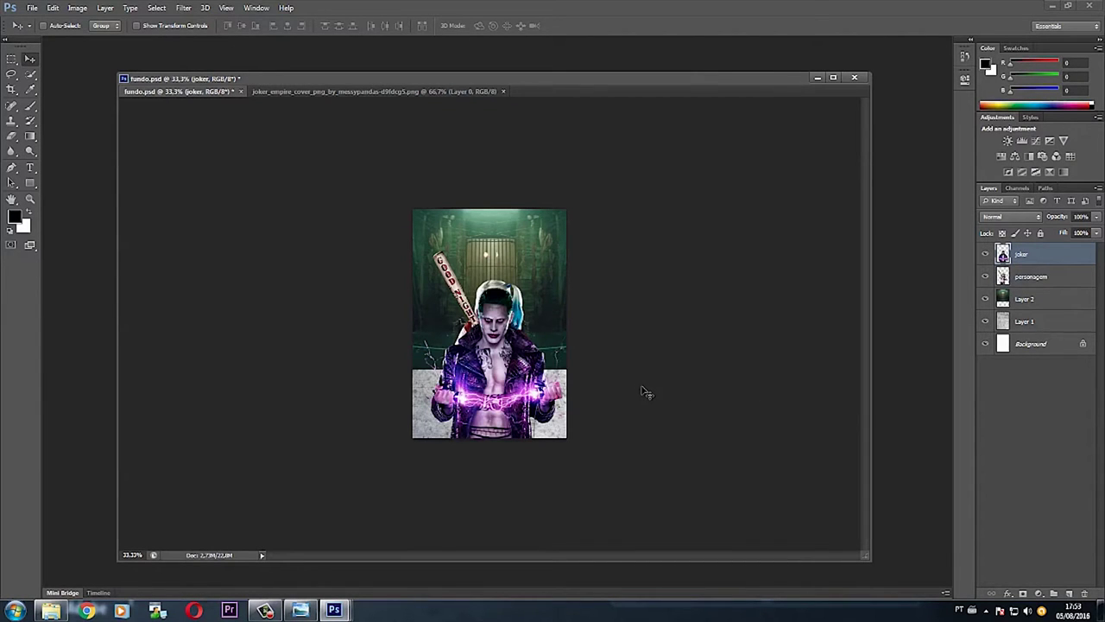
key("ctrl+plus")
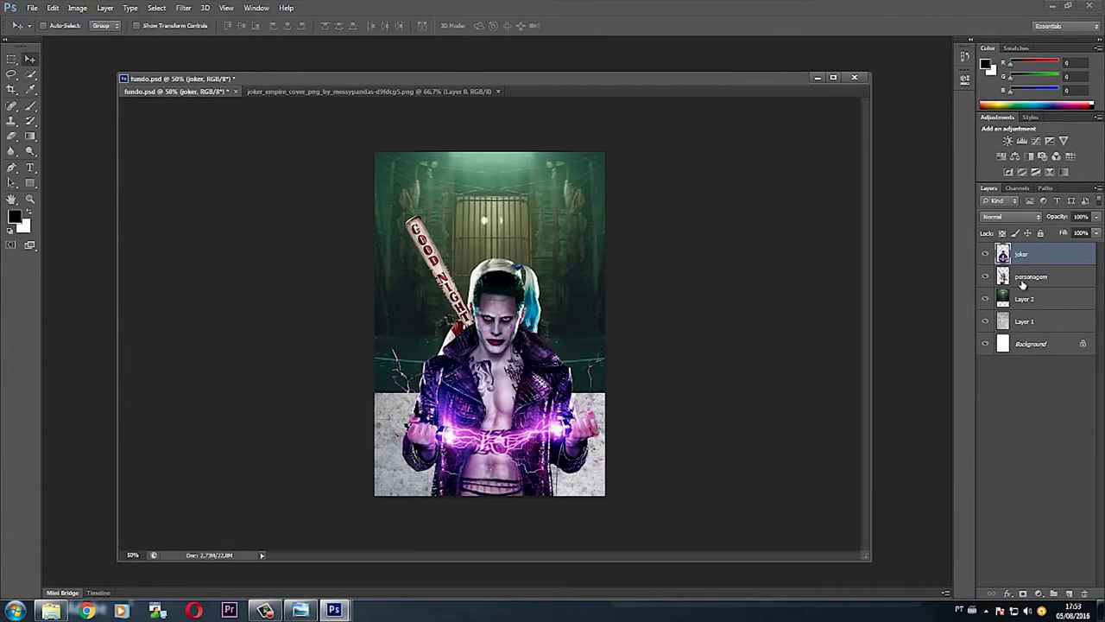
Move Harley's personagem layer left and up behind the Joker's shoulder, then close the texture window.
left_click(1032, 283)
left_click_drag(501, 293, 436, 304)
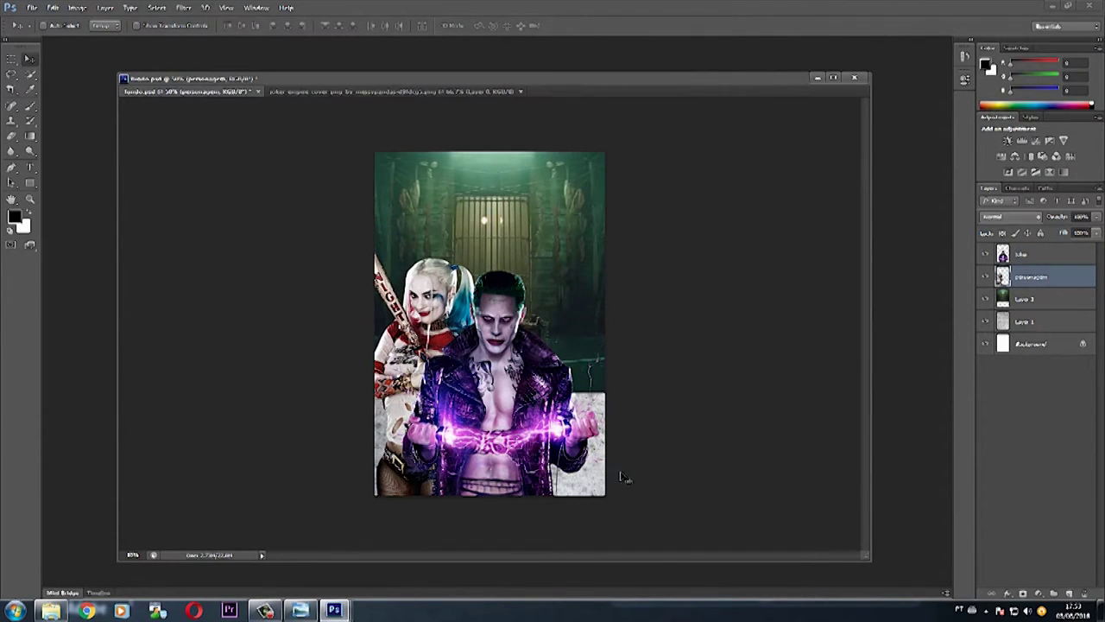
left_click(302, 611)
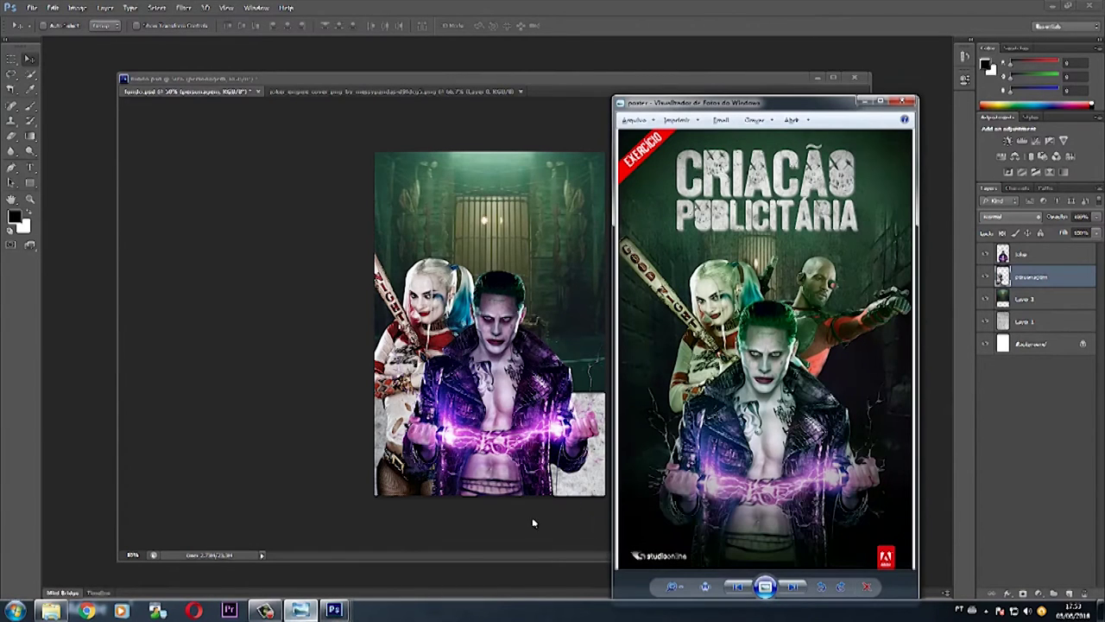
left_click(302, 611)
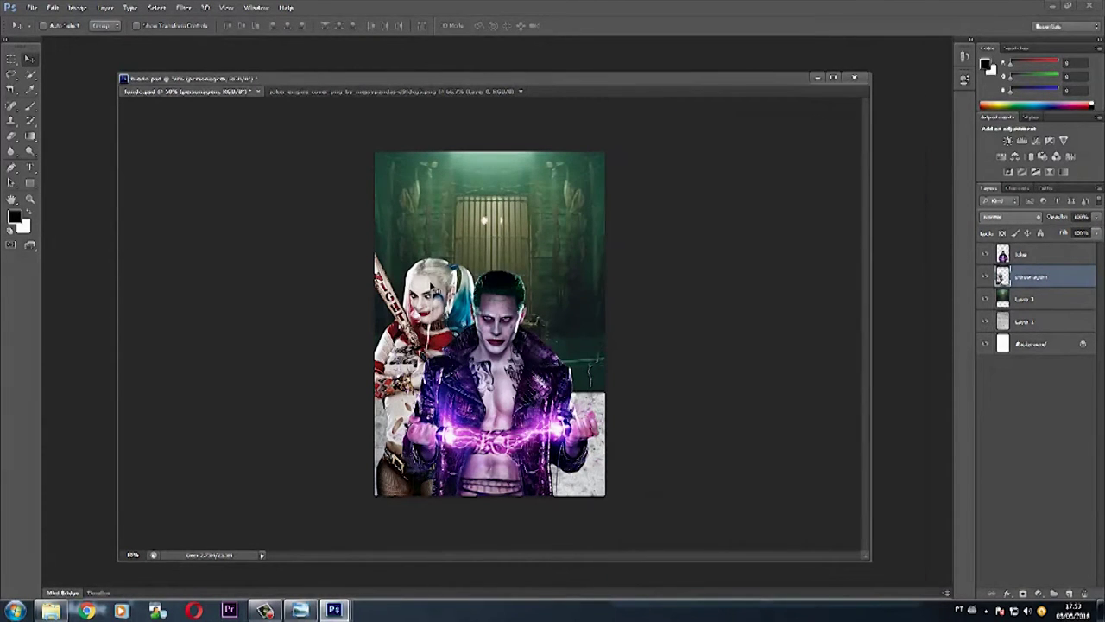
mouse_move(428, 288)
left_mouse_down()
mouse_move(447, 231)
mouse_move(467, 242)
mouse_move(461, 256)
left_mouse_up()
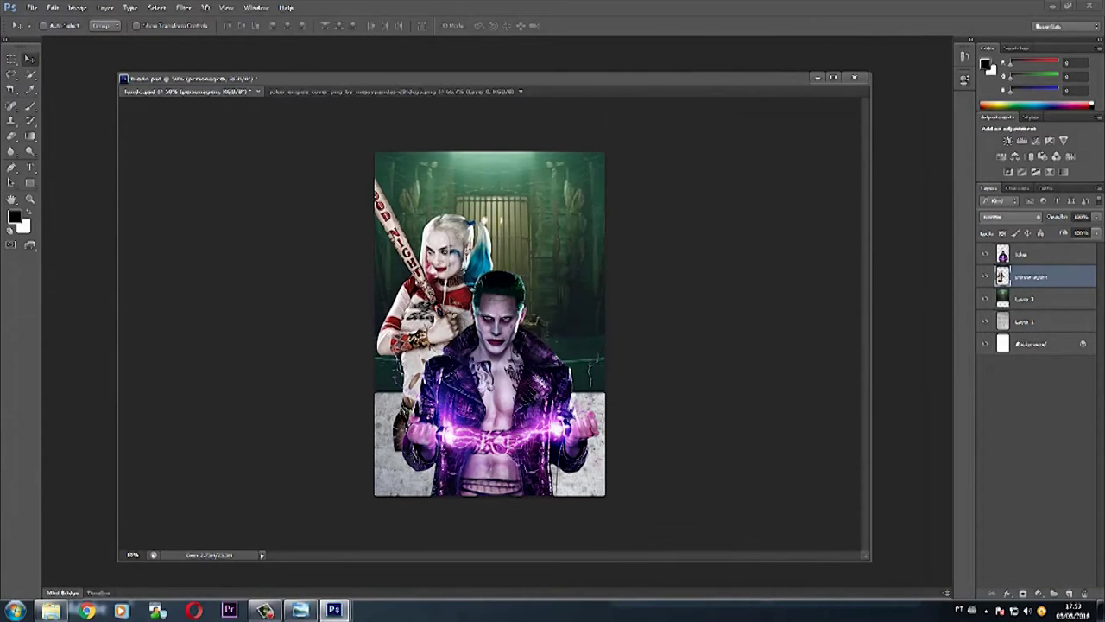
key("alt+Tab")
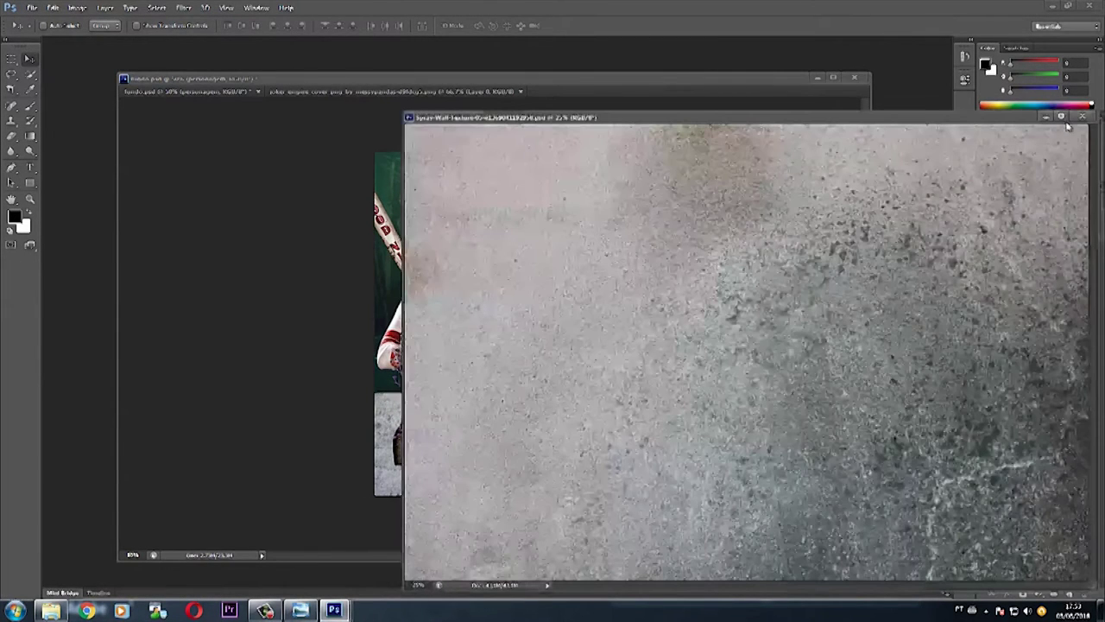
left_click(1075, 119)
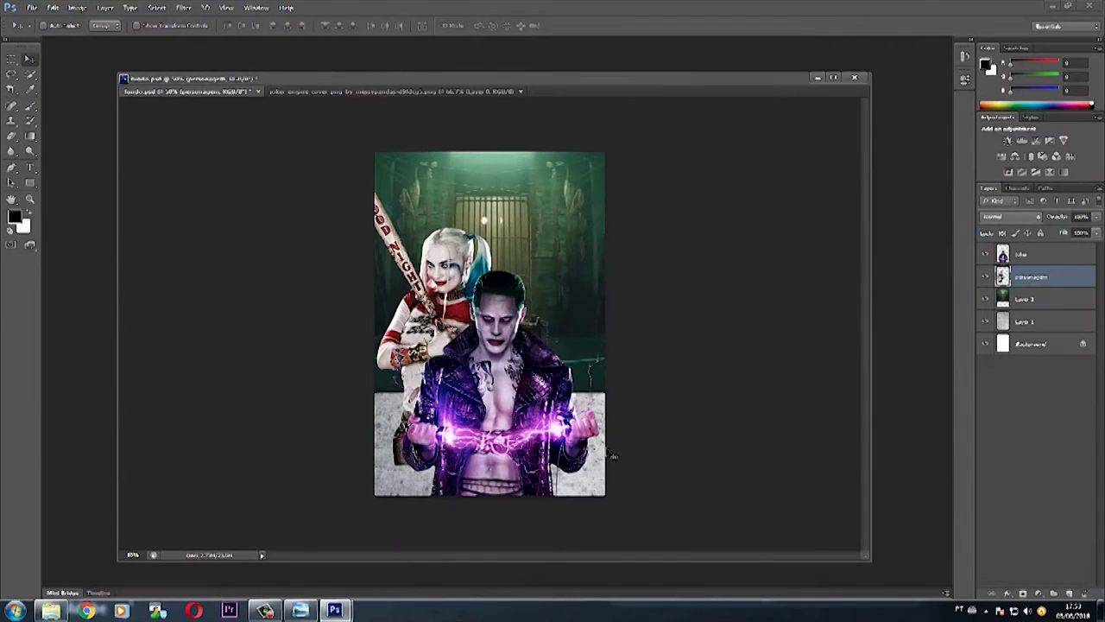
key("alt+Tab")
key("alt+Tab")
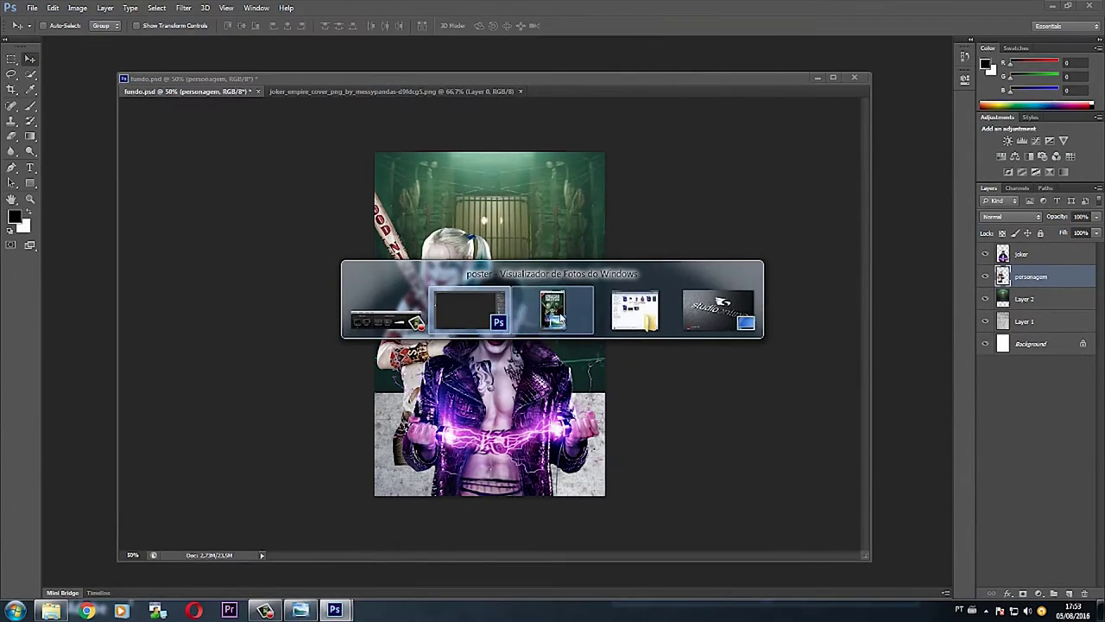
Move the reference poster beside the canvas and bring the 'suicide squad - aula' folder forward.
left_click_drag(781, 108, 805, 71)
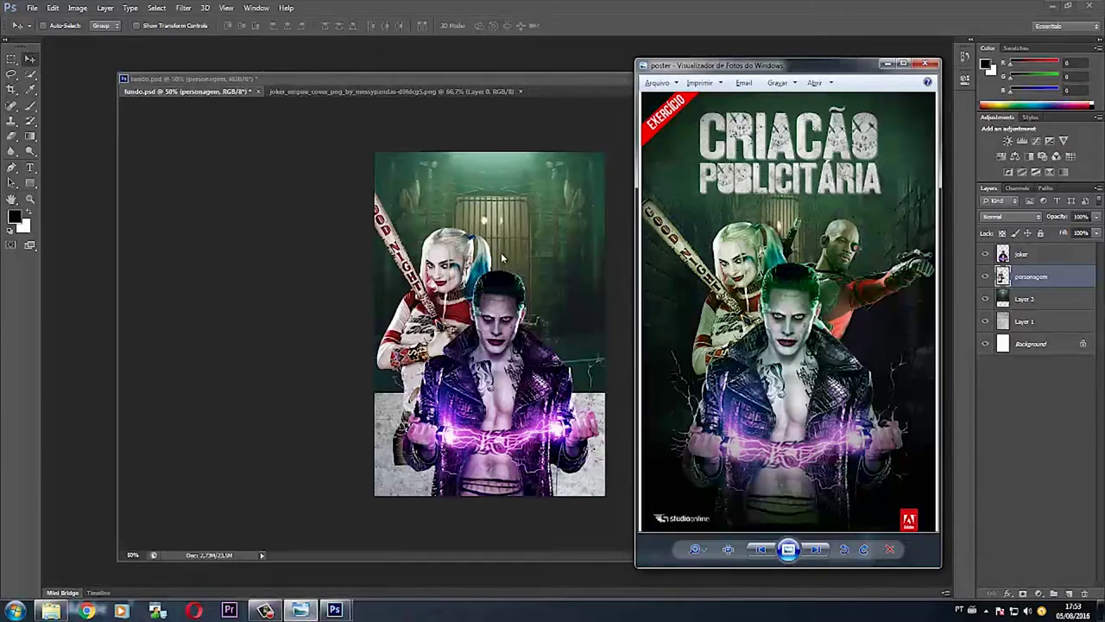
key("alt+Tab")
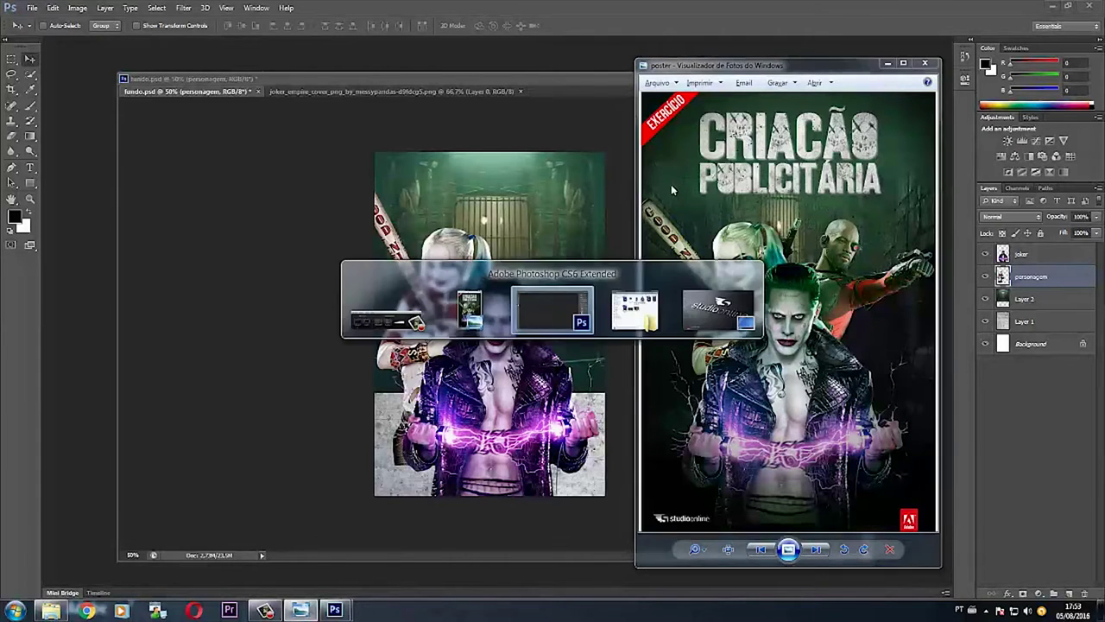
key("alt+Tab")
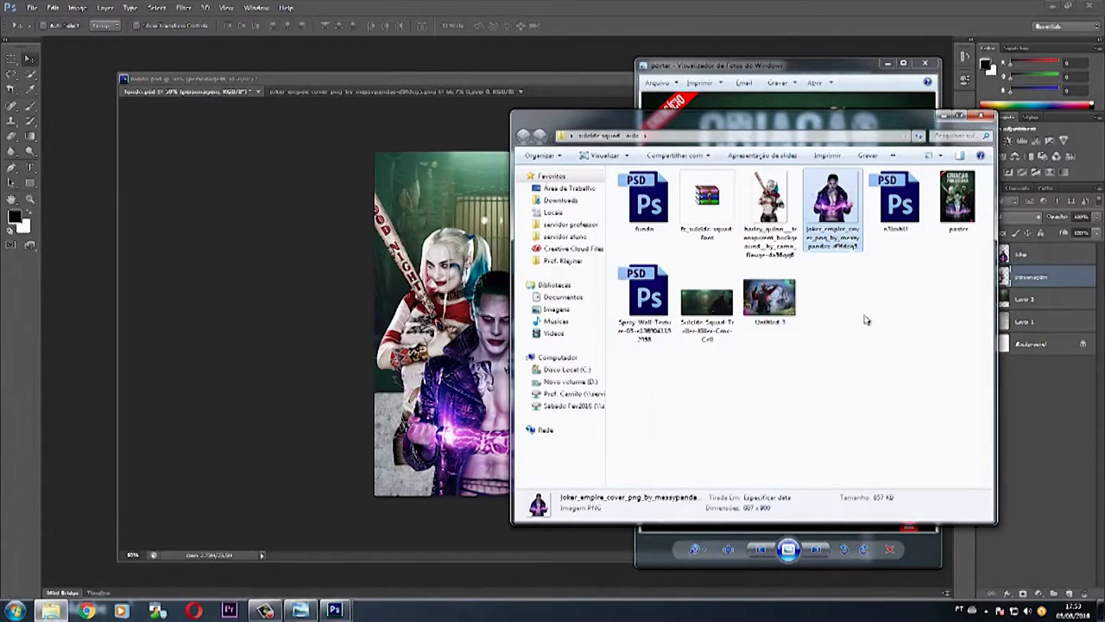
Open the Untitled-3 Deadshot image in Photoshop by dragging it from the folder.
left_click(866, 320)
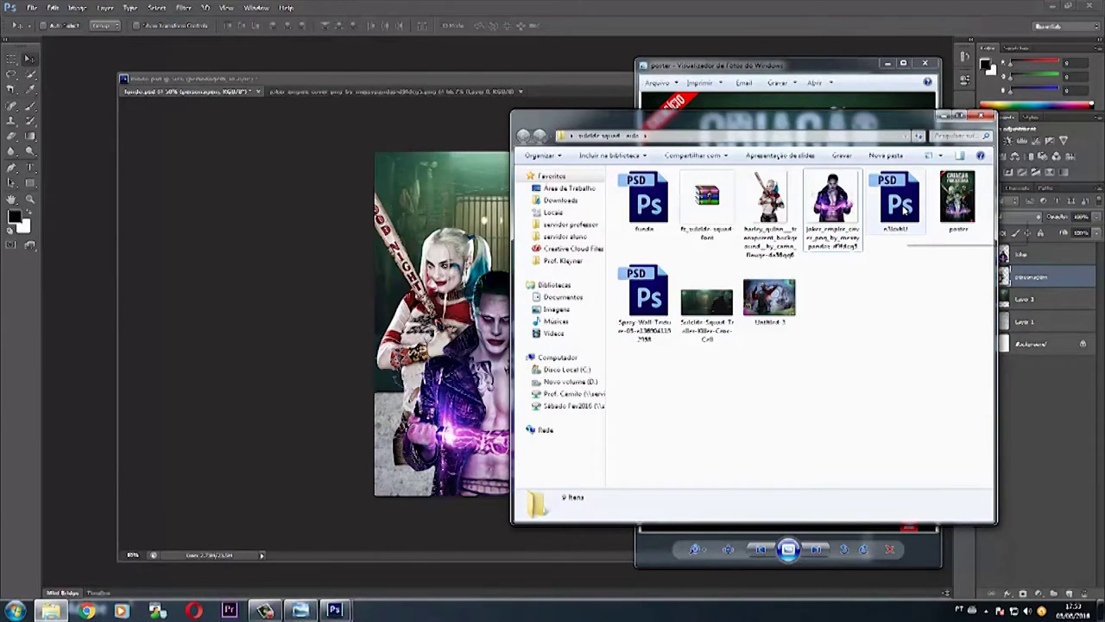
left_click(904, 200)
left_click(782, 302)
right_click(782, 302)
mouse_move(782, 303)
left_mouse_down()
mouse_move(607, 356)
mouse_move(567, 22)
left_mouse_up()
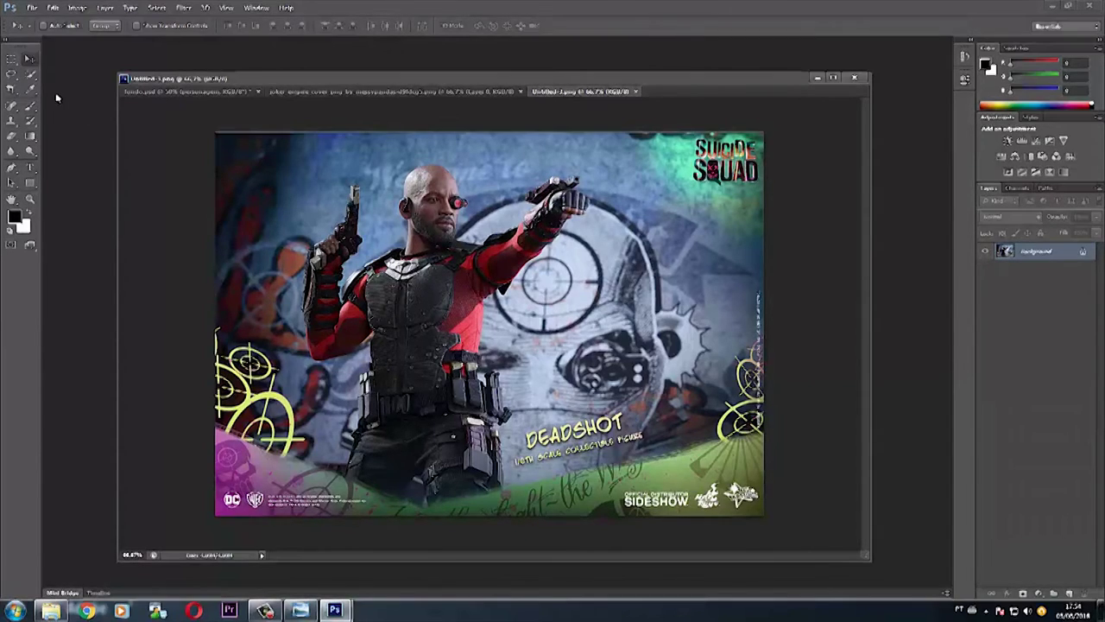
Select the Polygonal Lasso Tool, then zoom in on Deadshot's belt and vest area.
left_click_drag(11, 74, 29, 77)
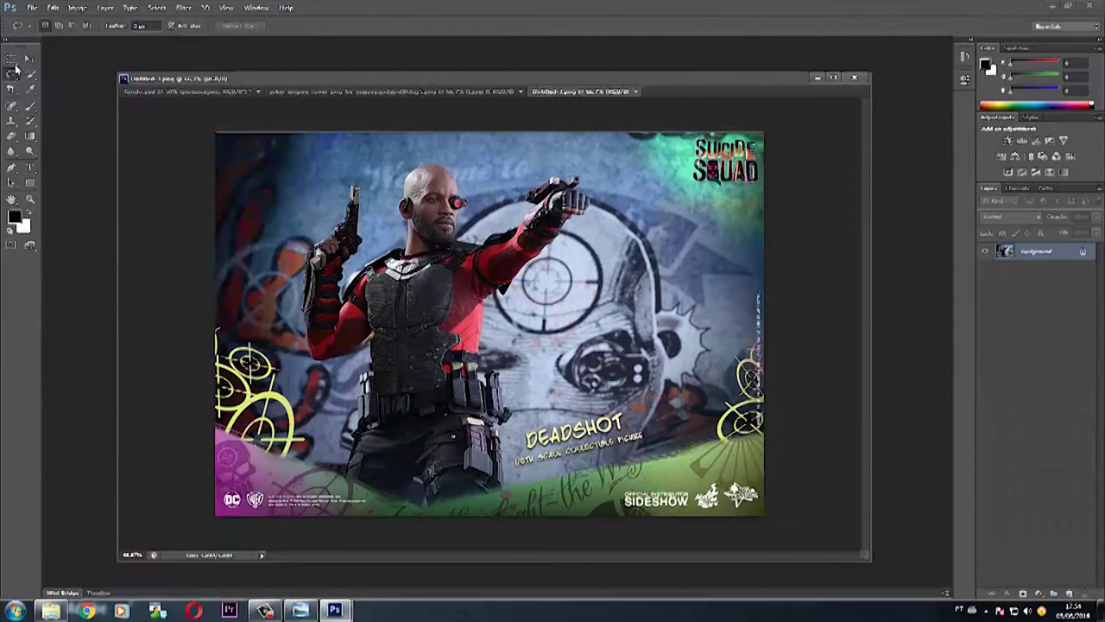
right_click(13, 77)
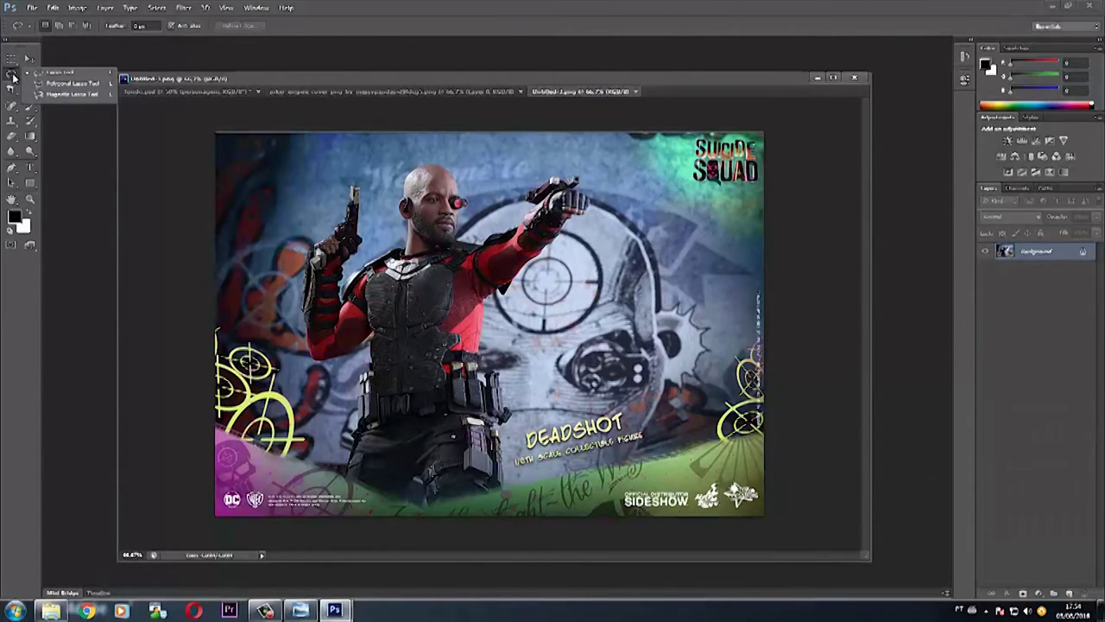
left_click(62, 85)
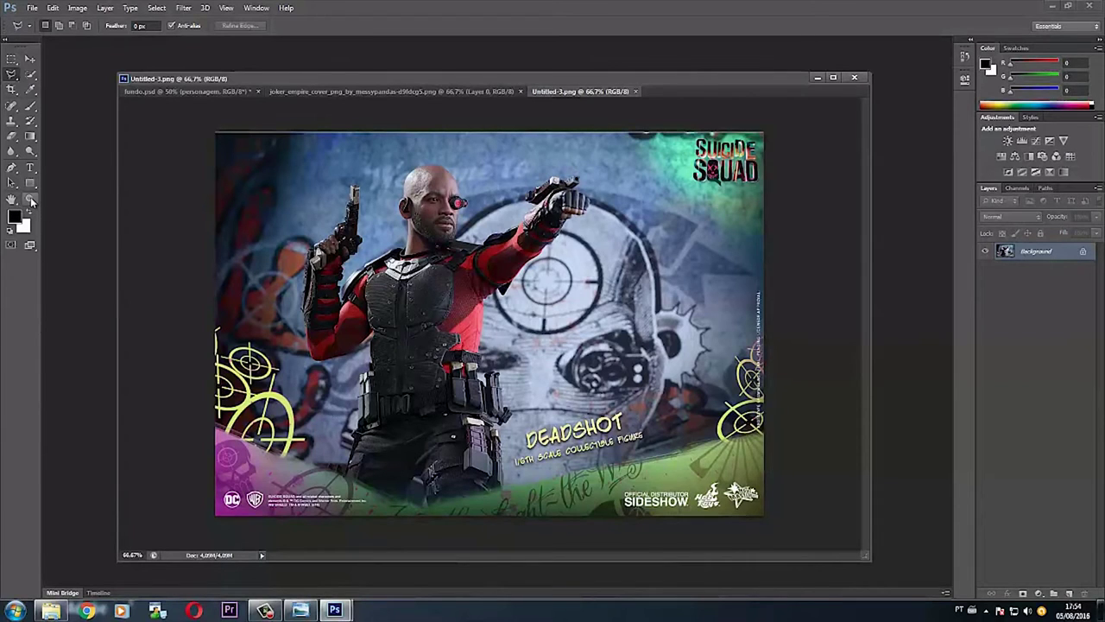
left_click(30, 199)
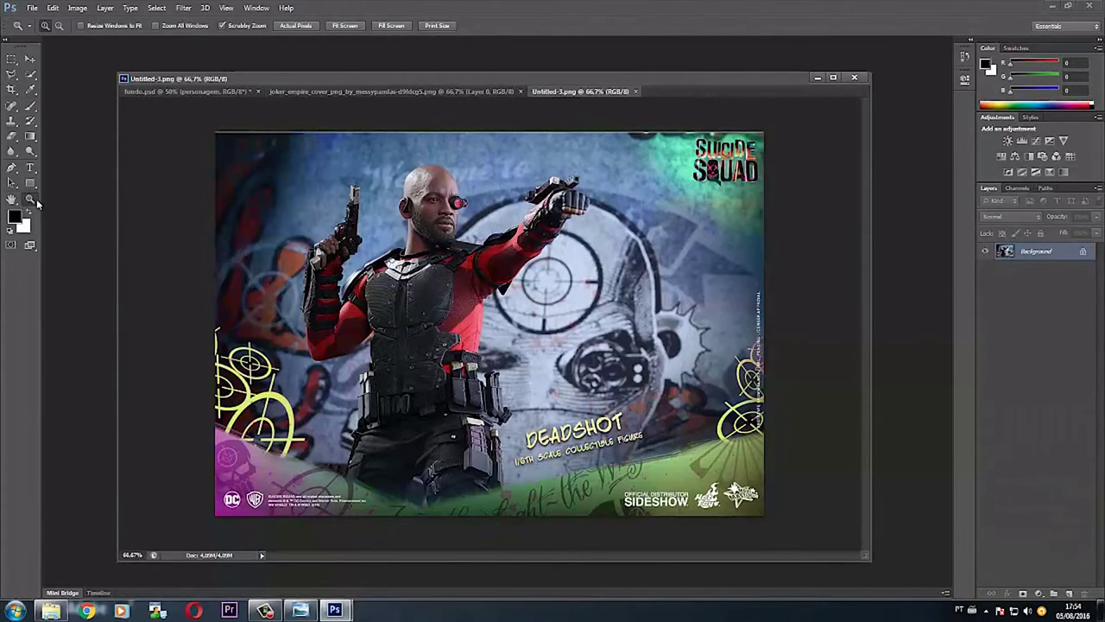
mouse_move(290, 370)
left_mouse_down()
mouse_move(474, 479)
mouse_move(358, 354)
mouse_move(410, 403)
left_mouse_up()
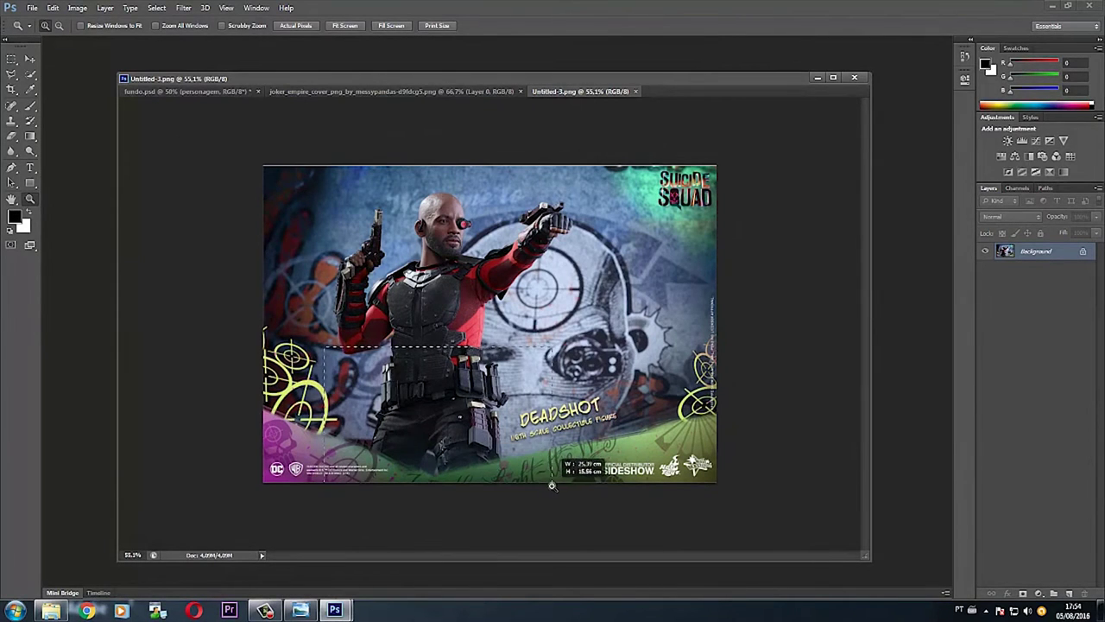
left_click_drag(485, 462, 552, 480)
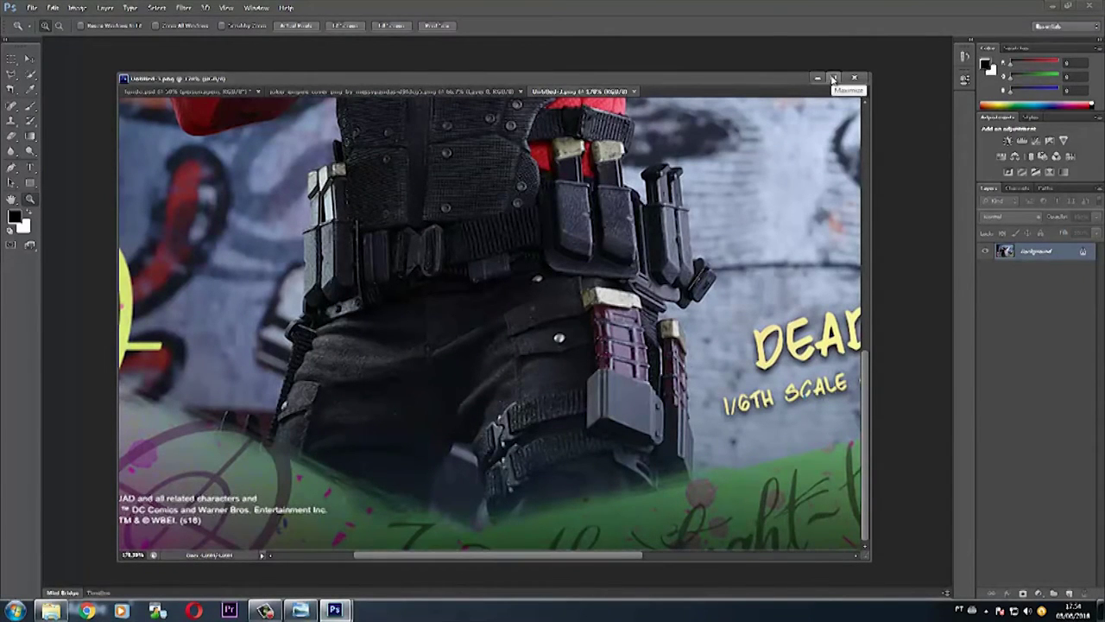
left_click(834, 79)
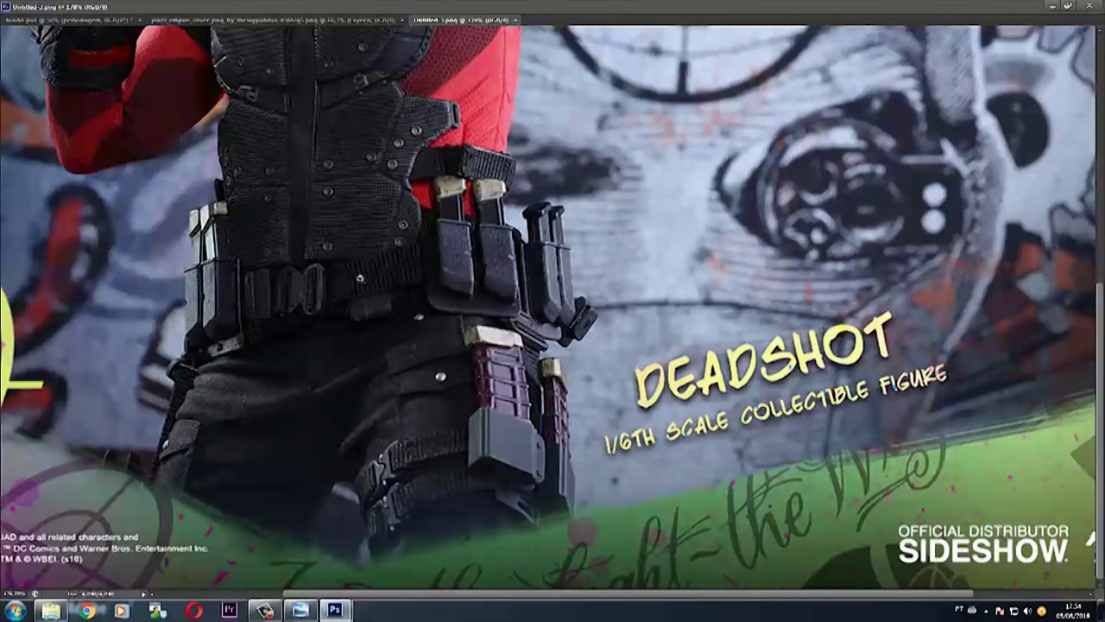
left_click_drag(479, 19, 435, 103)
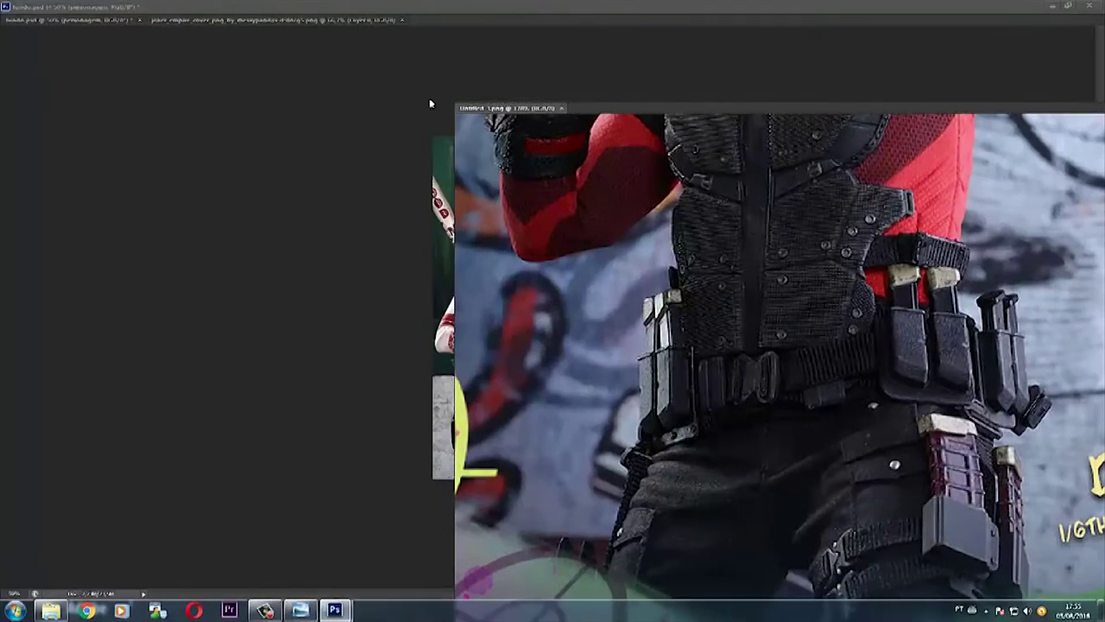
left_click(350, 63)
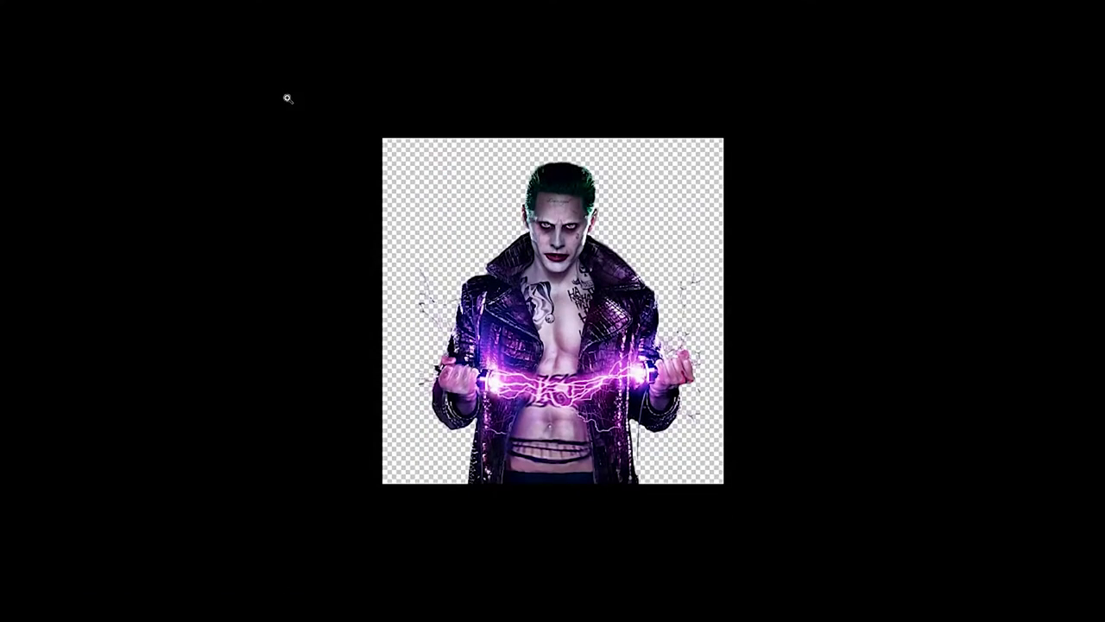
key("ctrl+Tab")
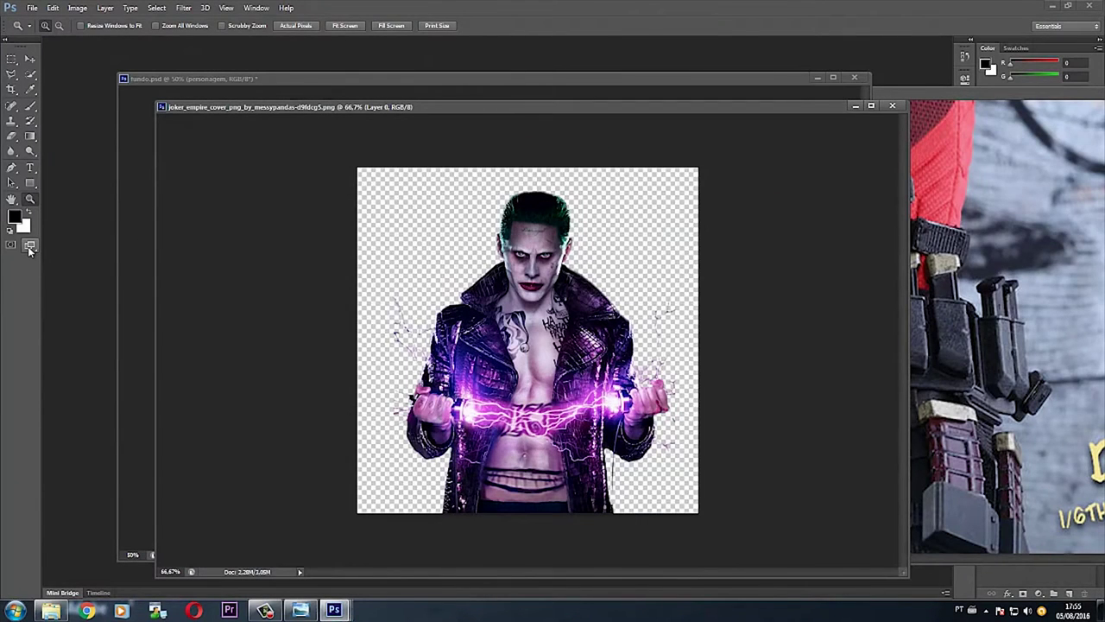
right_click(31, 249)
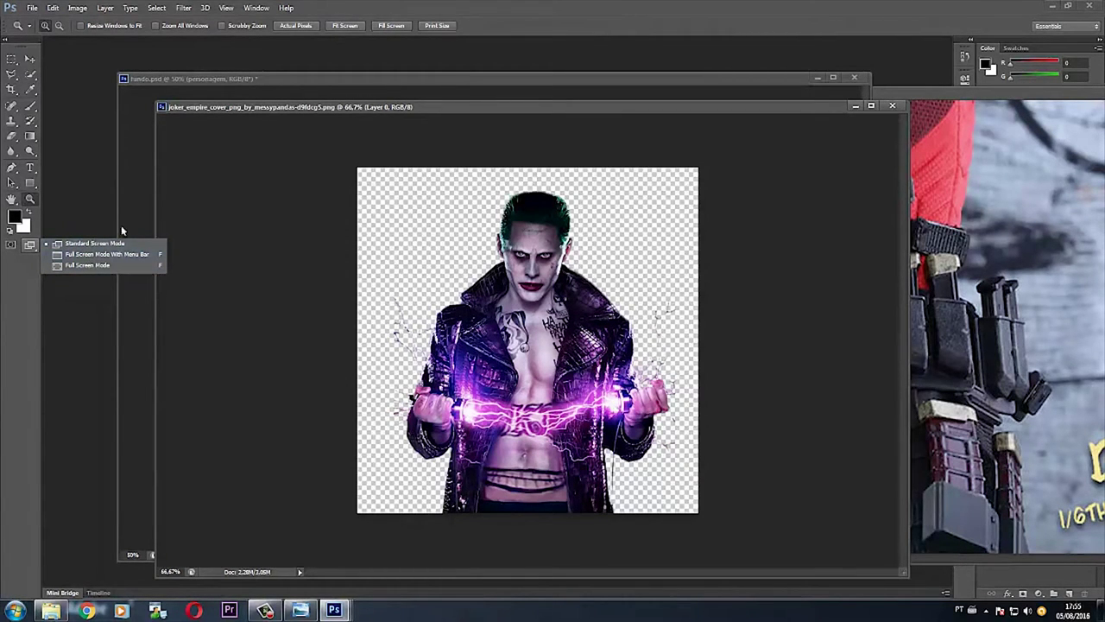
left_click_drag(948, 110, 655, 80)
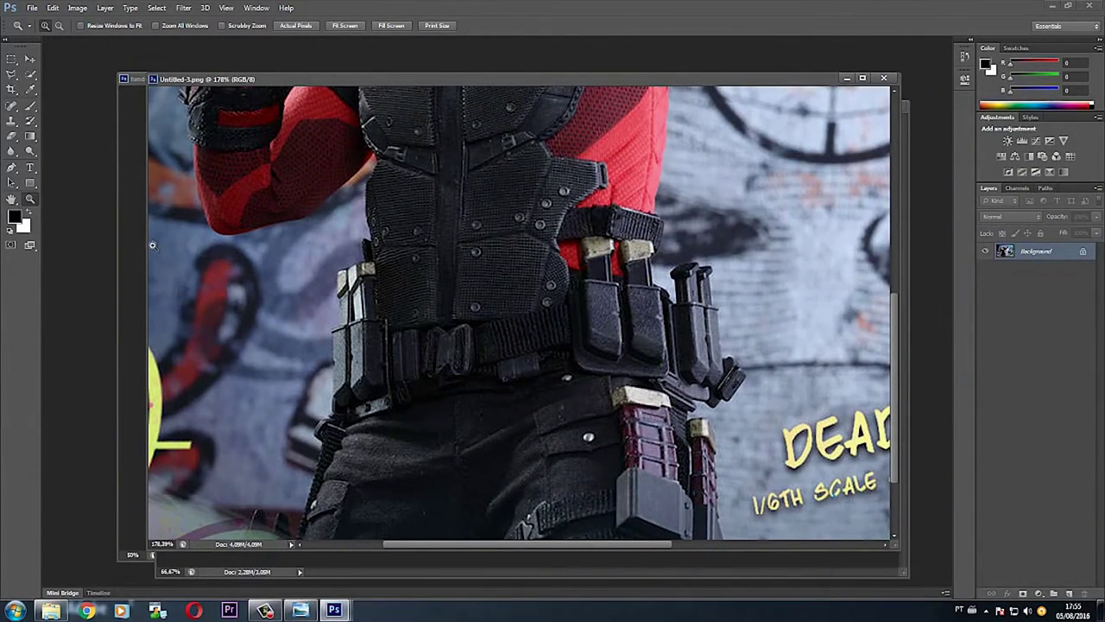
left_click(864, 79)
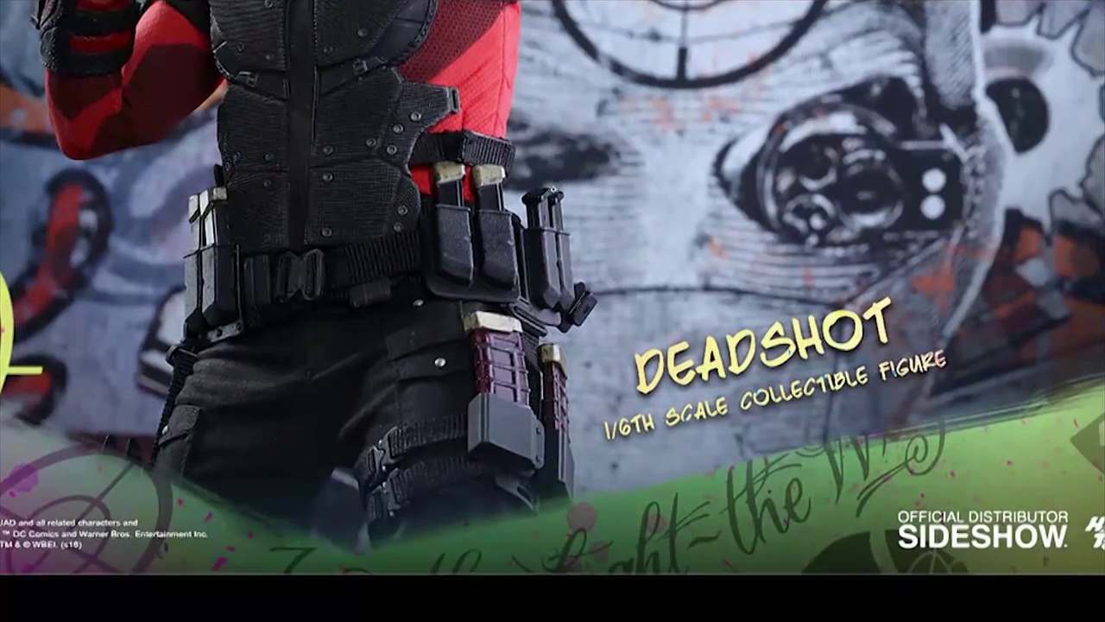
scroll(368, 227, "up", 1)
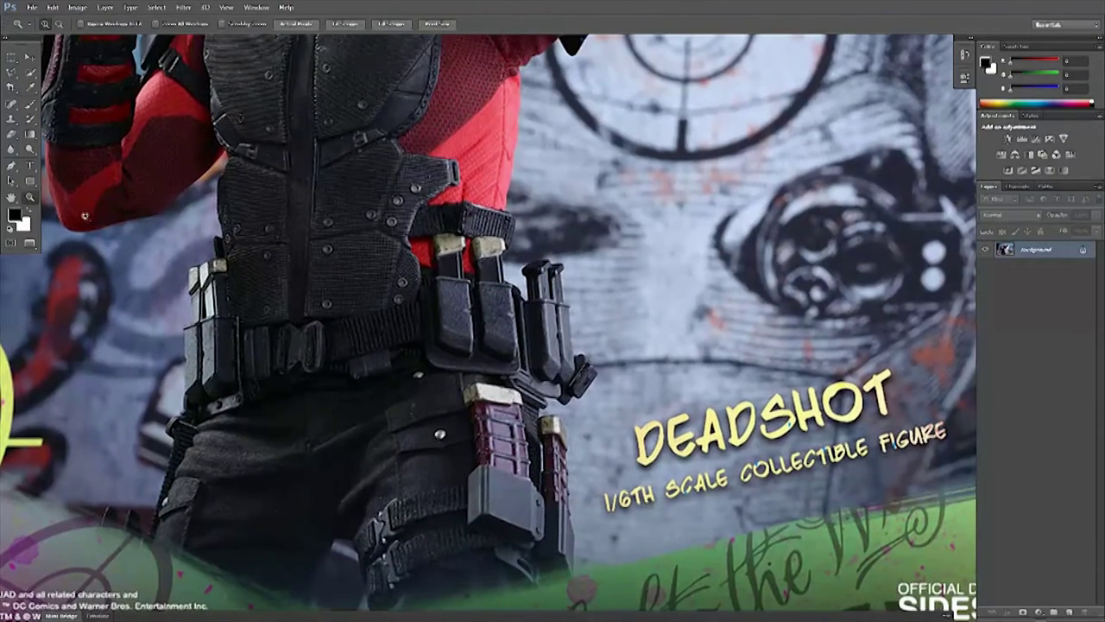
left_click(31, 245)
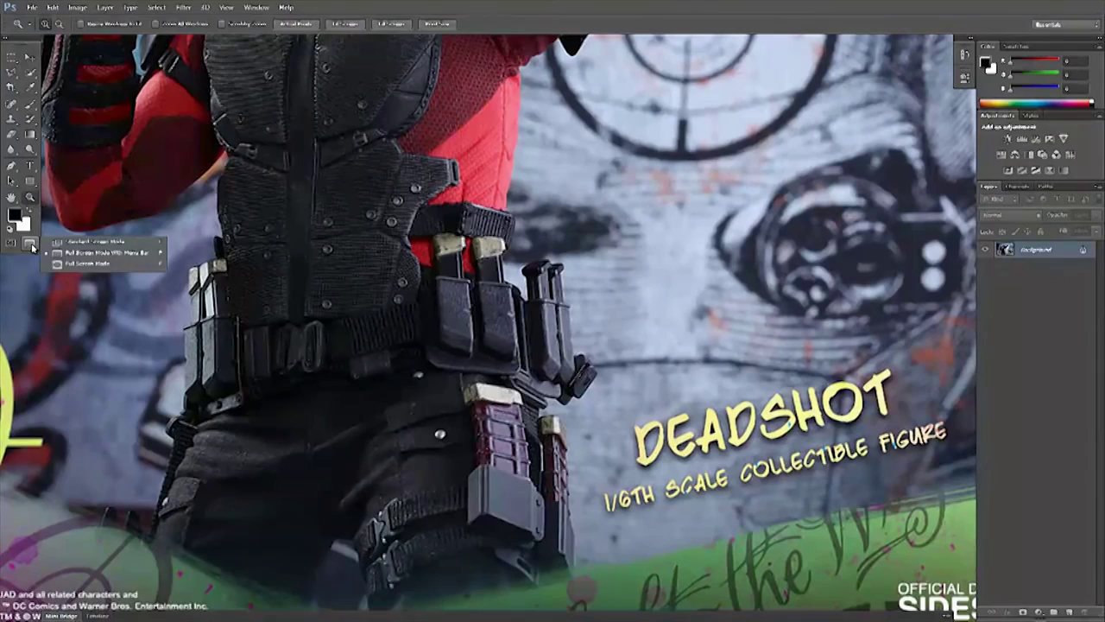
left_click(87, 257)
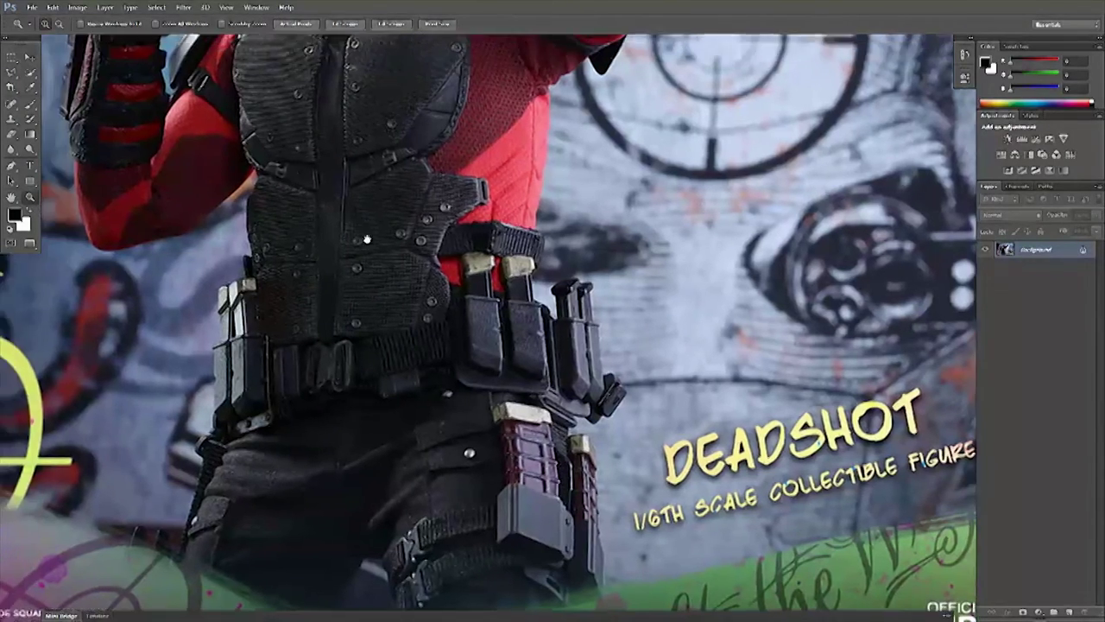
left_click_drag(279, 115, 408, 417)
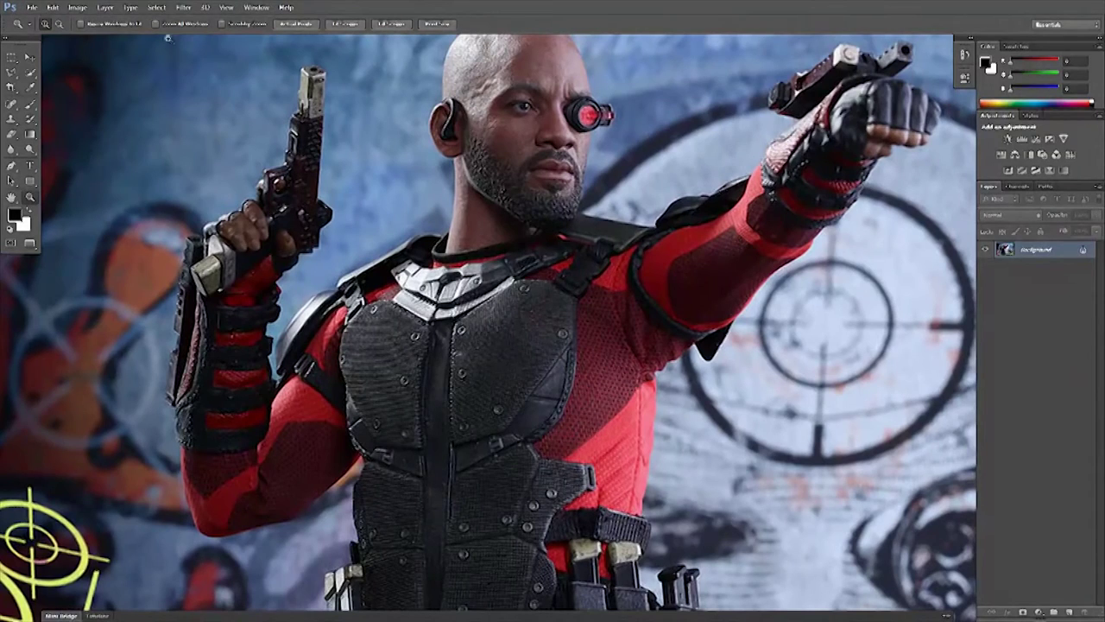
left_click_drag(353, 395, 349, 306)
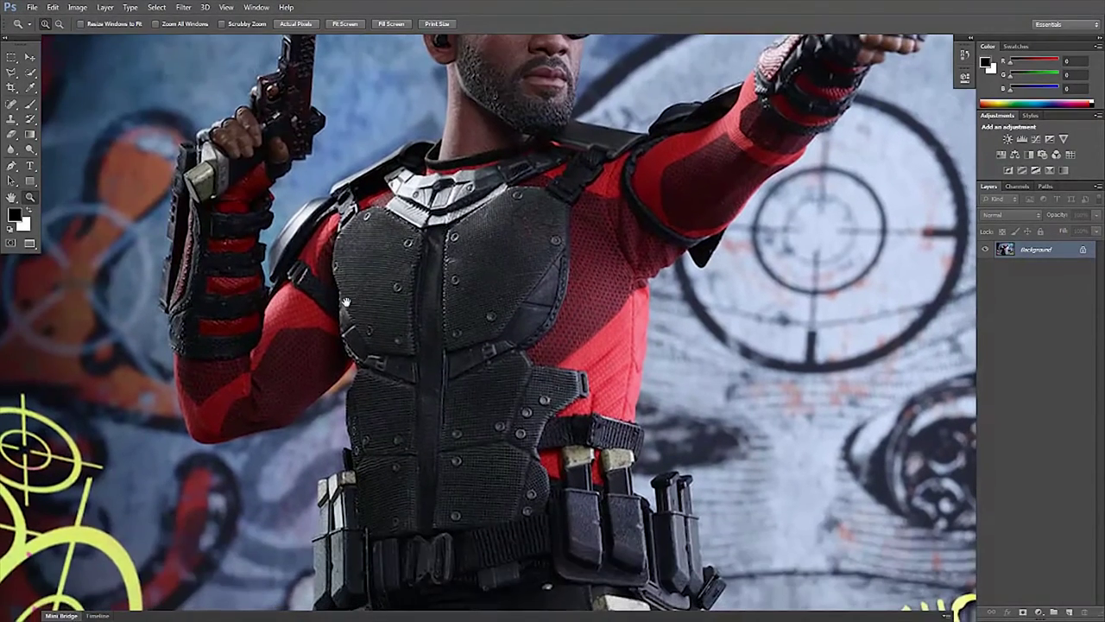
key("f")
key("f")
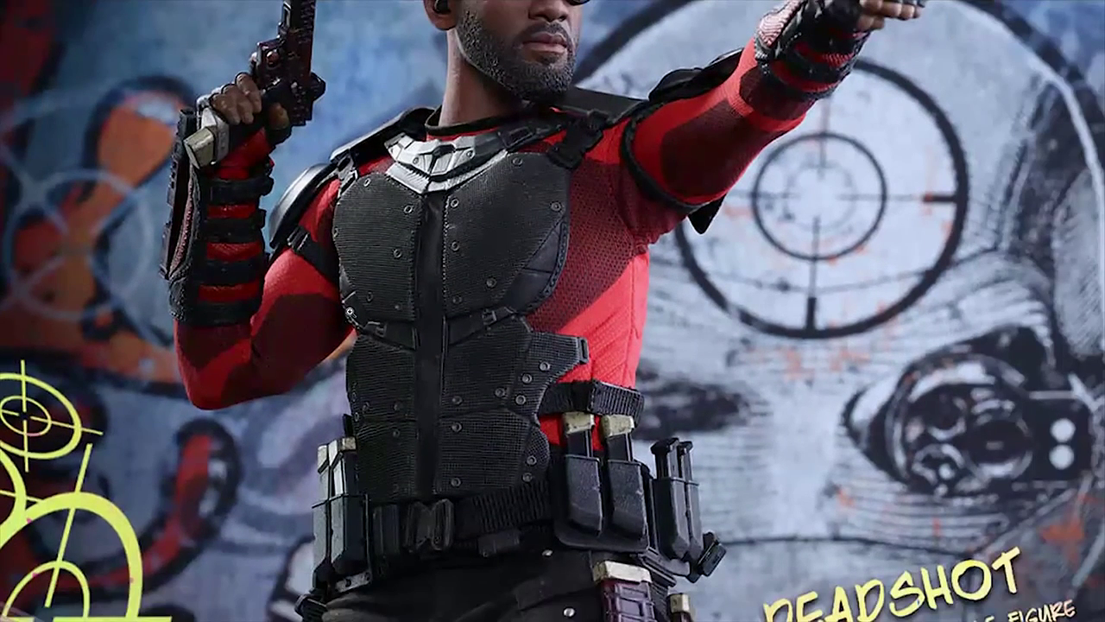
key("f")
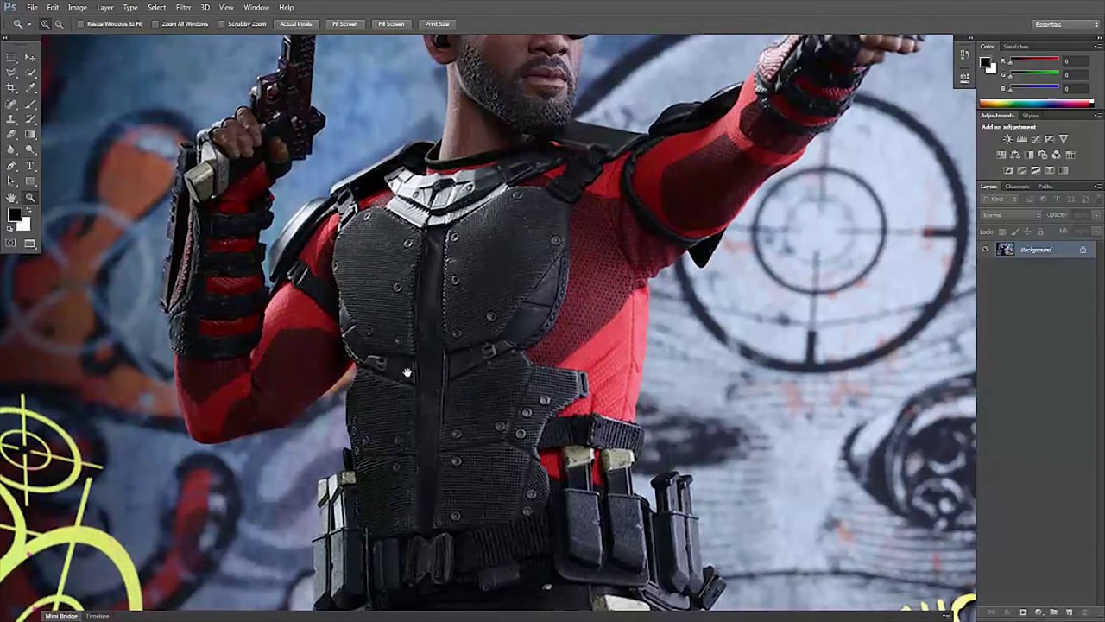
left_click(12, 197)
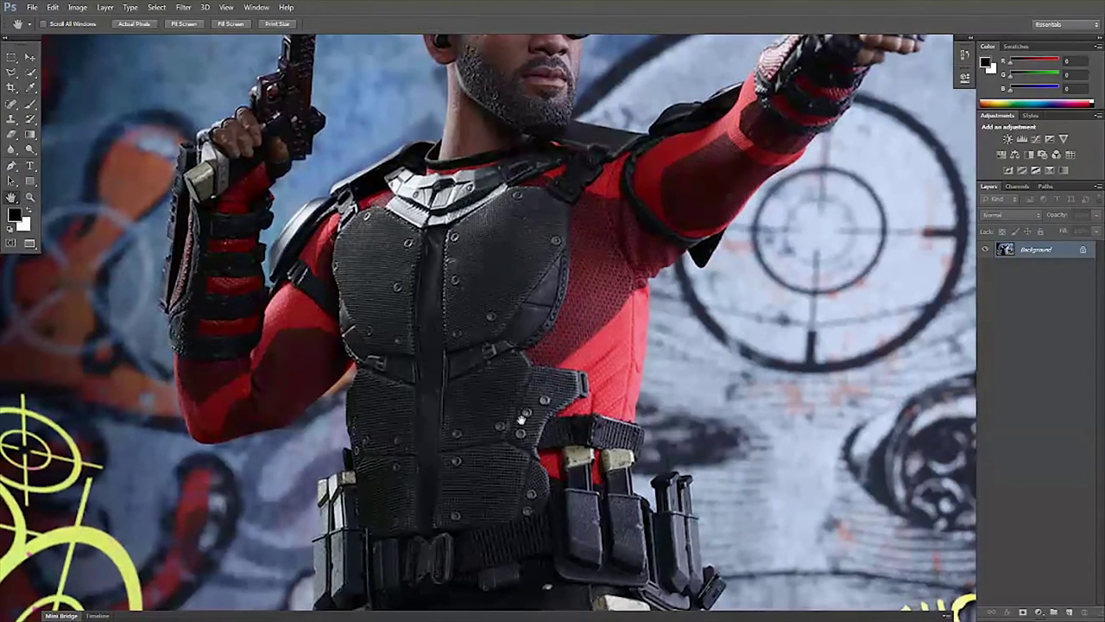
Start the lasso outline at Deadshot's left leg, tracing up the trousers to the belt corner.
left_click_drag(512, 333, 502, 140)
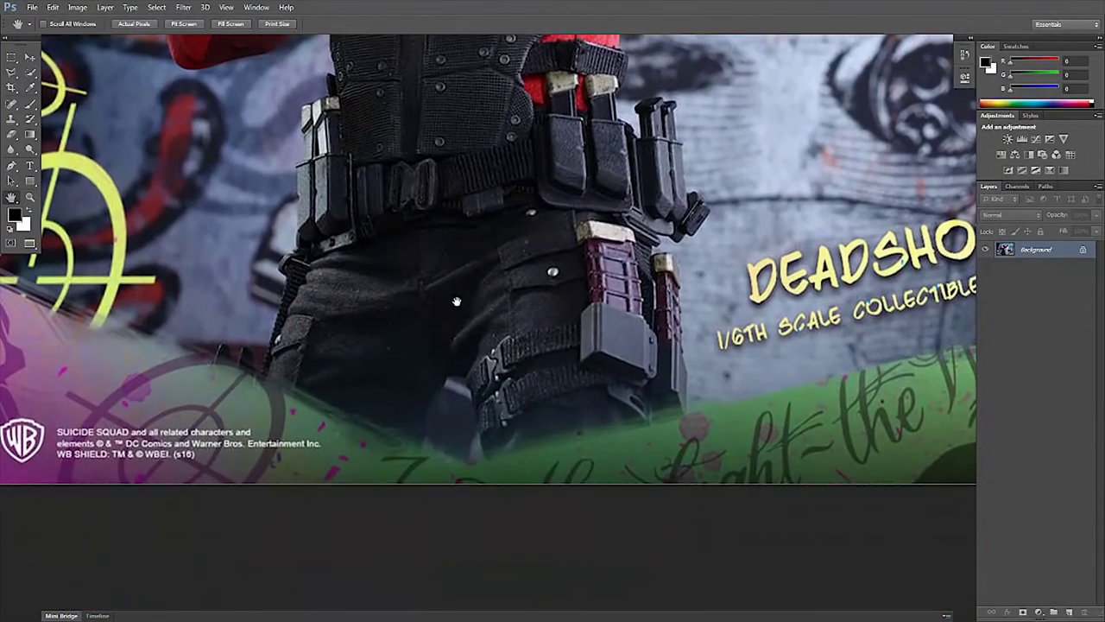
left_click(11, 75)
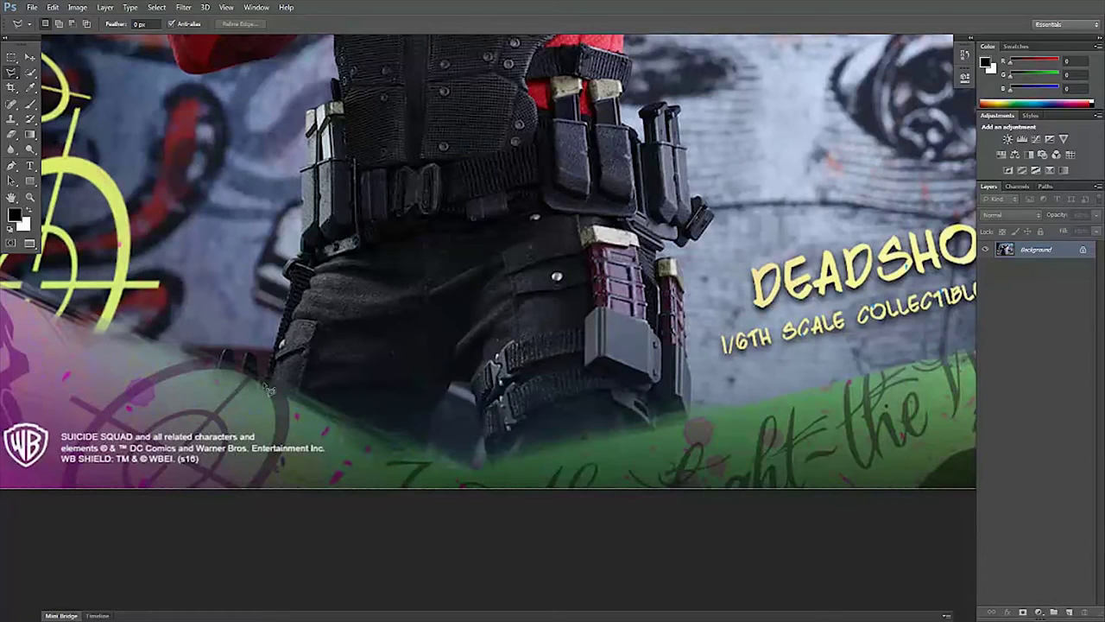
mouse_move(264, 384)
left_mouse_down()
mouse_move(299, 288)
mouse_move(294, 263)
left_mouse_up()
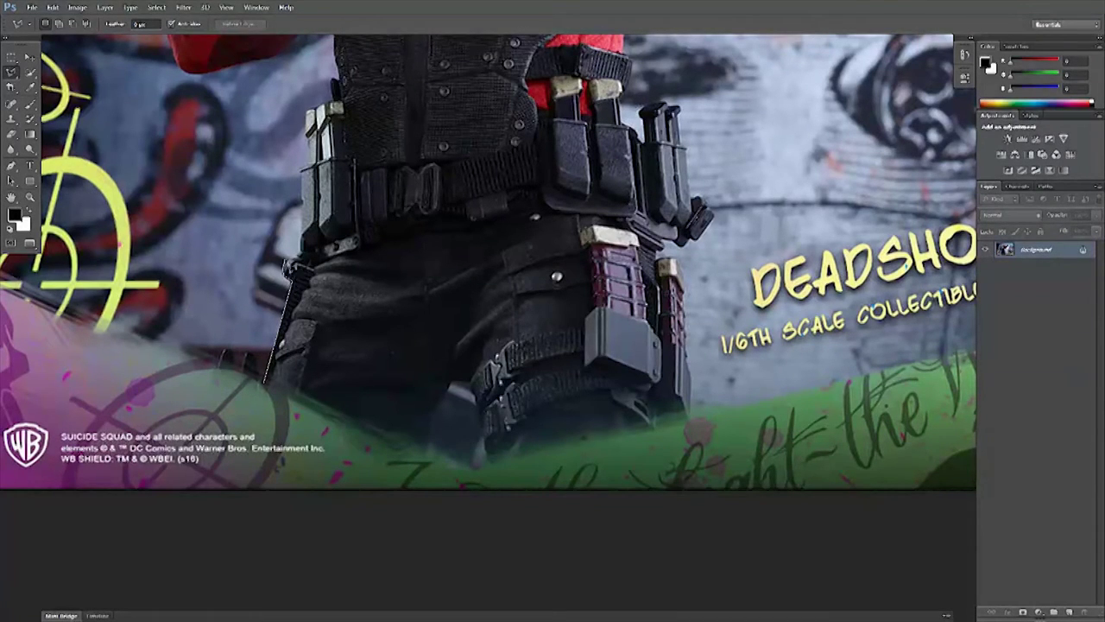
left_click_drag(293, 264, 299, 269)
scroll(300, 270, "up", 1)
scroll(299, 271, "up", 1)
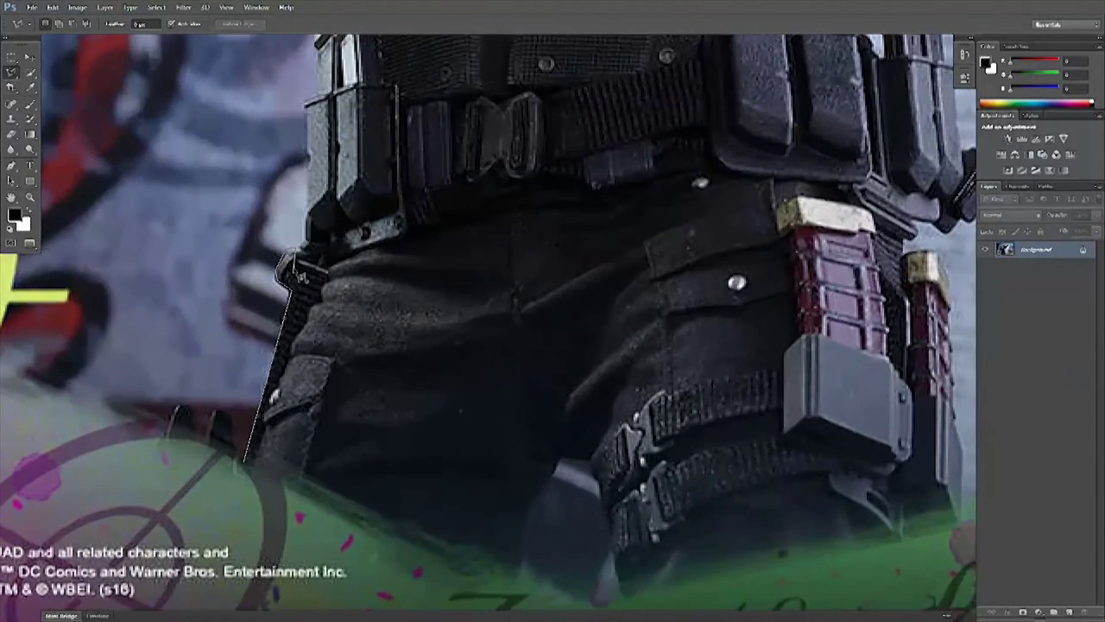
scroll(299, 273, "up", 1)
left_click_drag(297, 273, 308, 248)
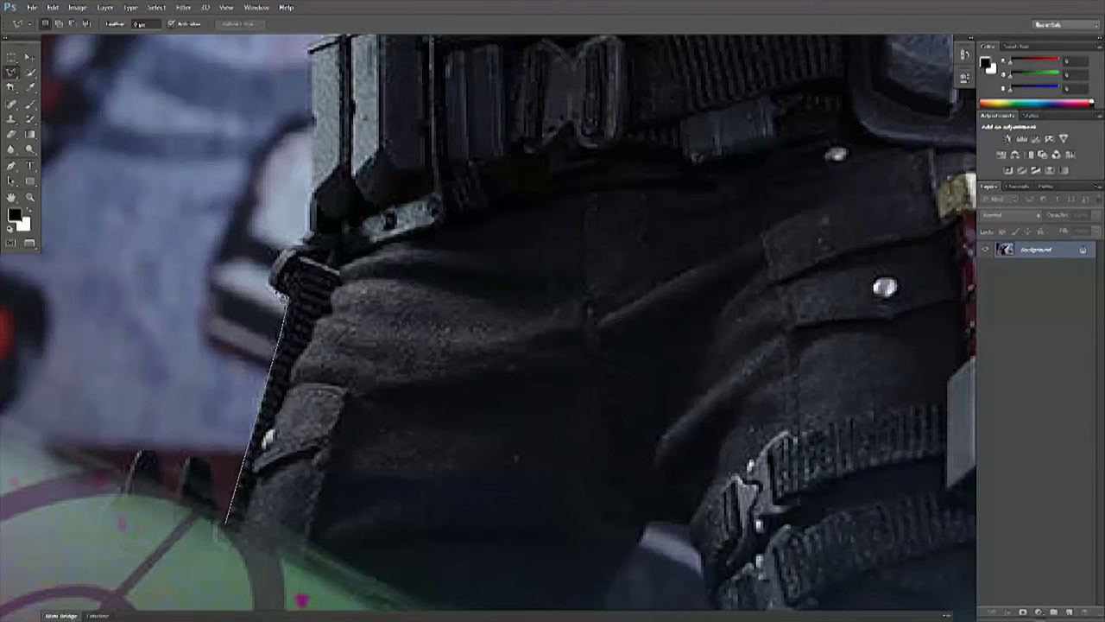
left_click(276, 276)
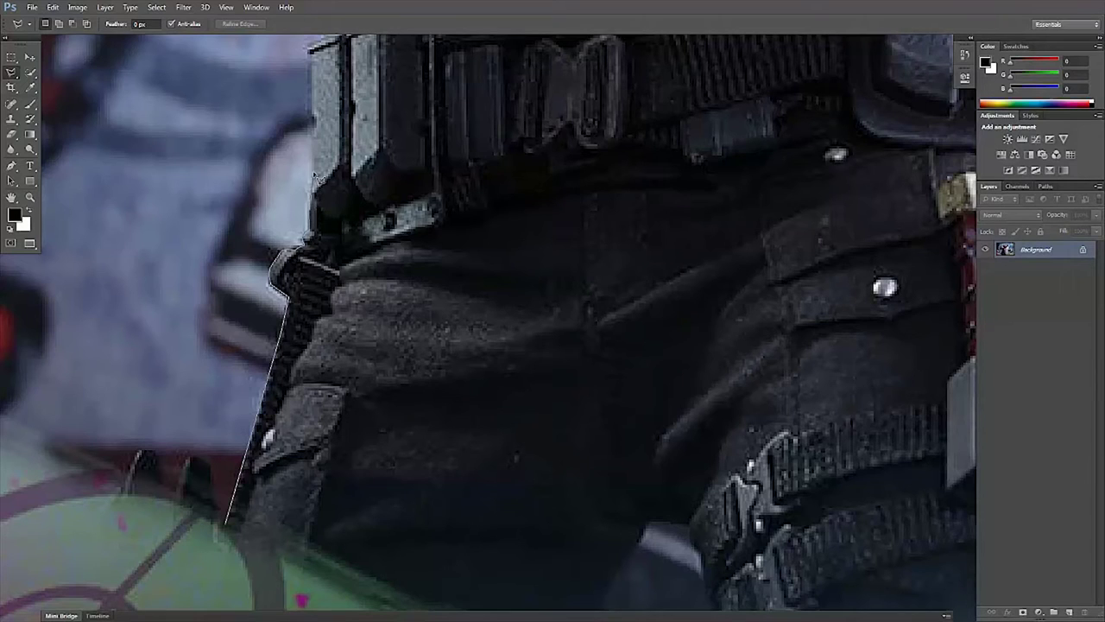
Continue the outline up the vest's left edge and along the underside of his arm.
scroll(311, 69, "up", 1)
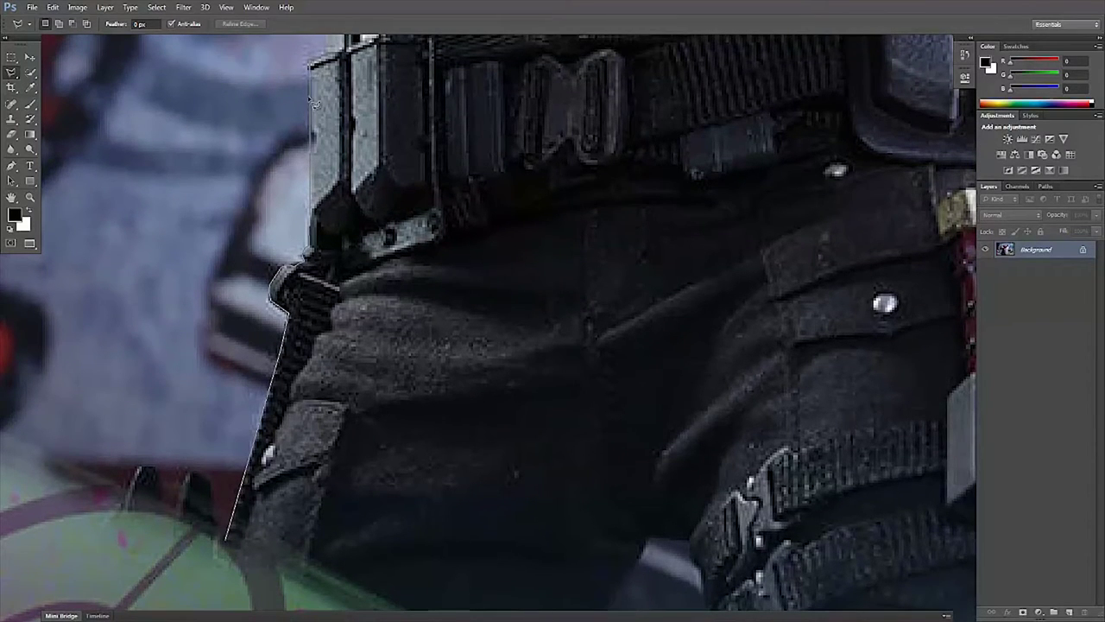
scroll(311, 68, "up", 2)
scroll(315, 414, "up", 3)
scroll(316, 415, "up", 2)
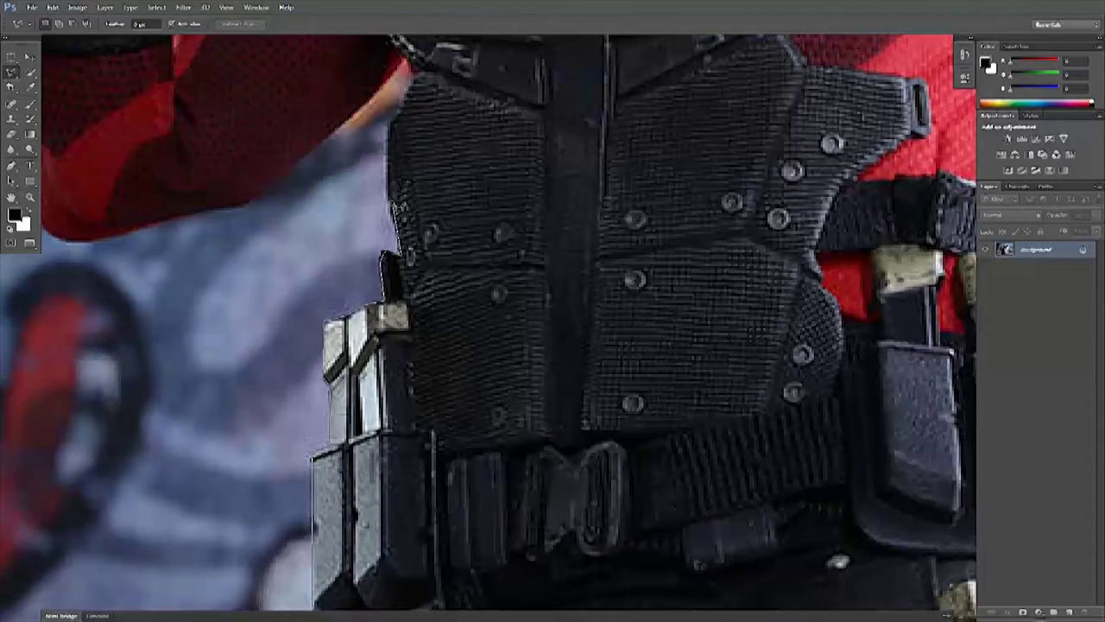
left_click_drag(396, 145, 418, 89)
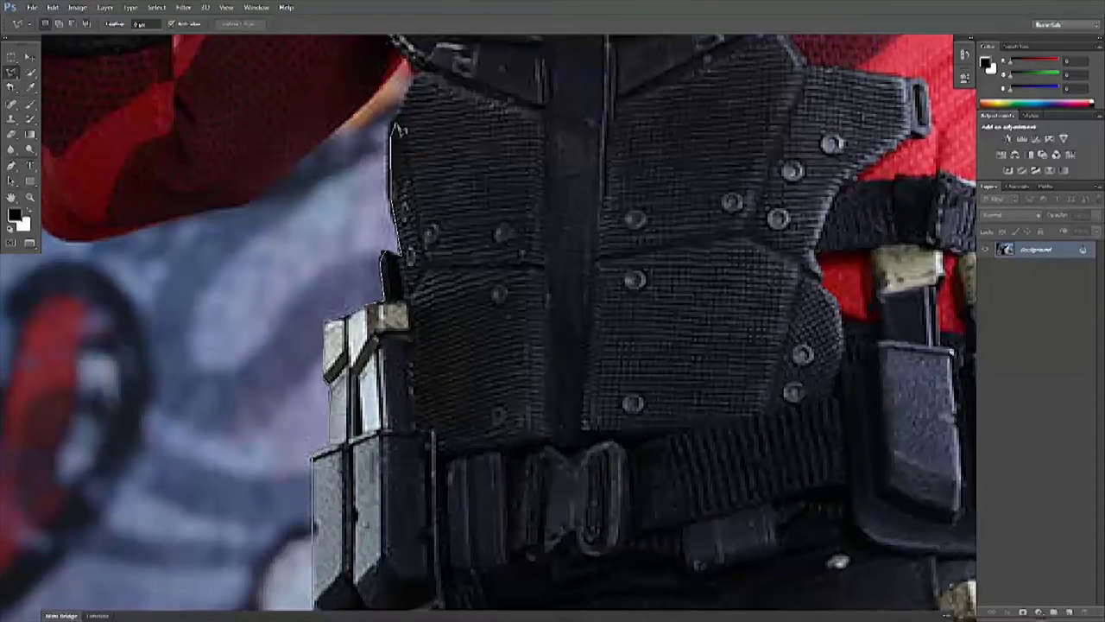
left_click_drag(418, 88, 413, 60)
left_click(412, 60)
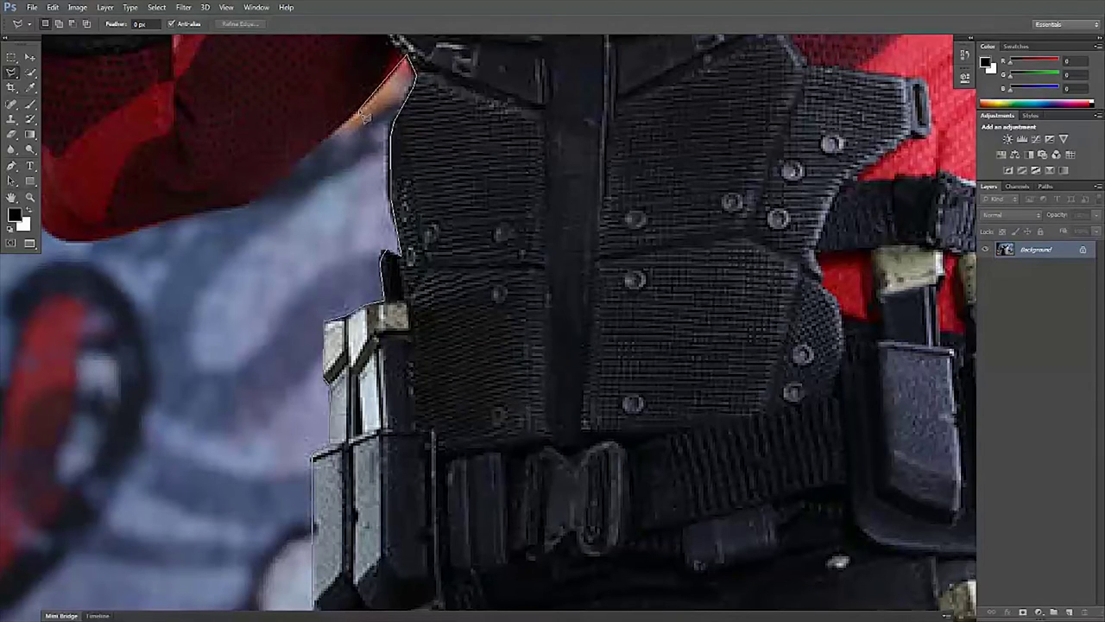
left_click(258, 200)
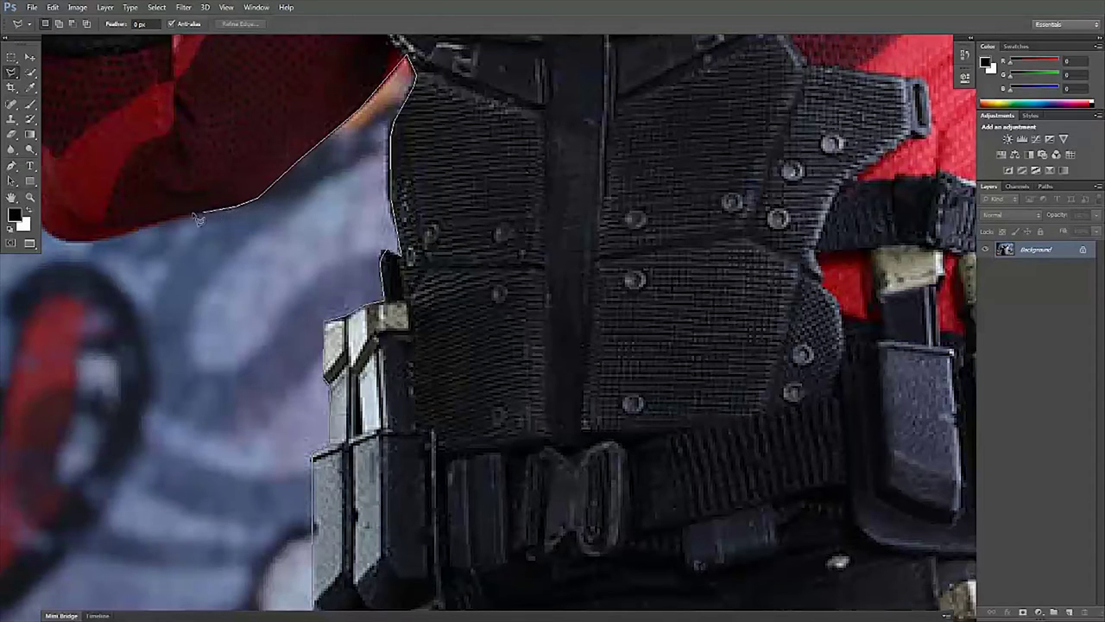
left_click(107, 235)
left_click_drag(211, 265, 594, 342)
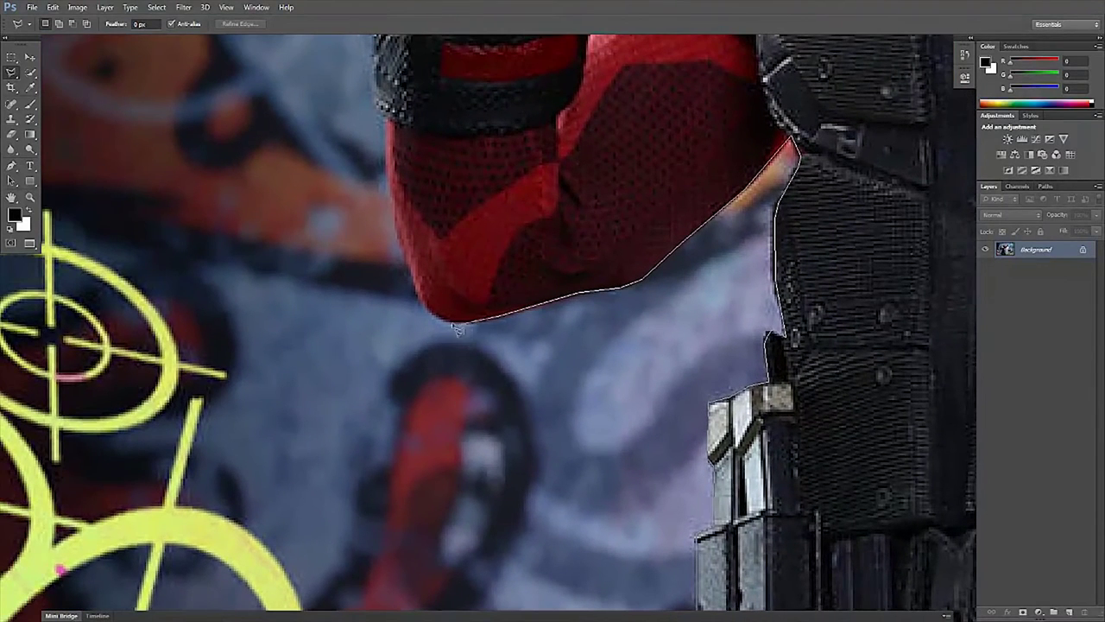
Extend the outline up the raised forearm to the hand and pistol grip.
left_click(431, 311)
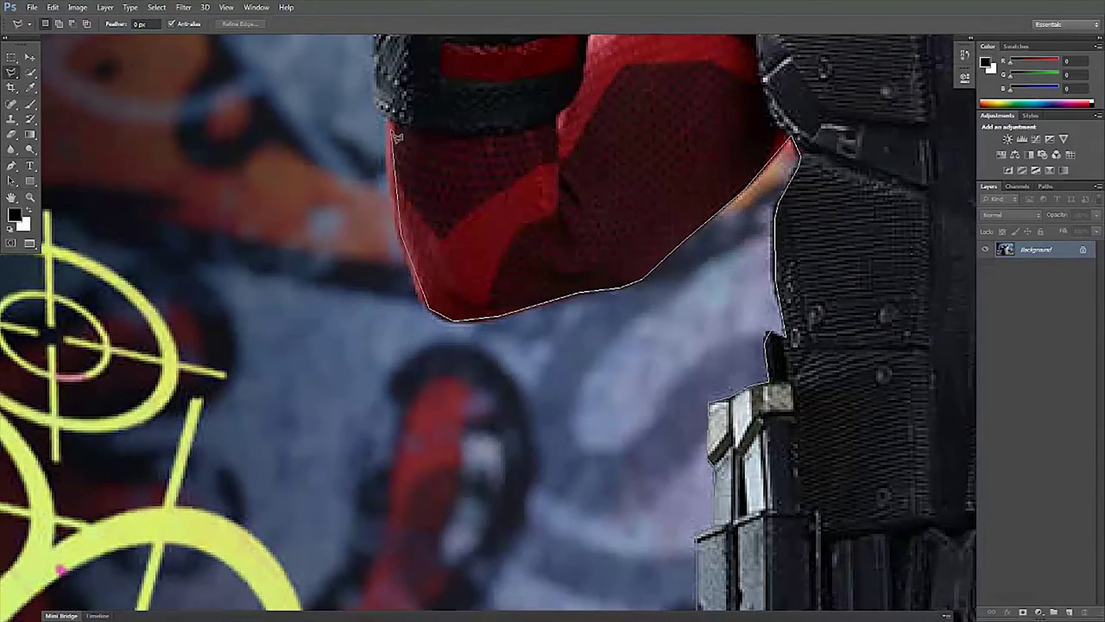
double_click(390, 164)
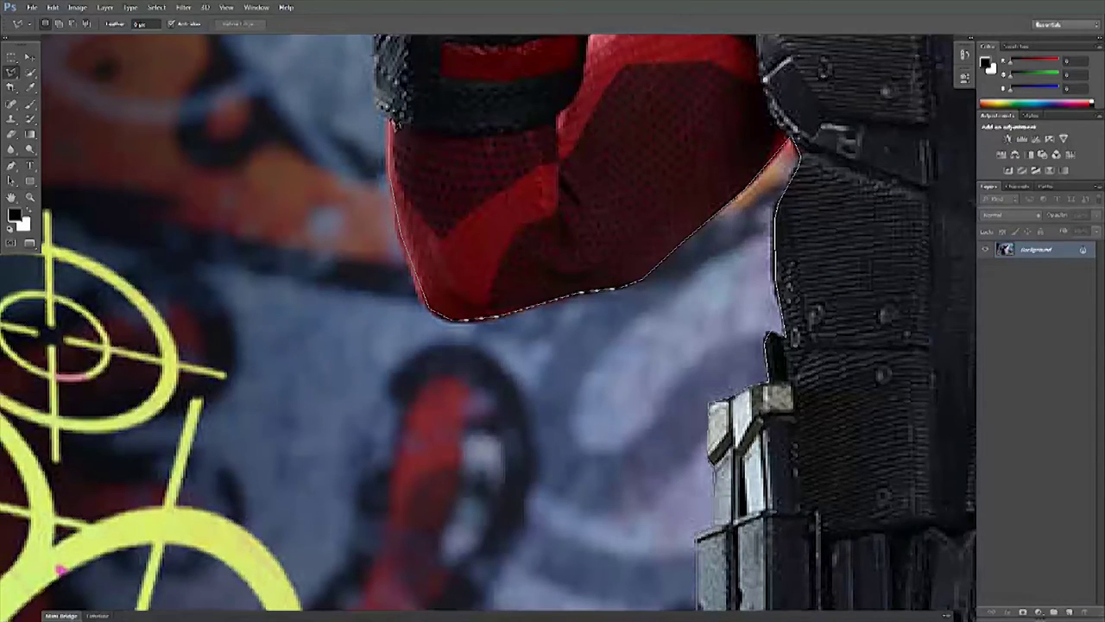
left_click_drag(393, 122, 371, 459)
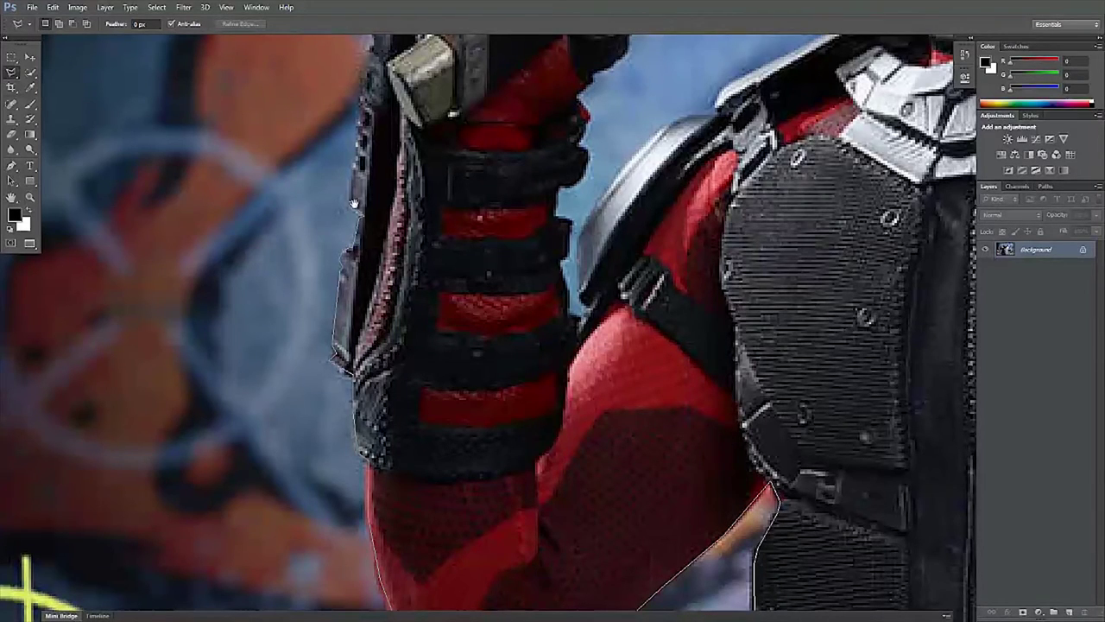
left_click_drag(354, 203, 300, 514)
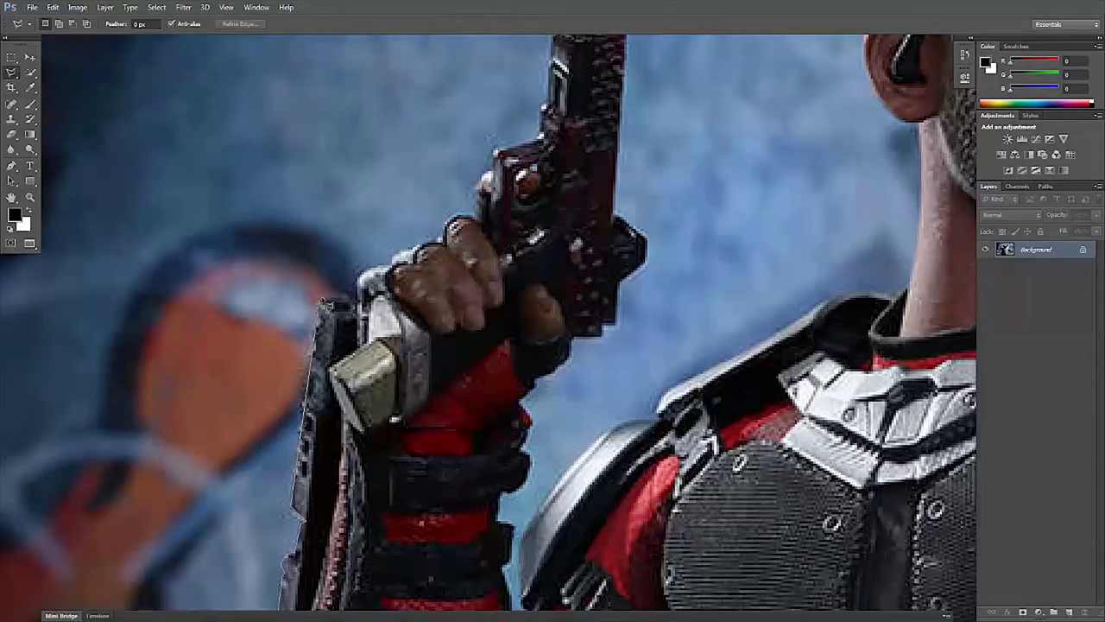
left_click(328, 303)
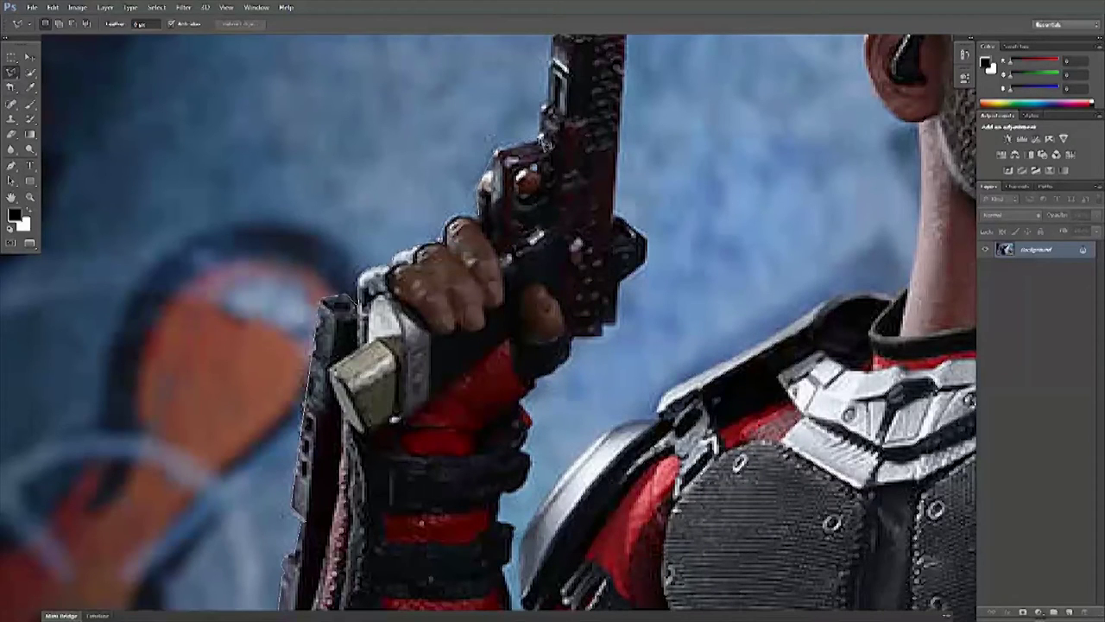
scroll(548, 130, "up", 5)
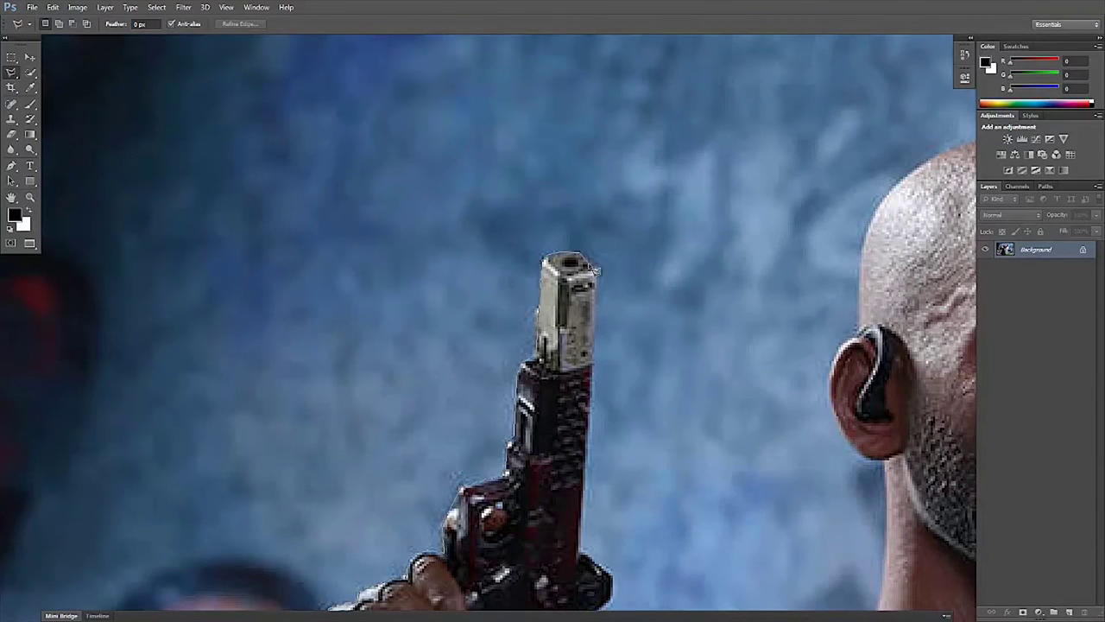
Trace down the gun tip's right edge and along the gun toward the shoulder.
scroll(595, 271, "up", 1)
scroll(595, 271, "up", 1)
scroll(595, 271, "up", 1)
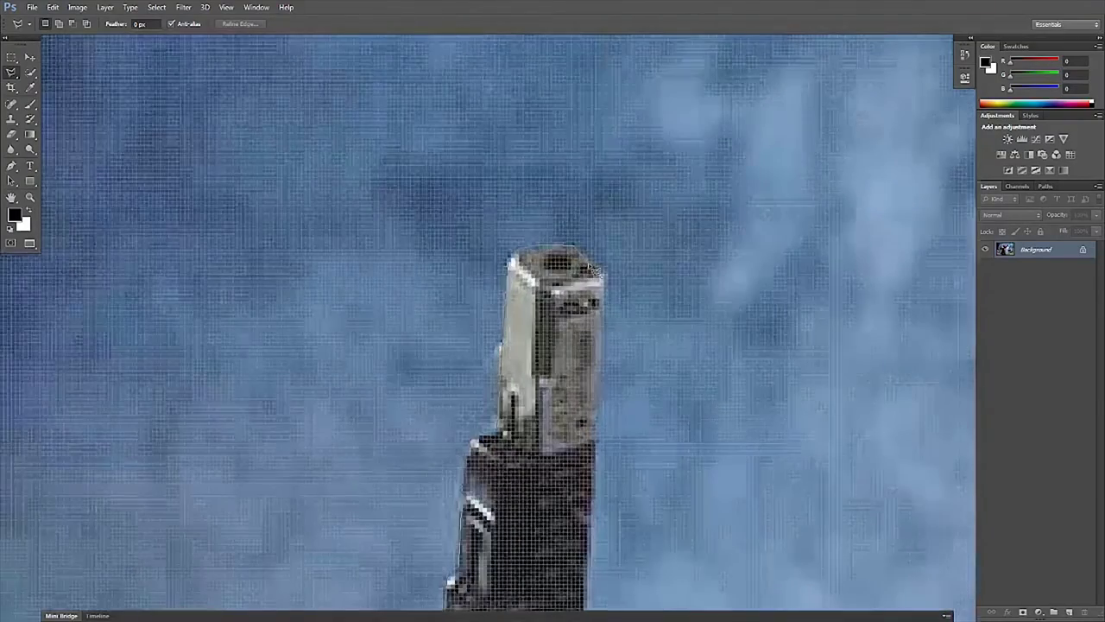
scroll(595, 271, "down", 1)
scroll(595, 271, "down", 1)
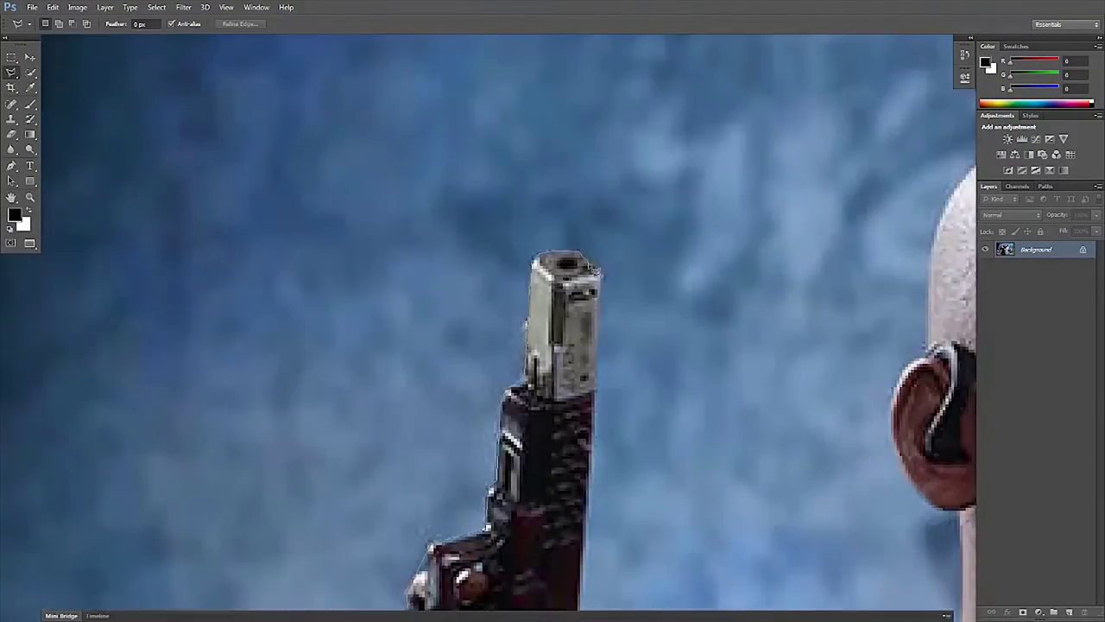
scroll(594, 271, "down", 1)
scroll(595, 271, "down", 1)
left_click_drag(596, 270, 600, 313)
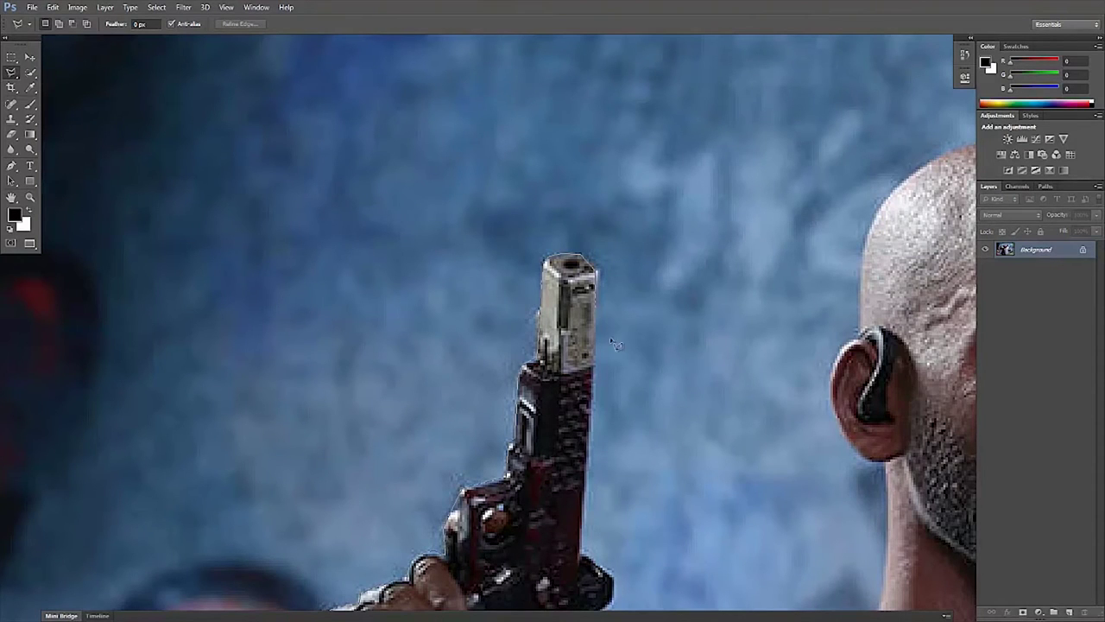
scroll(606, 324, "down", 1)
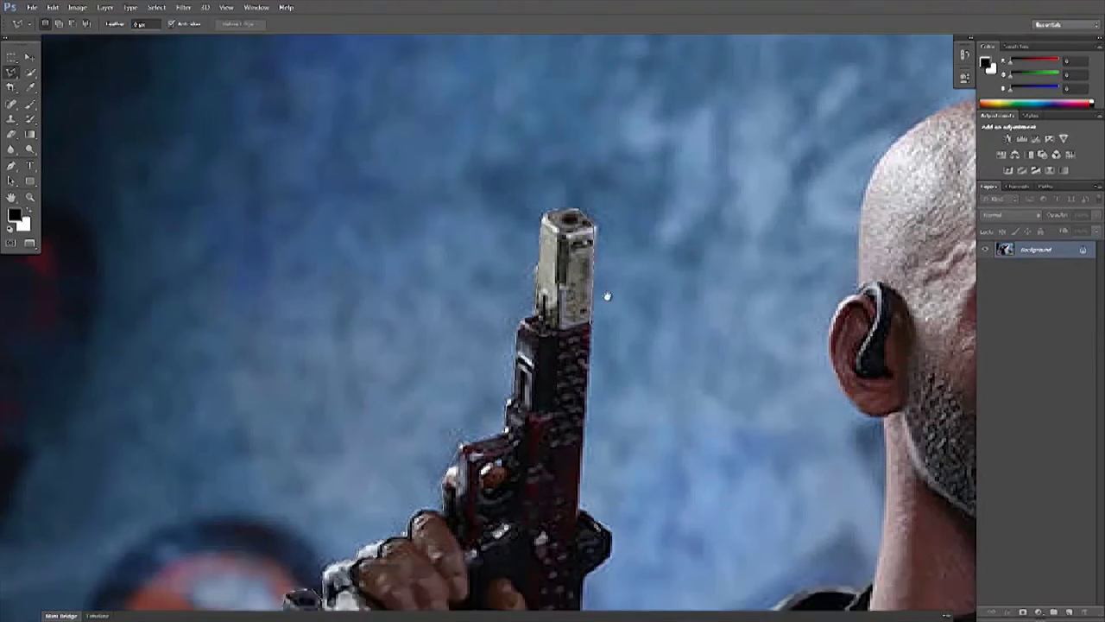
scroll(606, 323, "down", 5)
mouse_move(606, 324)
left_mouse_down()
mouse_move(630, 289)
mouse_move(641, 317)
mouse_move(640, 304)
left_mouse_up()
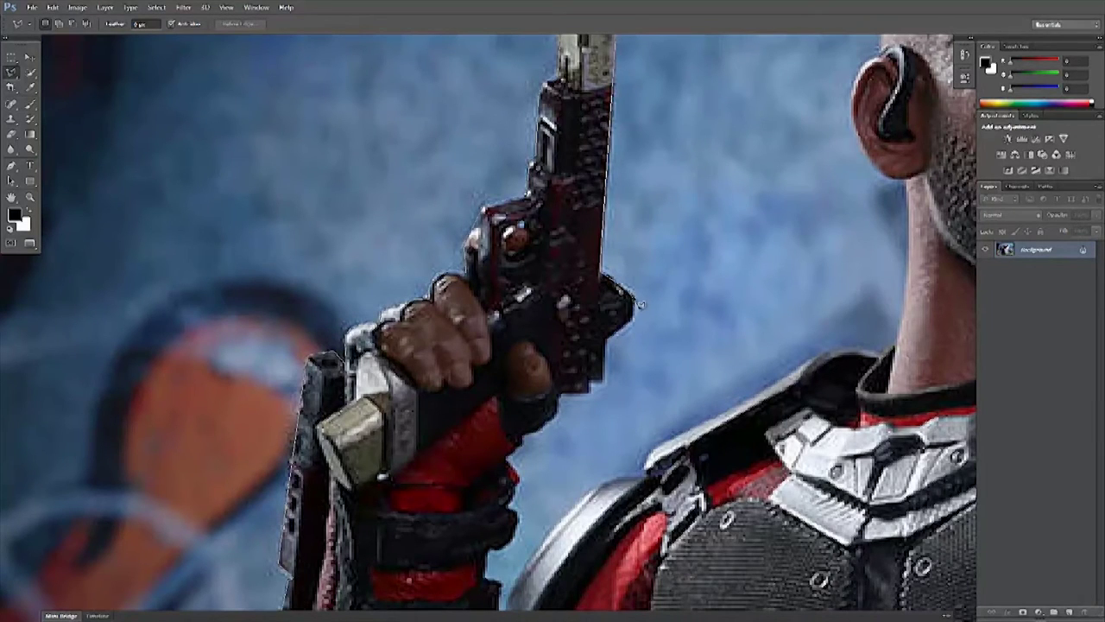
left_click_drag(665, 393, 751, 307)
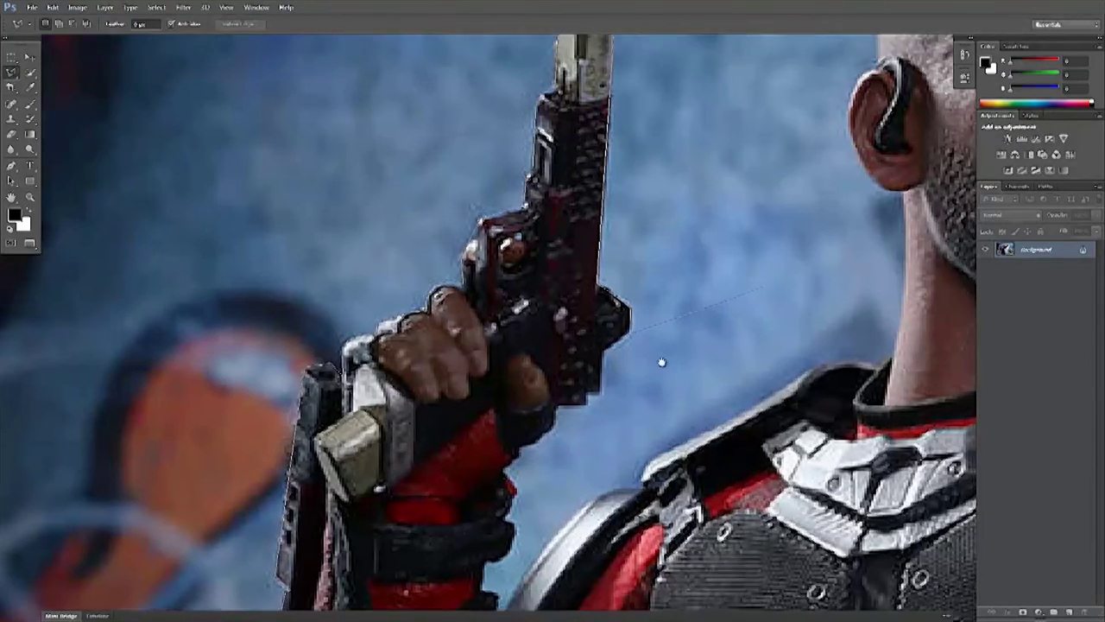
Continue the outline around the head, under the chin, along the collar and shoulder pad.
left_click_drag(778, 229, 521, 285)
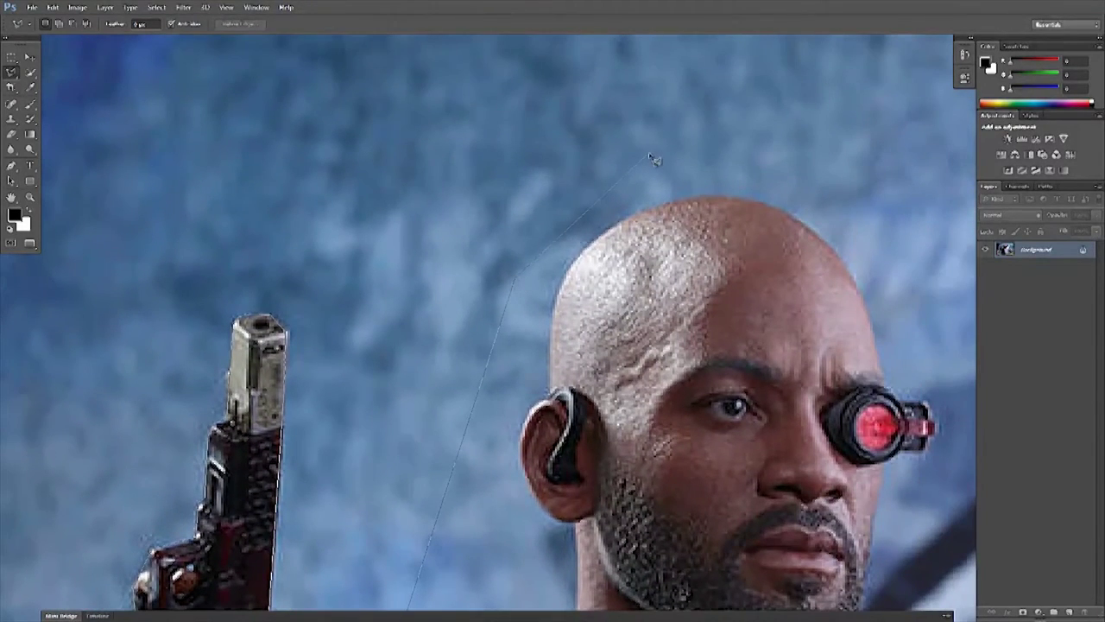
left_click_drag(888, 239, 509, 63)
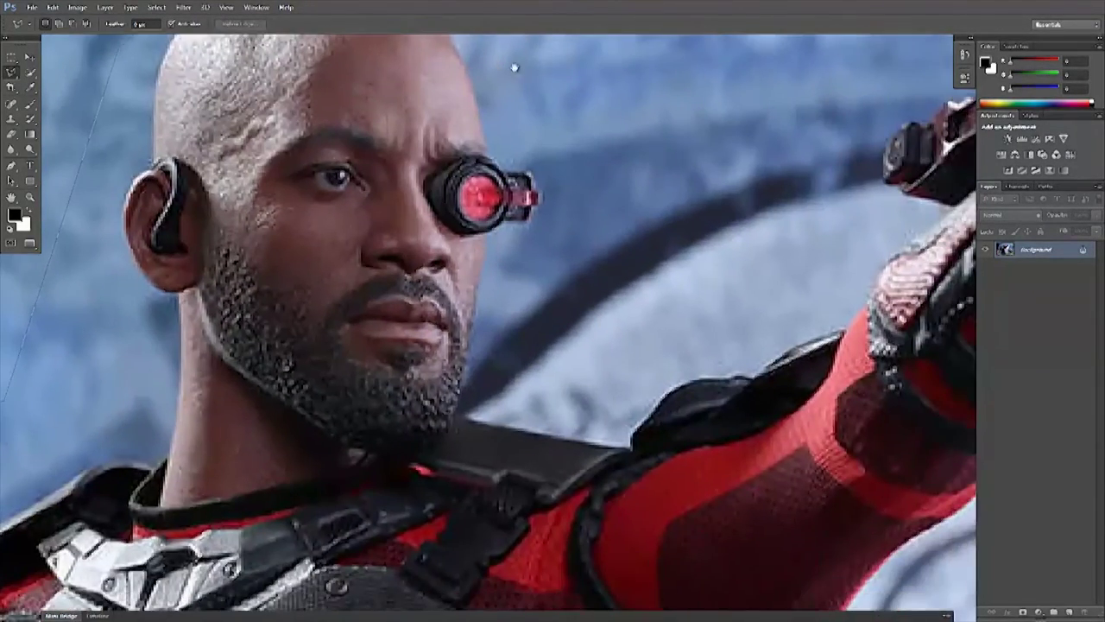
left_click(556, 143)
left_click(541, 254)
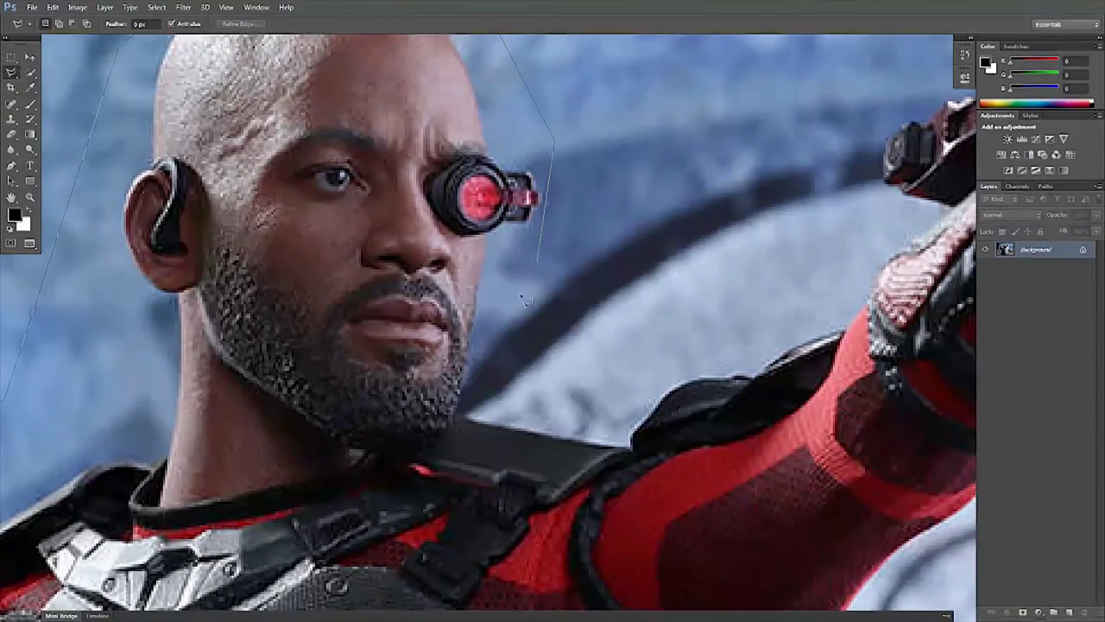
left_click(473, 369)
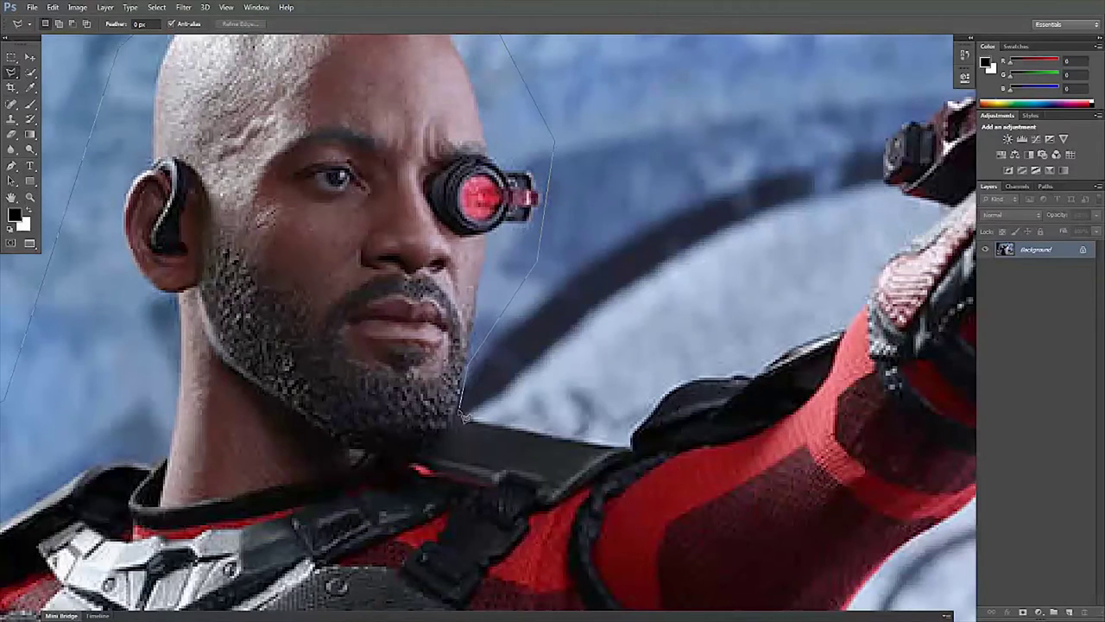
left_click(633, 448)
left_click(689, 381)
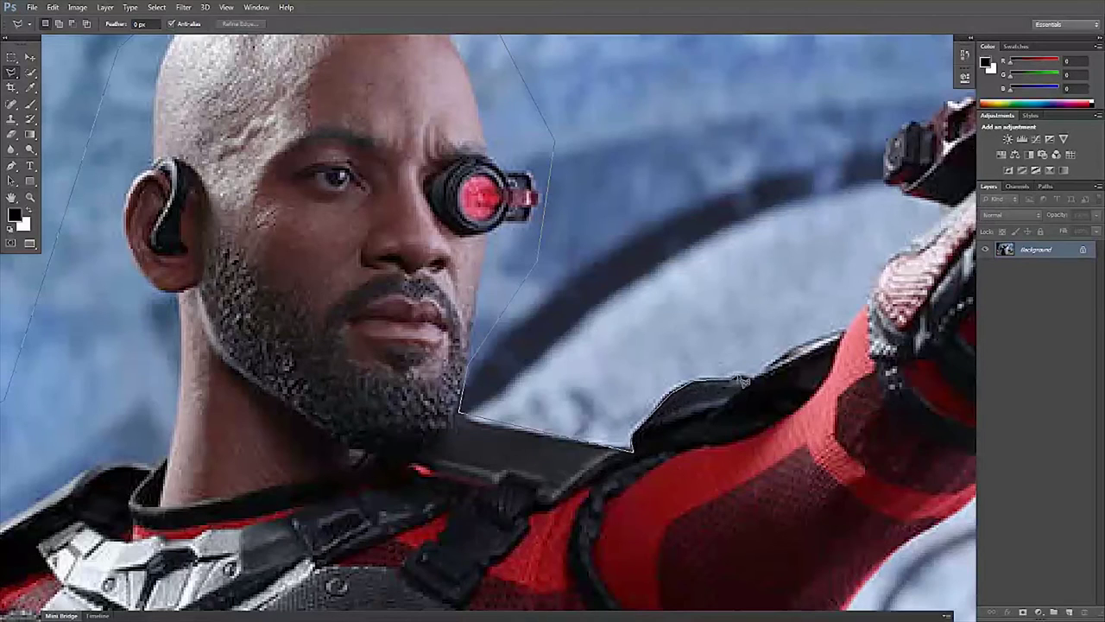
left_click(760, 385)
left_click_drag(855, 299, 425, 392)
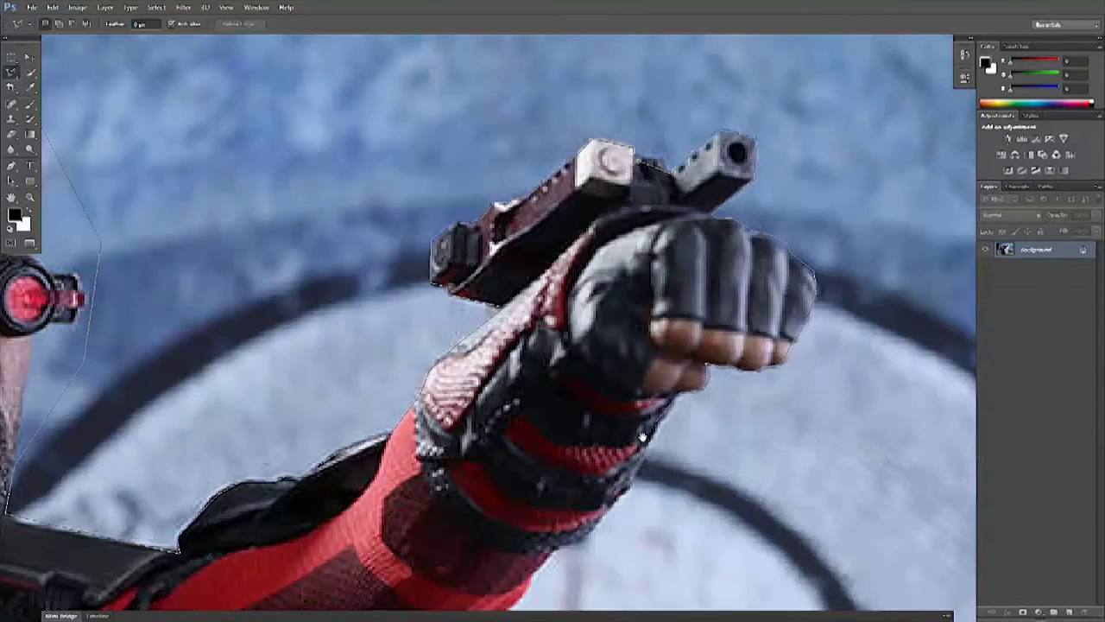
Pan down Deadshot's outstretched arm and sleeve to continue the outline toward the armpit.
scroll(674, 355, "down", 5)
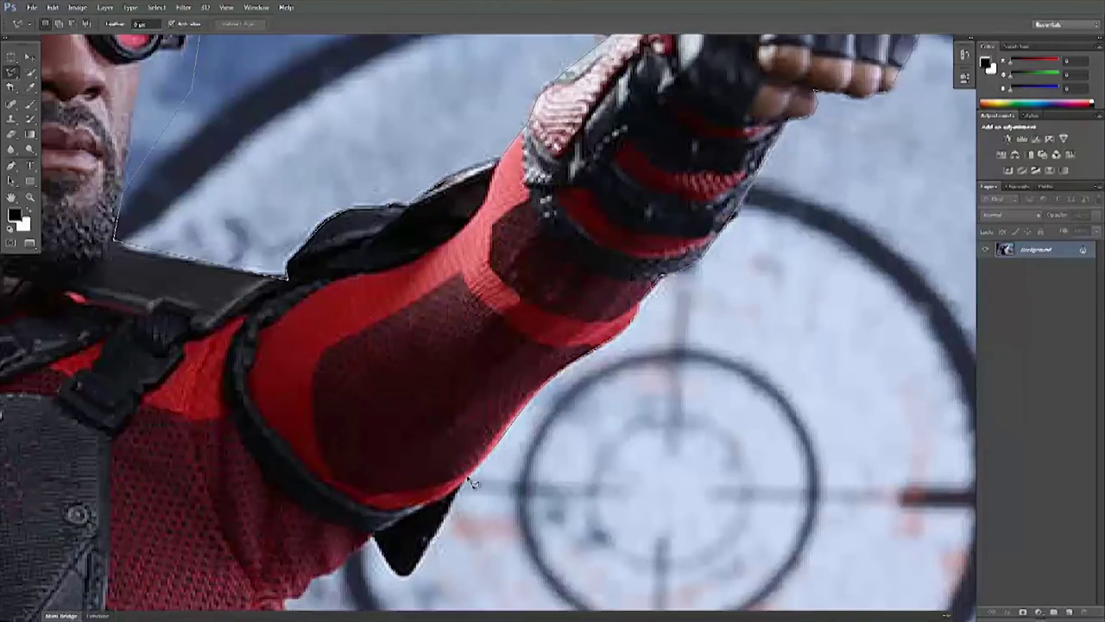
left_click_drag(452, 513, 515, 271)
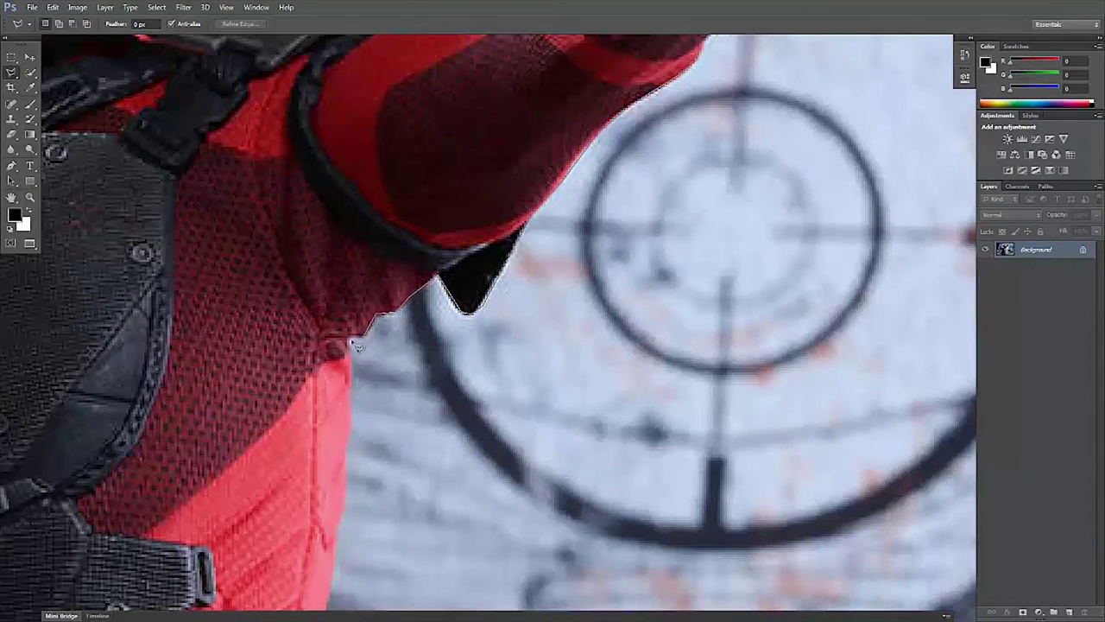
scroll(356, 415, "down", 3)
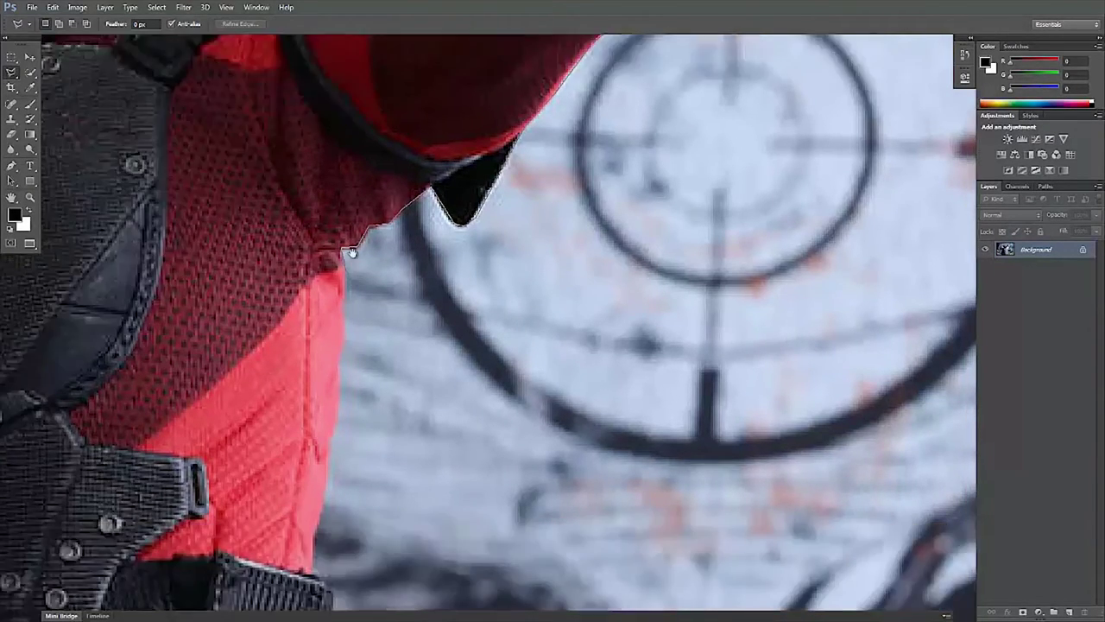
scroll(351, 246, "down", 3)
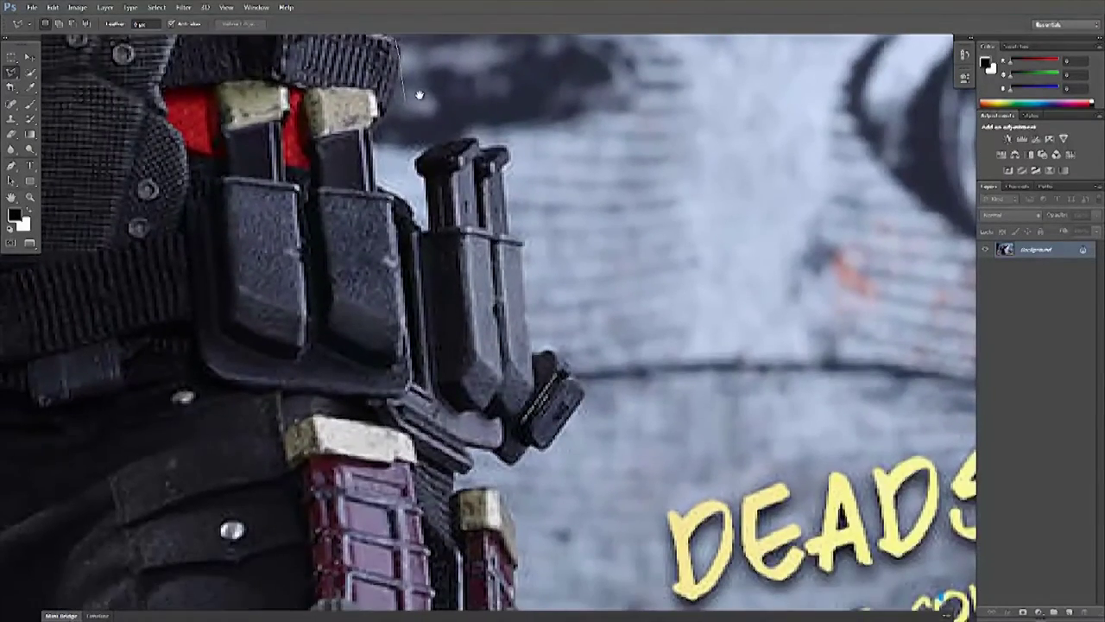
Trace past the belt pouches and thigh holster to the bottom edge, then close the selection.
left_click_drag(402, 453, 404, 137)
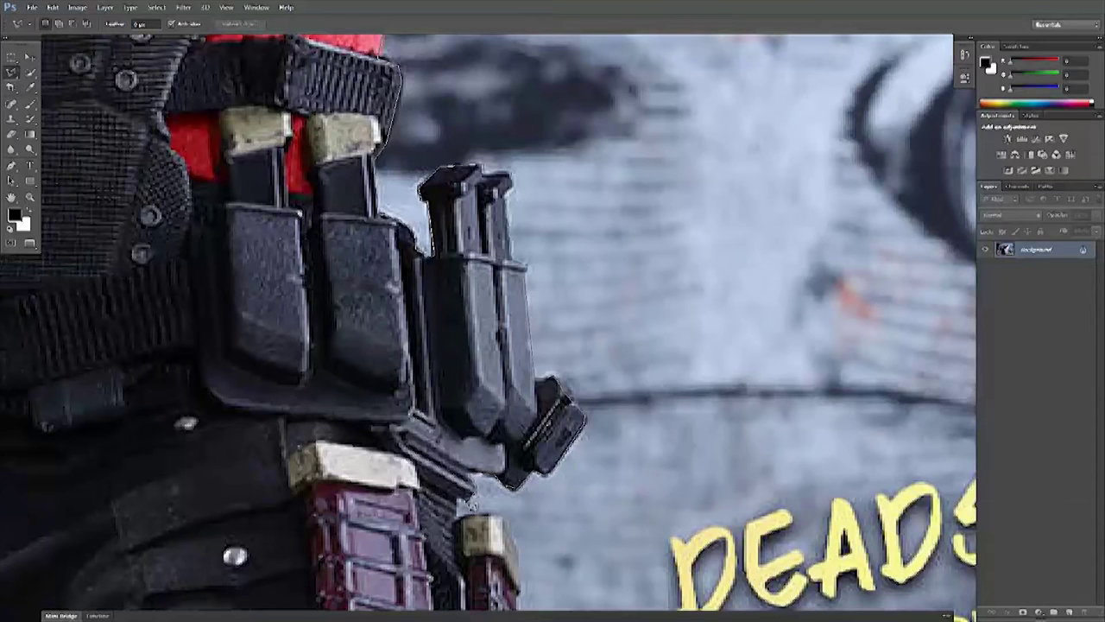
left_click_drag(454, 518, 433, 252)
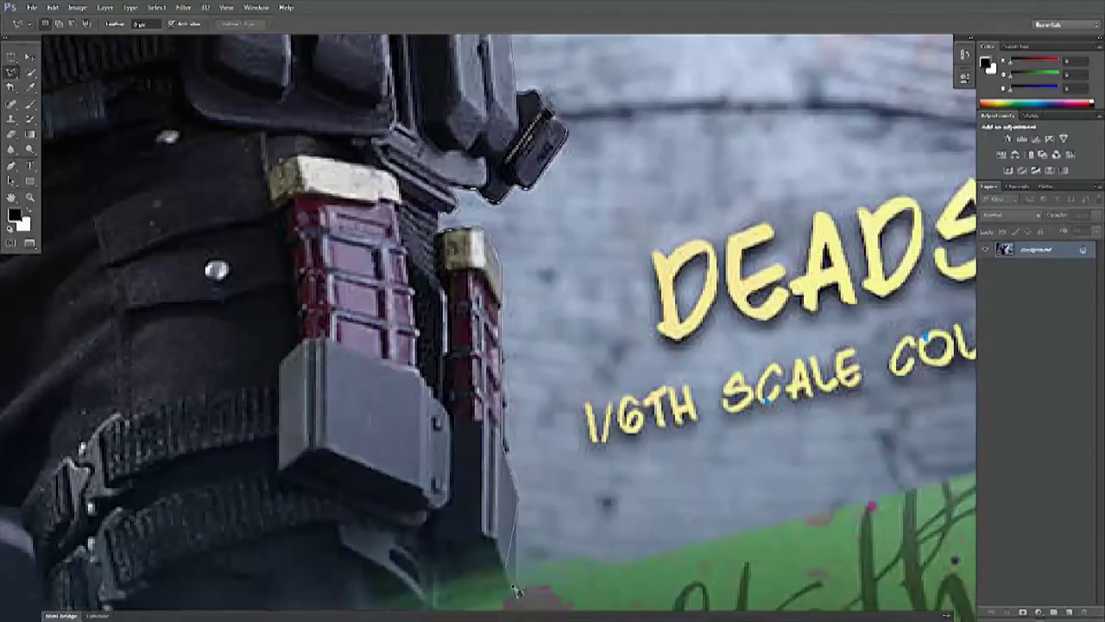
scroll(579, 521, "down", 2)
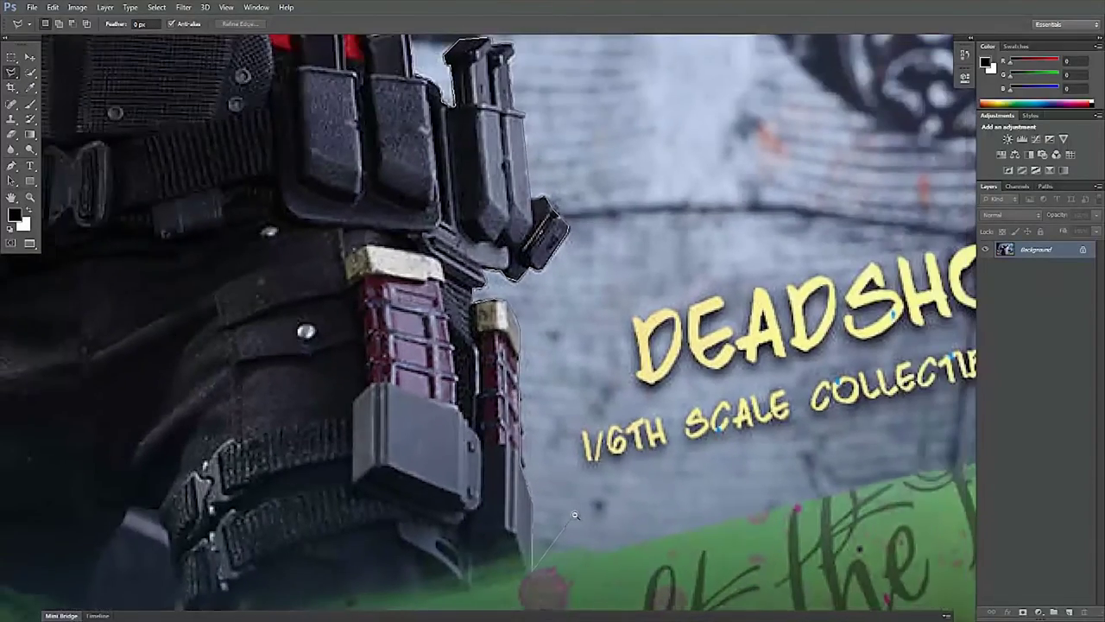
scroll(578, 520, "down", 2)
scroll(581, 520, "down", 2)
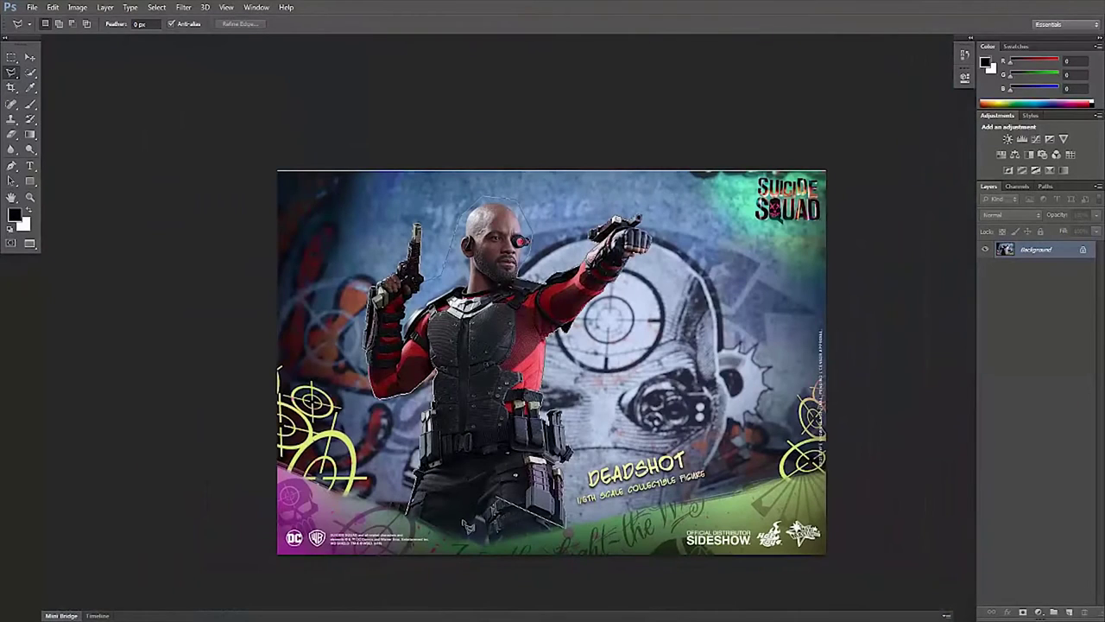
key("Return")
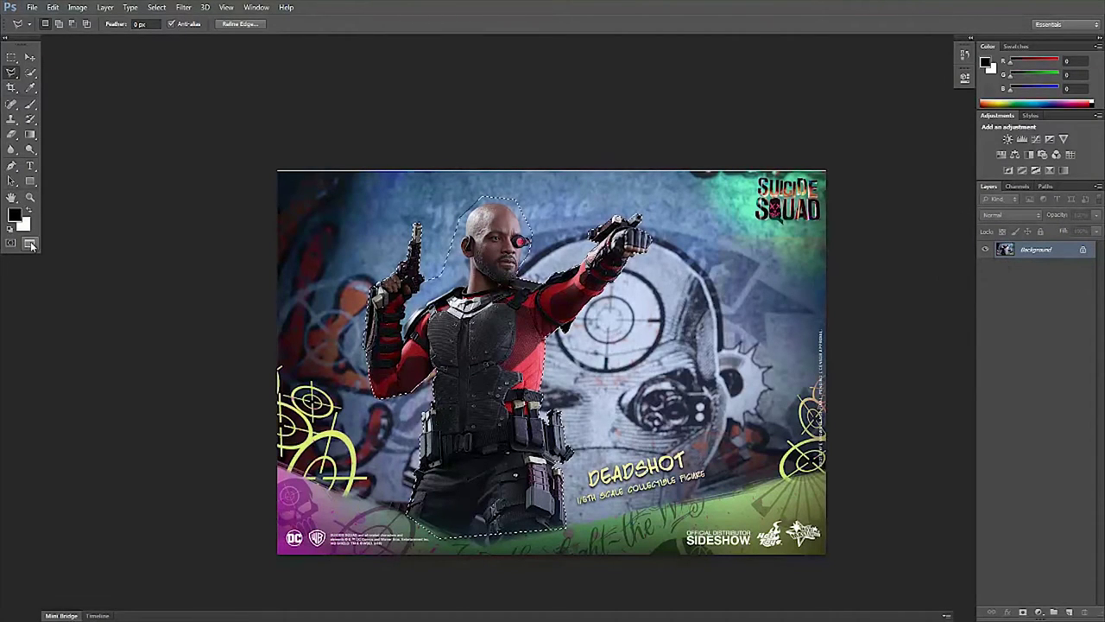
Cycle through the full-screen display modes and return to Standard Screen Mode.
left_click(35, 245)
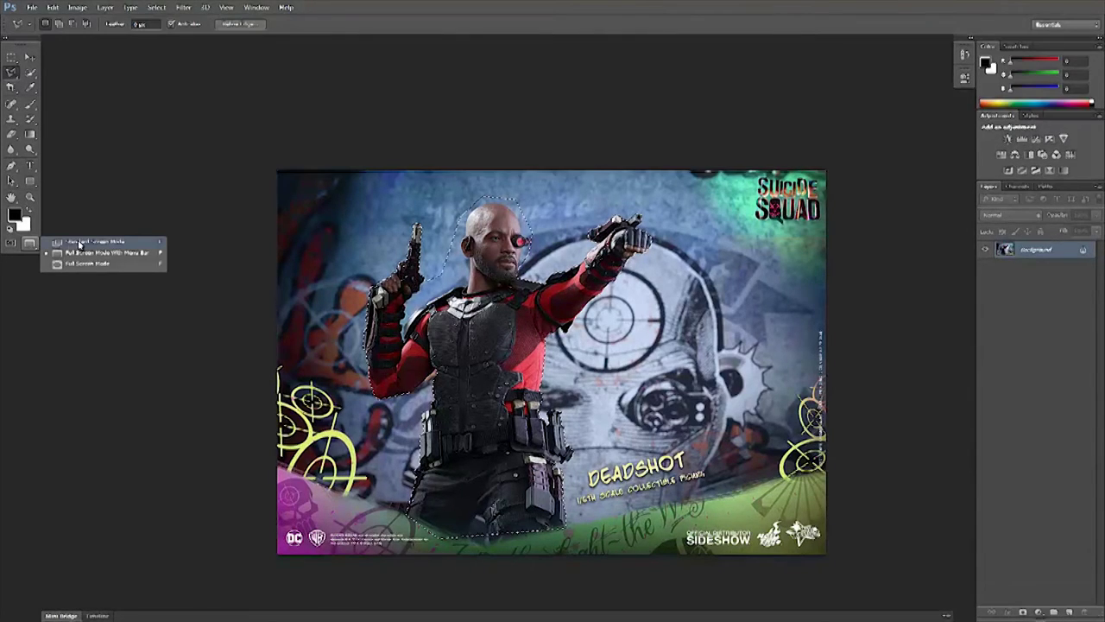
left_click(79, 244)
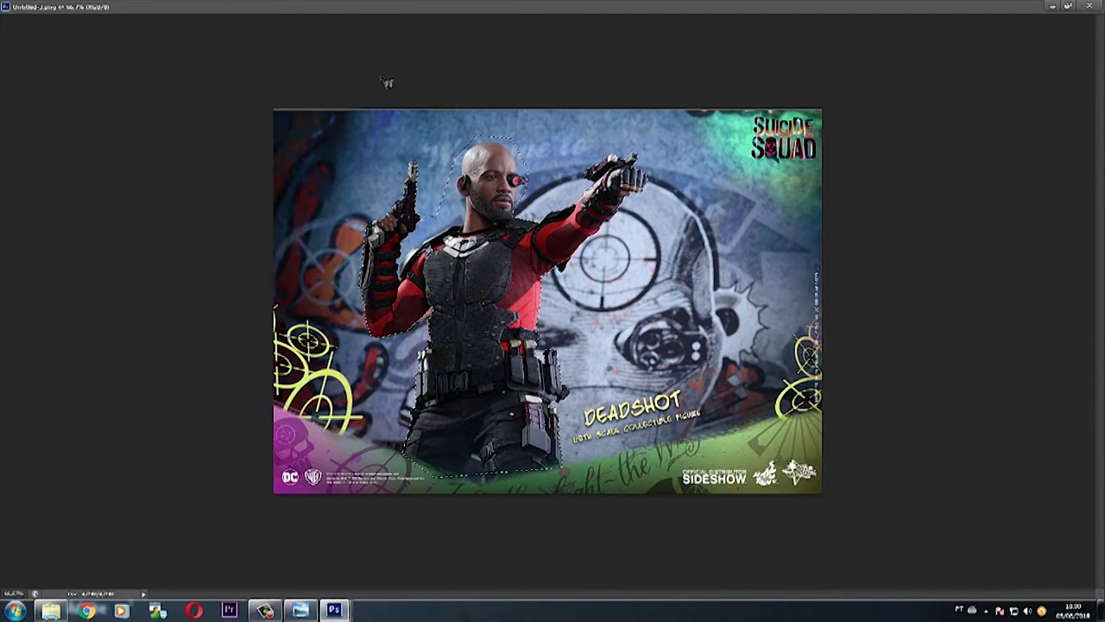
key("f")
key("f")
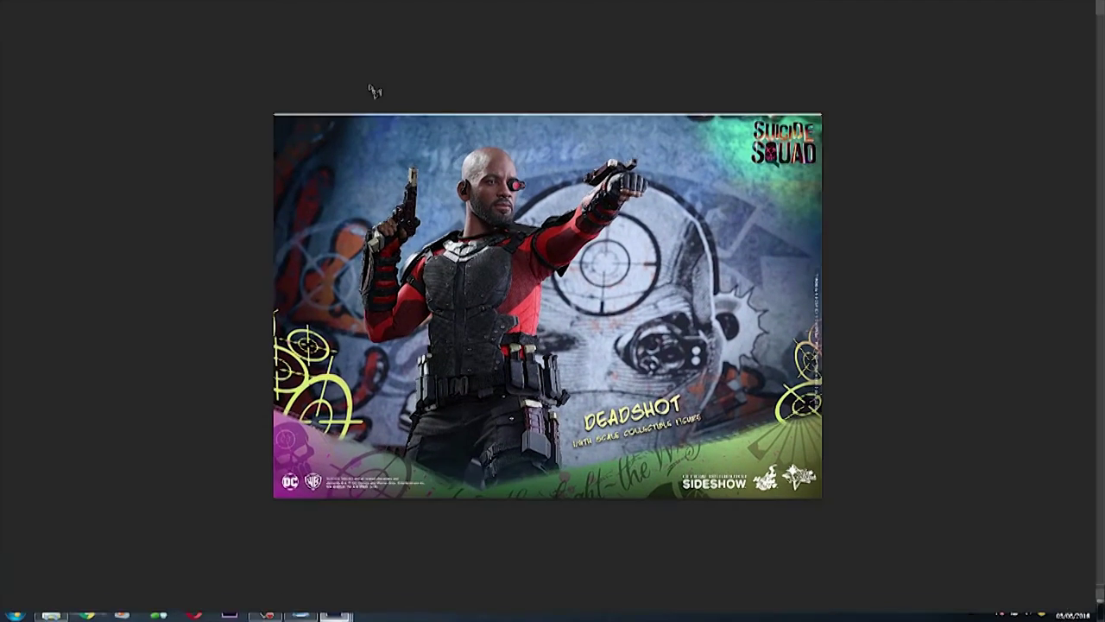
key("f")
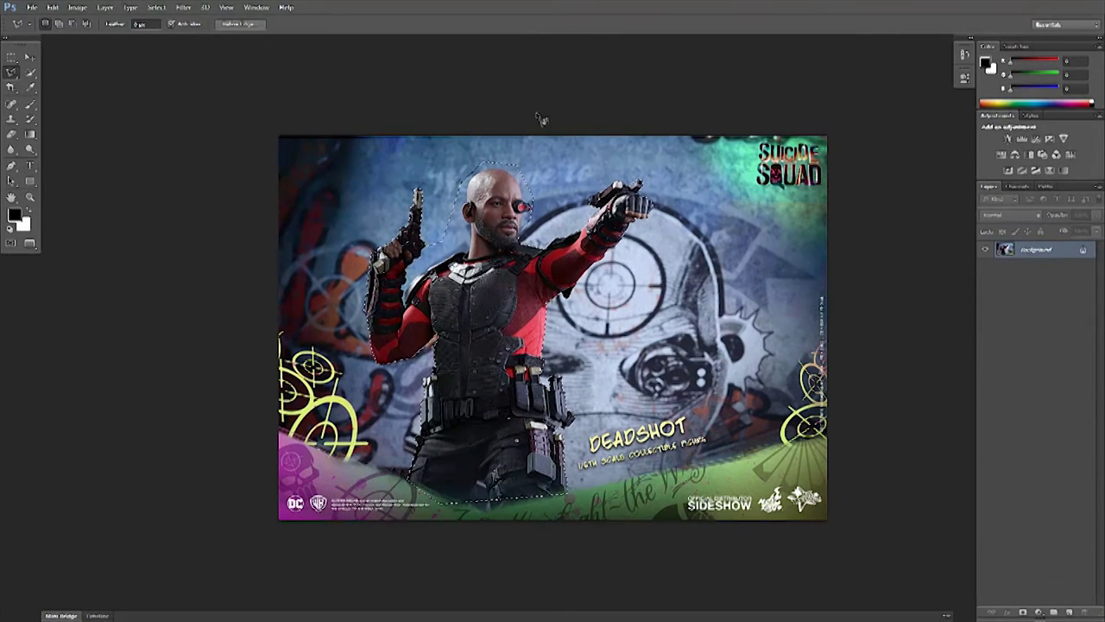
left_click(256, 7)
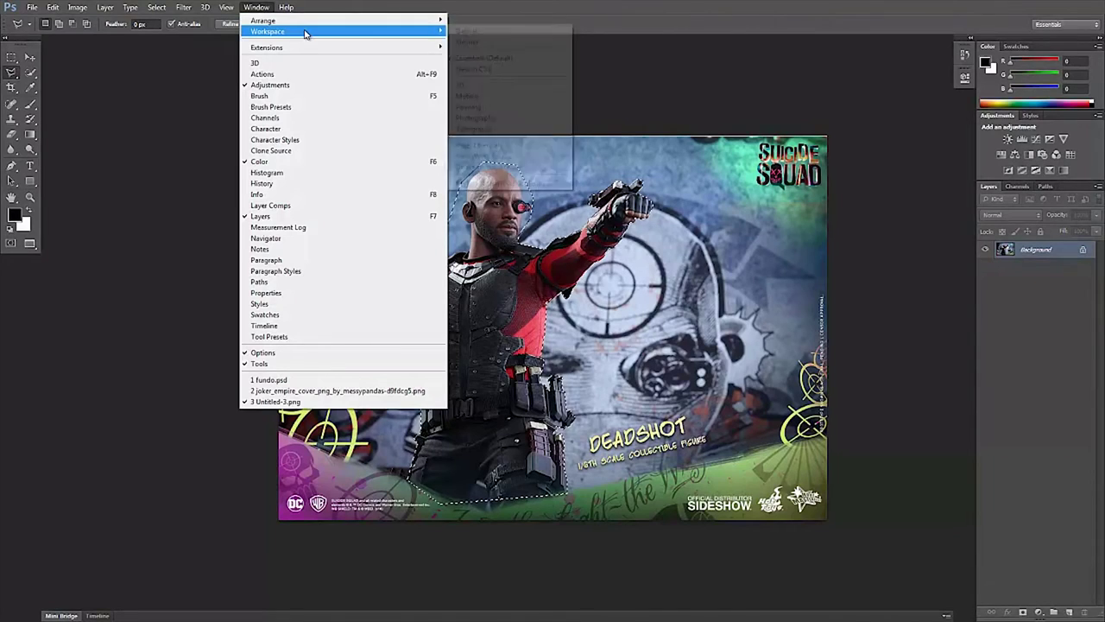
mouse_move(341, 20)
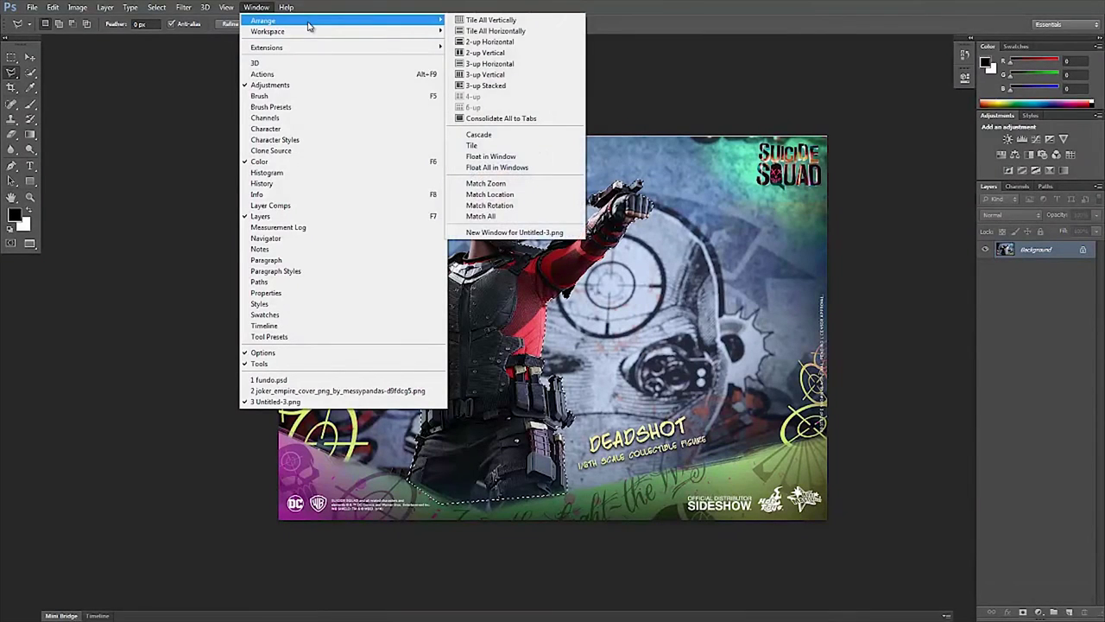
Reset the panel layout to the Essentials workspace.
left_click(555, 168)
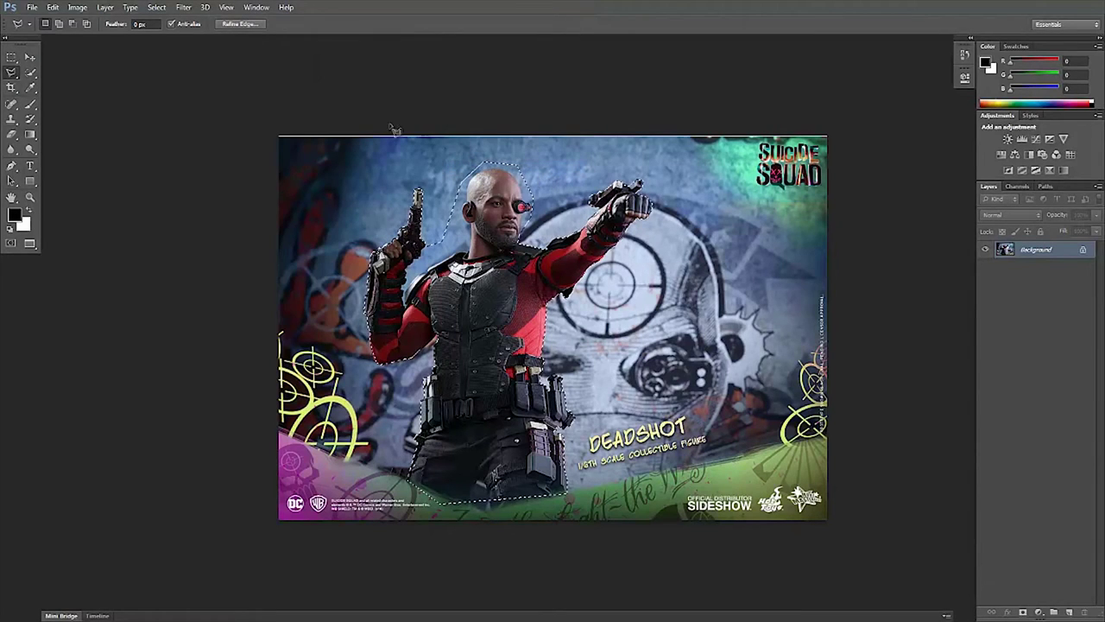
left_click(256, 8)
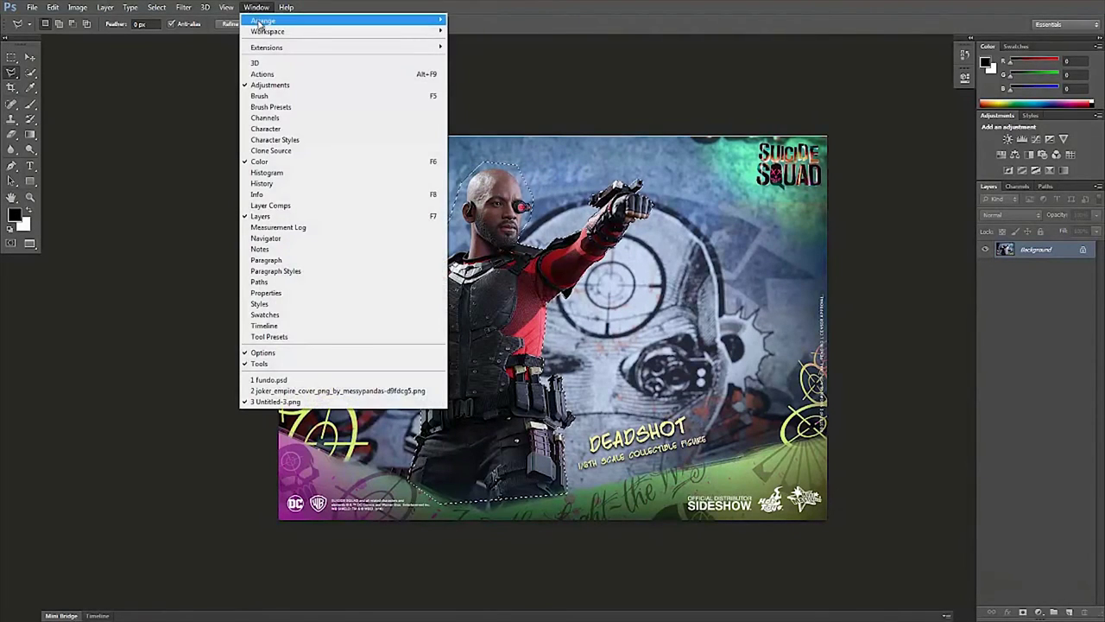
mouse_move(267, 31)
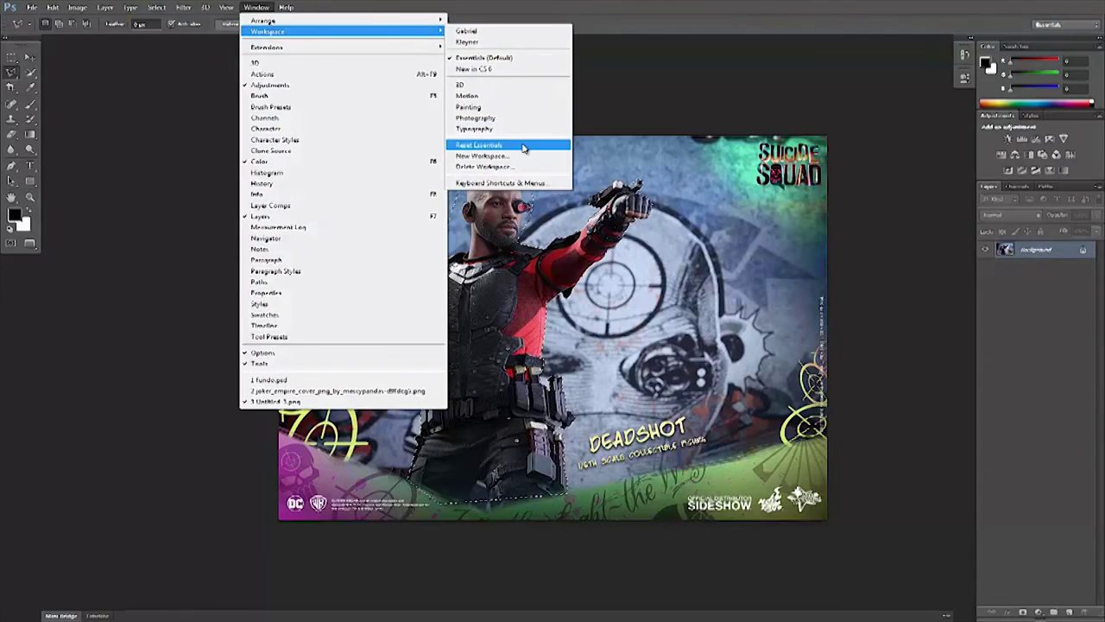
left_click(522, 149)
Float the Deadshot, Joker and fundo.psd windows and arrange them side by side.
key("f")
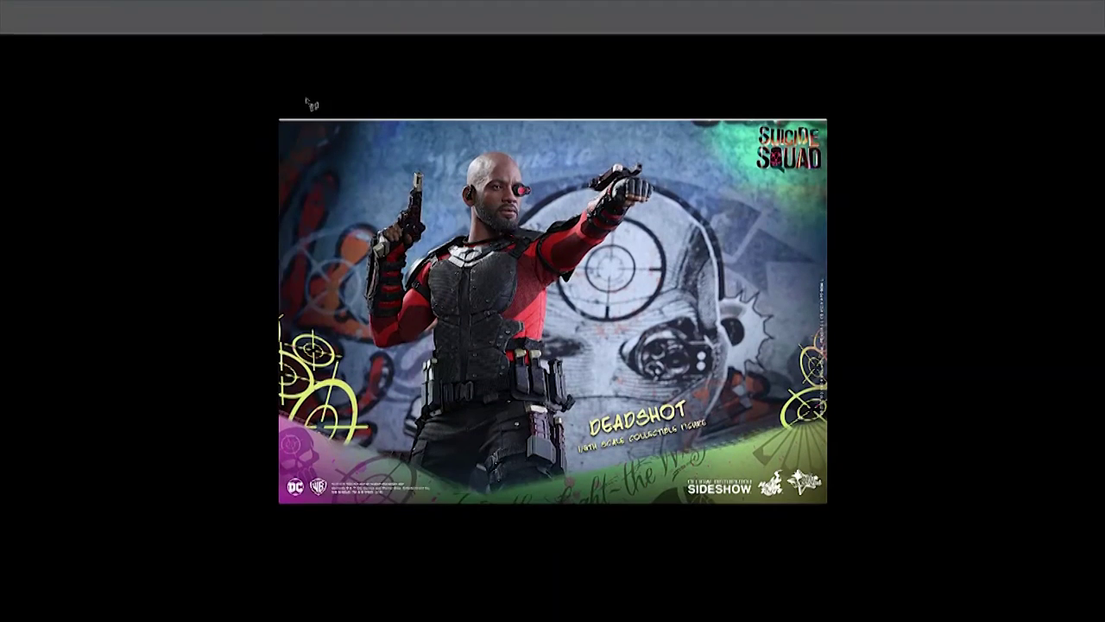
key("f")
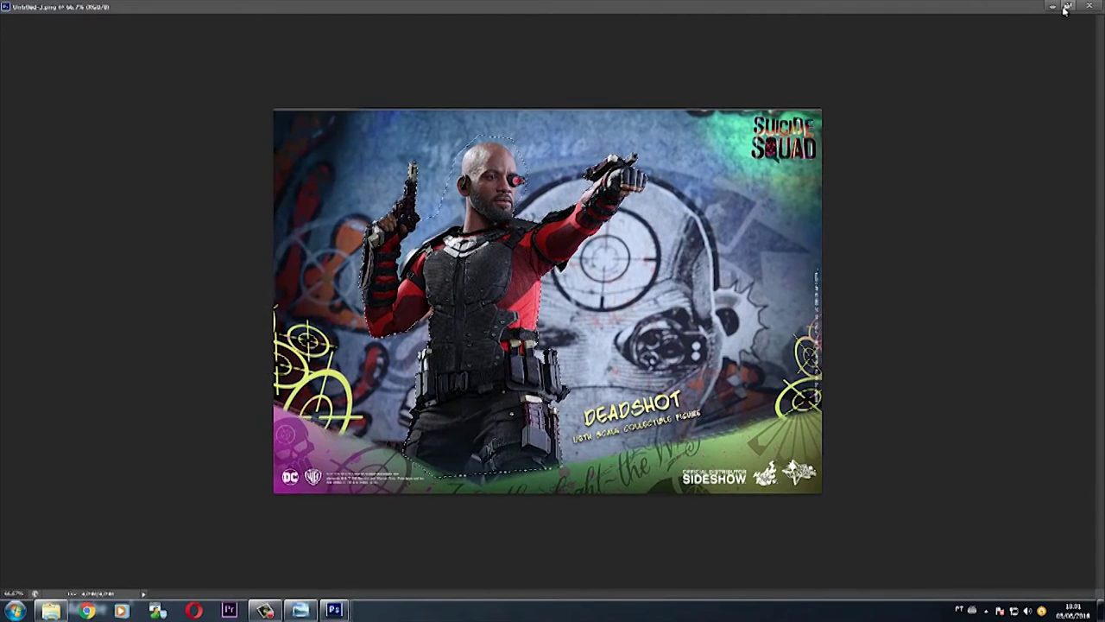
left_click(1066, 7)
left_click_drag(590, 81, 771, 103)
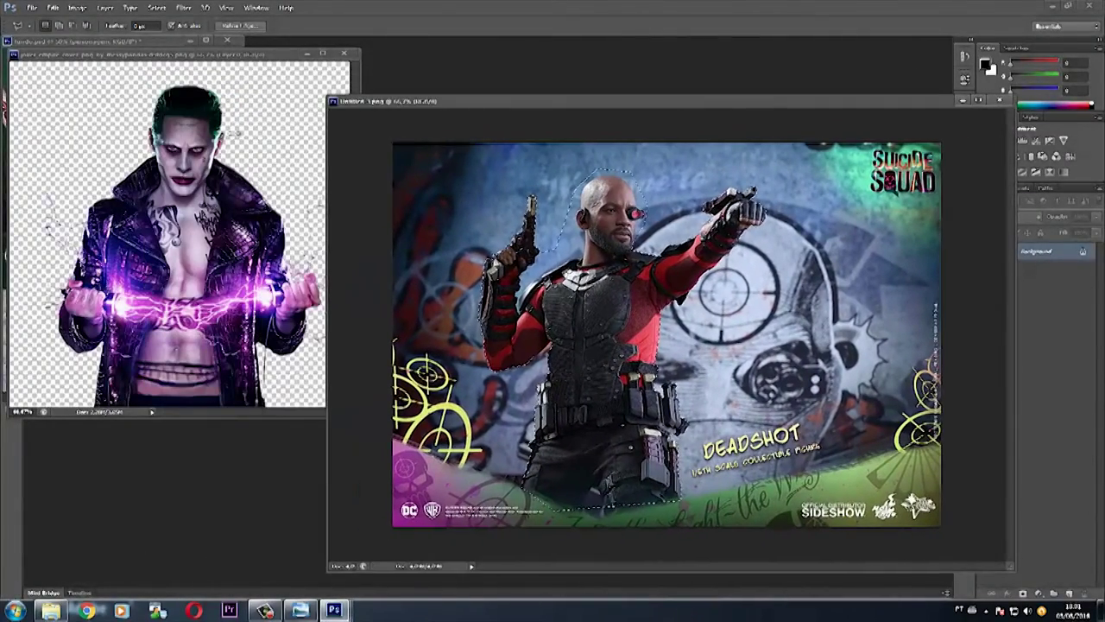
left_click_drag(131, 54, 276, 82)
left_click_drag(120, 41, 188, 164)
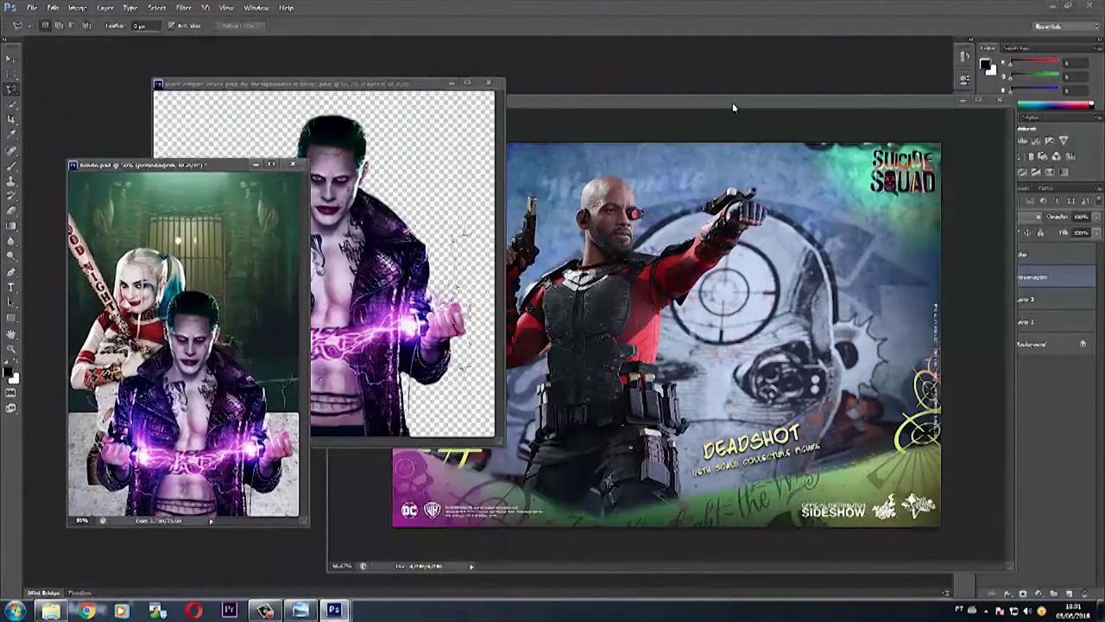
left_click(732, 102)
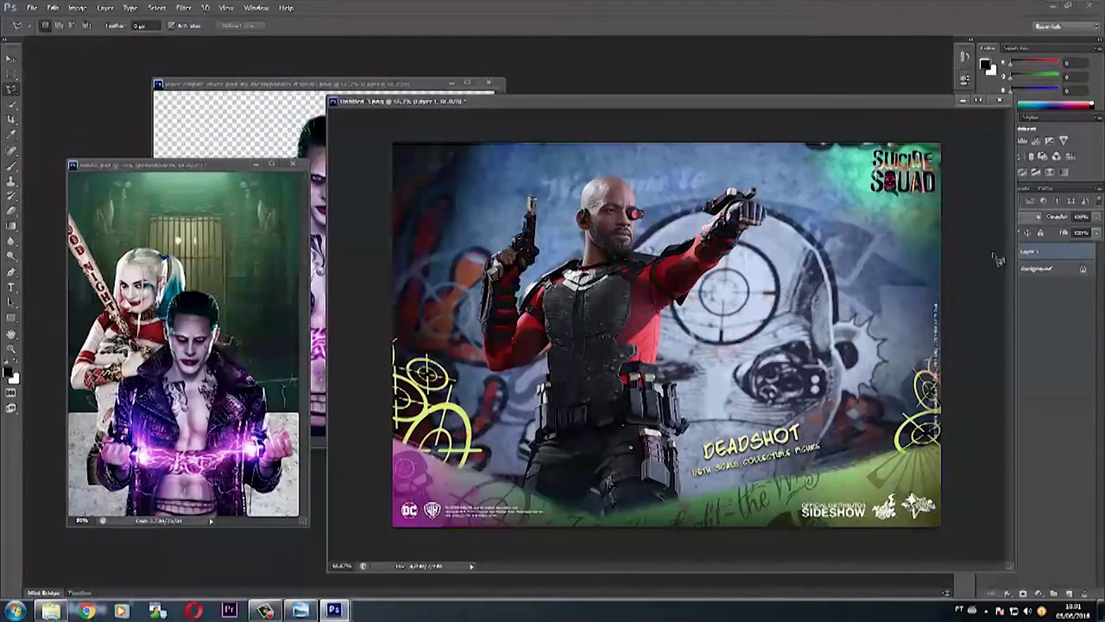
Paste the Deadshot cut-out into fundo.psd, accepting the colour profile conversion.
left_click(233, 215)
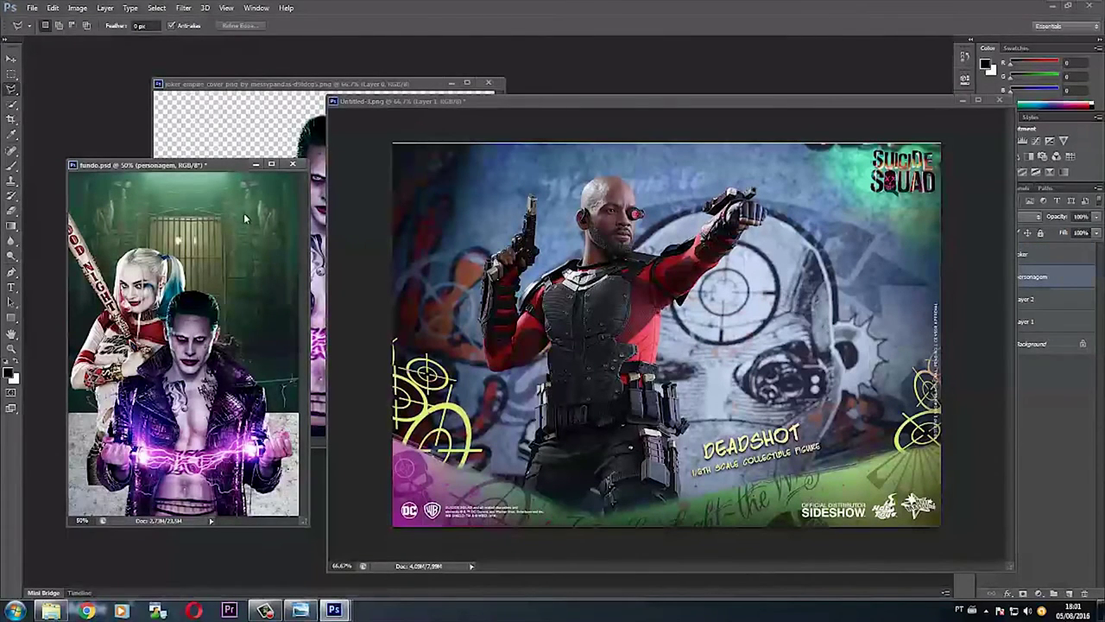
key("ctrl+v")
key("Return")
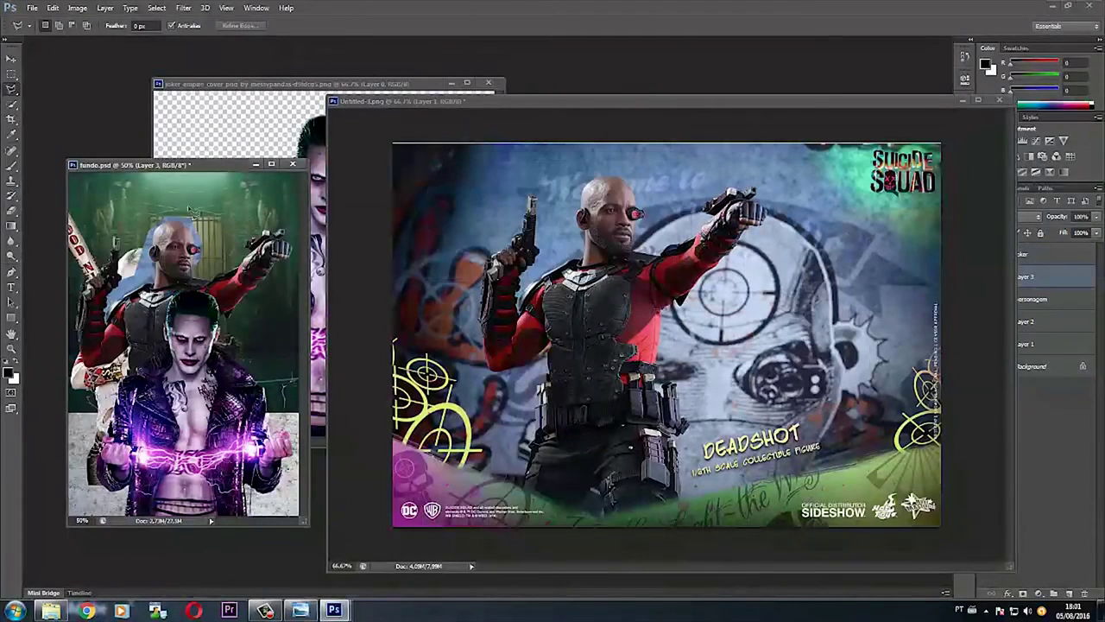
Reposition the fundo.psd window and close the Joker and Deadshot source images.
left_click_drag(212, 164, 569, 126)
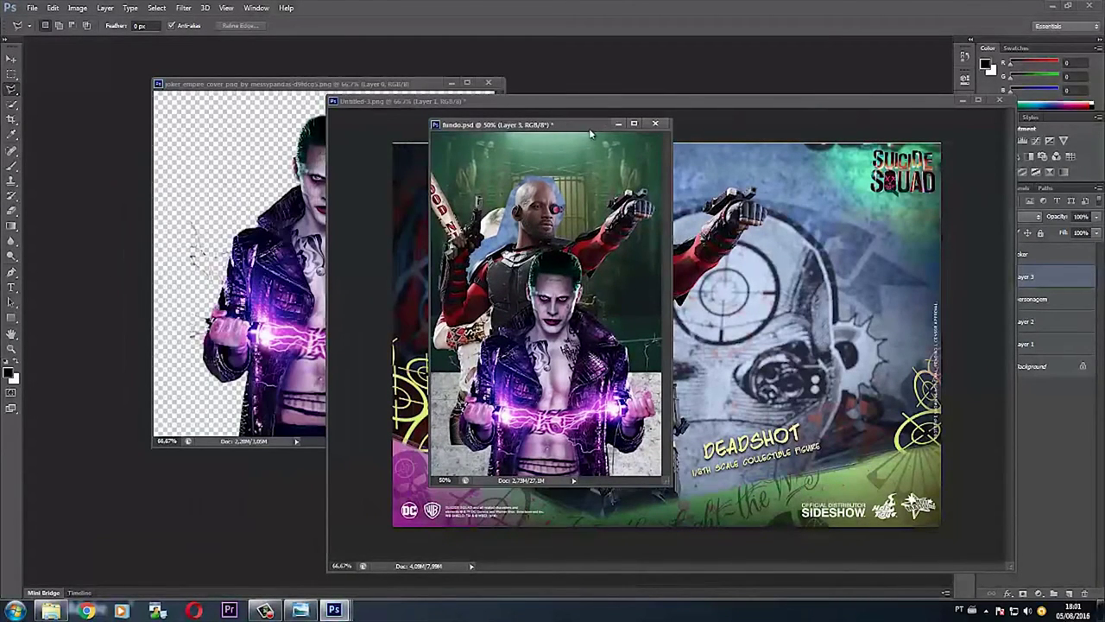
left_click(633, 124)
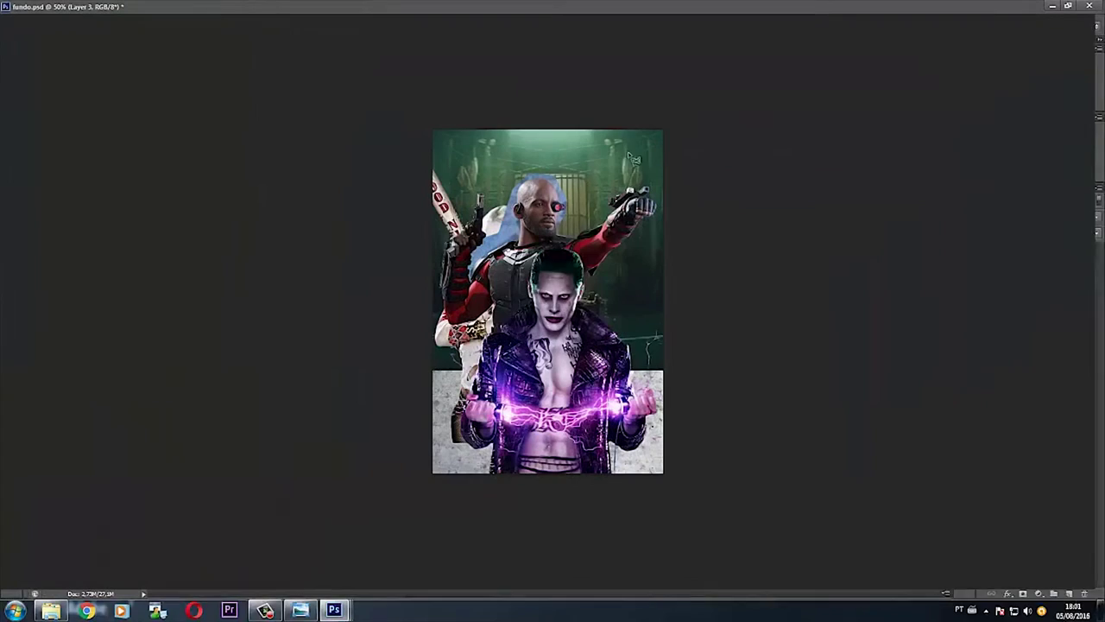
left_click(1067, 6)
left_click_drag(602, 131, 385, 44)
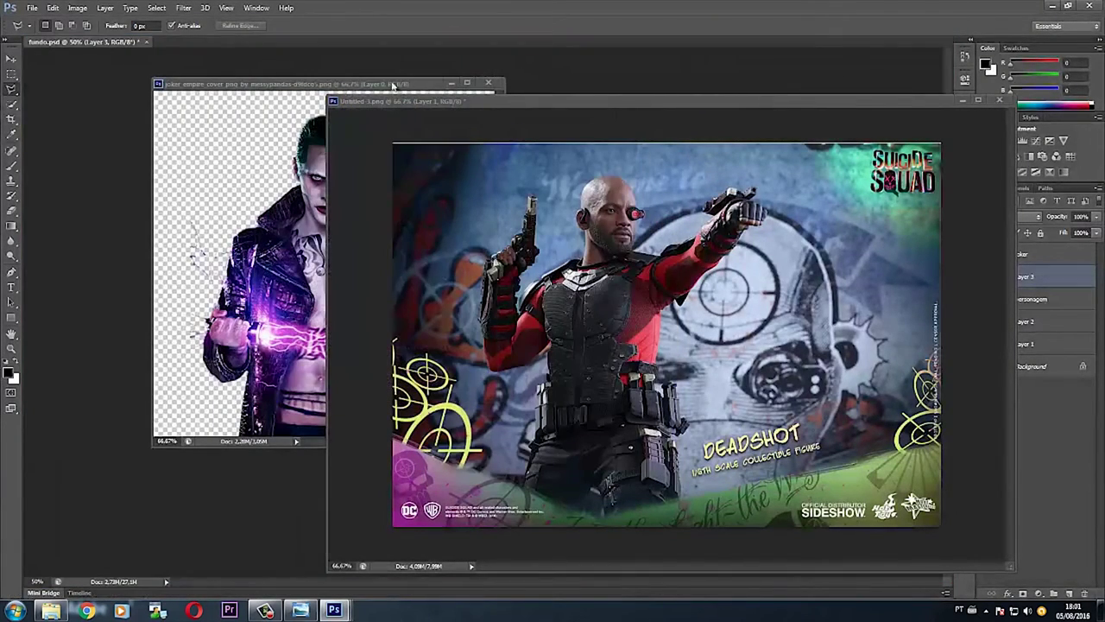
left_click(488, 83)
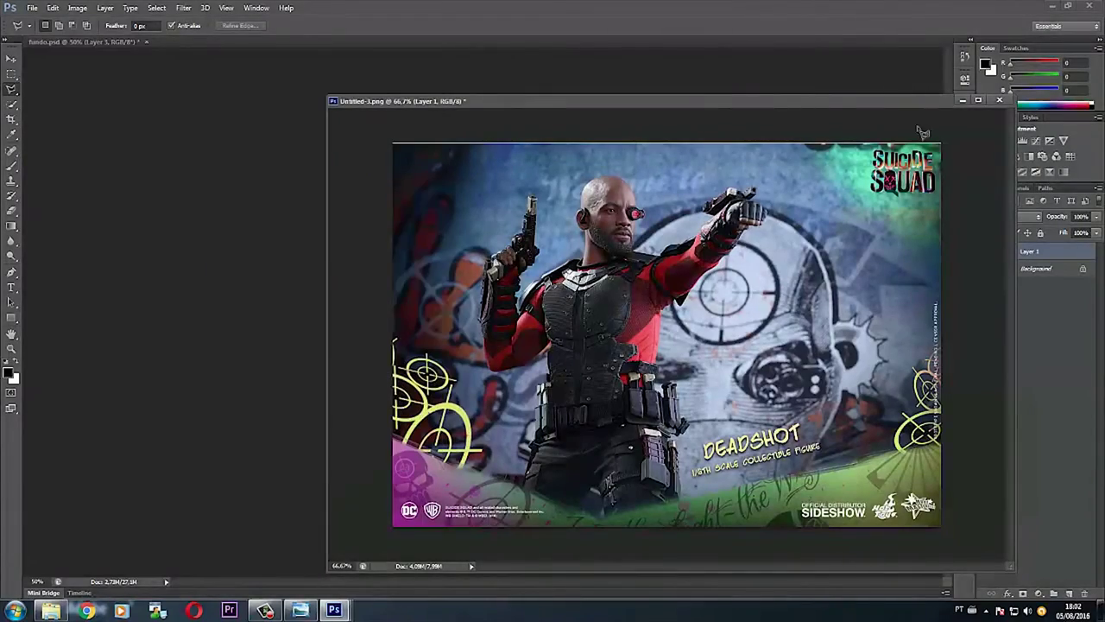
left_click(962, 101)
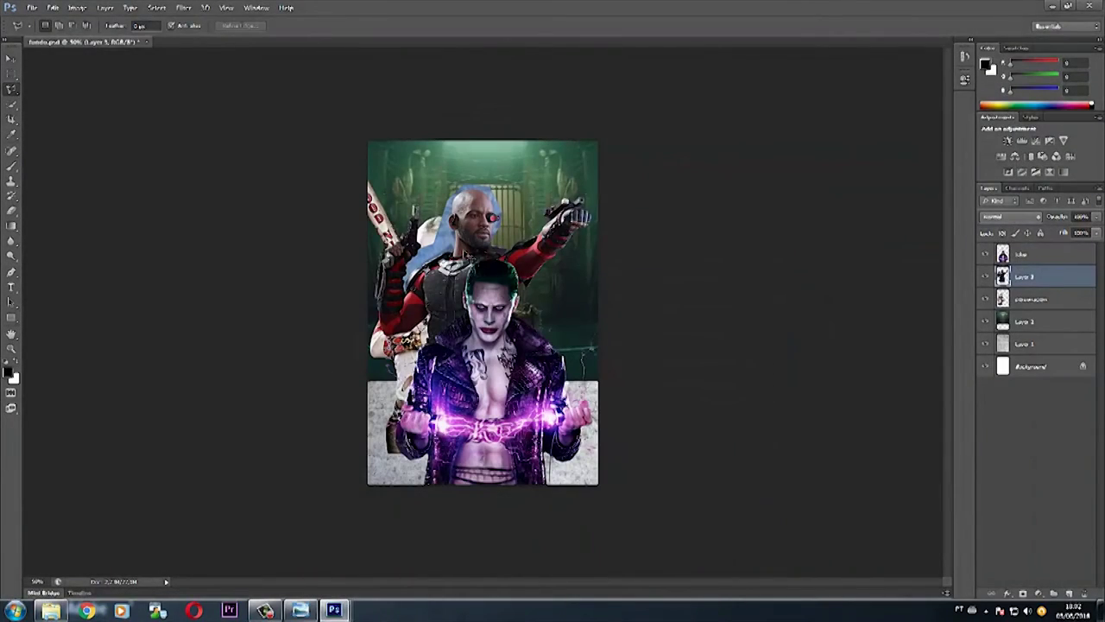
Hide the Joker, Harley Quinn and green background layers at 100% view, leaving Deadshot over the wall.
key("ctrl+1")
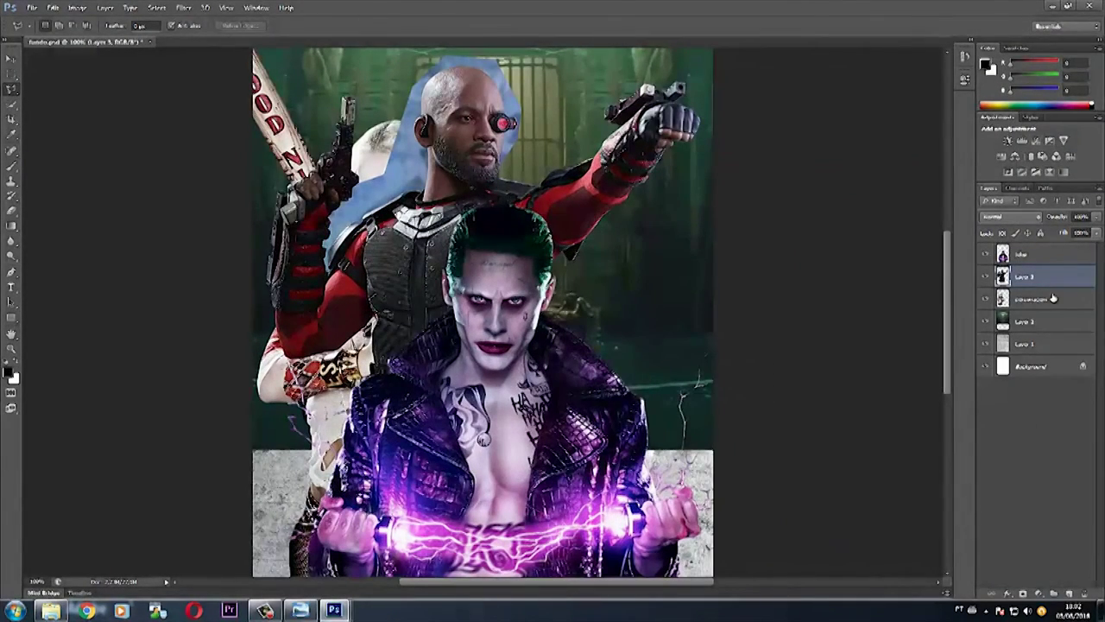
left_click(985, 255)
left_click(987, 299)
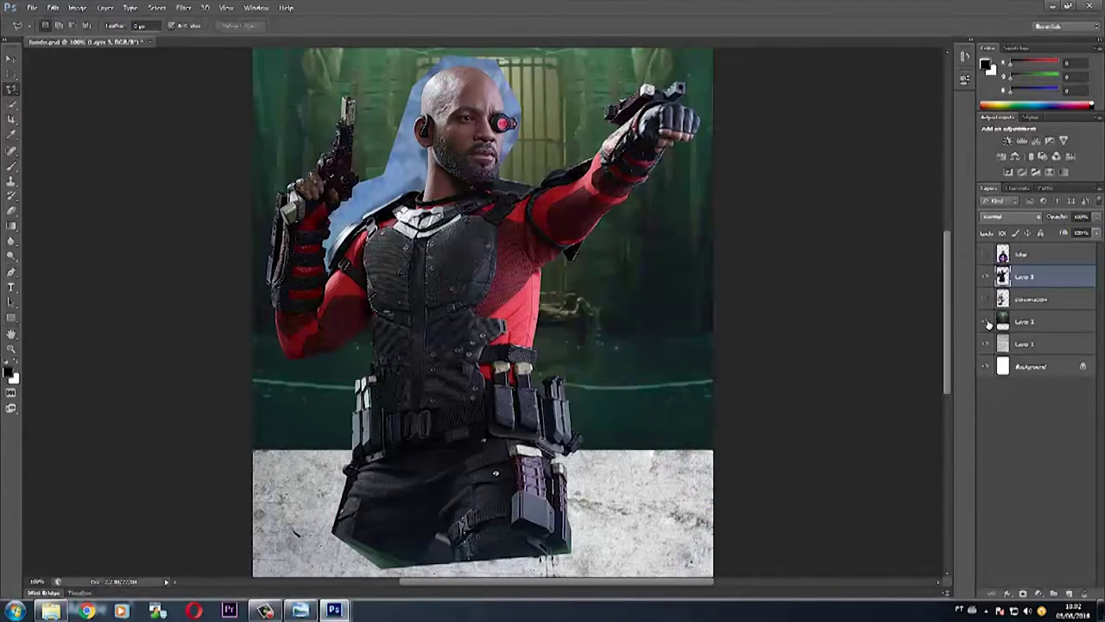
left_click(985, 322)
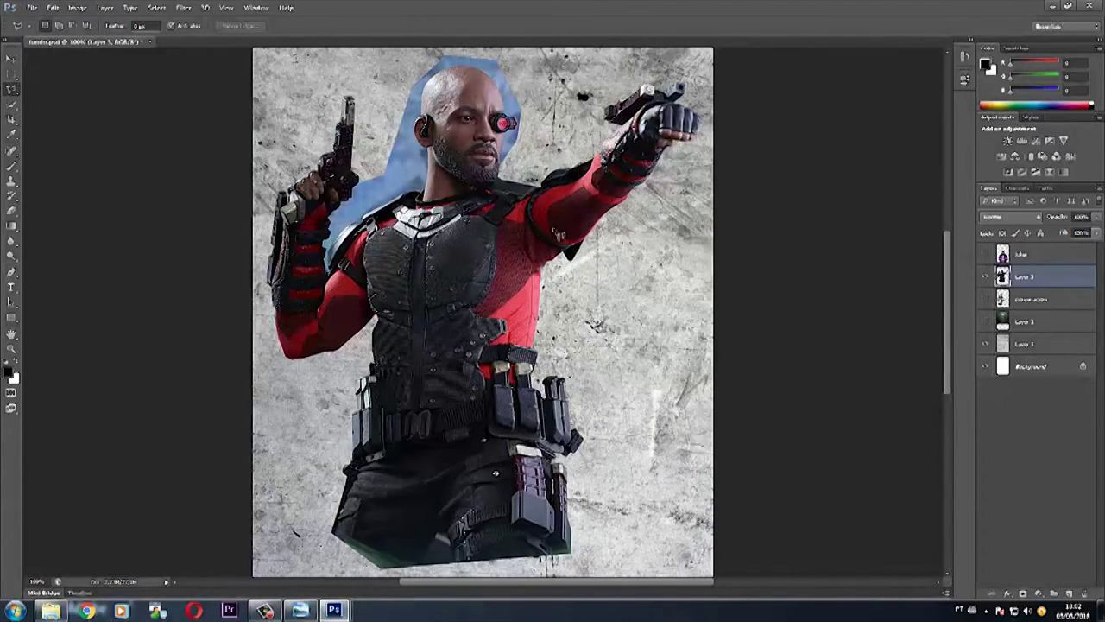
left_click_drag(530, 204, 530, 373)
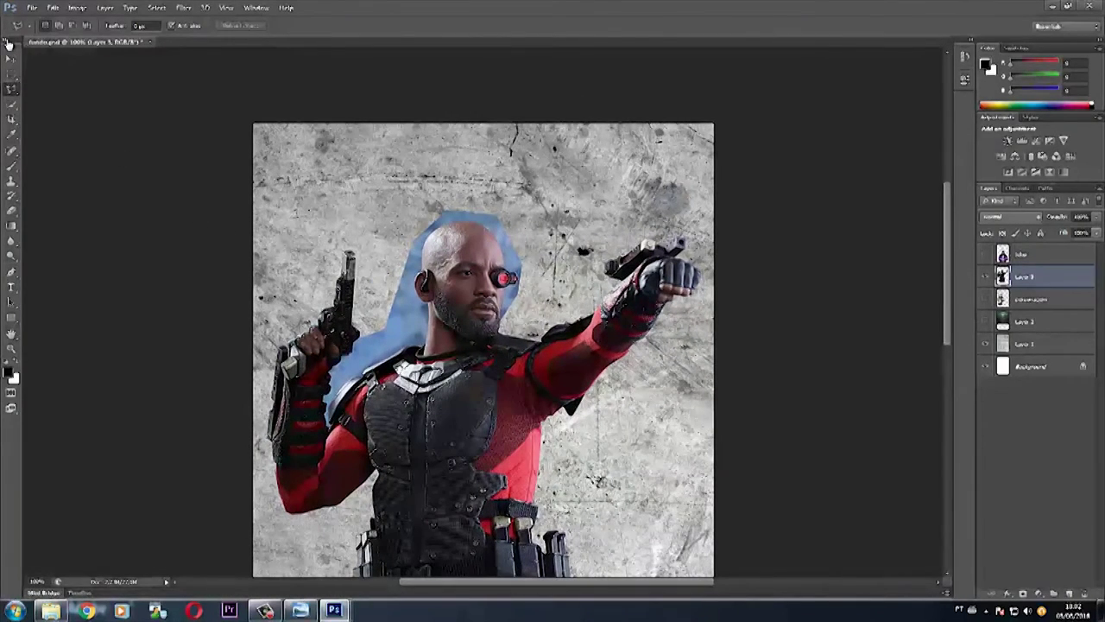
Switch the tools panel to two columns and pick the Magic Wand Tool.
left_click(9, 41)
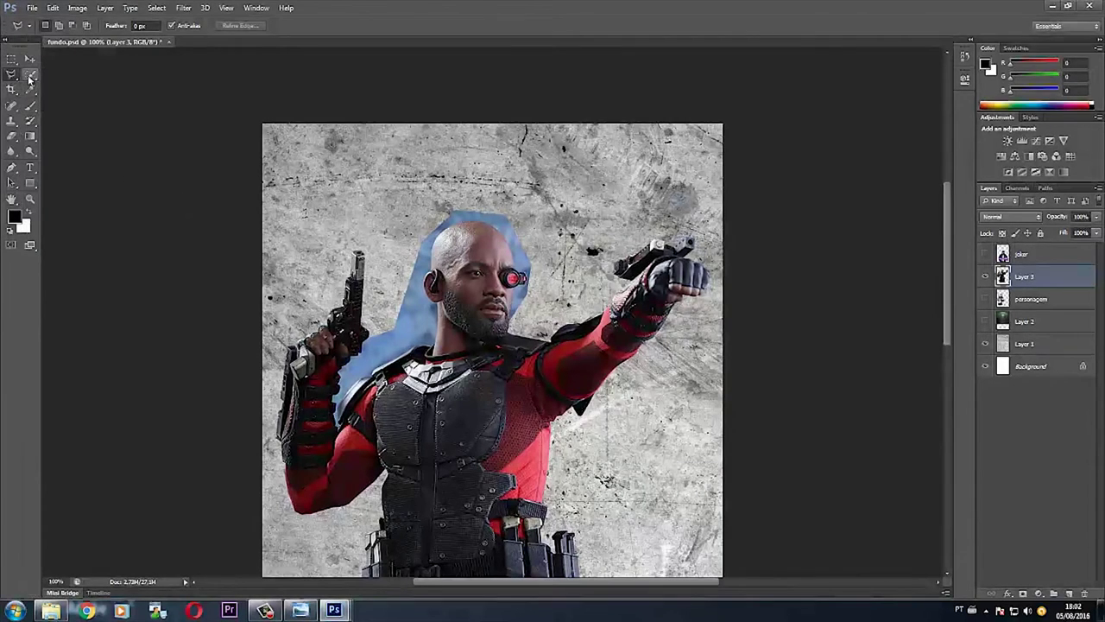
key("w")
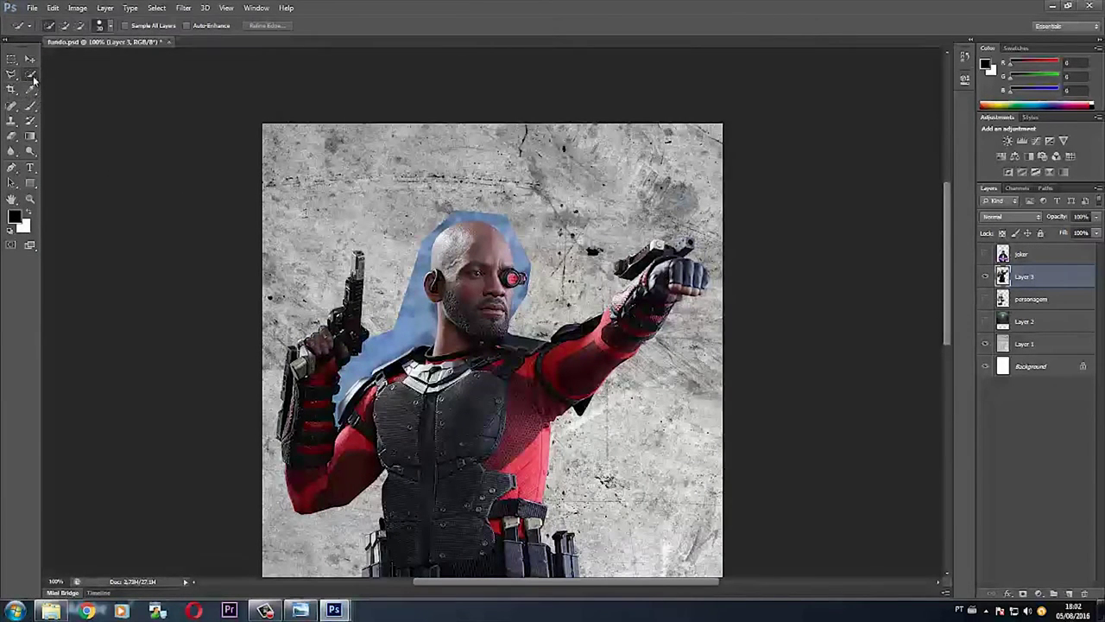
right_click(34, 80)
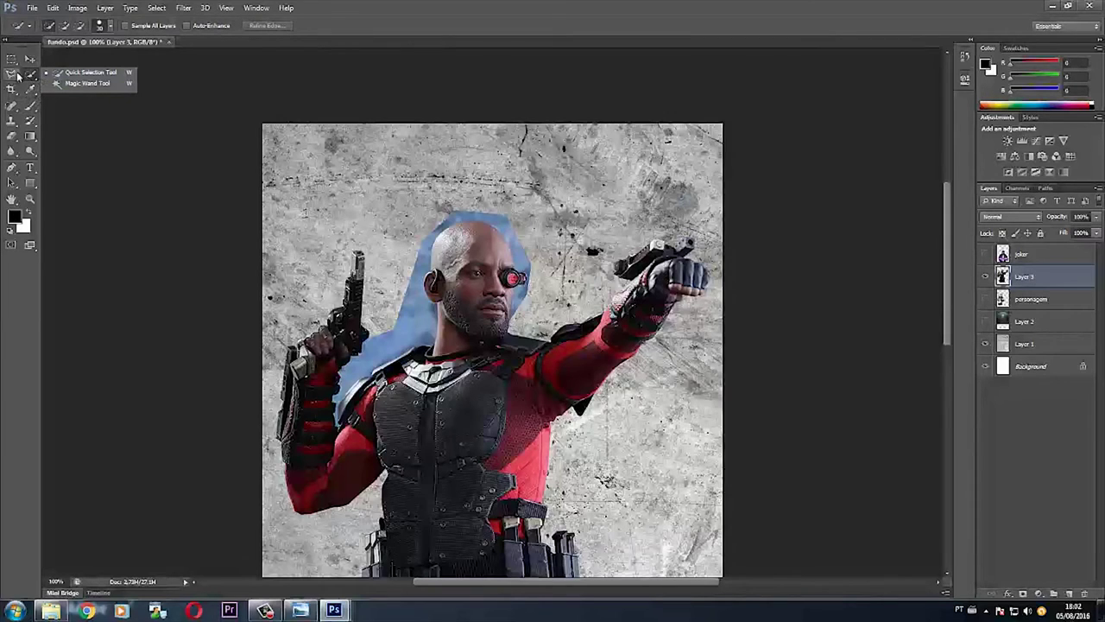
left_click(71, 83)
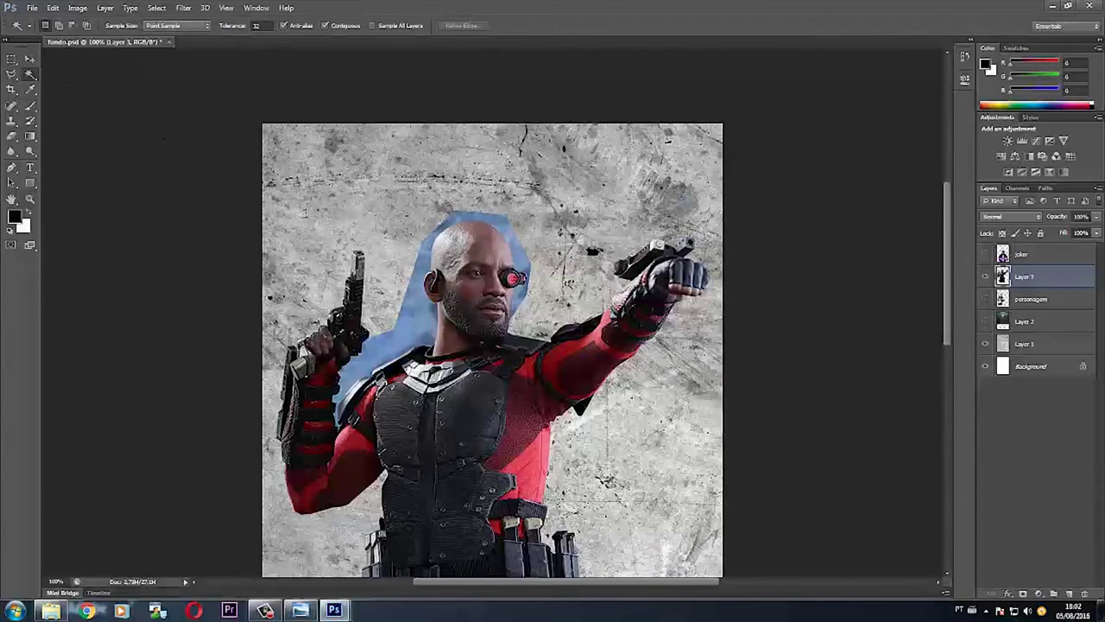
Try a Magic Wand tolerance of 10 on the red sleeve, then deselect.
left_click(553, 368)
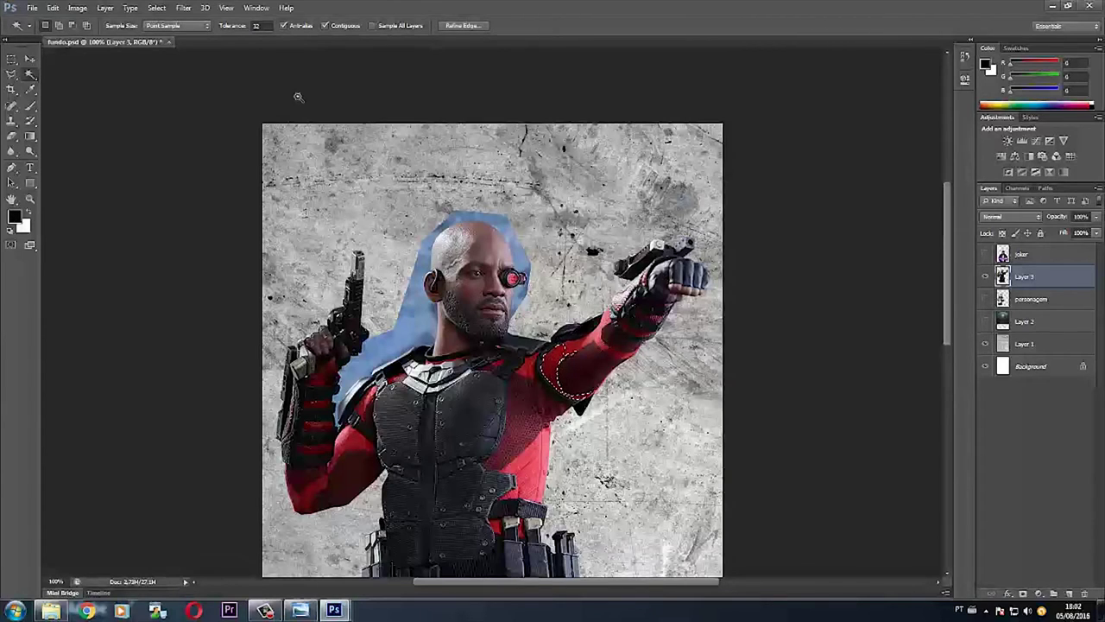
left_click(259, 25)
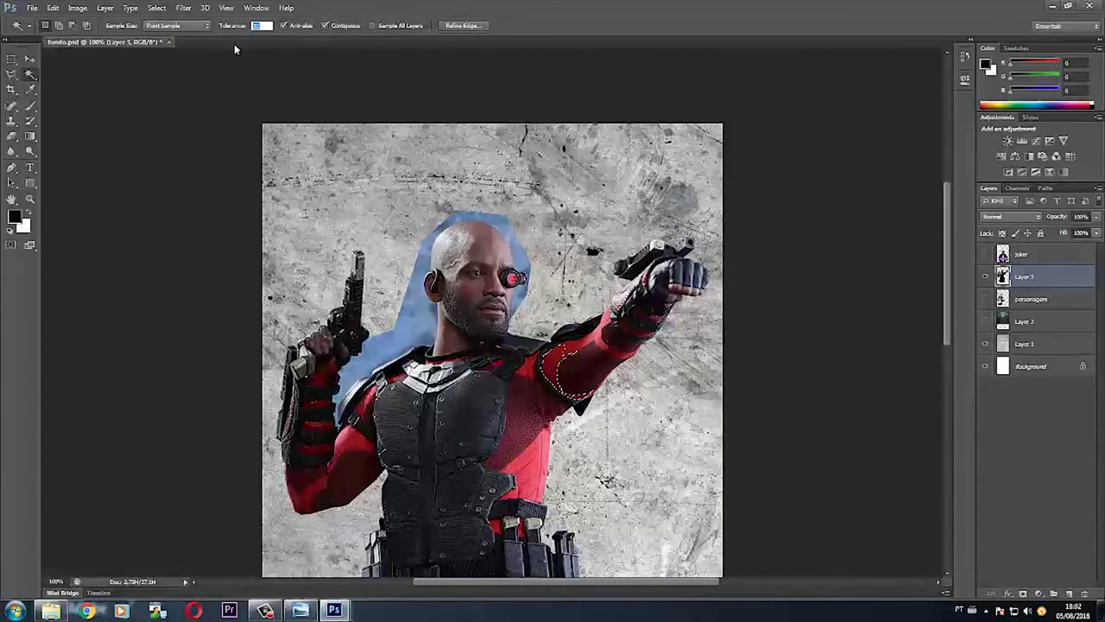
type("10")
key("Return")
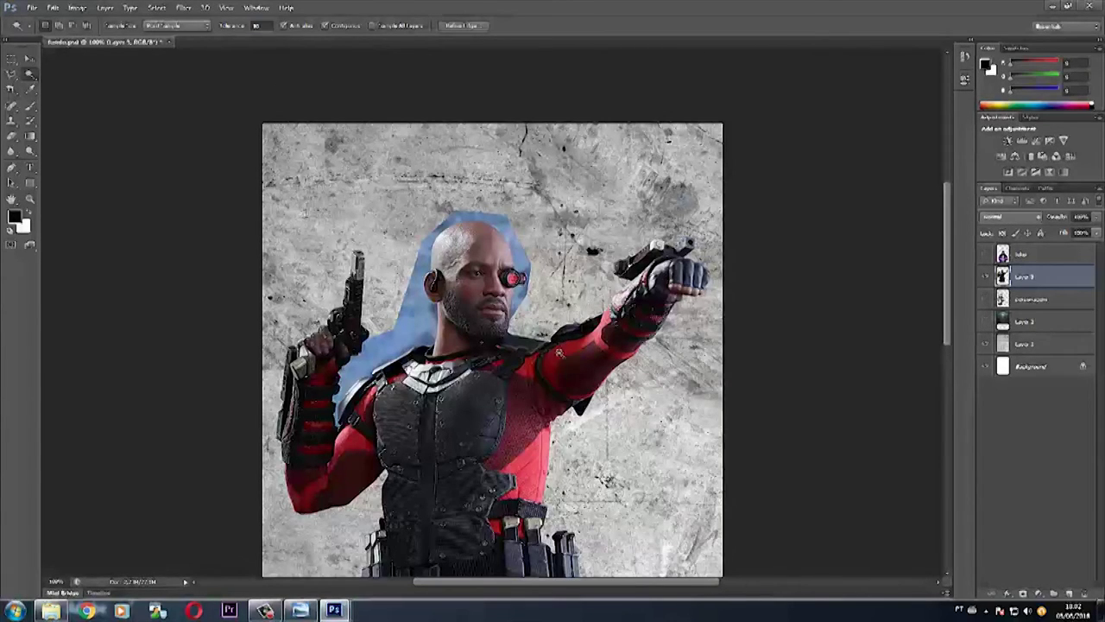
left_click(555, 366)
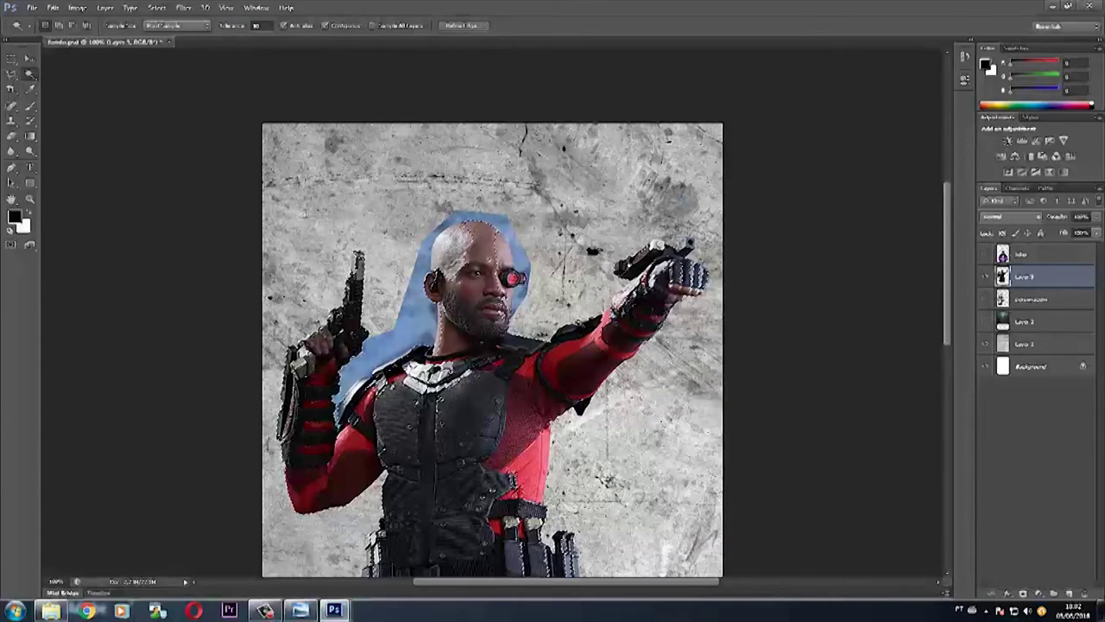
key("ctrl+d")
With tolerance 40, select the blue patch beside Deadshot's head and delete it.
left_click(259, 25)
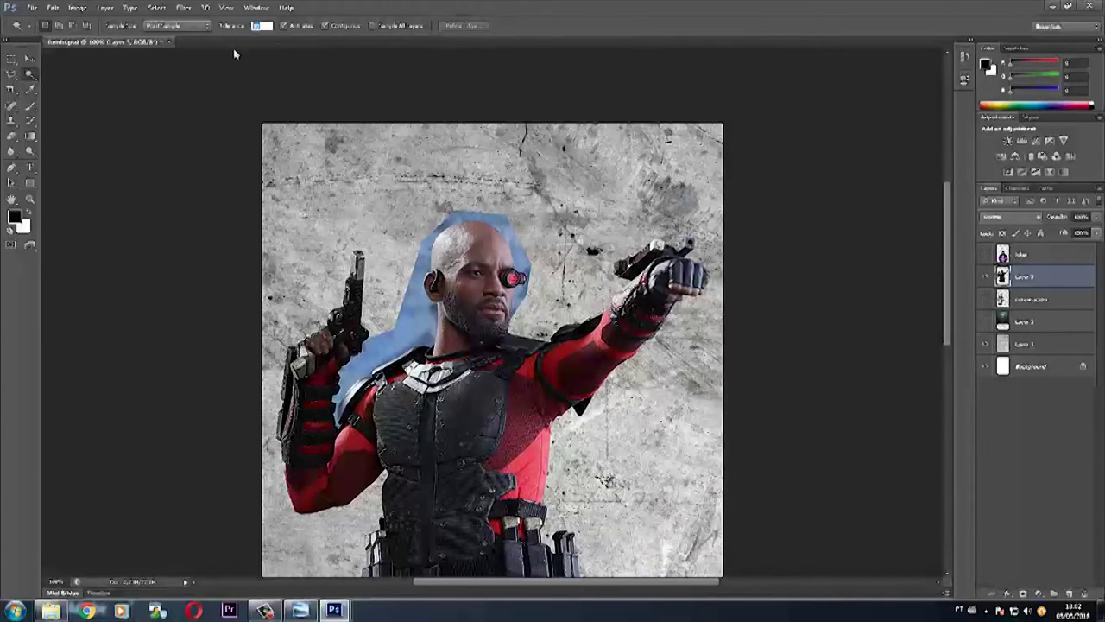
type("40")
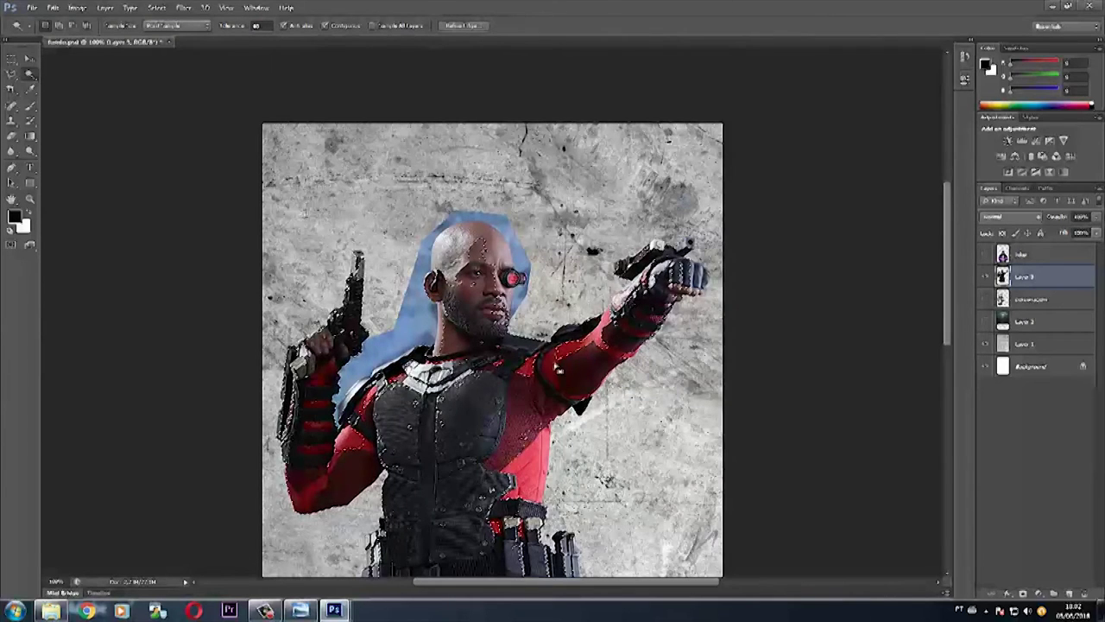
left_click(549, 361)
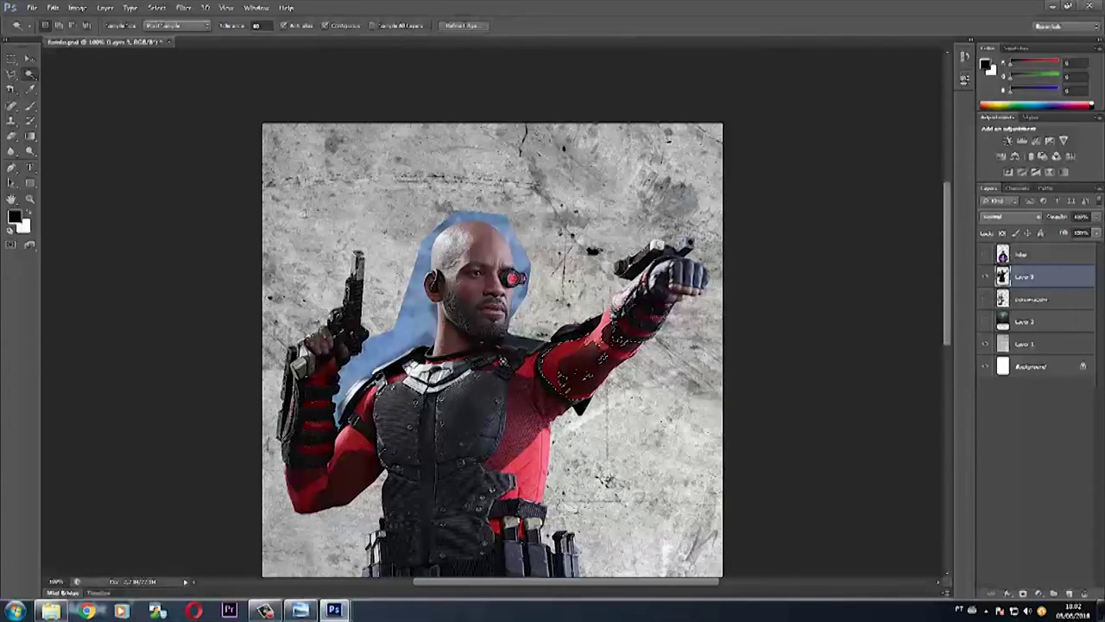
left_click(407, 333)
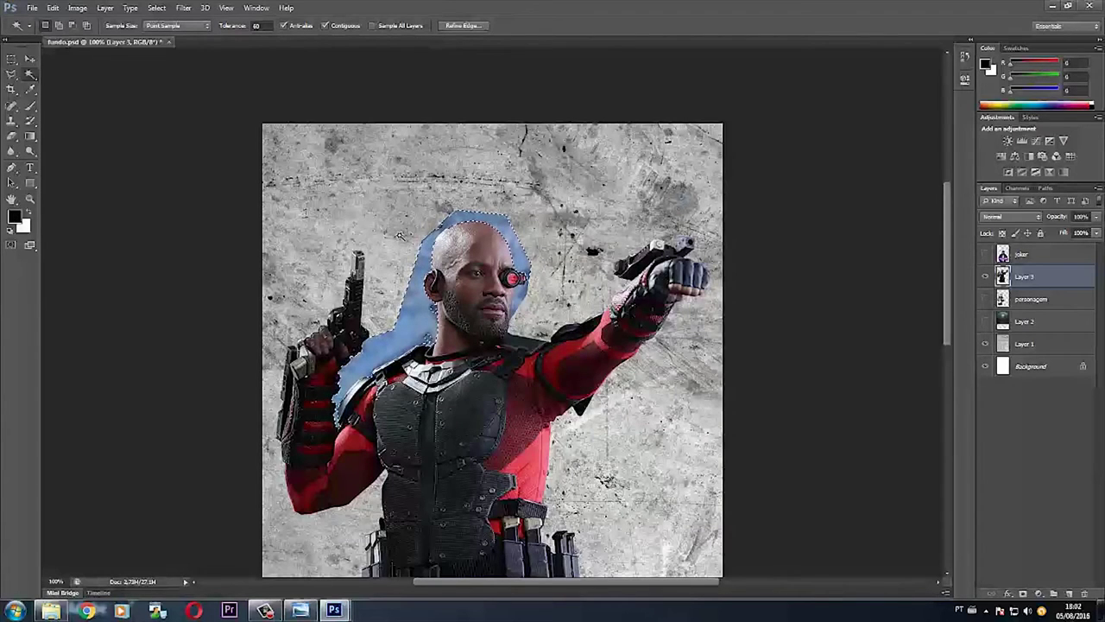
key("Delete")
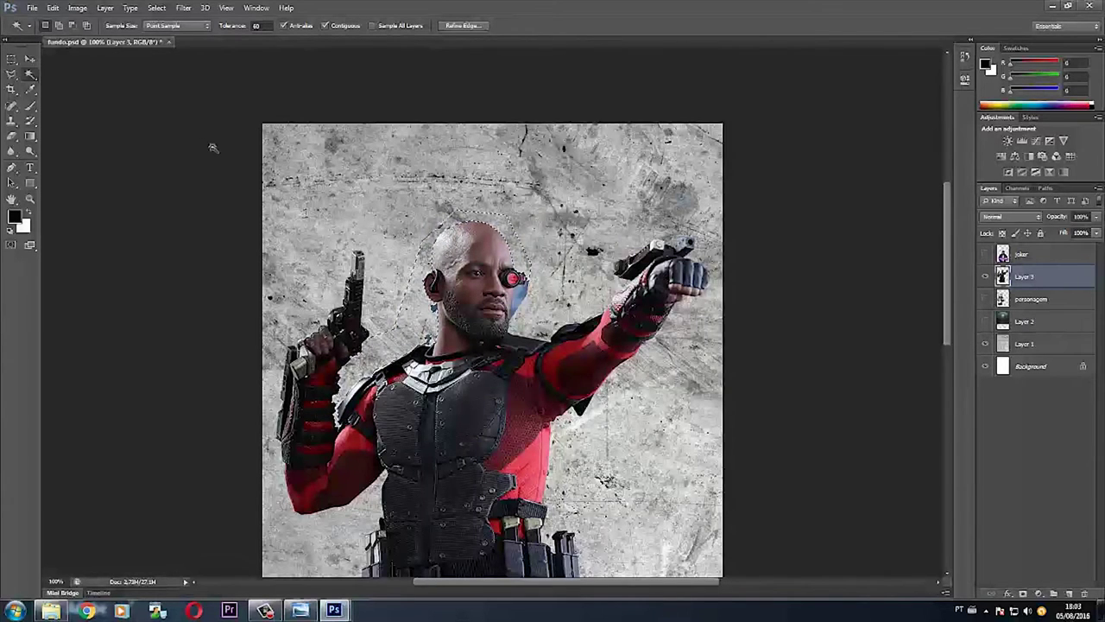
Trace a rough lasso outline along Deadshot's neck and head.
left_click(11, 76)
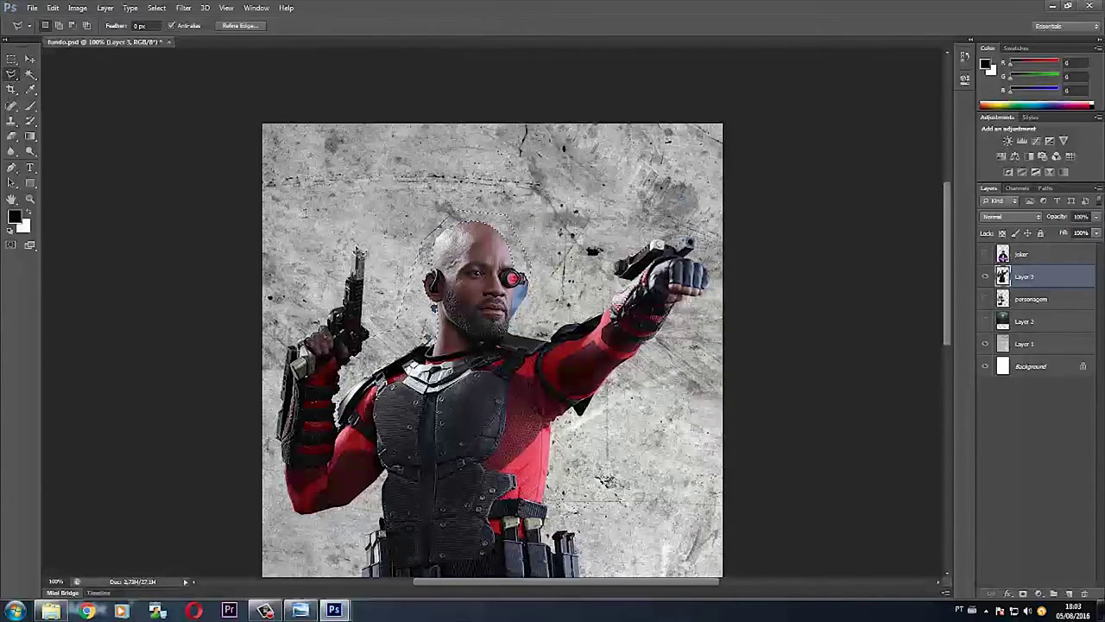
key("ctrl+d")
left_click_drag(389, 257, 399, 335)
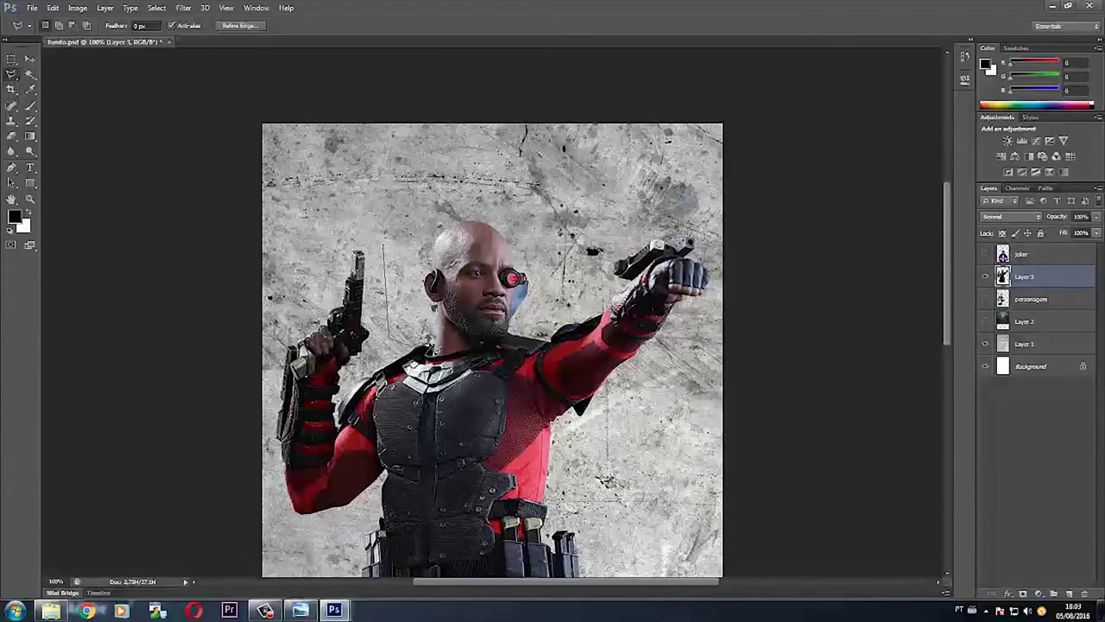
left_click_drag(446, 350, 447, 325)
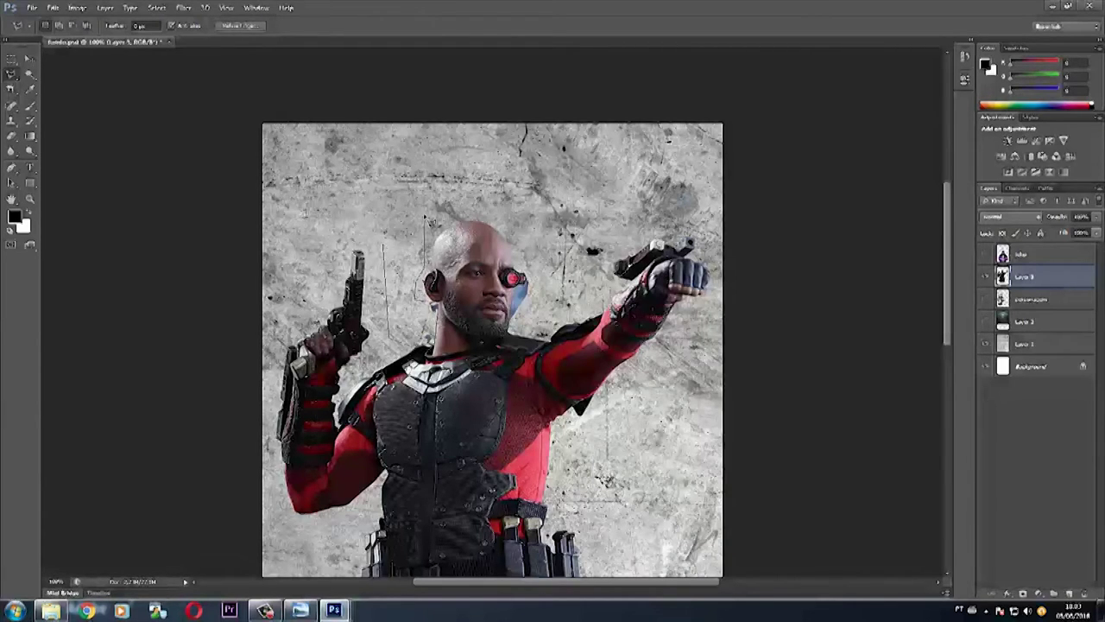
left_click_drag(423, 231, 424, 217)
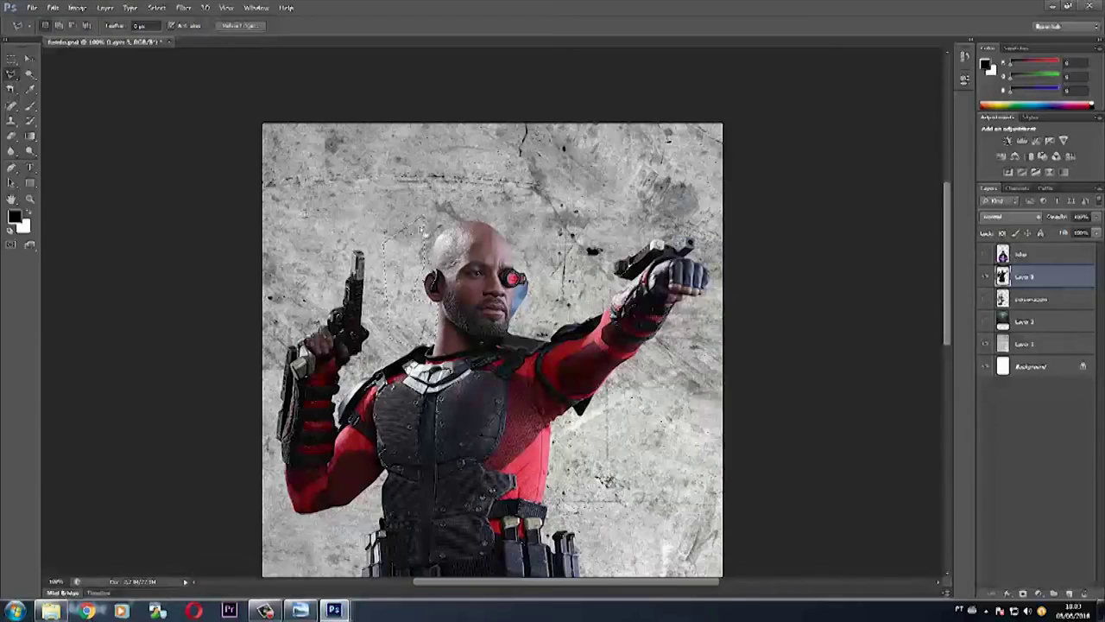
left_click(29, 198)
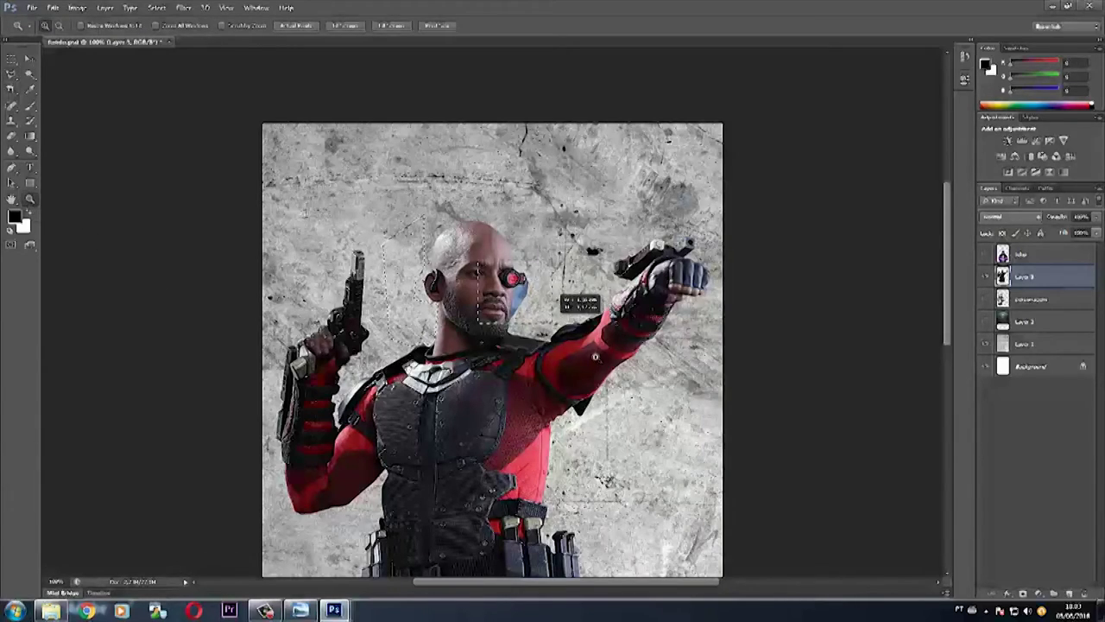
Zoom in on the blue sliver right of the face, set Magic Wand tolerance to 30, and deselect.
left_click(572, 333)
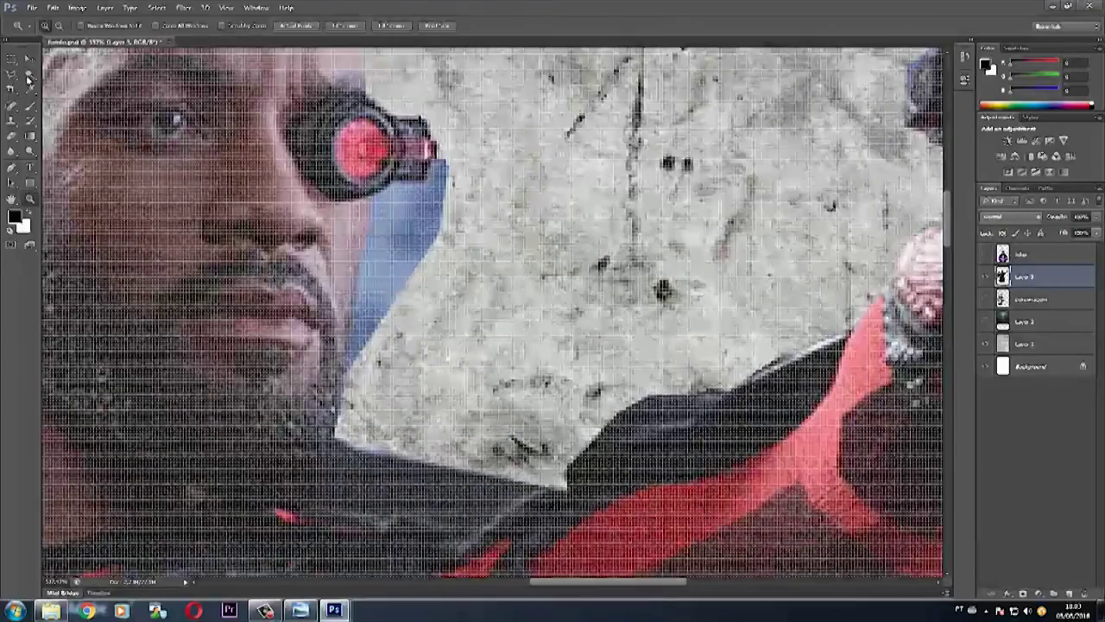
left_click(29, 74)
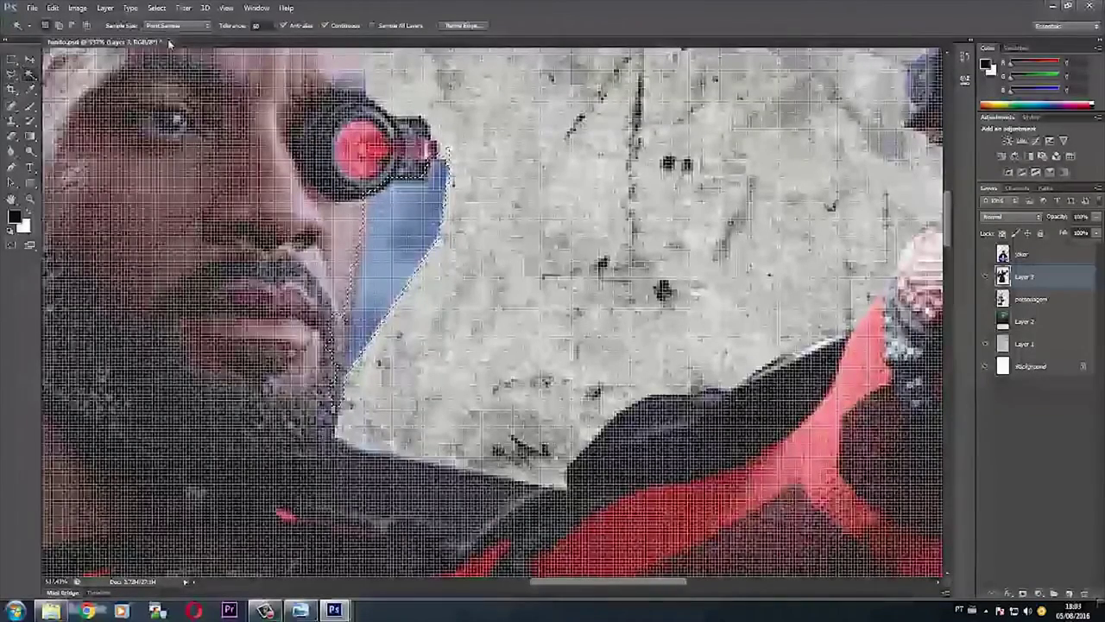
left_click(259, 25)
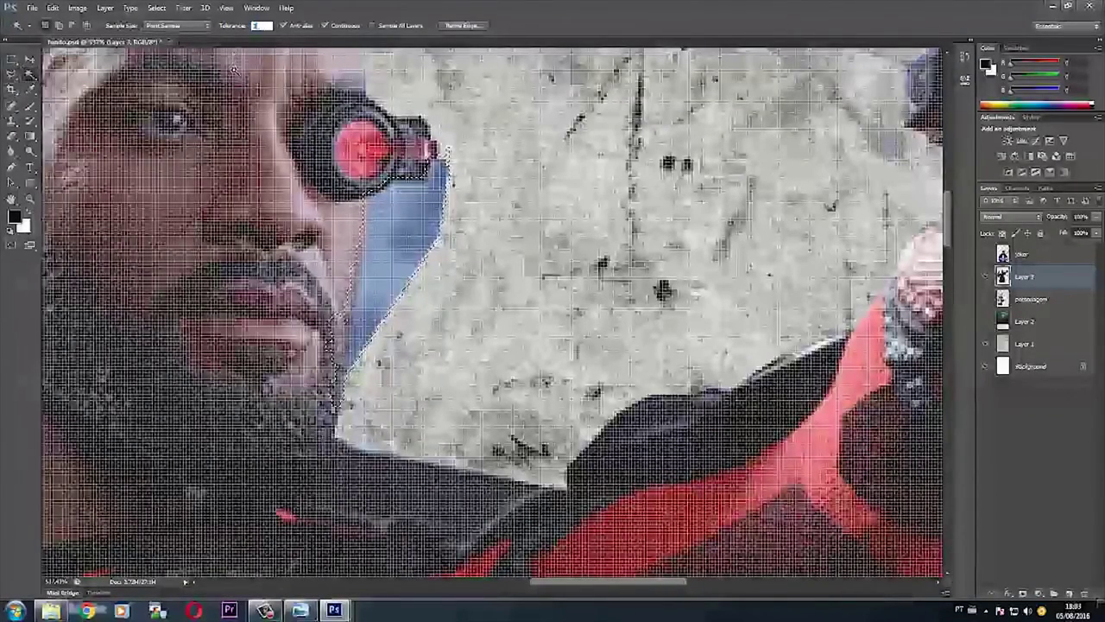
type("30")
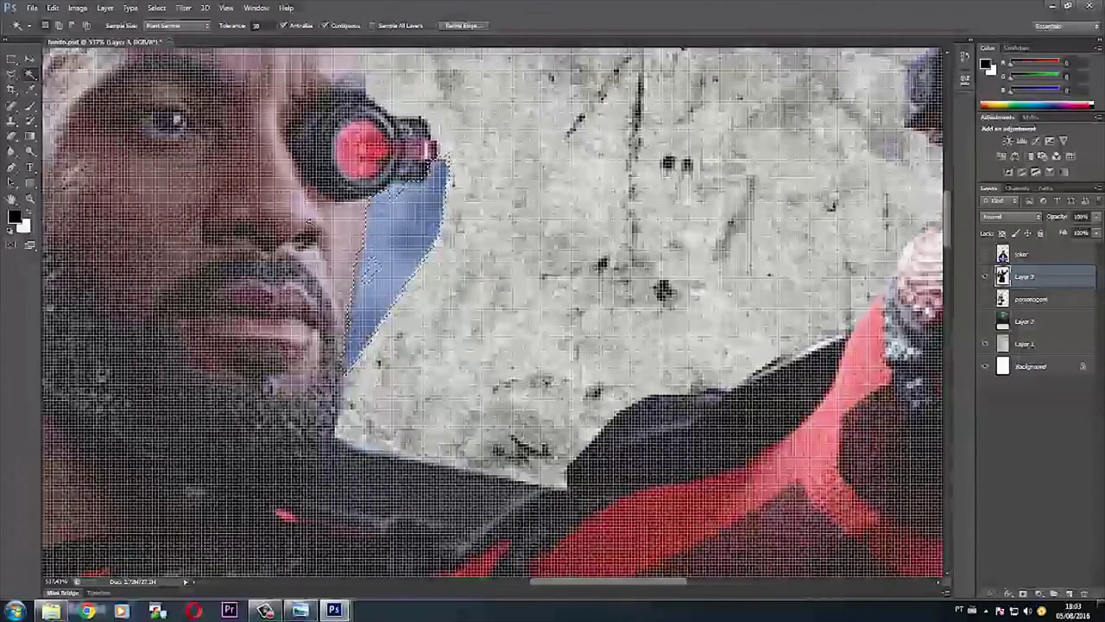
left_click(156, 8)
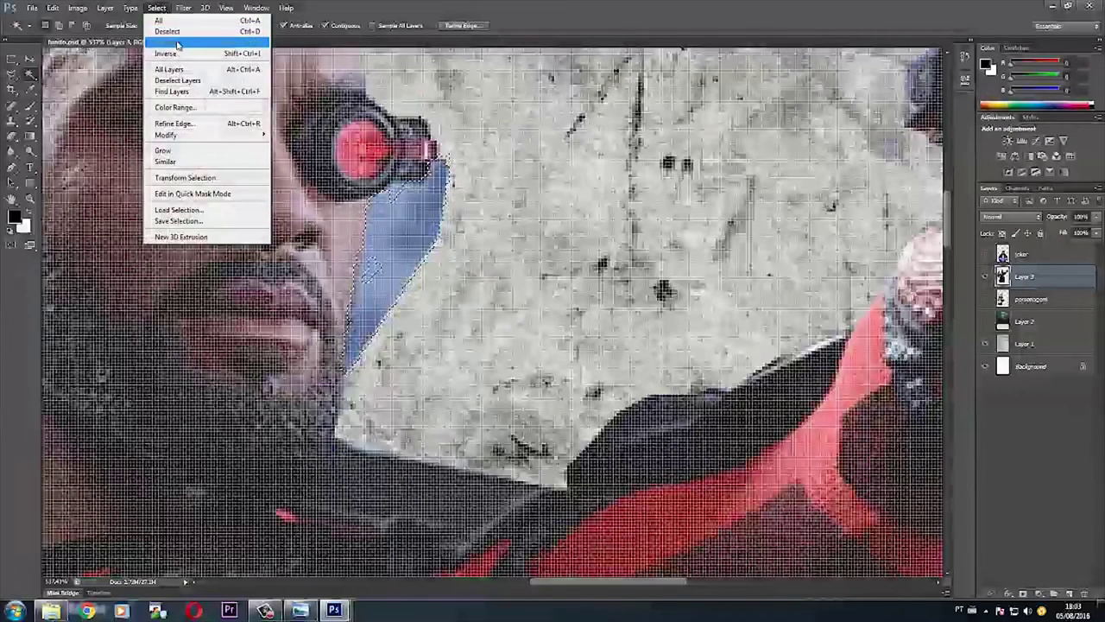
left_click(172, 31)
key("l")
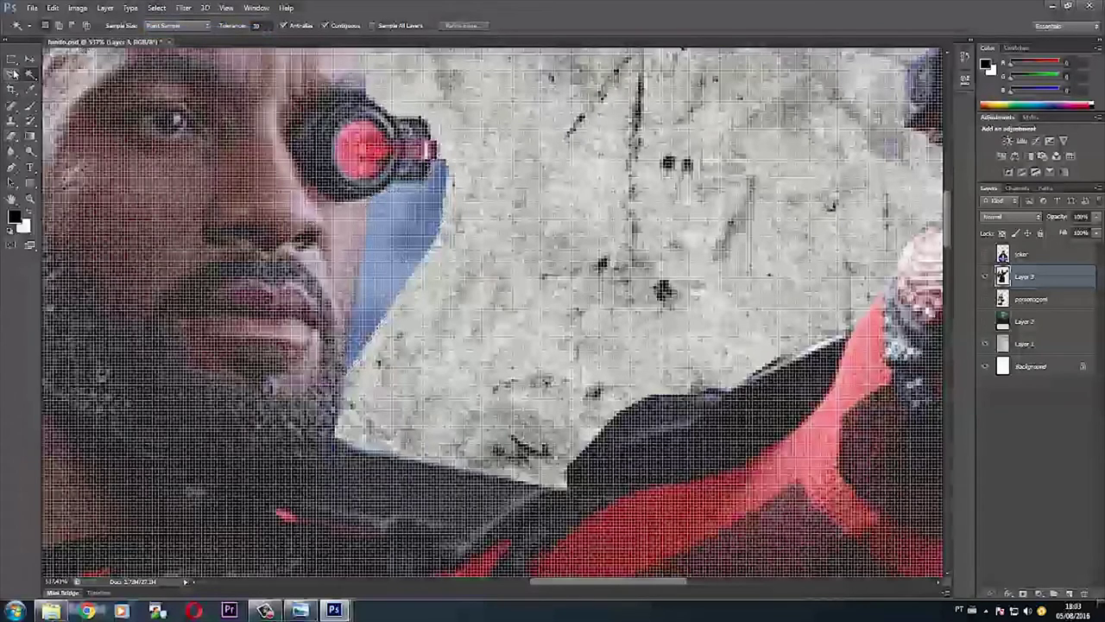
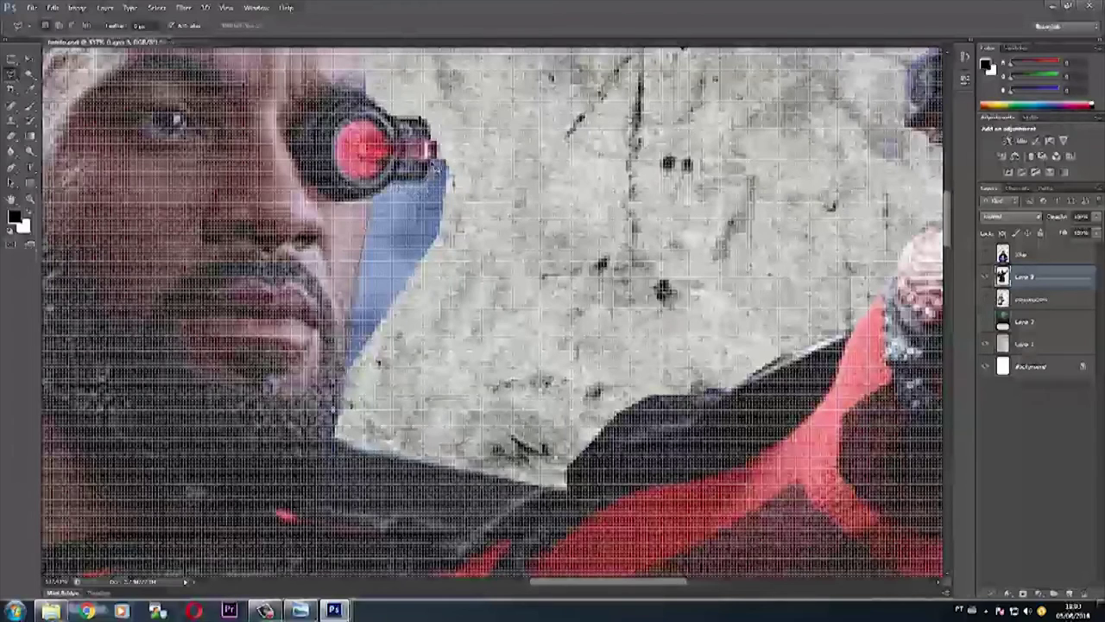
Outline the blue patch beside the red-eyepiece figure's face, delete it and deselect.
left_click(438, 131)
left_click(494, 159)
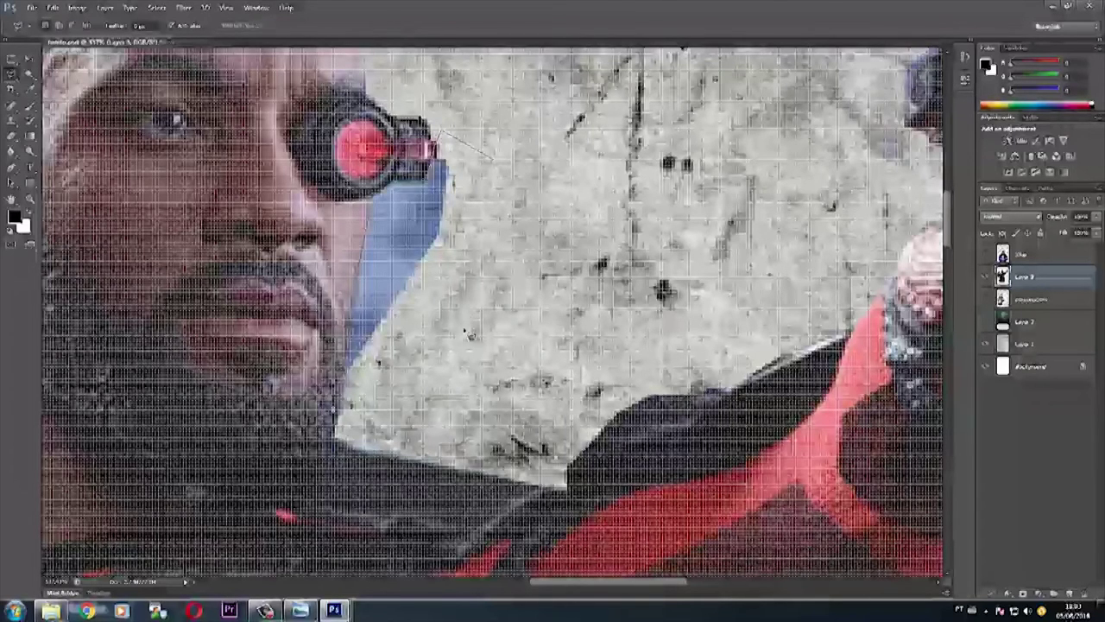
left_click(430, 392)
left_click(347, 371)
left_click(368, 197)
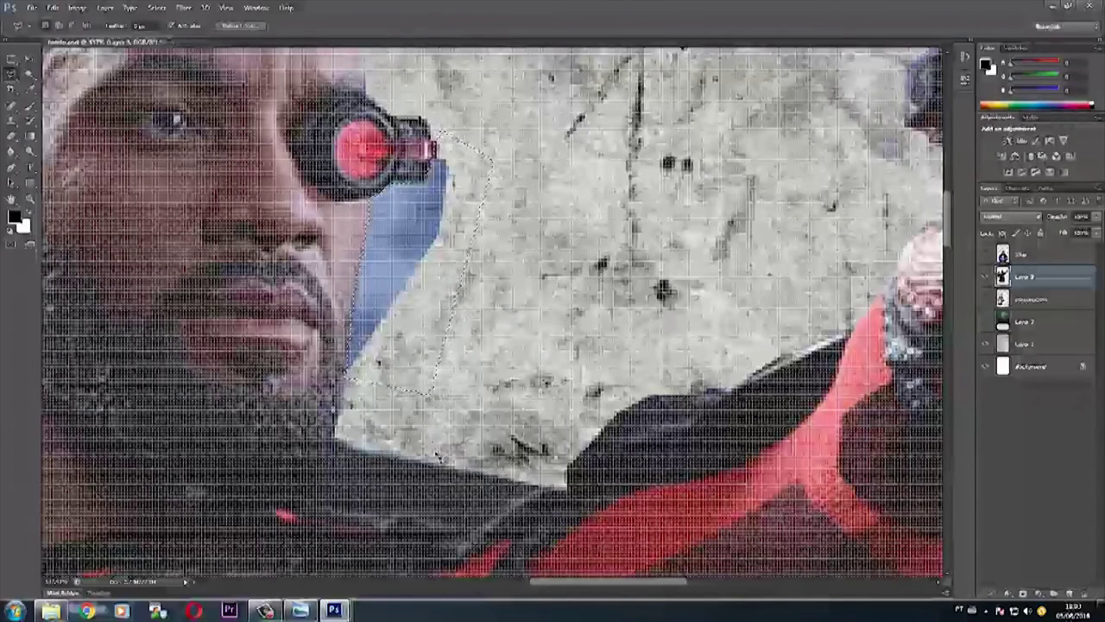
left_click(439, 131)
key("ctrl+d")
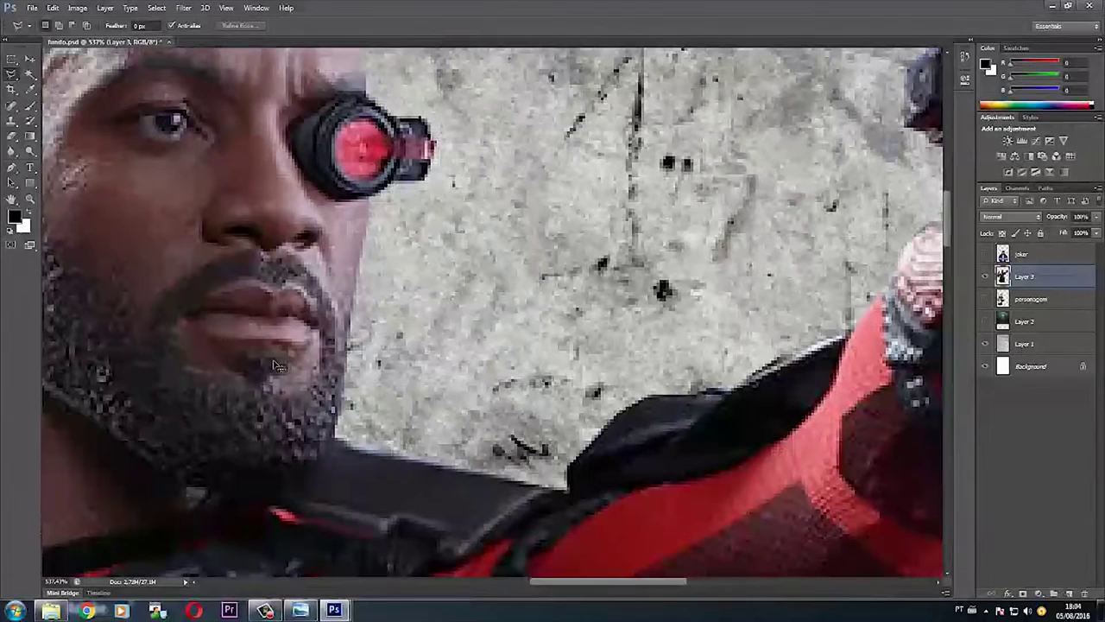
Turn off View > Extras to hide the grid overlay and zoom out.
left_click(234, 10)
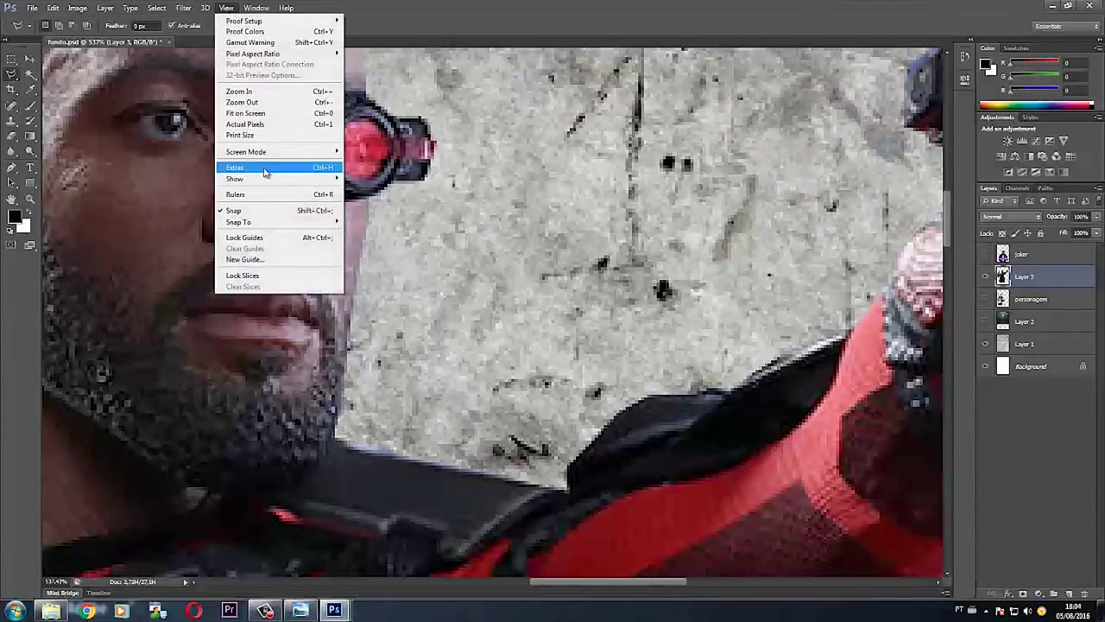
left_click(620, 7)
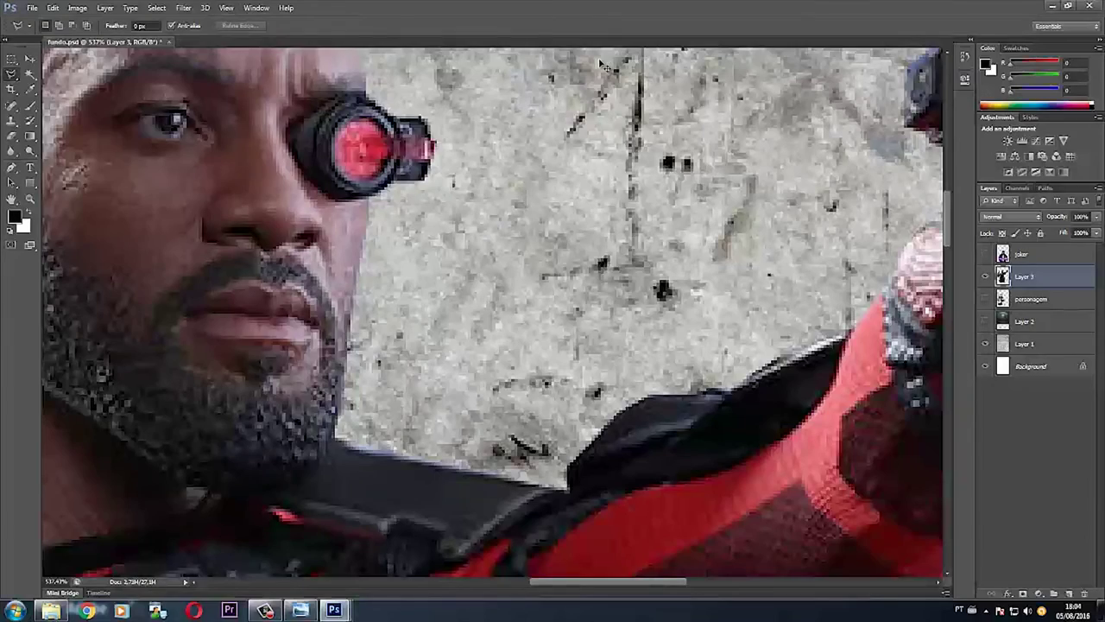
scroll(604, 65, "down", 2)
scroll(604, 65, "down", 2)
scroll(604, 64, "down", 2)
scroll(604, 65, "down", 1)
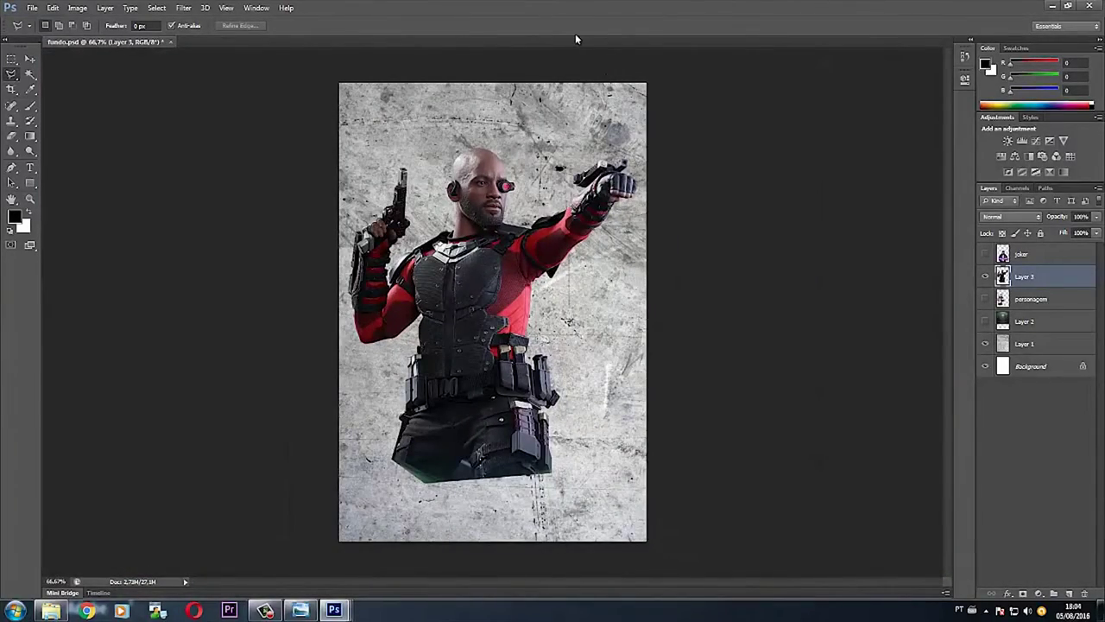
Show the Harley and joker layers and move Deadshot toward the upper right.
left_click(31, 62)
left_click_drag(467, 276, 489, 380)
left_click(985, 299)
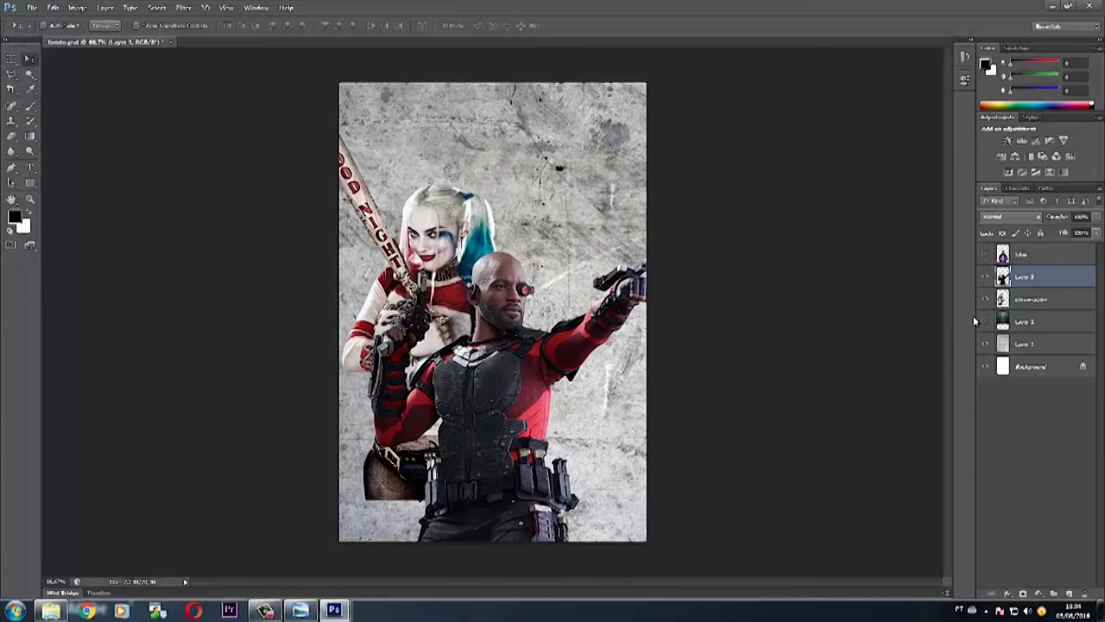
left_click(985, 255)
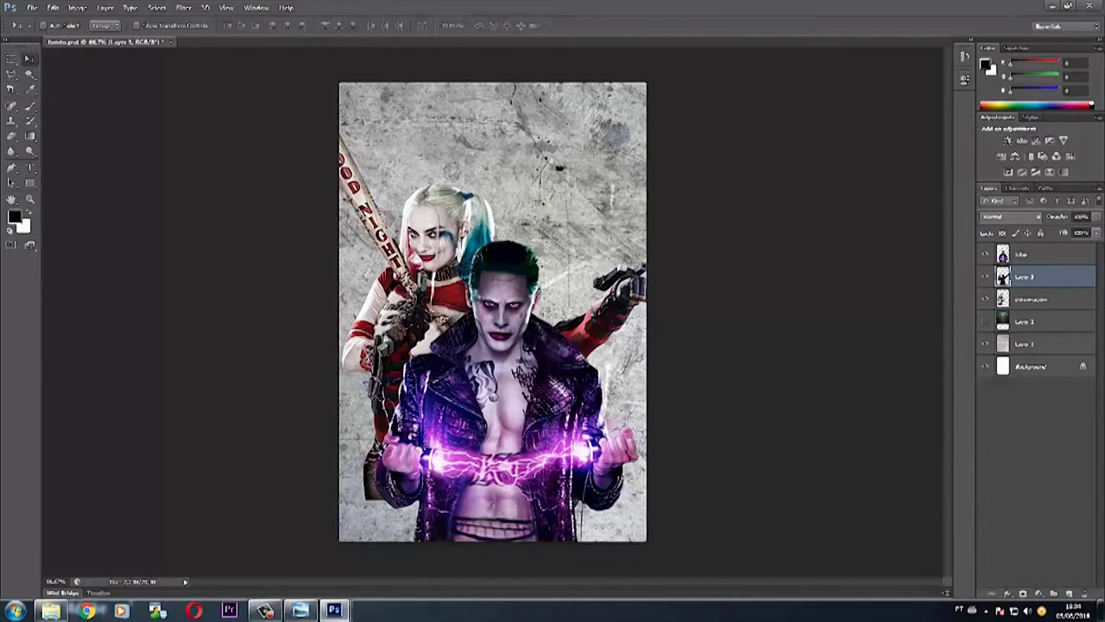
left_click_drag(665, 371, 615, 281)
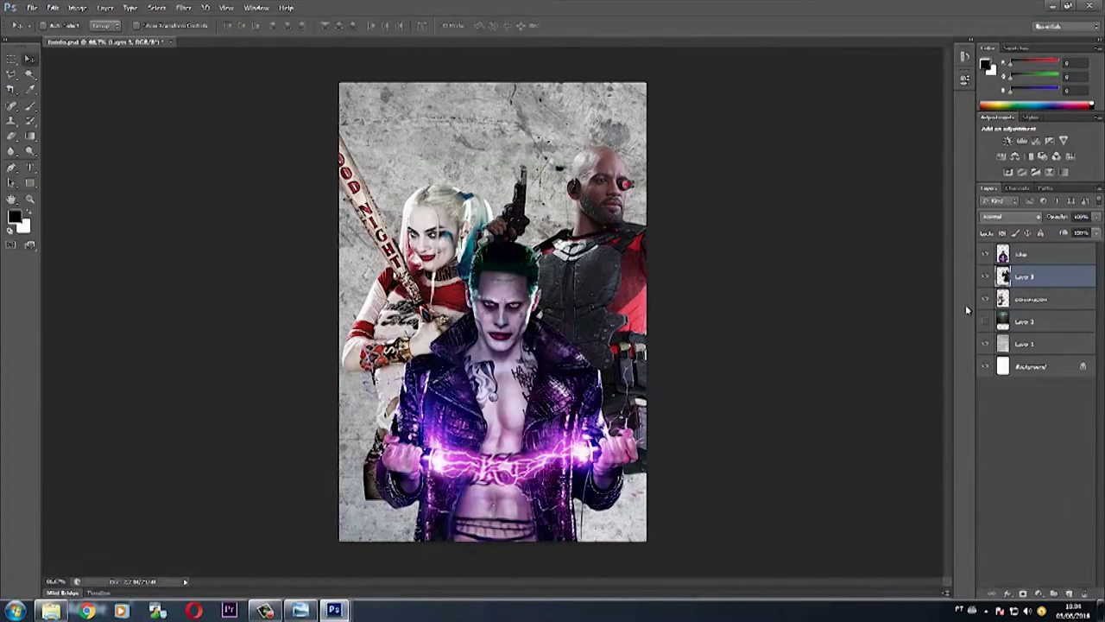
left_click_drag(560, 262, 565, 283)
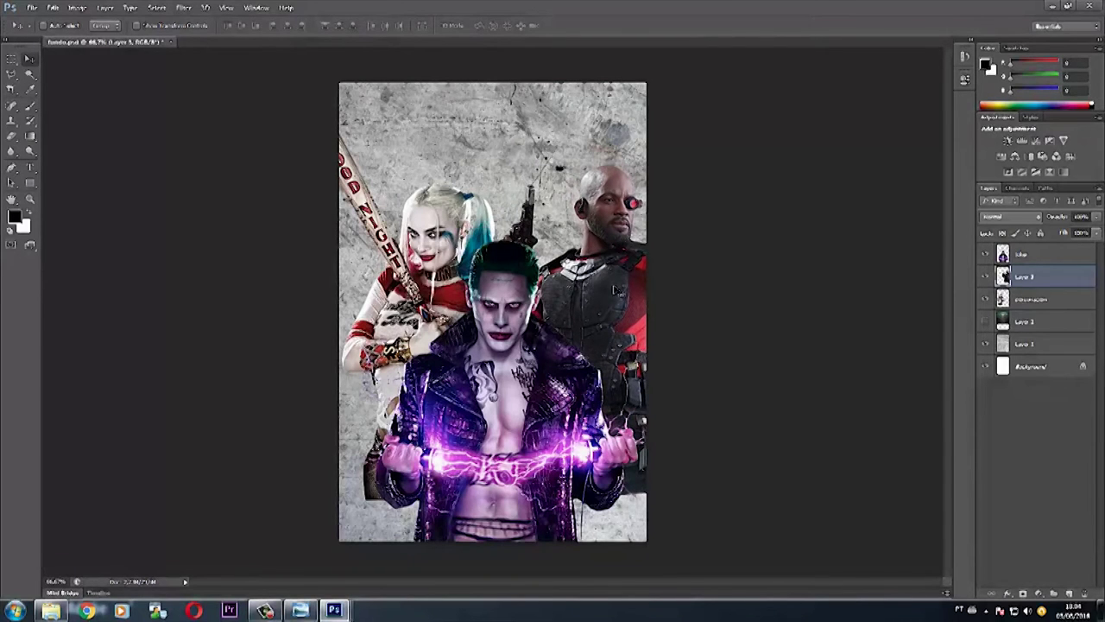
Scale Deadshot to about 83% and tilt him 2.65° behind the Joker.
key("ctrl+t")
left_click_drag(765, 168, 714, 212)
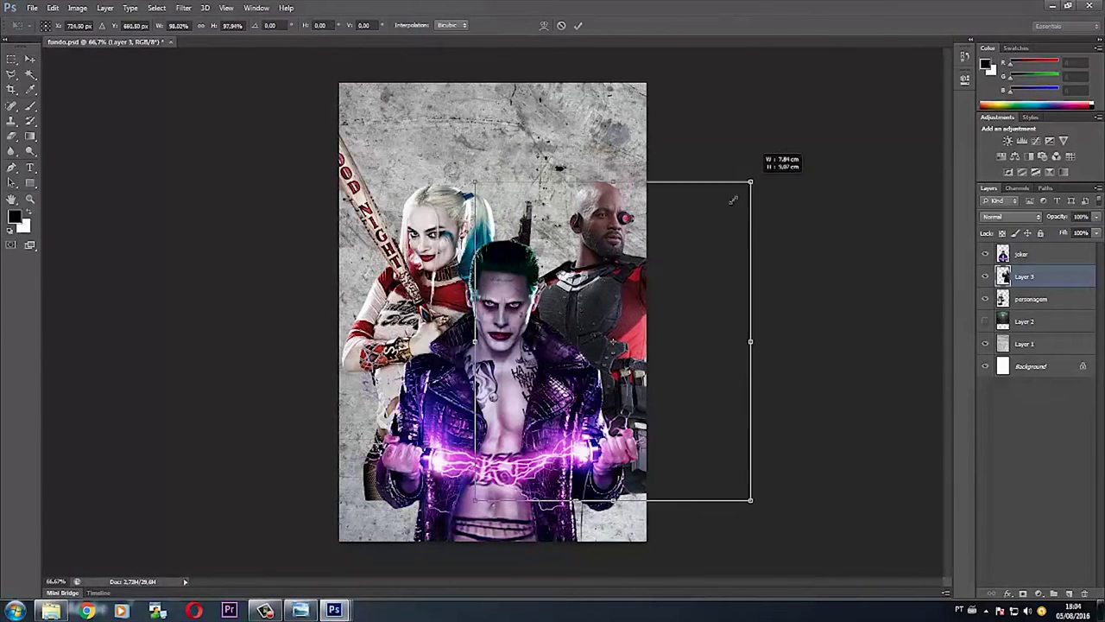
left_click_drag(630, 276, 619, 229)
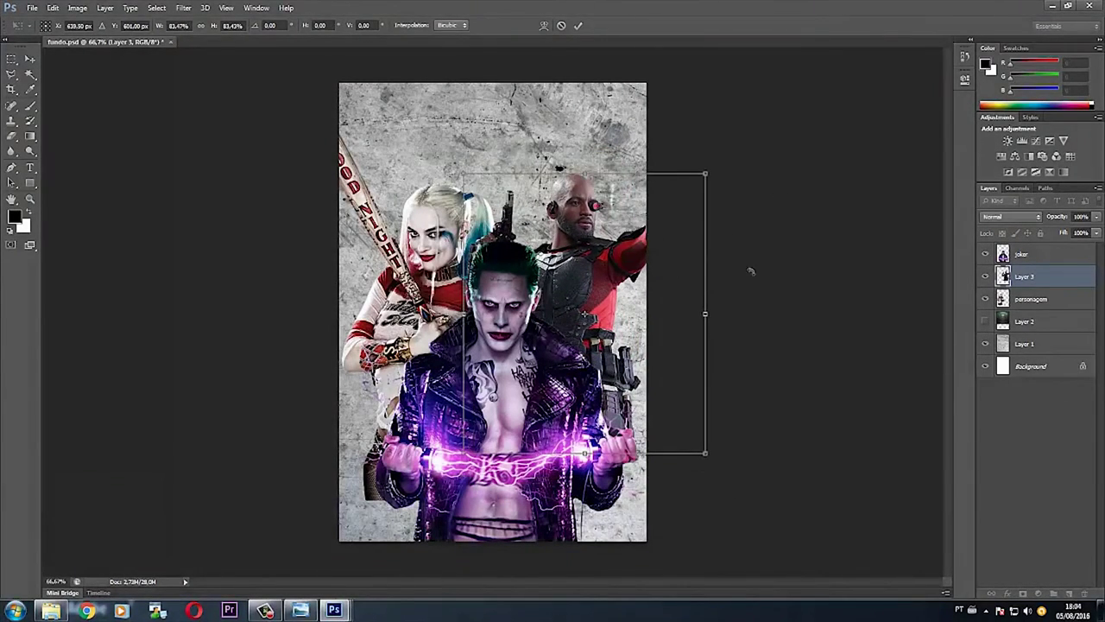
left_click_drag(751, 284, 747, 293)
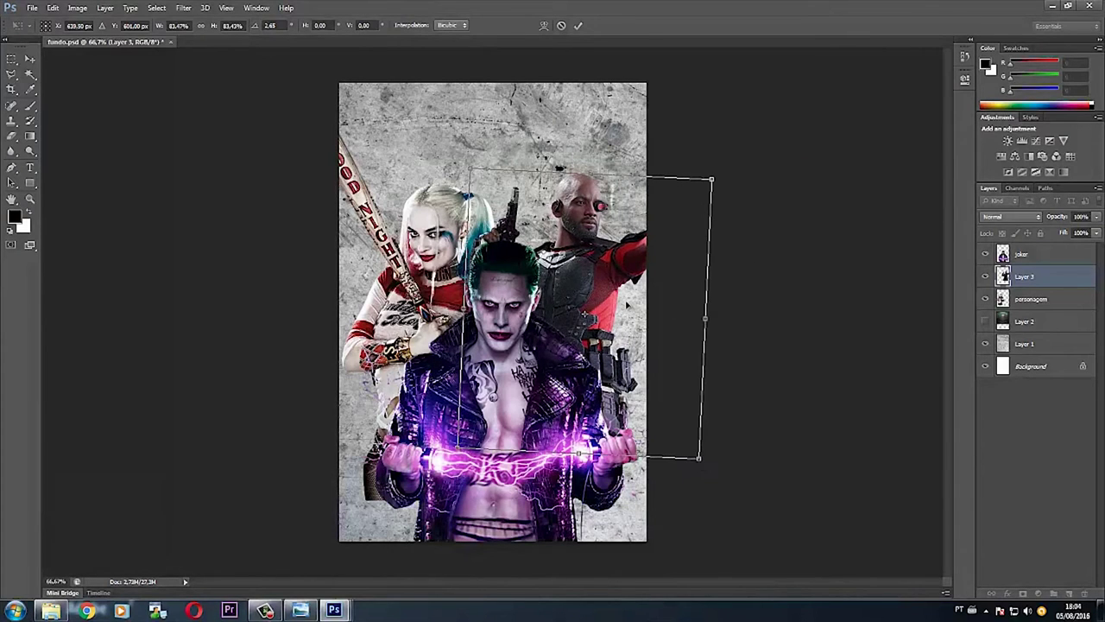
left_click_drag(628, 307, 619, 298)
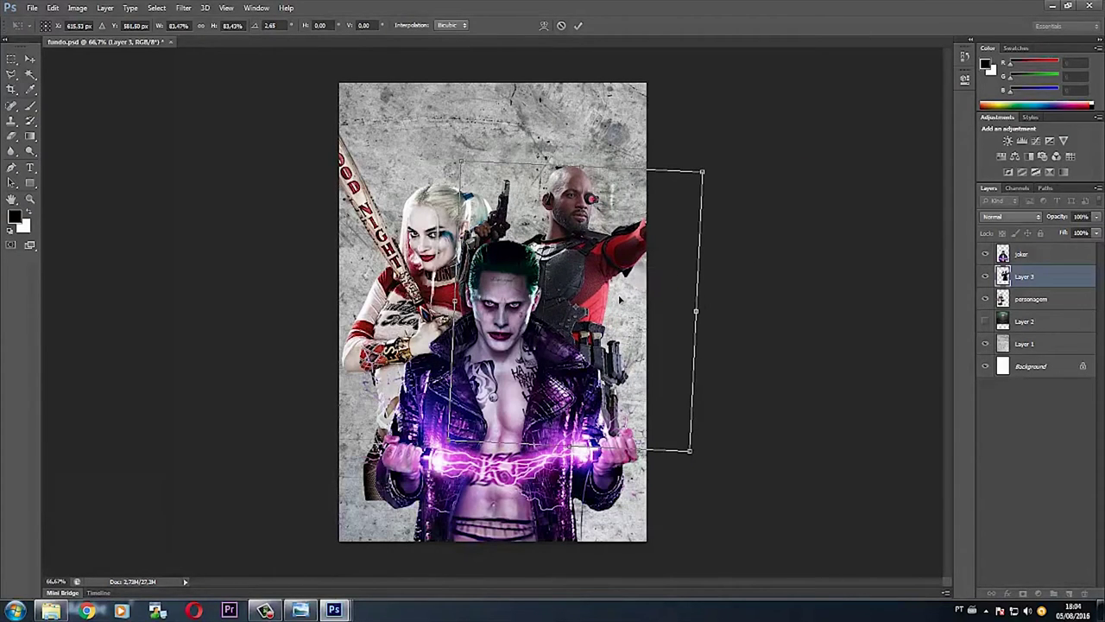
key("Return")
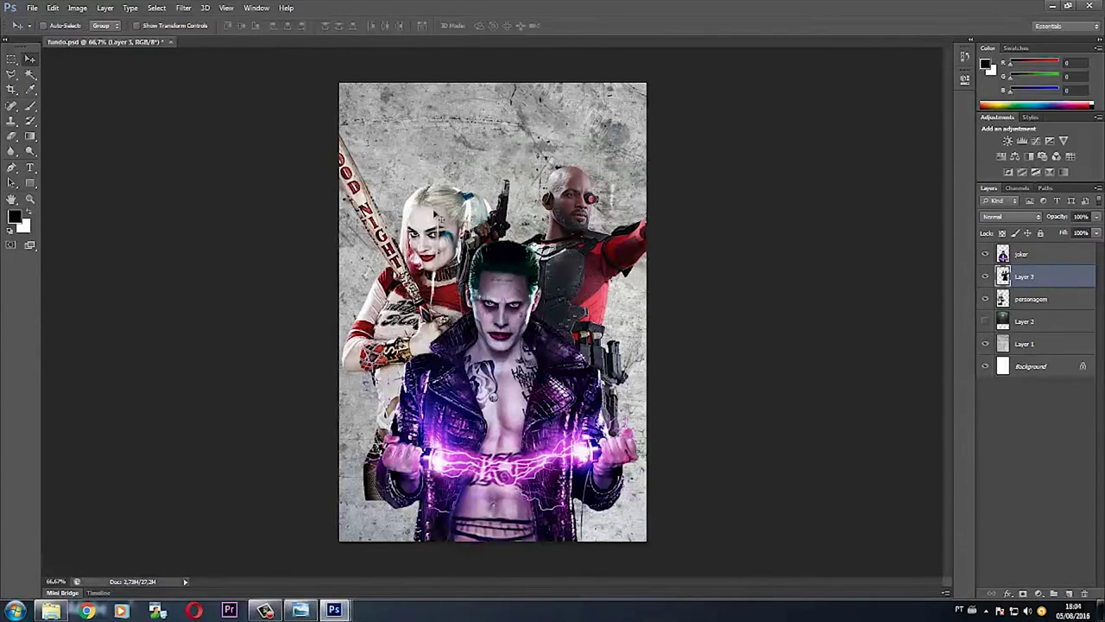
Shrink Harley Quinn on the personagem layer to about 88% with a slight tilt, then open the reference poster.
left_click(985, 298)
left_click(1027, 298)
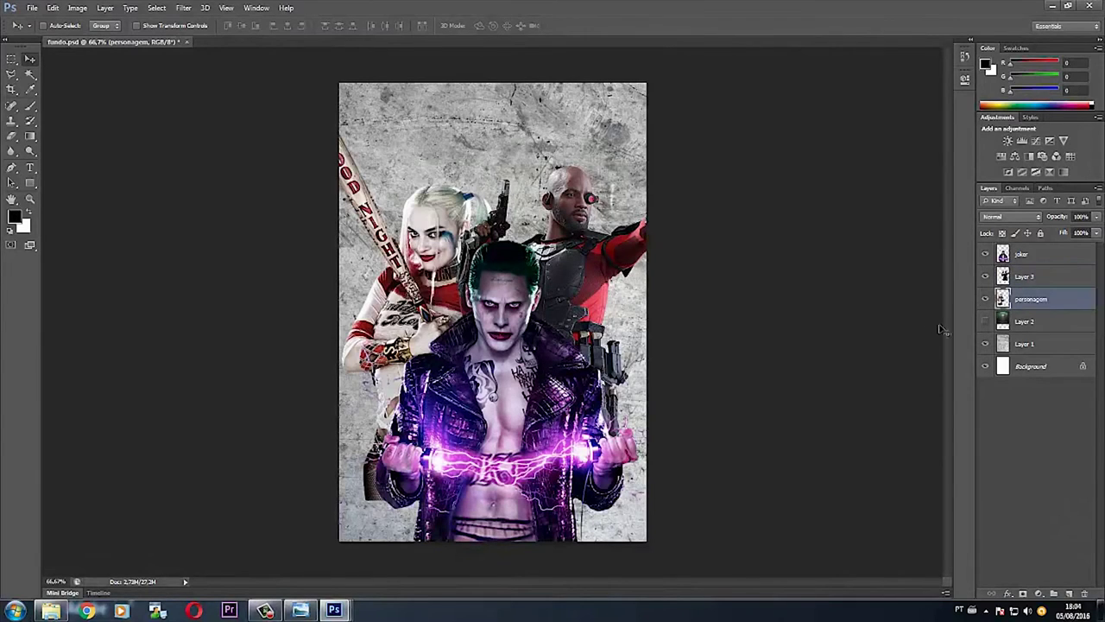
key("ctrl+t")
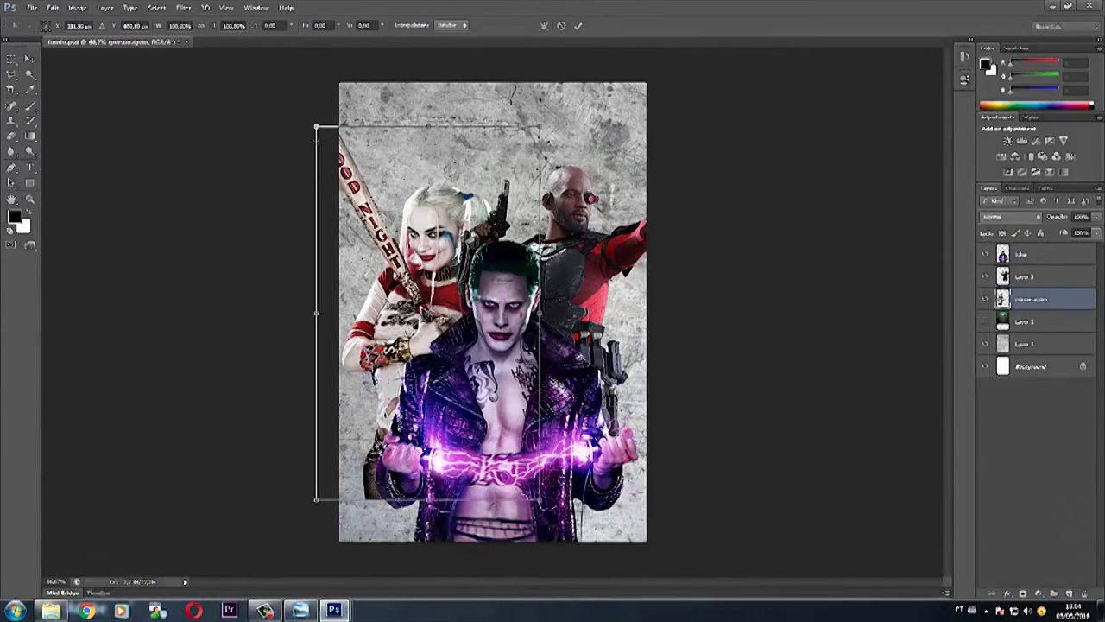
left_click_drag(316, 127, 344, 173)
left_click_drag(480, 216, 452, 165)
mouse_move(600, 322)
left_mouse_down()
mouse_move(473, 330)
mouse_move(480, 309)
left_mouse_up()
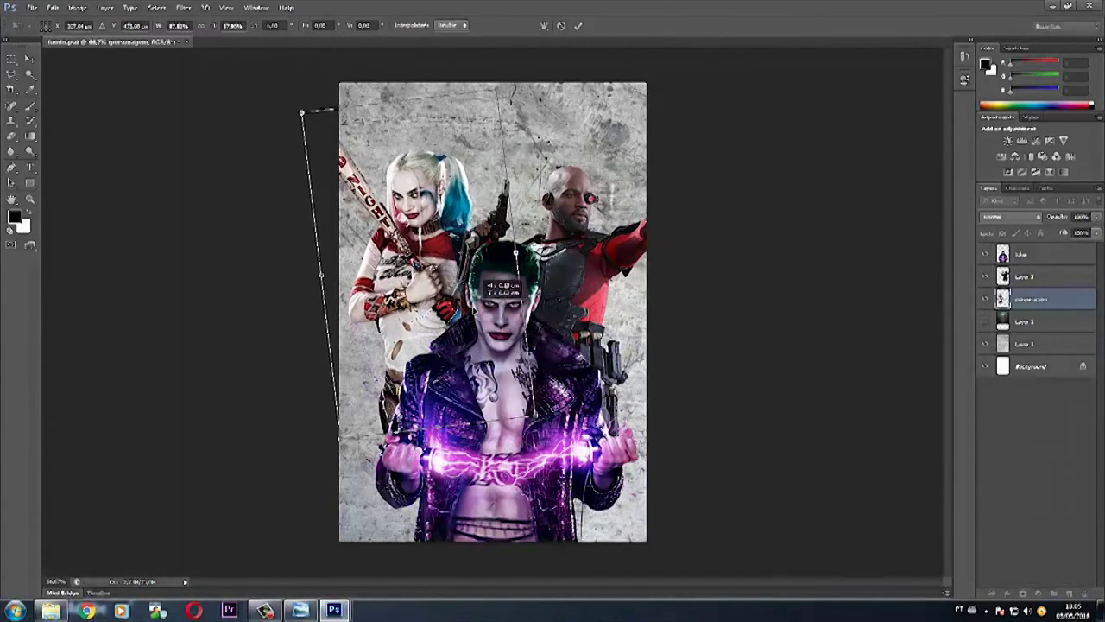
mouse_move(470, 312)
left_mouse_down()
mouse_move(547, 326)
mouse_move(466, 303)
left_mouse_up()
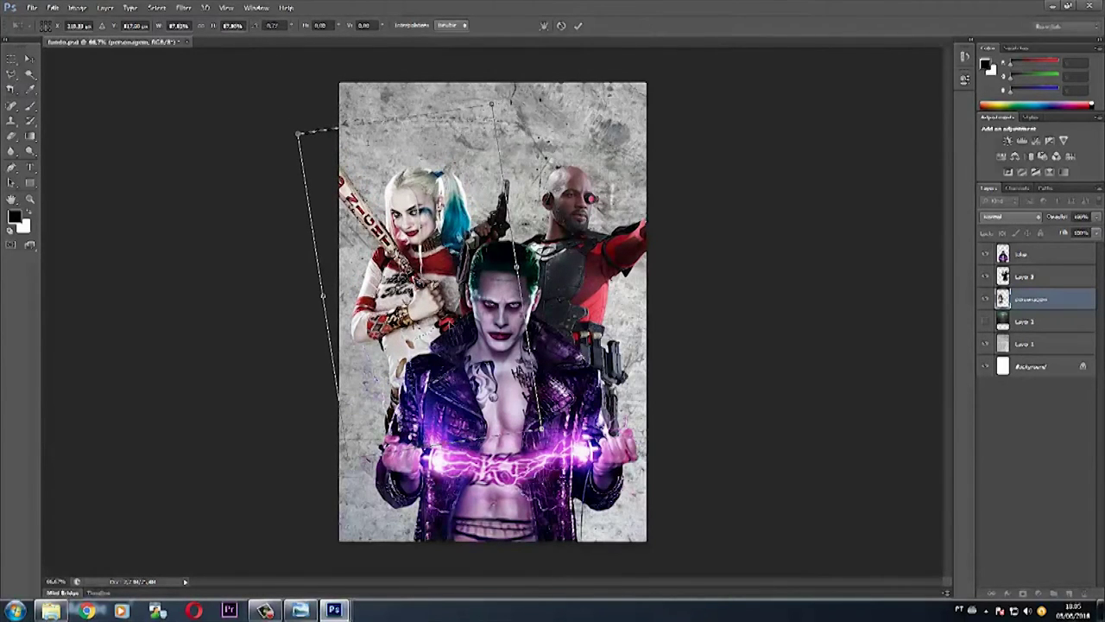
key("Return")
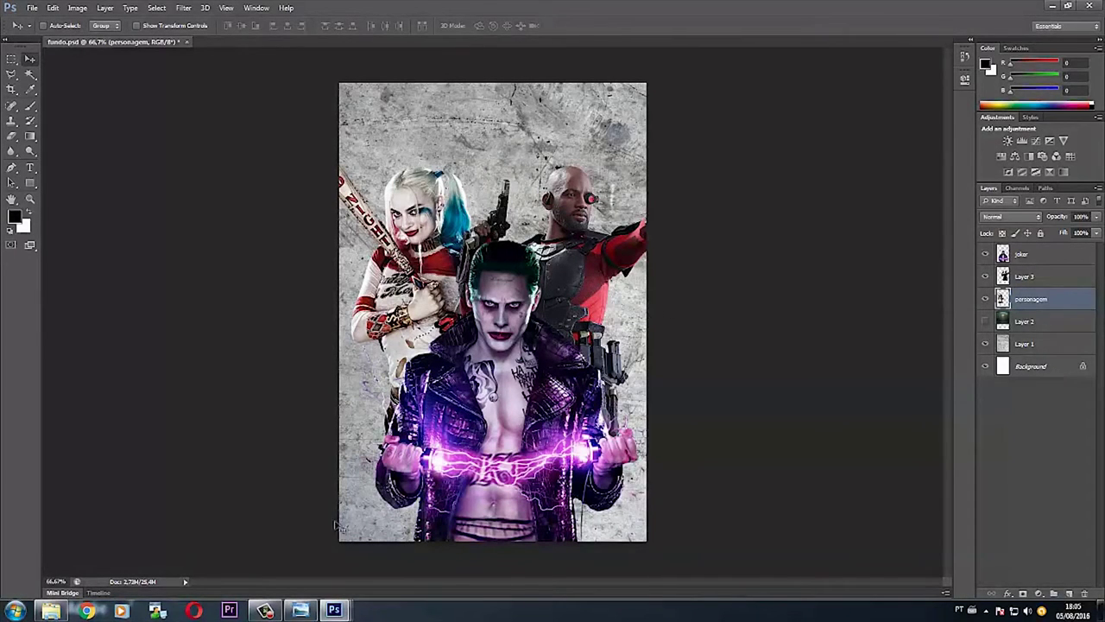
left_click(301, 609)
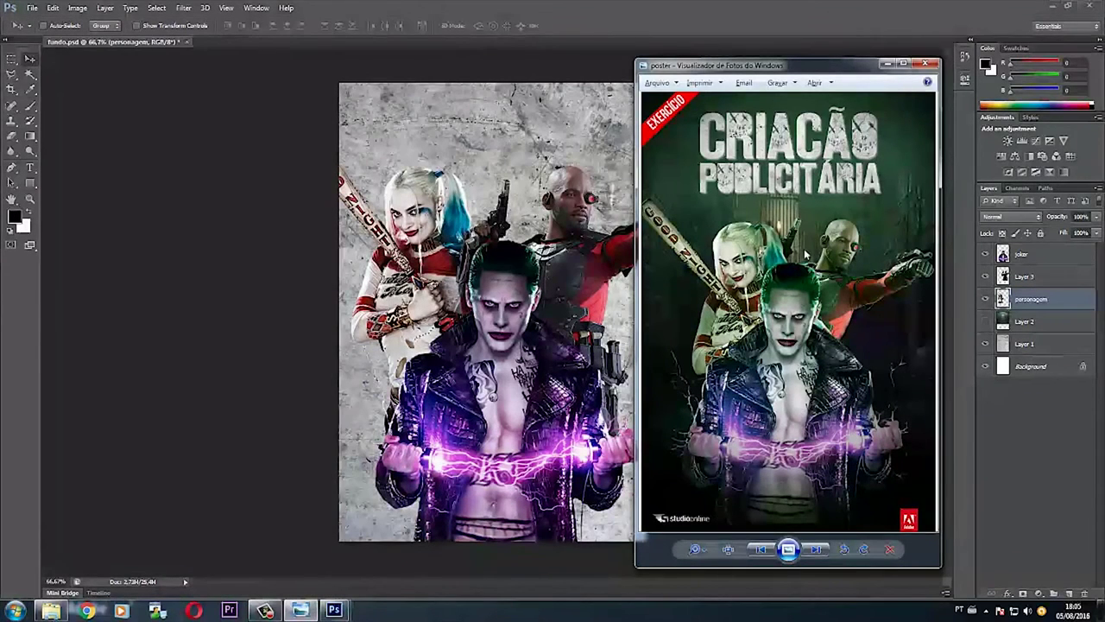
Shrink the Joker slightly and lower him on the poster.
left_click(488, 352)
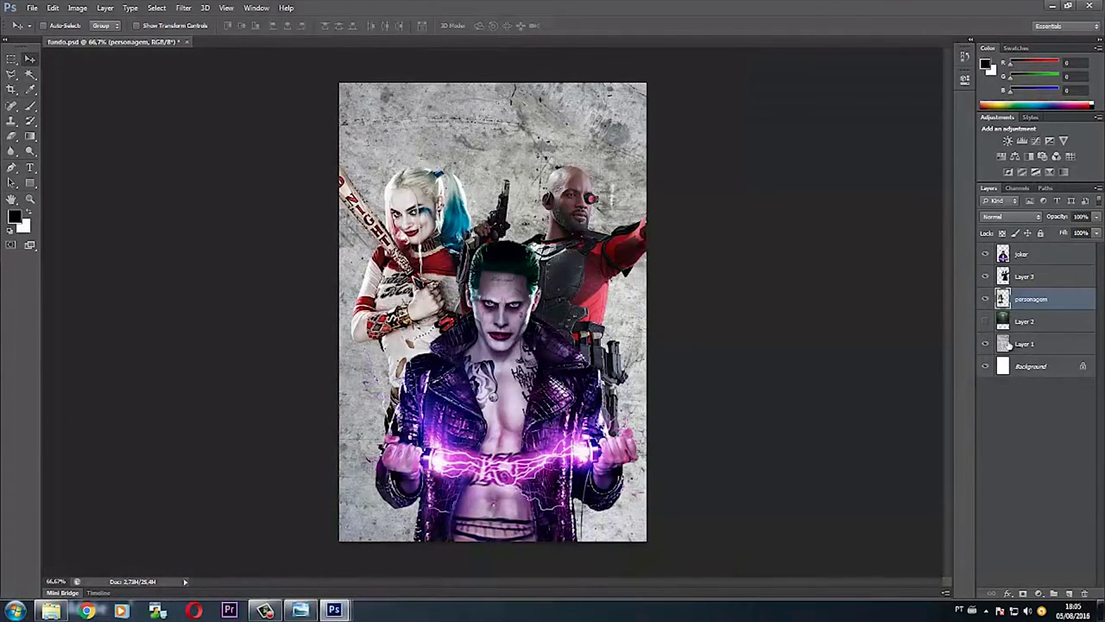
left_click(985, 299)
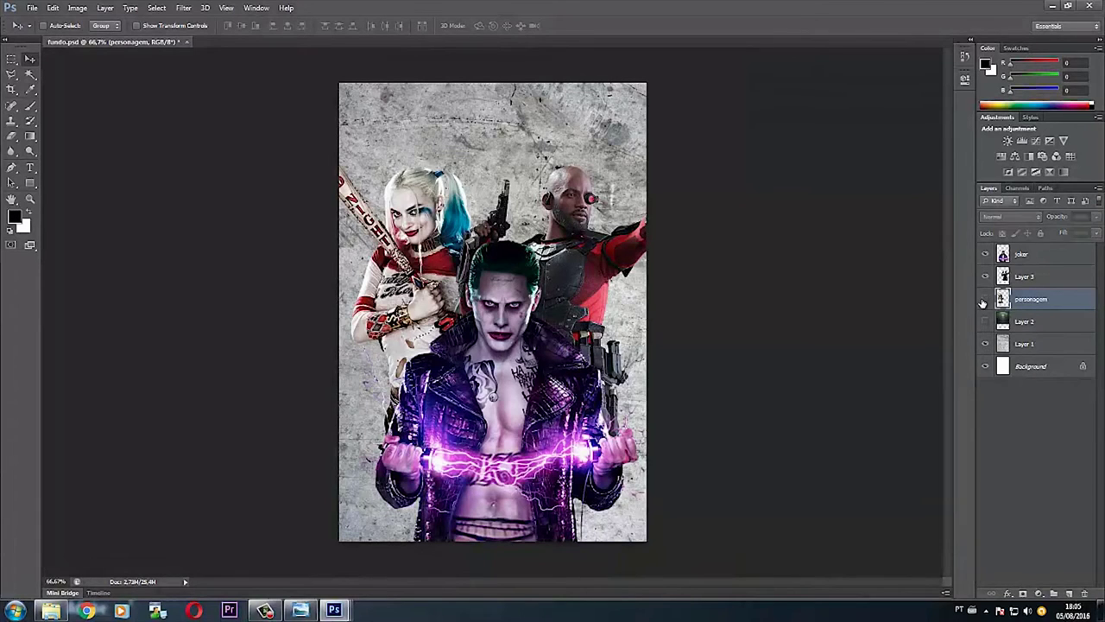
left_click(985, 299)
left_click(1019, 255)
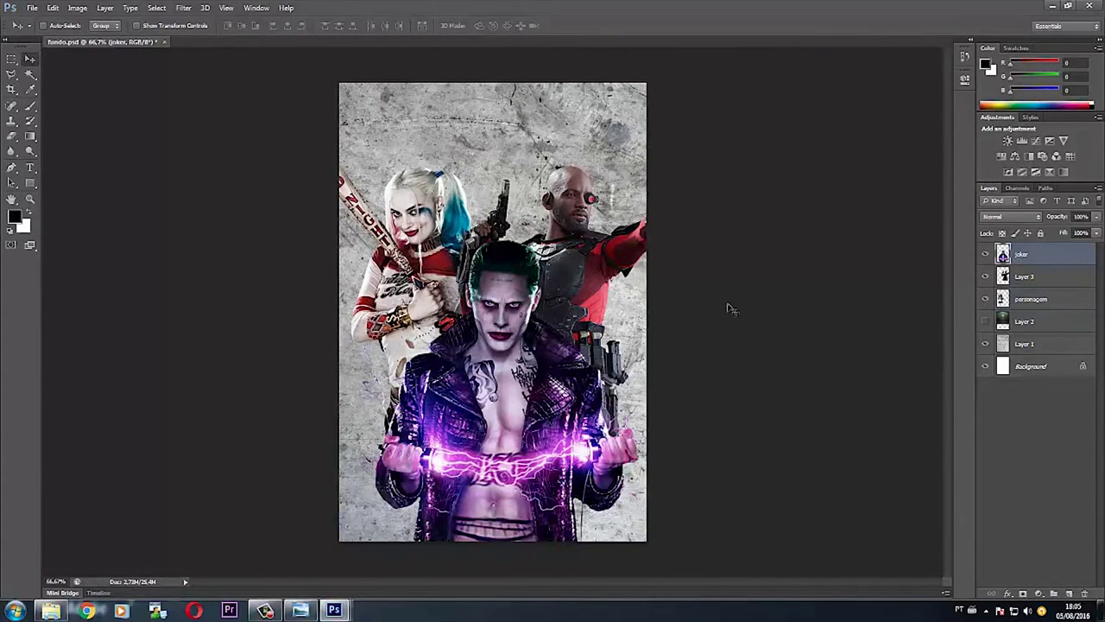
key("ctrl+t")
left_click_drag(670, 236, 647, 249)
left_click_drag(596, 367, 615, 341)
key("Return")
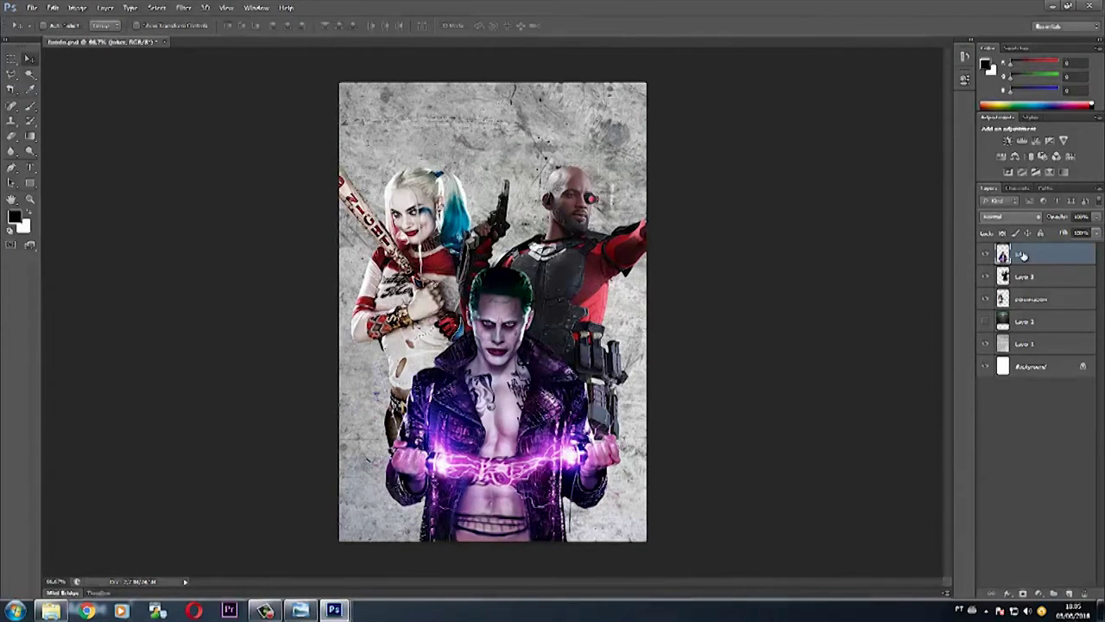
Scale Harley Quinn and Deadshot together to about 82%.
left_click(1035, 276)
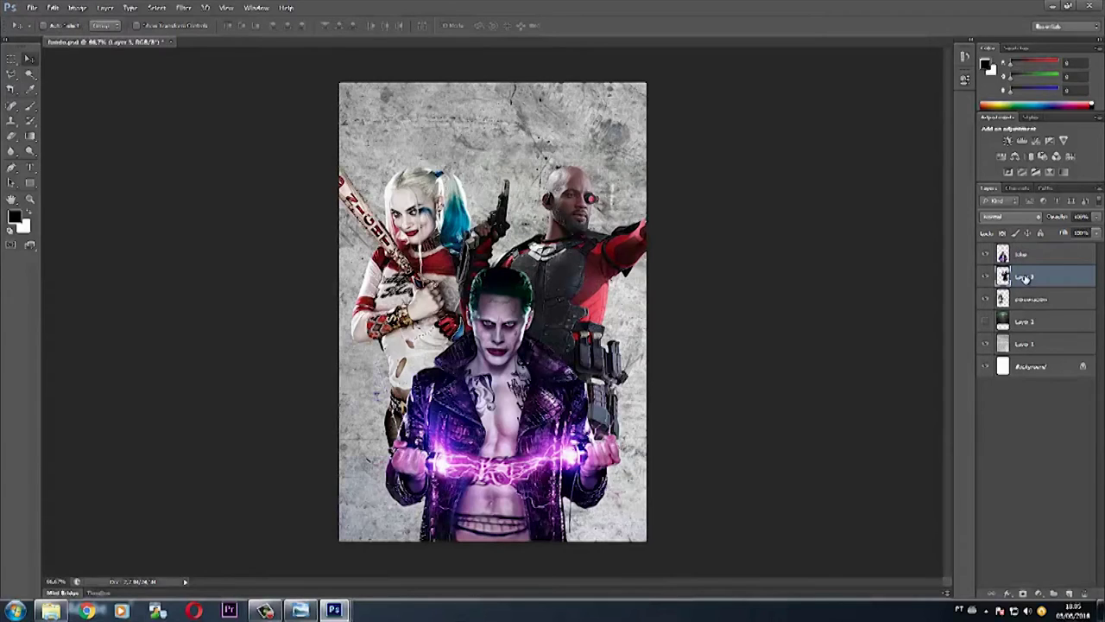
left_click(1038, 300, "ctrl")
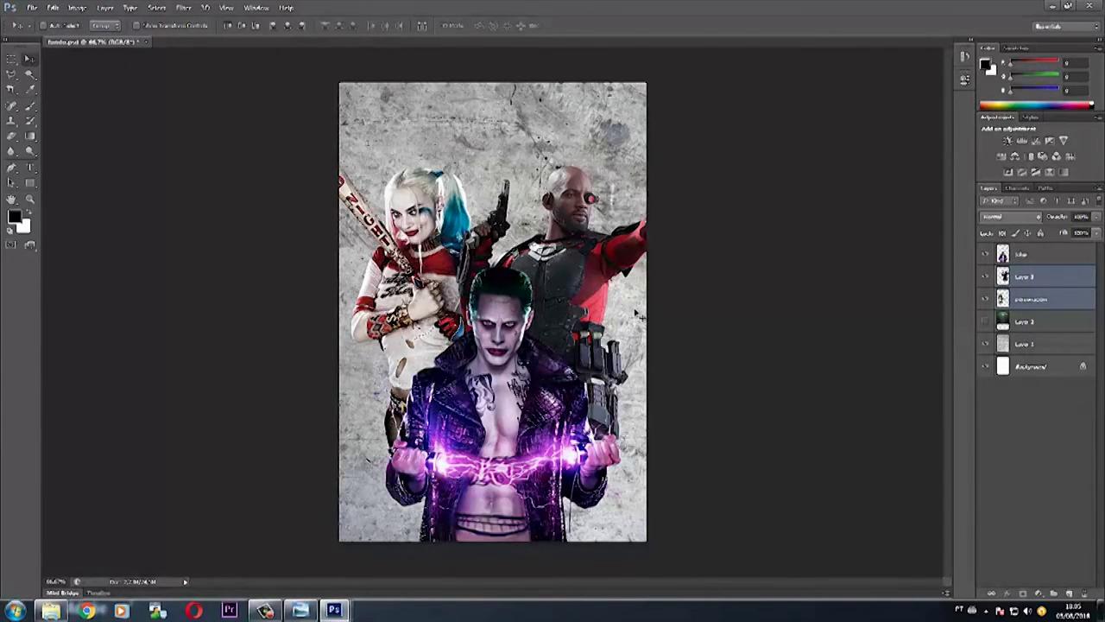
key("ctrl+t")
left_click_drag(701, 132, 631, 187)
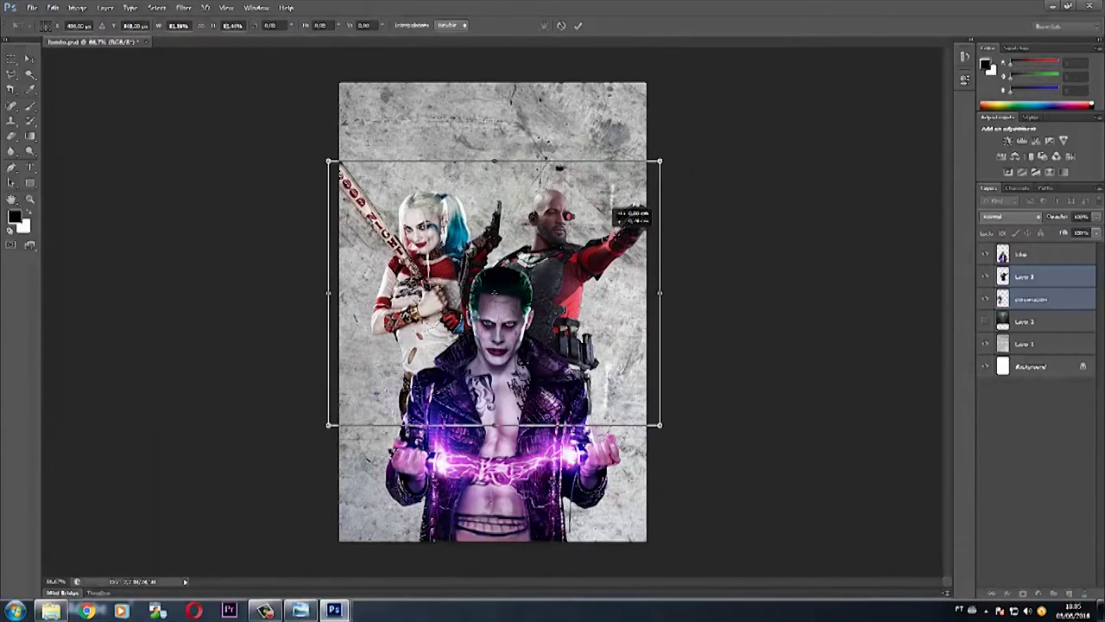
left_click_drag(631, 187, 649, 181)
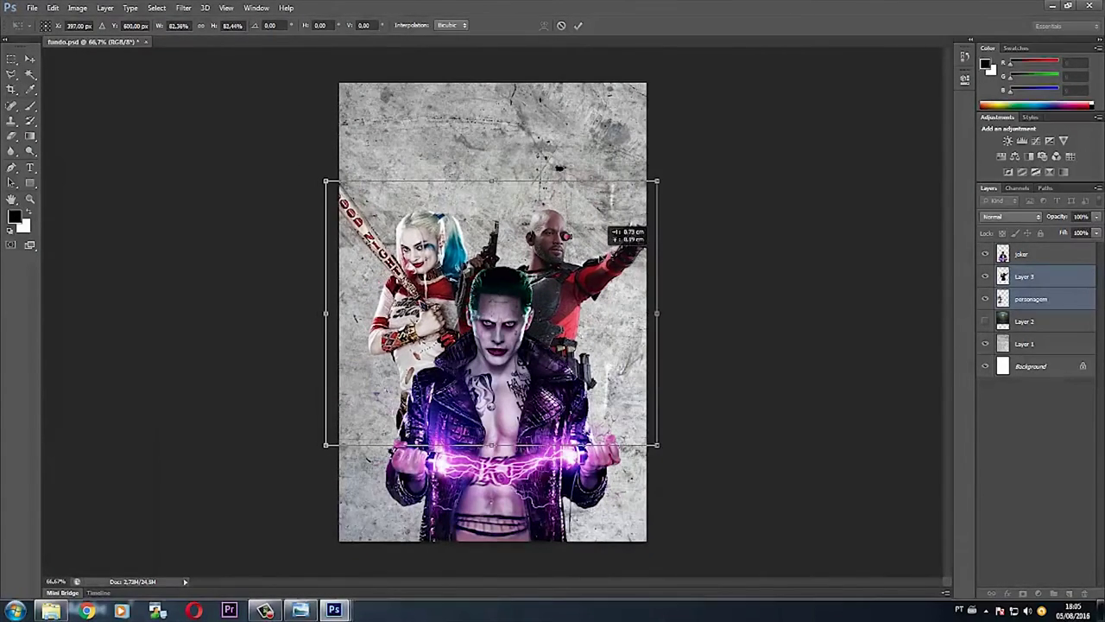
key("Return")
key("alt+Tab")
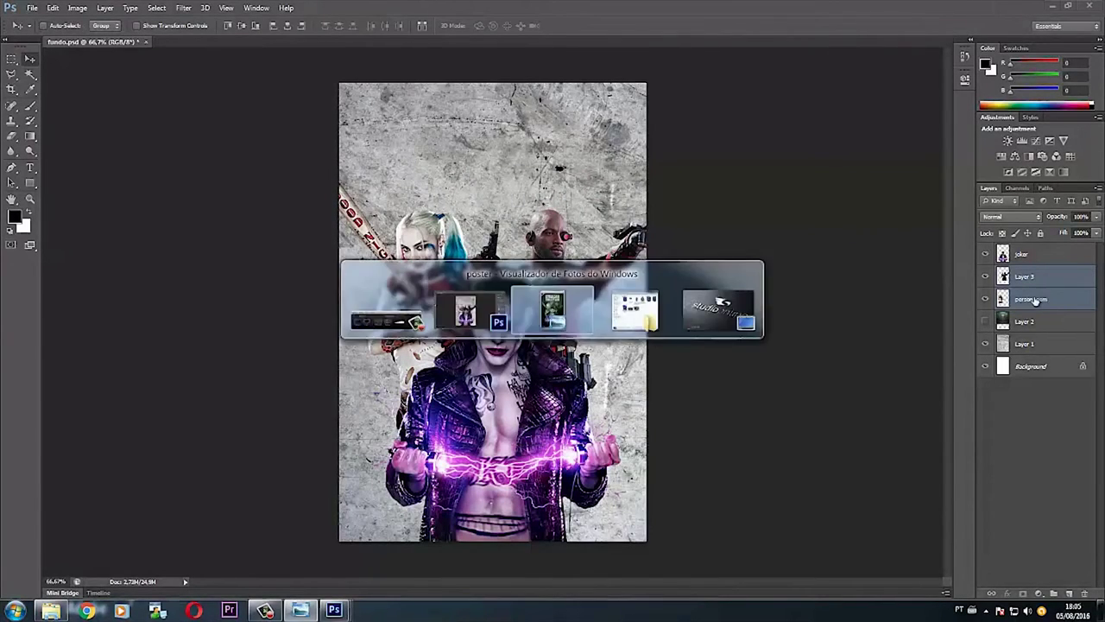
Return to the poster and close the separate joker image window.
key("alt+Tab")
key("ctrl+Tab")
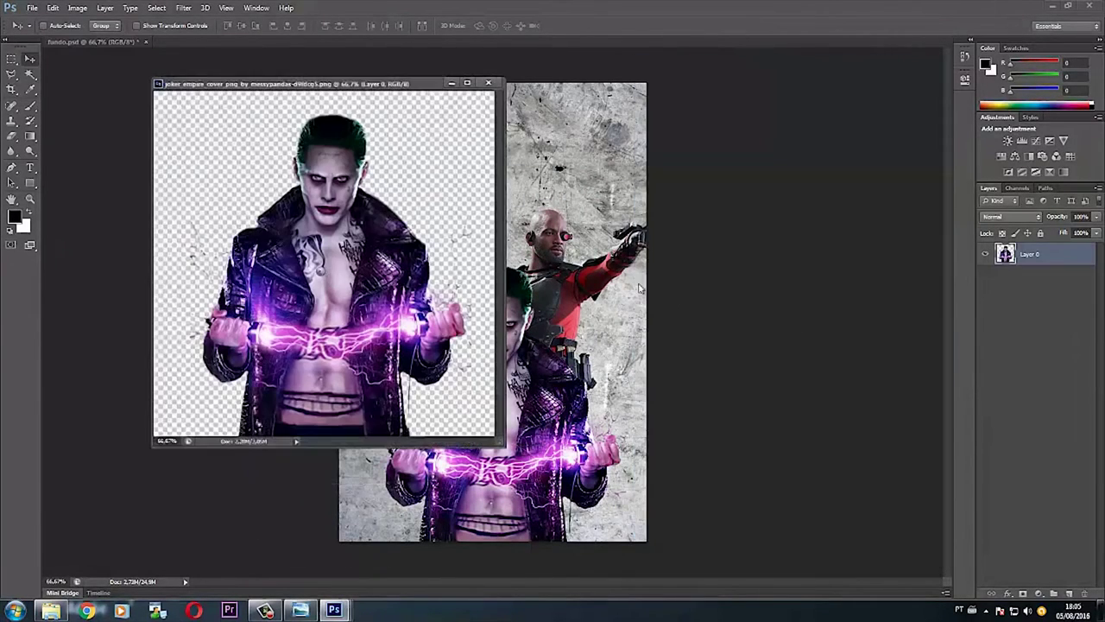
left_click(576, 251)
left_click(450, 84)
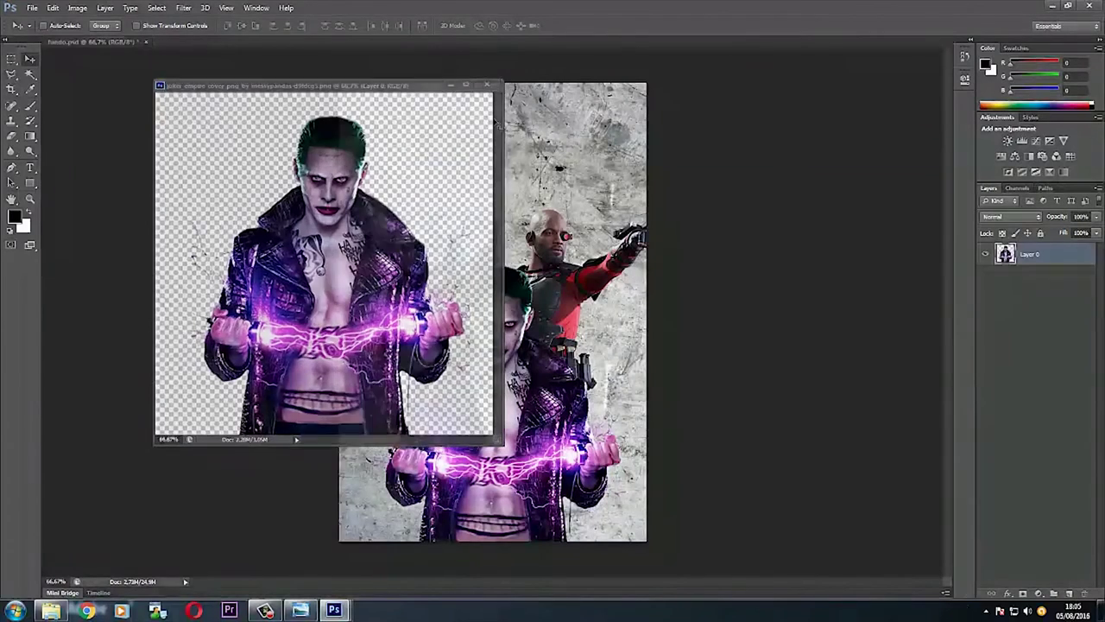
Move Deadshot on Layer 3 up and left, keeping him level after a trial rotation.
left_click(1035, 278)
left_click(985, 276)
left_click_drag(556, 282, 544, 268)
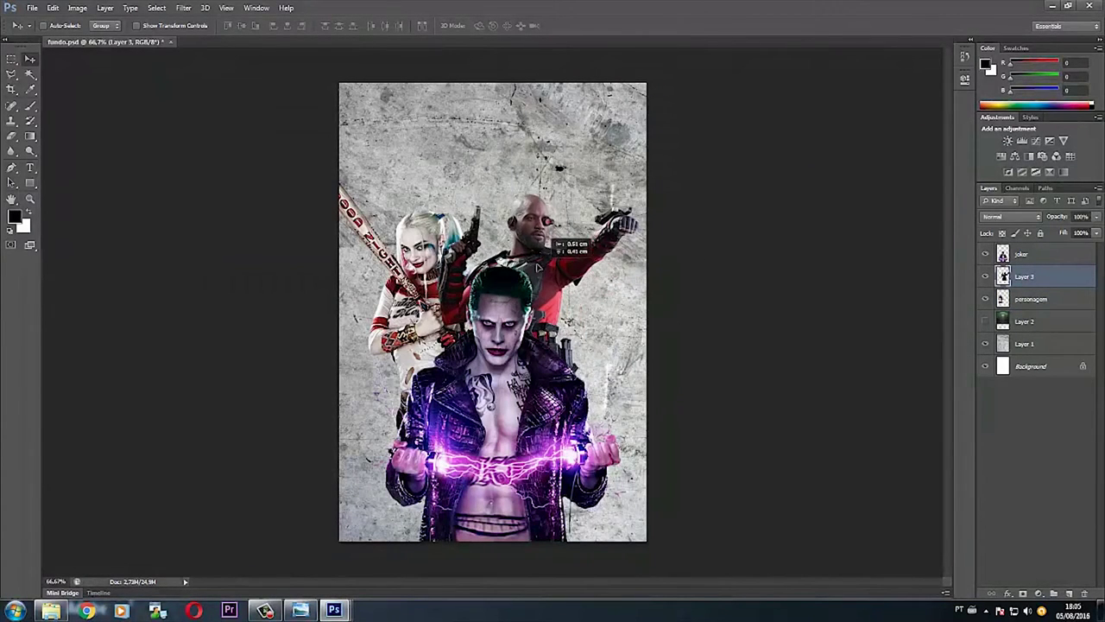
key("ctrl+y")
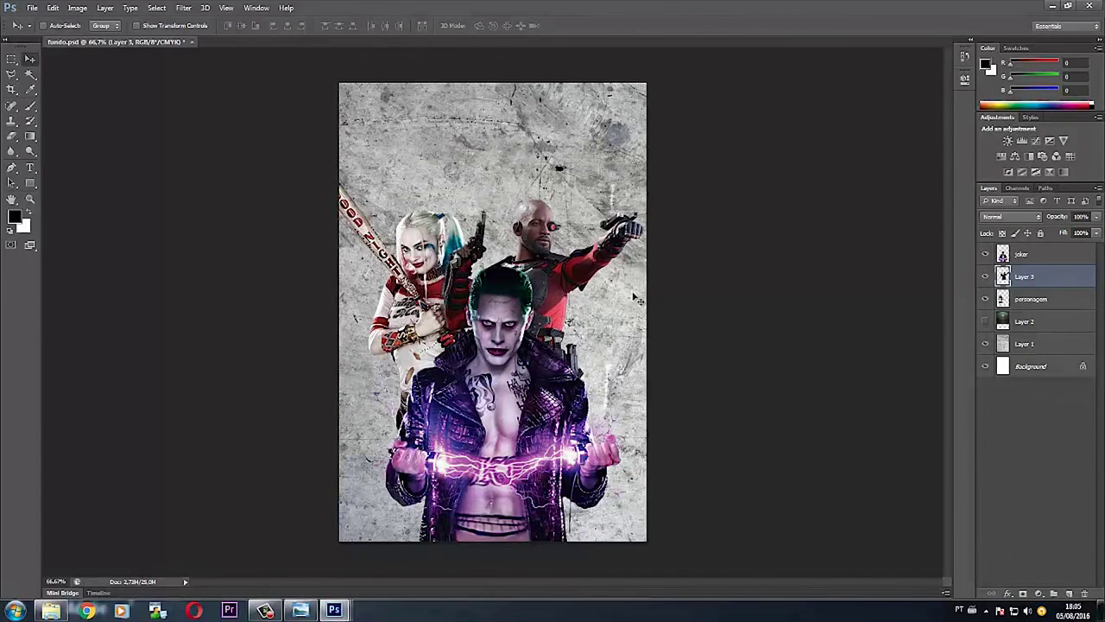
key("ctrl+t")
left_click_drag(683, 256, 608, 279)
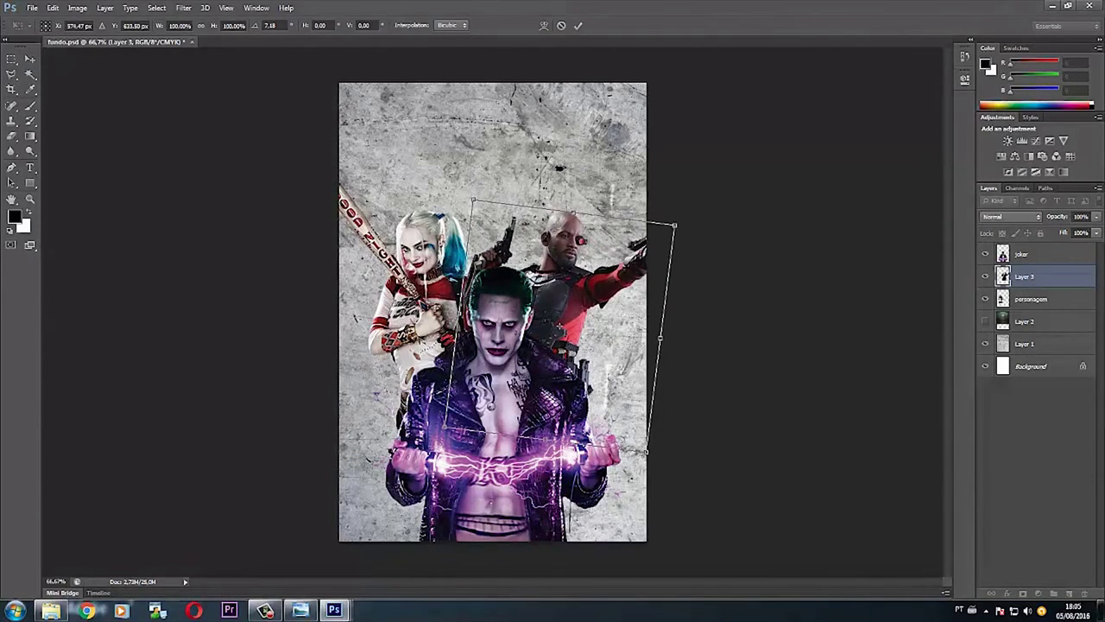
left_click_drag(701, 205, 617, 250)
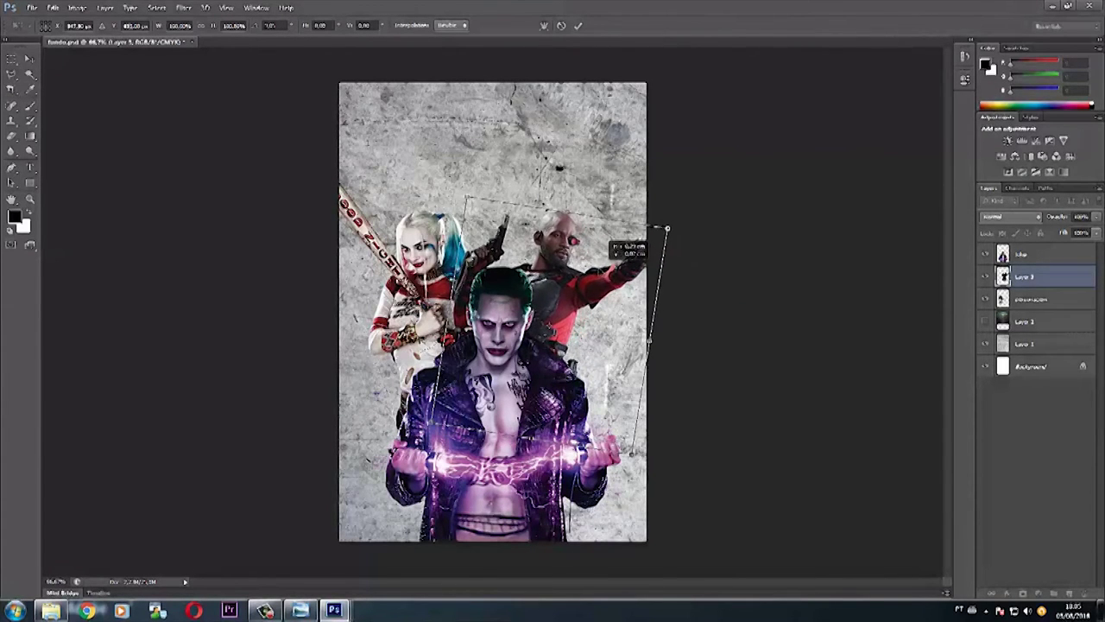
key("Return")
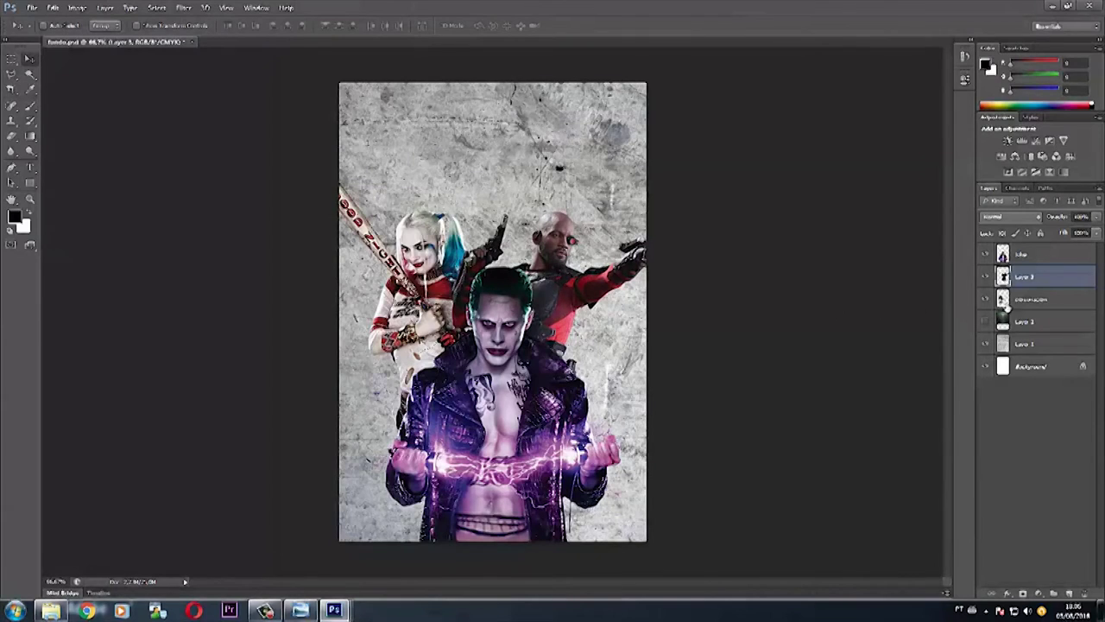
left_click(1040, 301)
Stack the Harley layer above Deadshot and shift her up and right.
left_click_drag(1019, 301, 1027, 276)
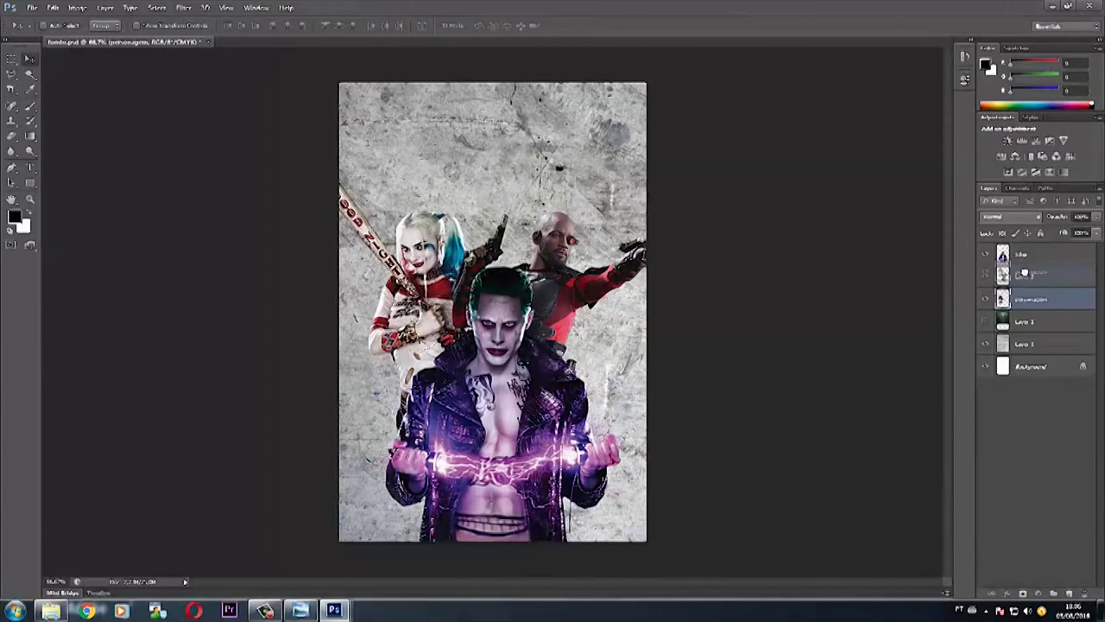
mouse_move(473, 259)
left_mouse_down()
mouse_move(483, 251)
mouse_move(475, 269)
mouse_move(489, 274)
left_mouse_up()
key("ctrl+t")
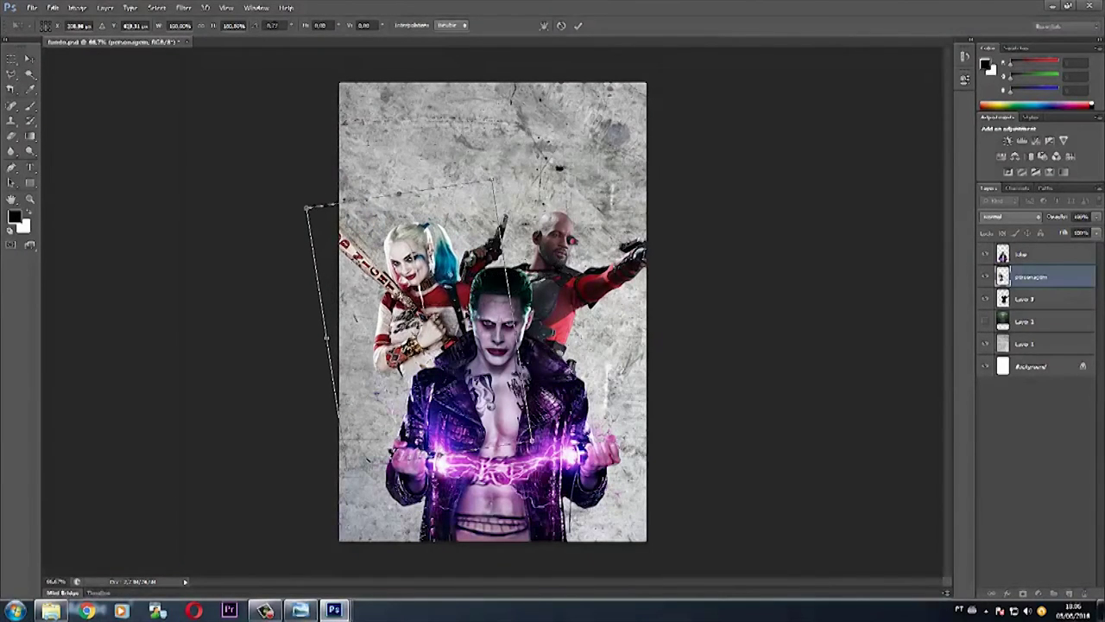
key("Return")
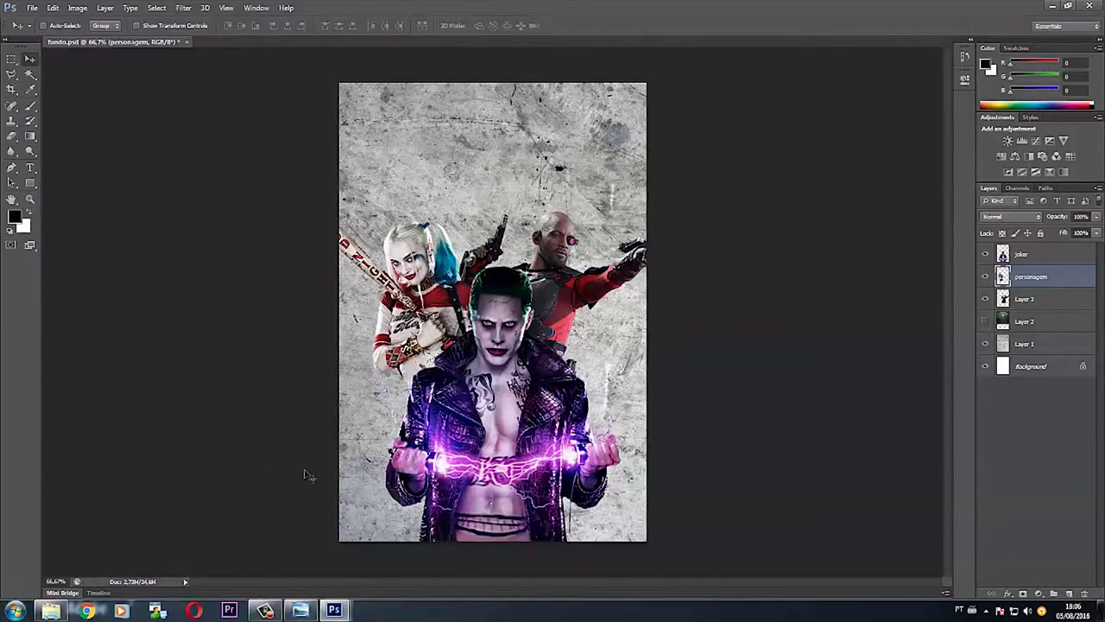
Check the prison-cell still, show its layer, and test Darken on Harley before reverting to Normal.
left_click(53, 610)
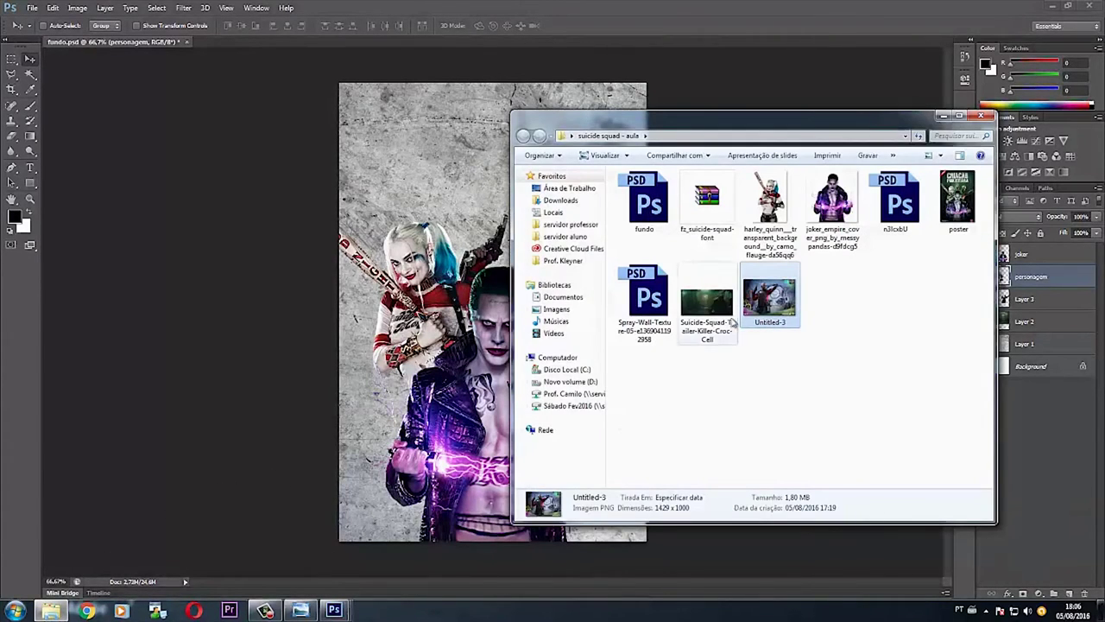
left_click(723, 316)
left_click(1096, 377)
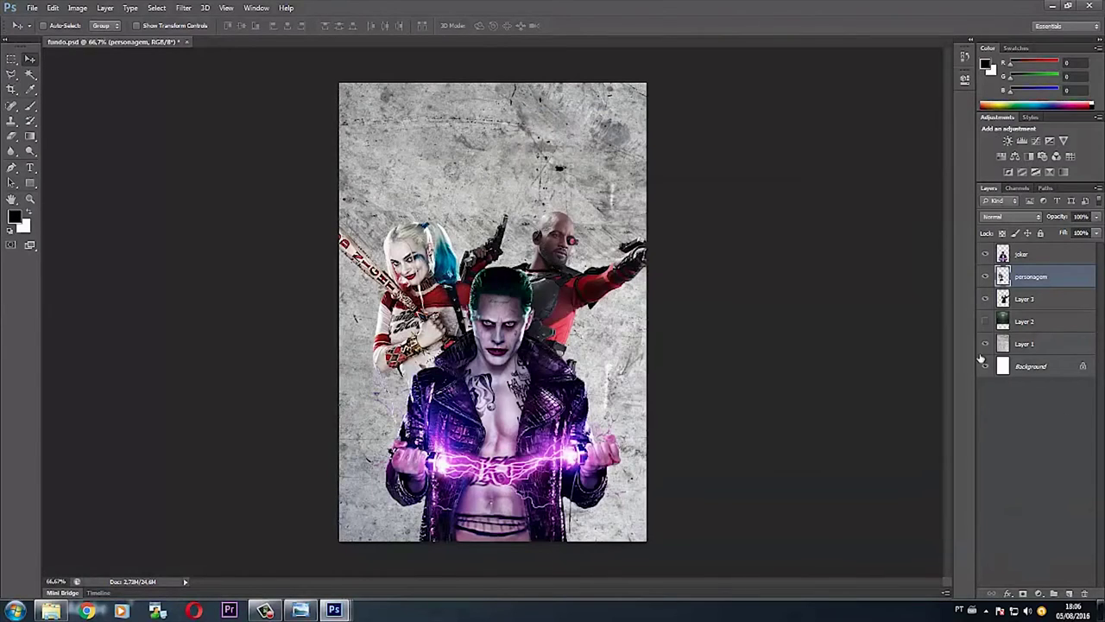
left_click(985, 321)
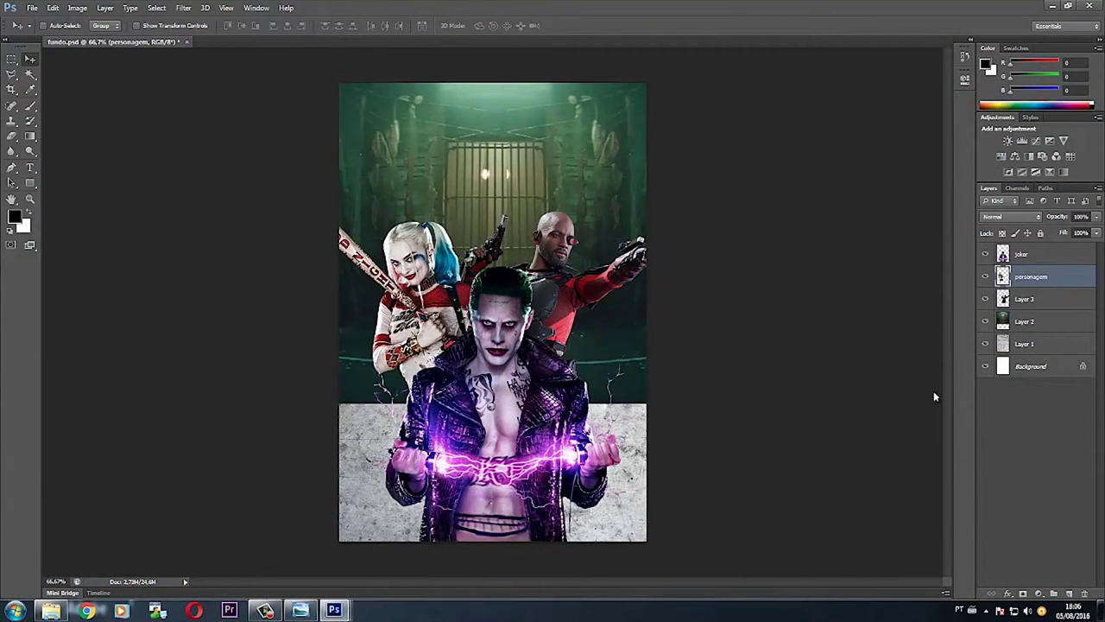
left_click(1012, 217)
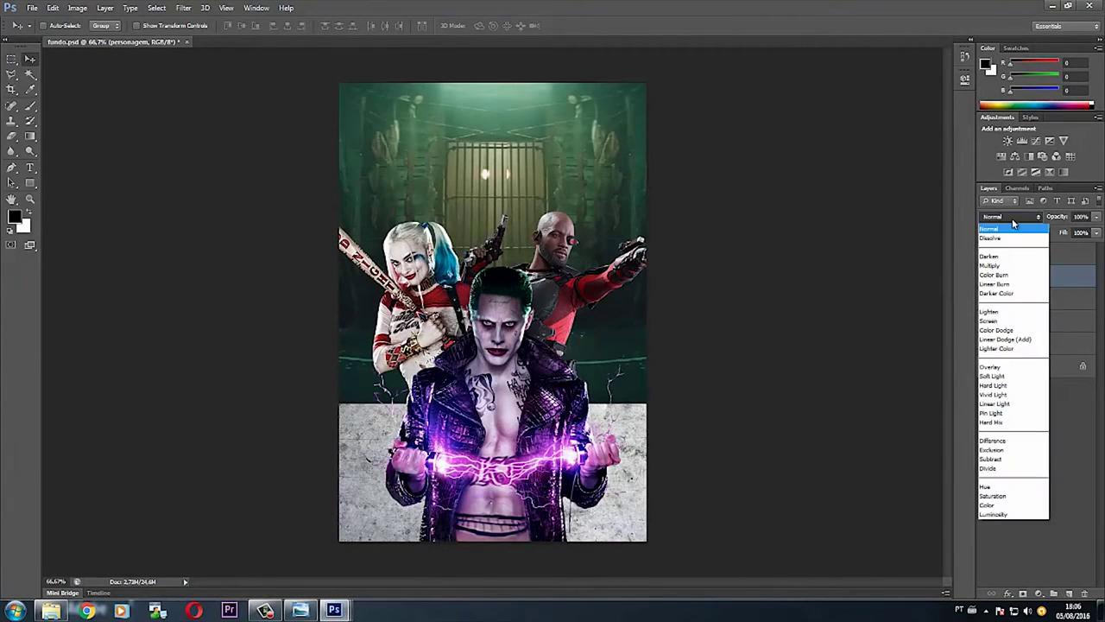
left_click(1011, 257)
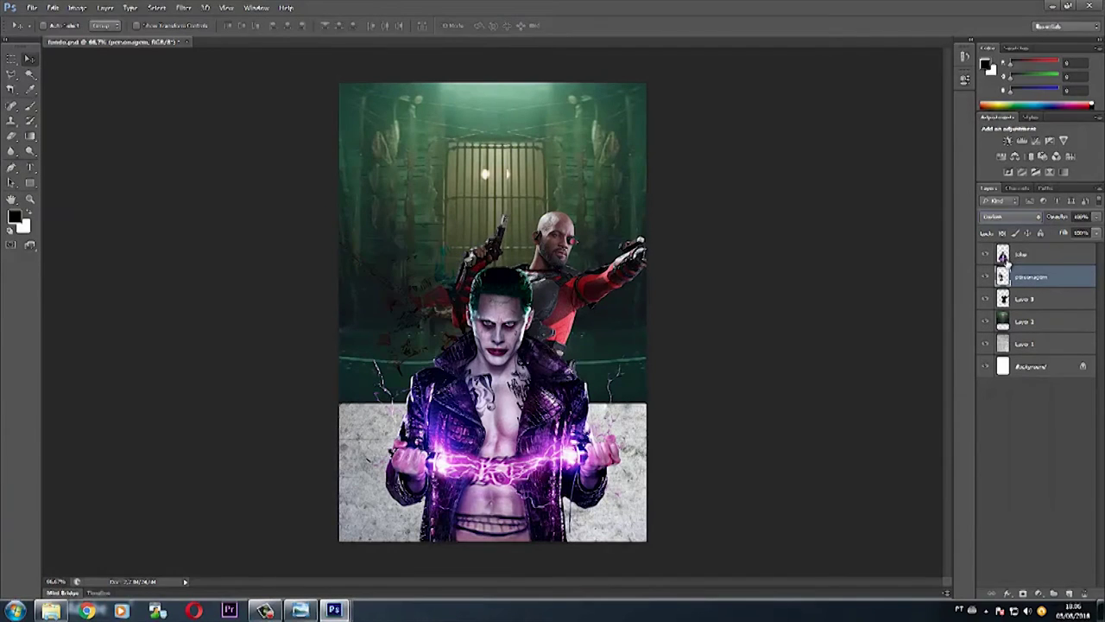
left_click(1011, 216)
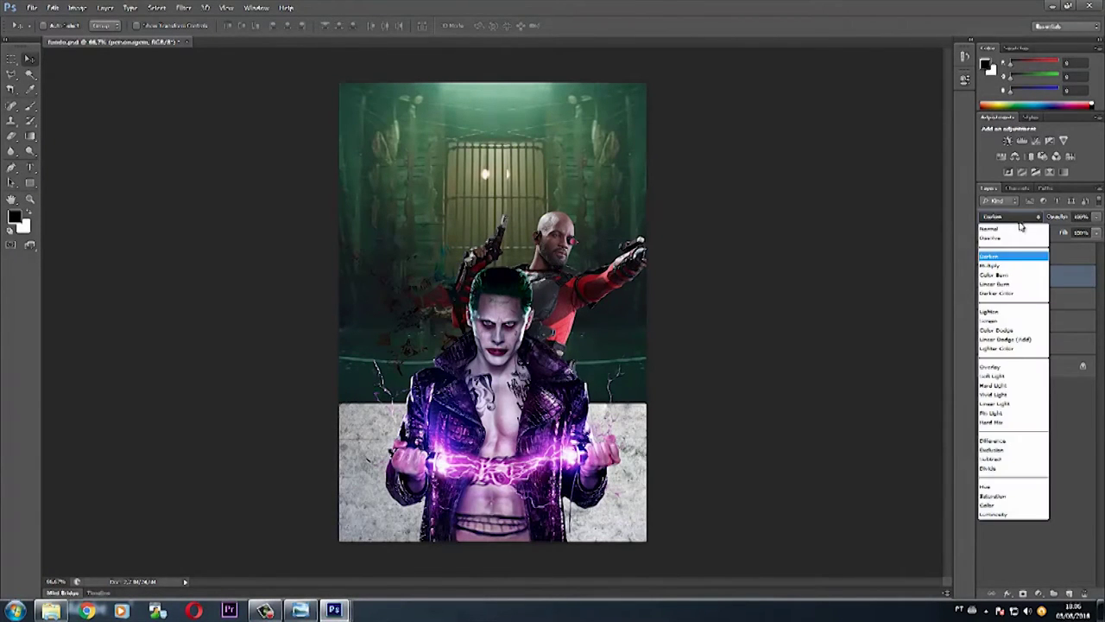
left_click(1014, 229)
Rename the prison-cell background layer to fundo.
left_click(1026, 323)
double_click(1027, 323)
key("Return")
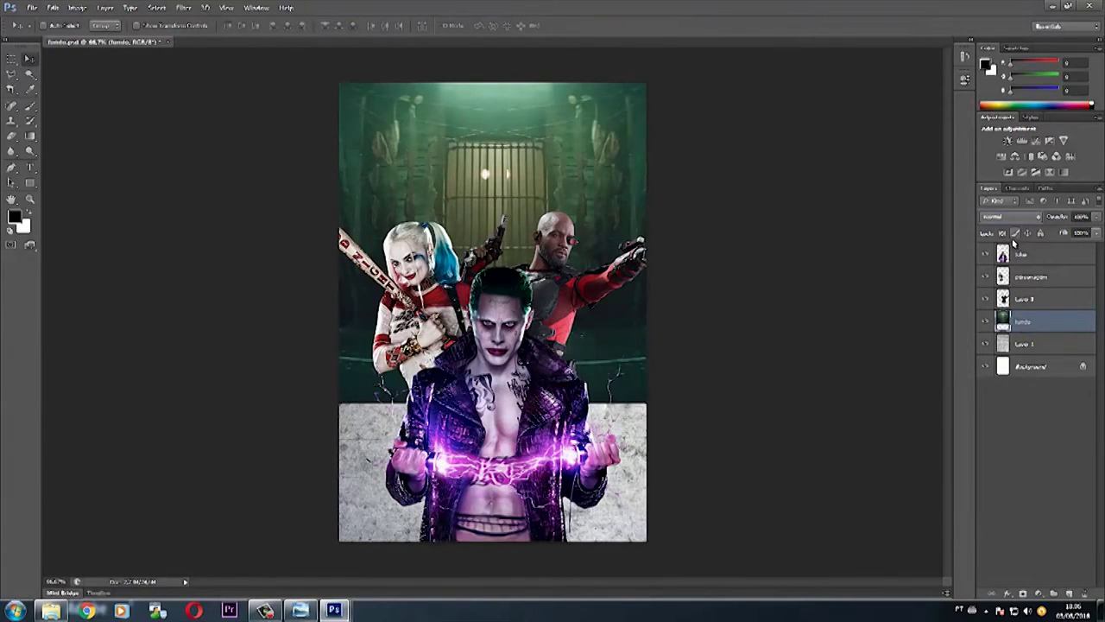
Try Darken, Lighten and other darkening blend modes on the fundo layer.
left_click(1017, 218)
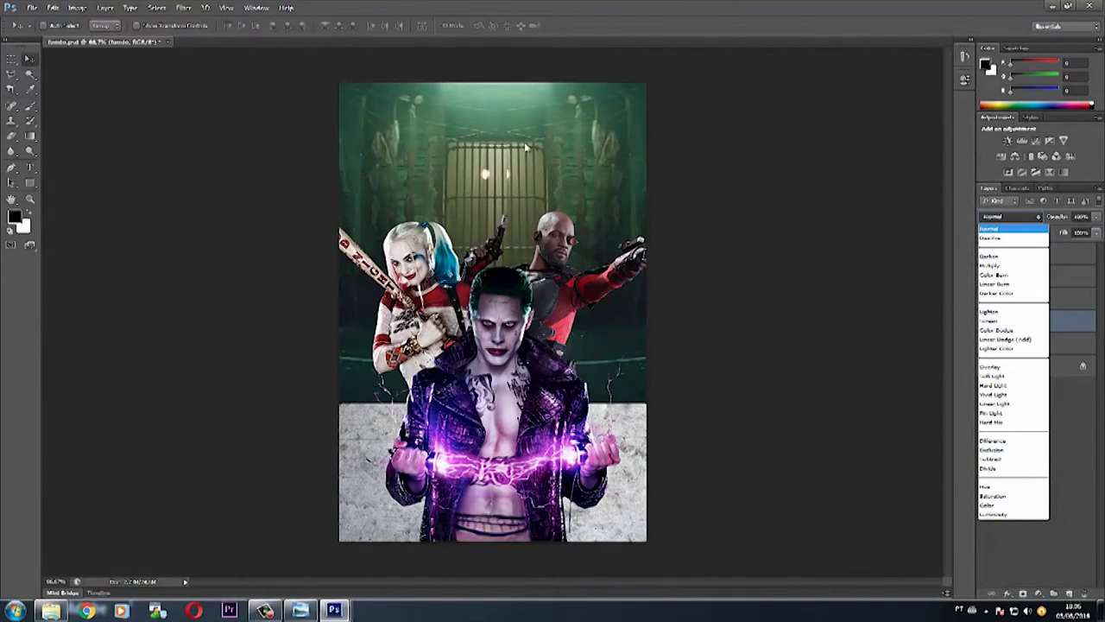
left_click(990, 256)
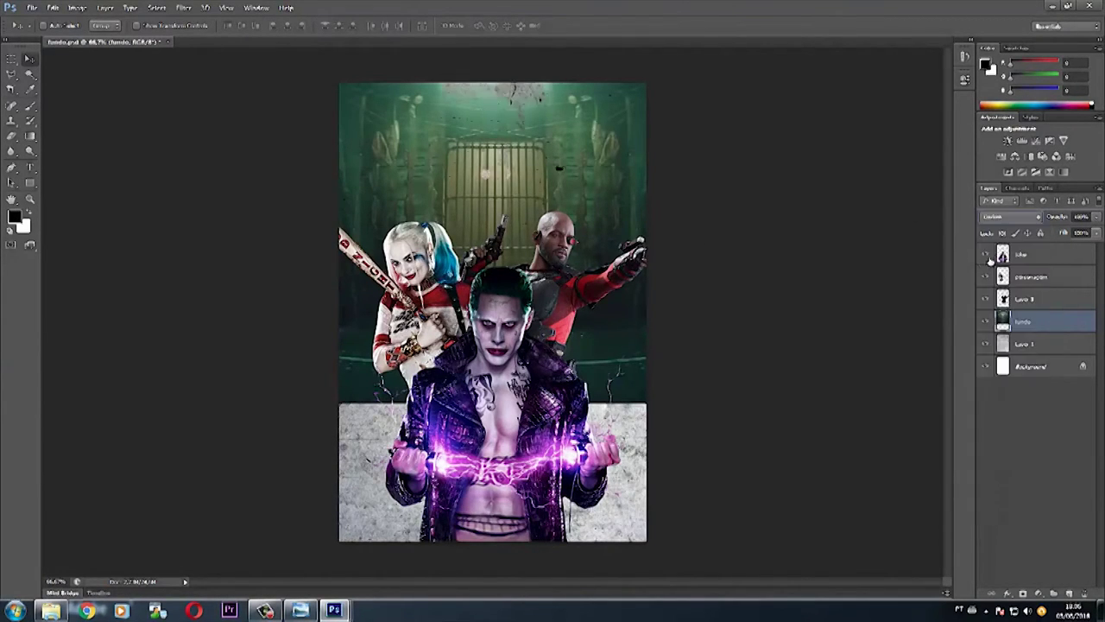
left_click(1015, 223)
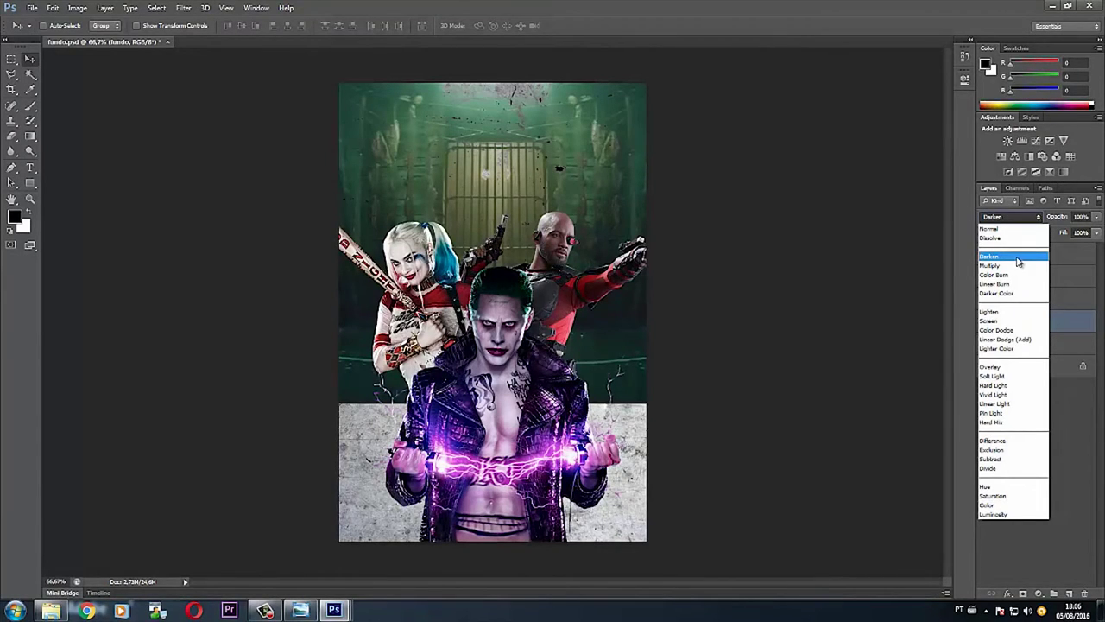
left_click(1021, 312)
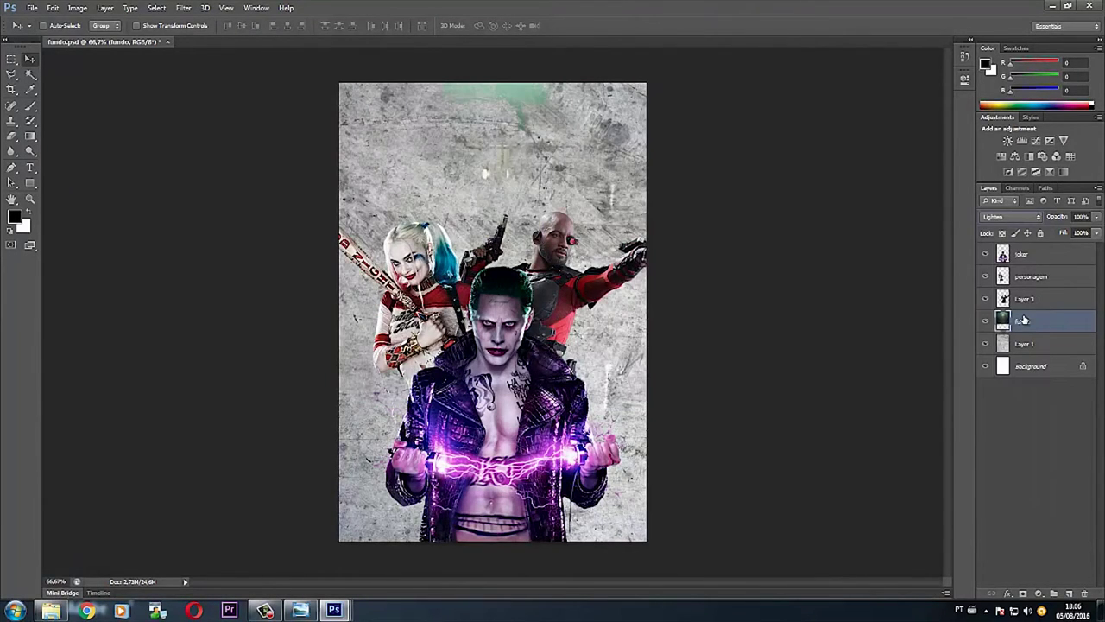
left_click(1017, 218)
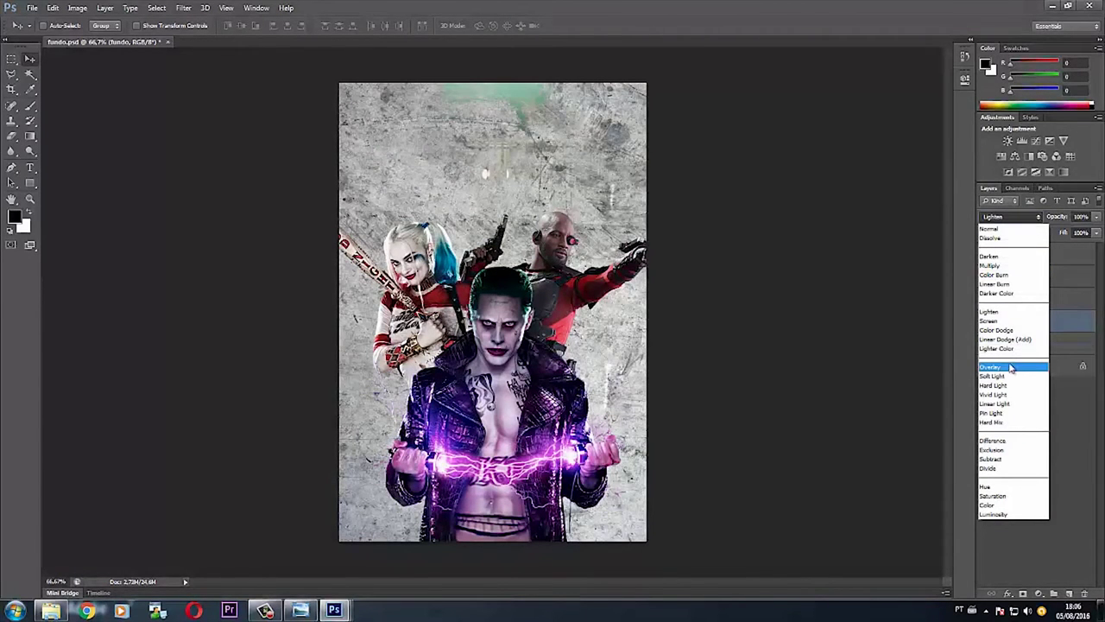
left_click(1015, 257)
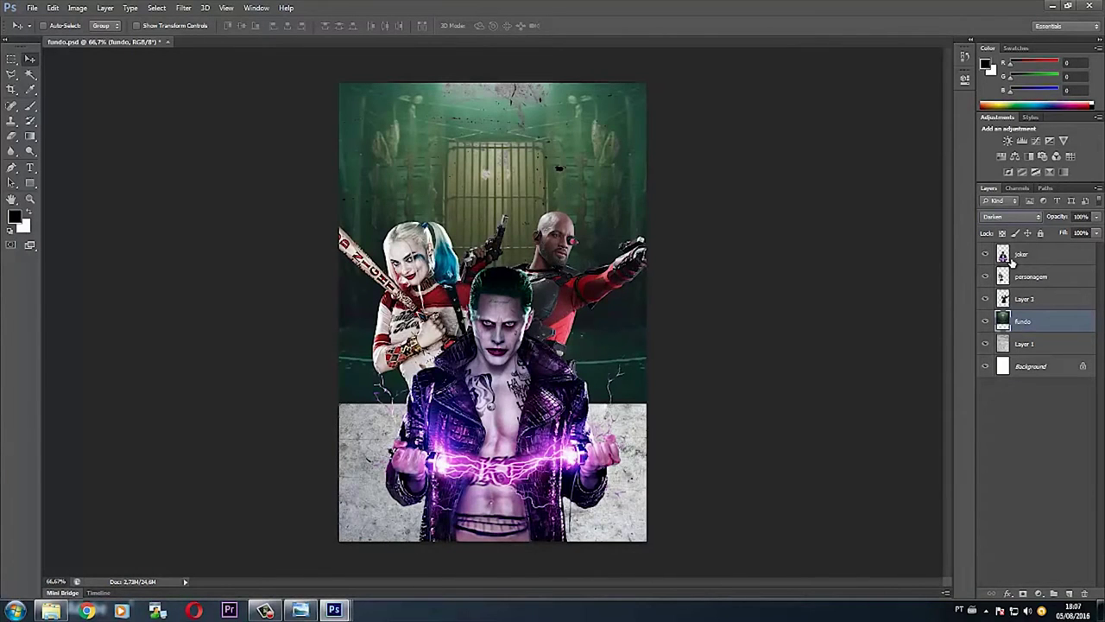
key("Down")
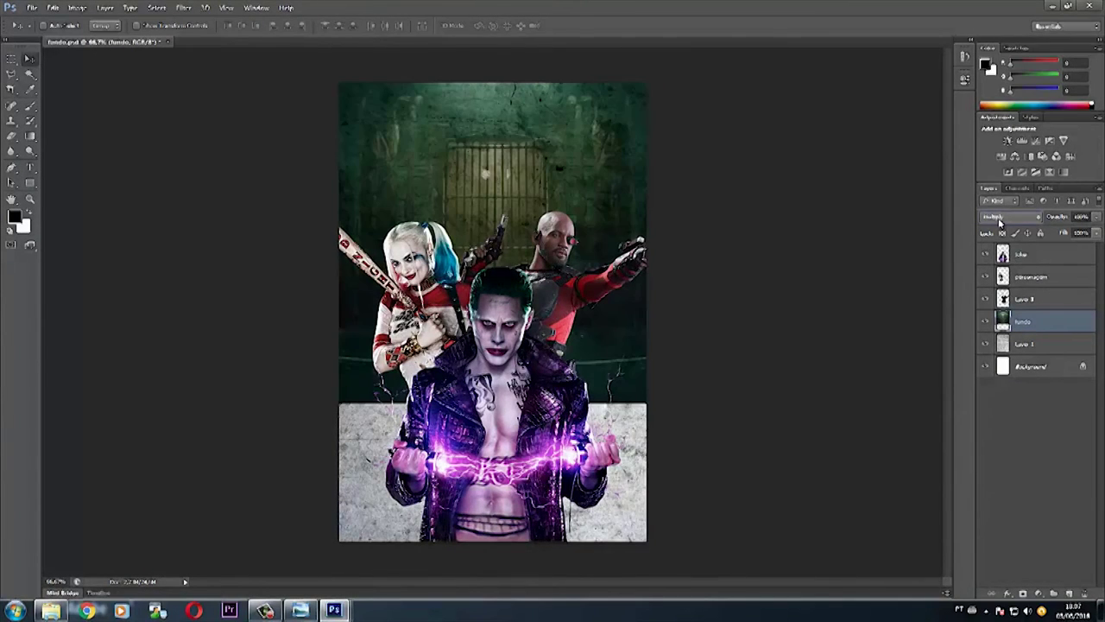
key("Down")
key("Down")
key("Down")
key("Down")
key("Down")
key("Down")
key("Down")
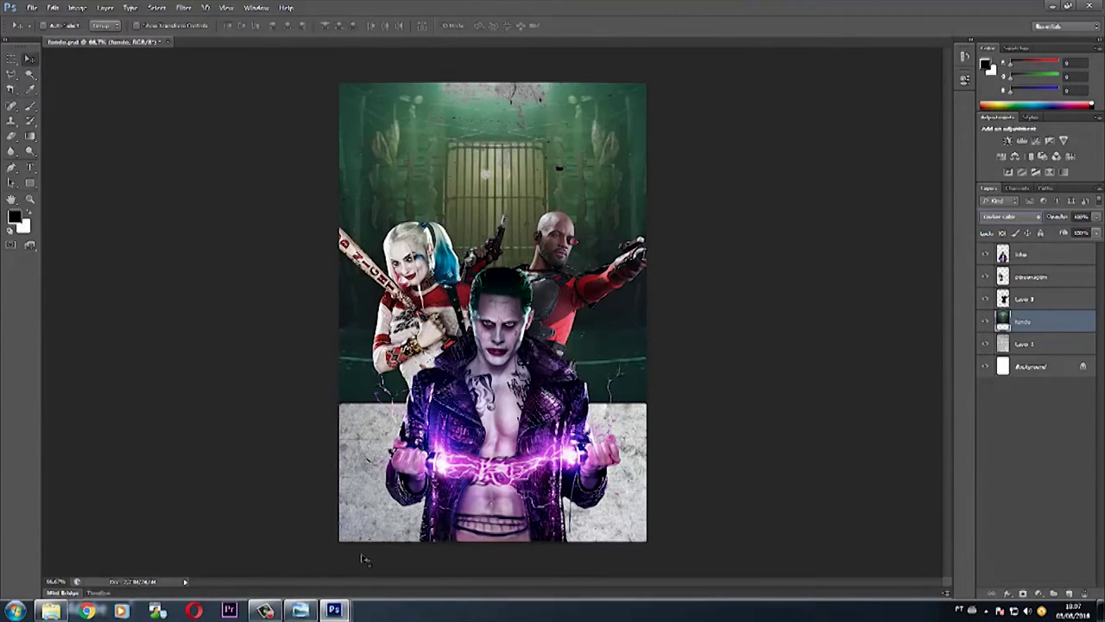
left_click(300, 610)
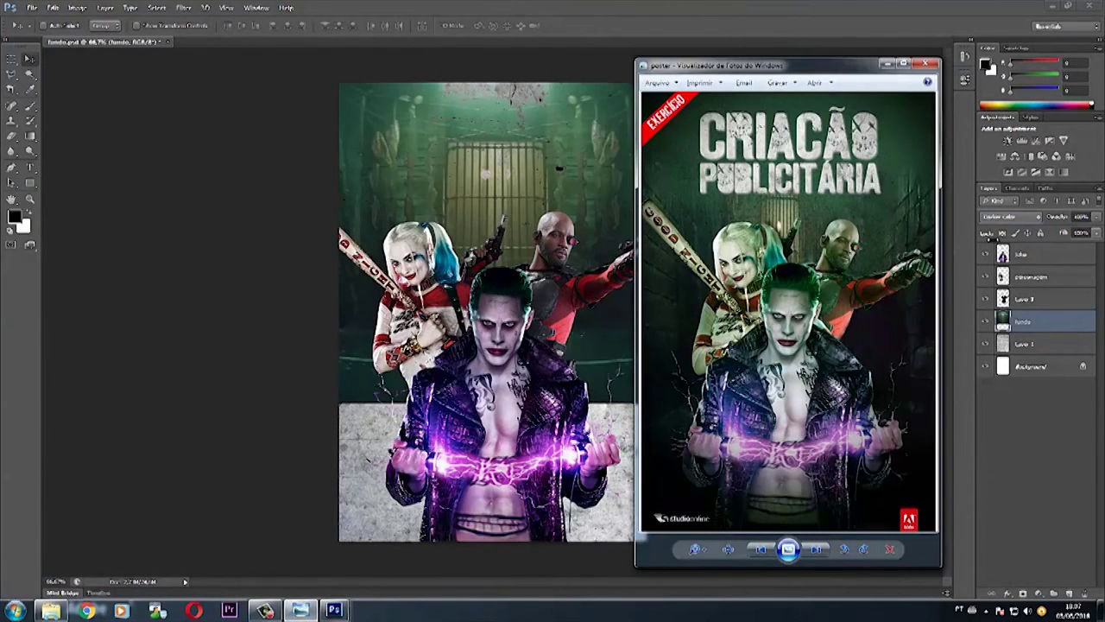
Try Multiply on fundo, reset to Normal, and compare against the reference poster.
left_click(1008, 227)
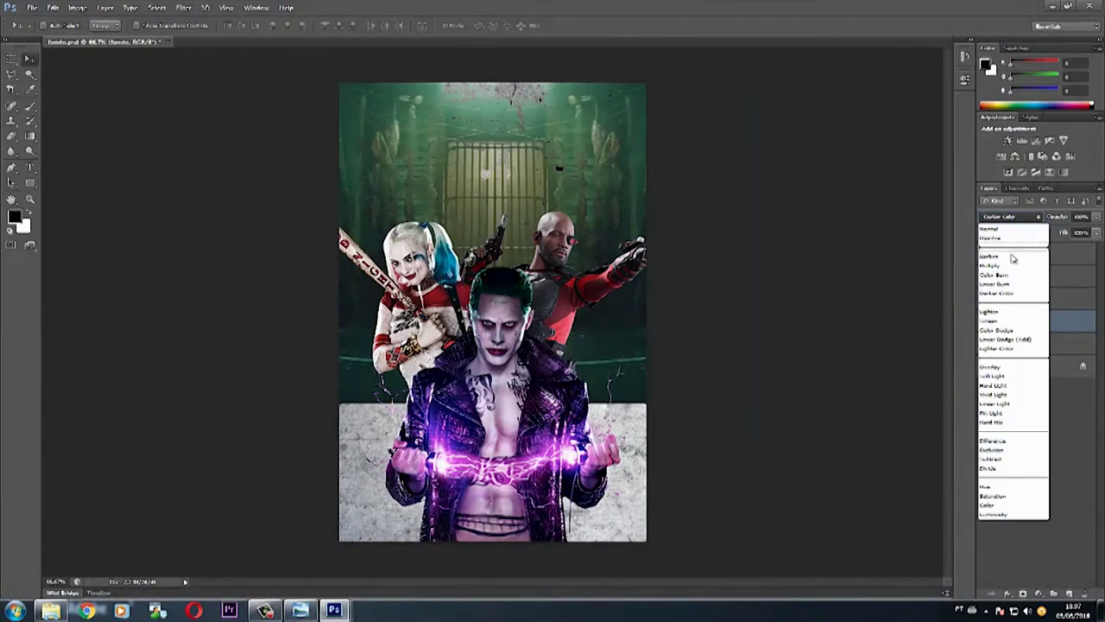
left_click(1005, 265)
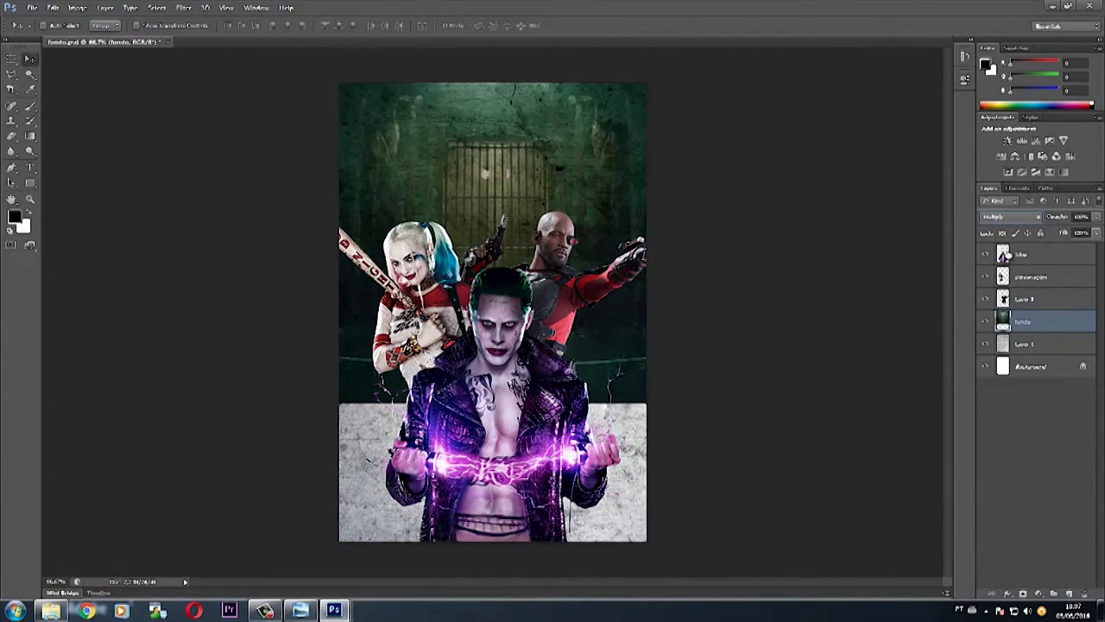
left_click(1010, 216)
key("alt+Tab")
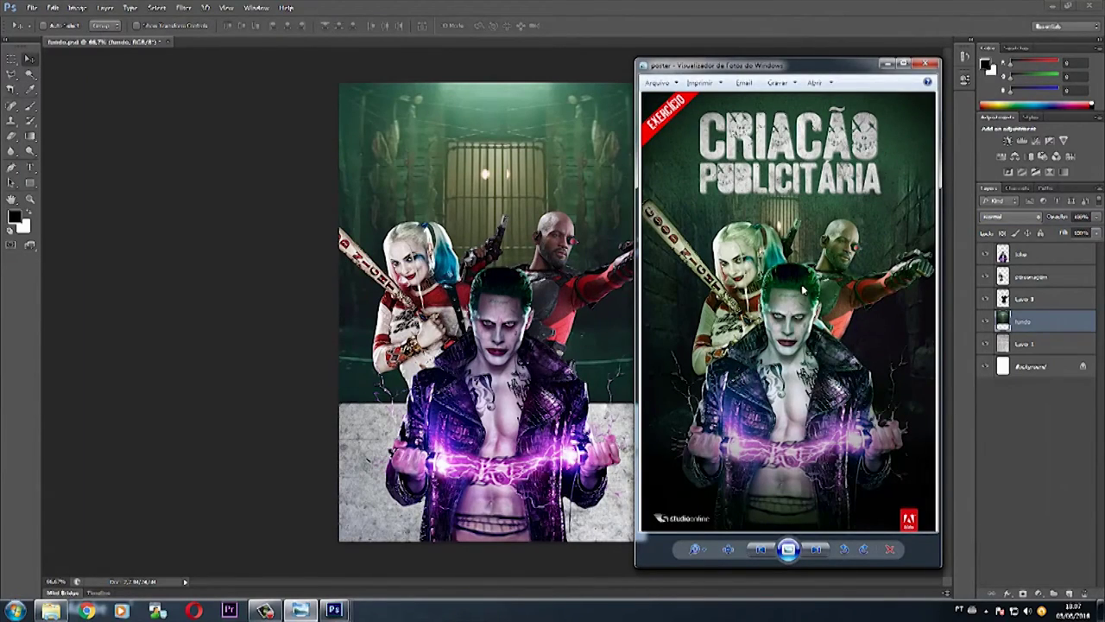
key("alt+Tab")
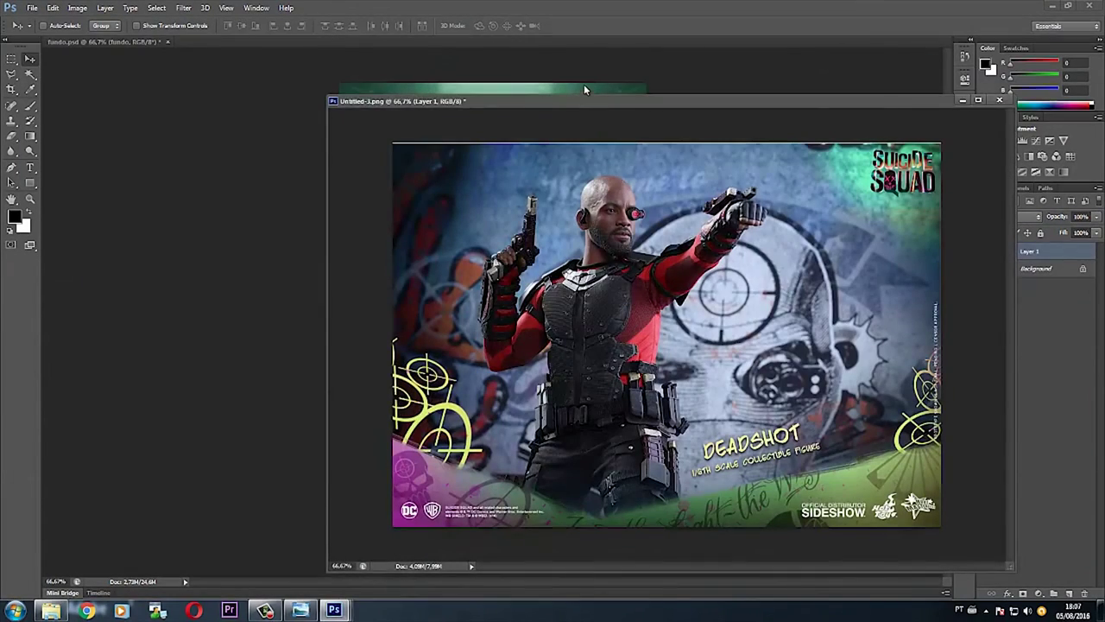
left_click(962, 100)
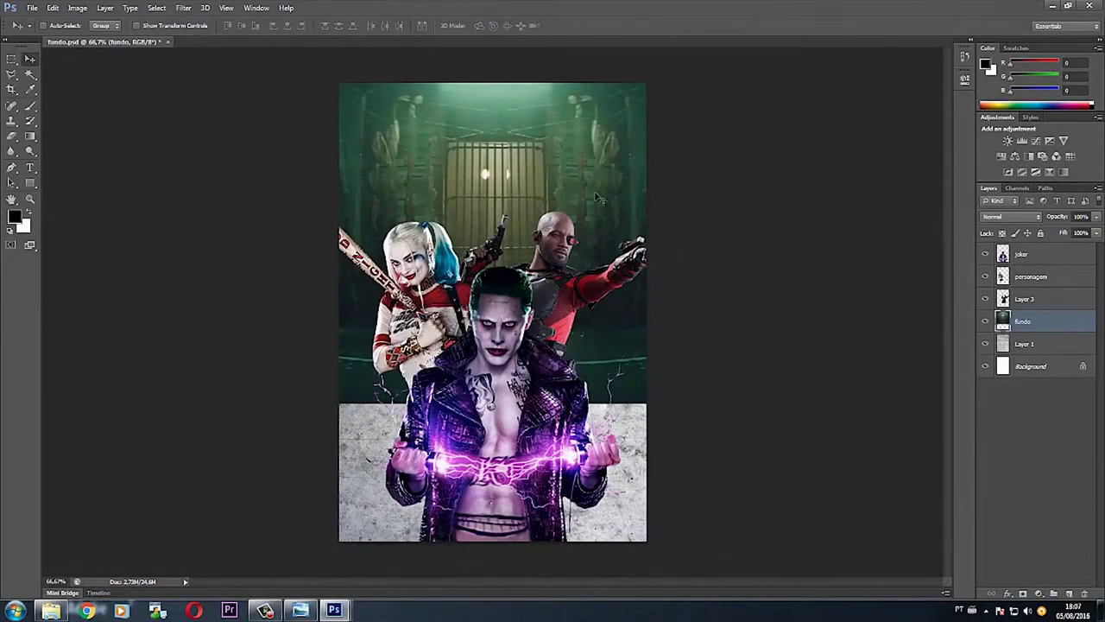
Cycle fundo's blend modes from Darken onward, ending on Subtract.
left_click(1022, 220)
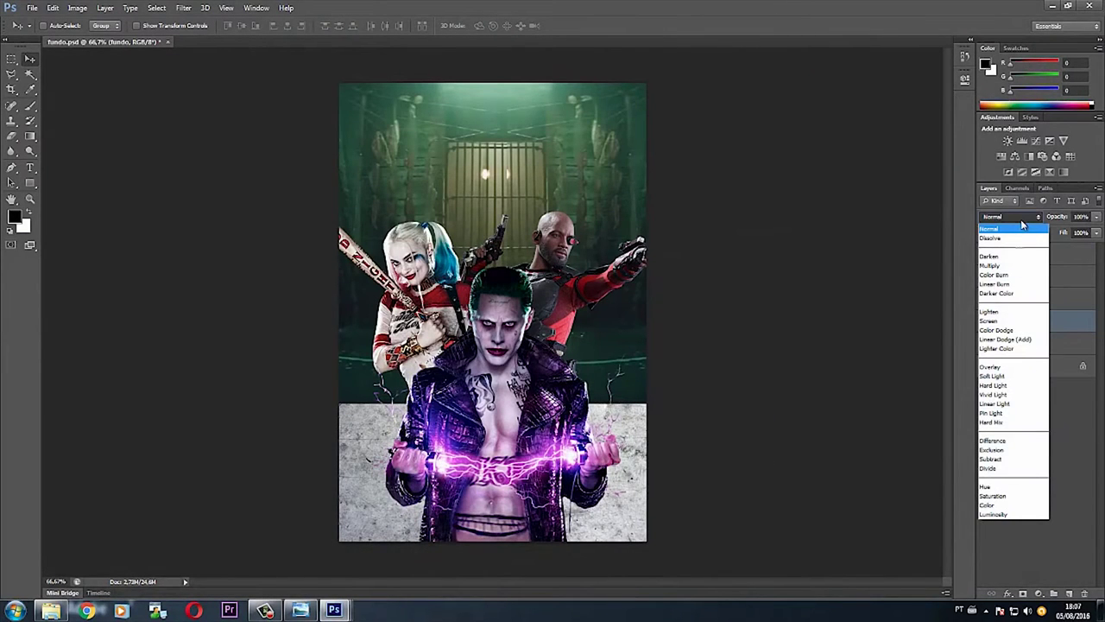
left_click(1014, 258)
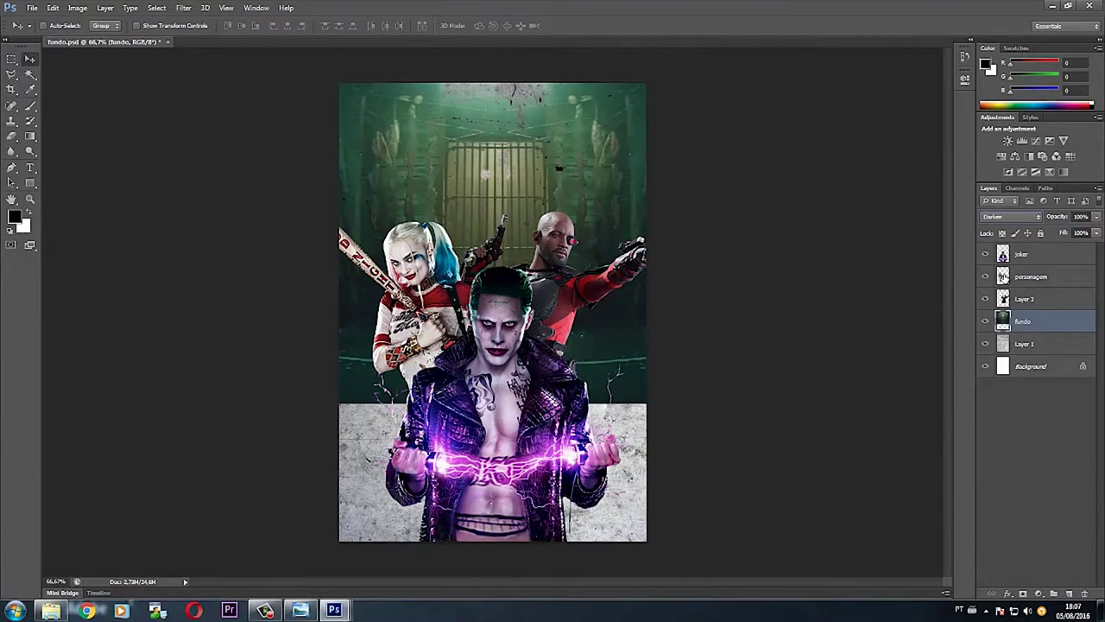
key("Down")
key("Down")
key("Down")
key("Down")
key("Down")
key("Down")
key("Down")
key("Down")
key("Down")
key("Down")
key("Down")
key("Down")
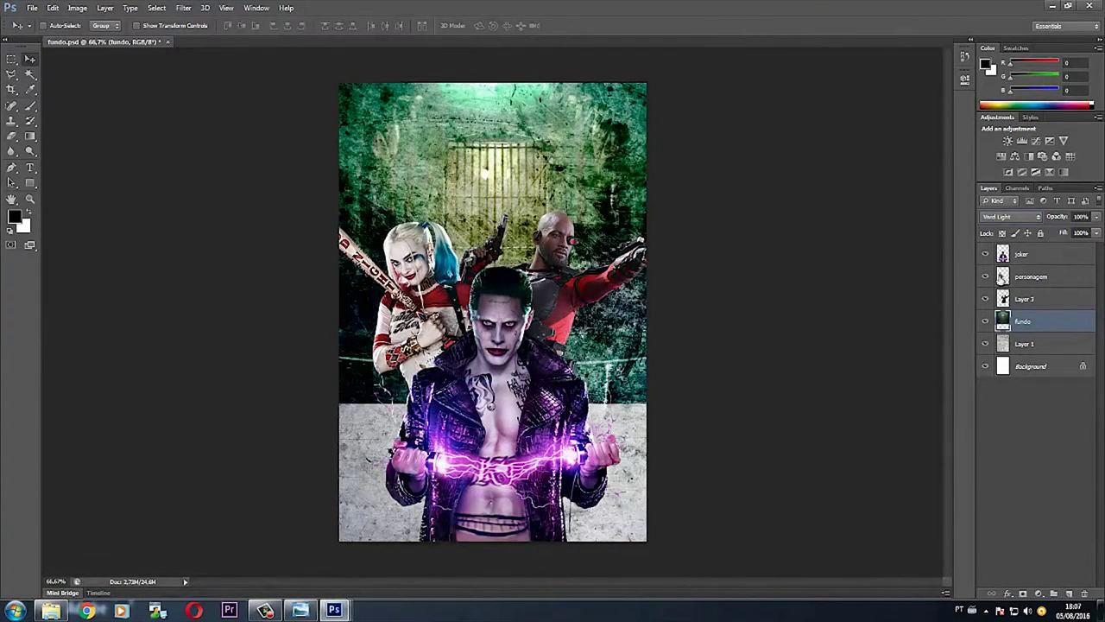
key("Down")
key("Down")
key("Down")
key("Down")
key("Down")
key("Down")
key("Down")
key("Down")
key("Up")
key("Up")
Set the fundo layer to Normal blending at 89% opacity.
left_click(1008, 216)
left_click(1006, 228)
left_click(1096, 216)
mouse_move(1091, 233)
left_mouse_down()
mouse_move(1078, 234)
mouse_move(1091, 233)
left_mouse_up()
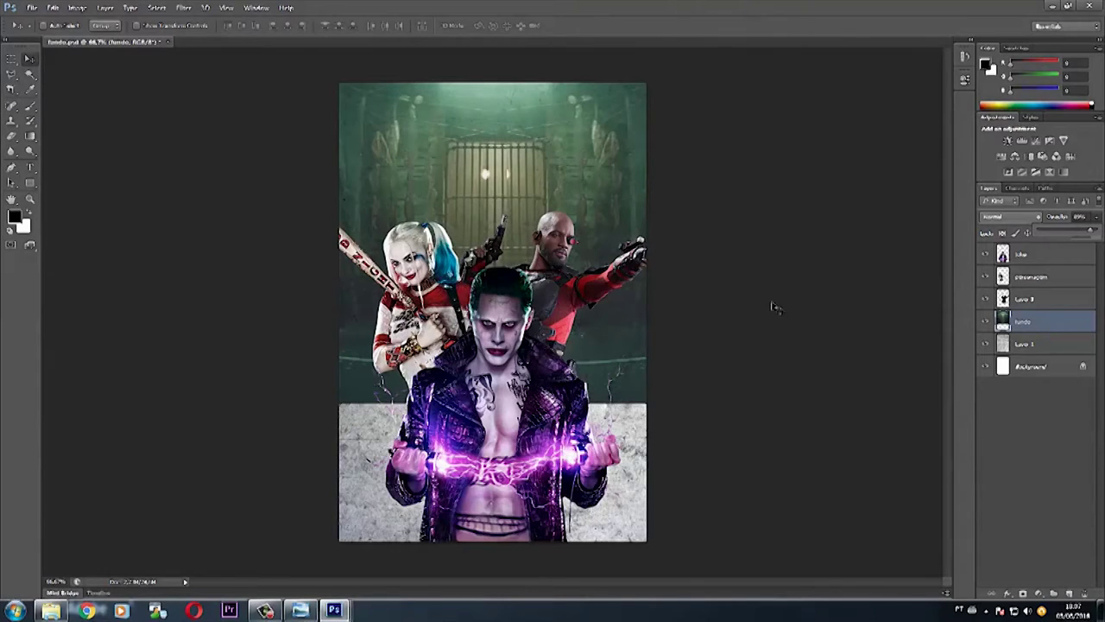
left_click(1031, 321)
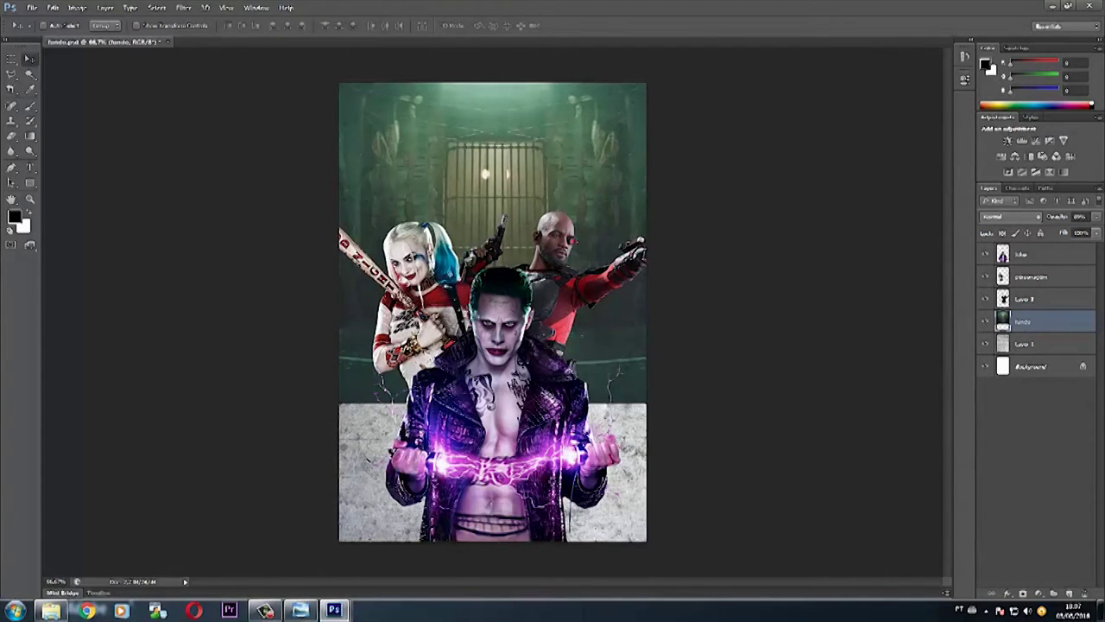
left_click(11, 137)
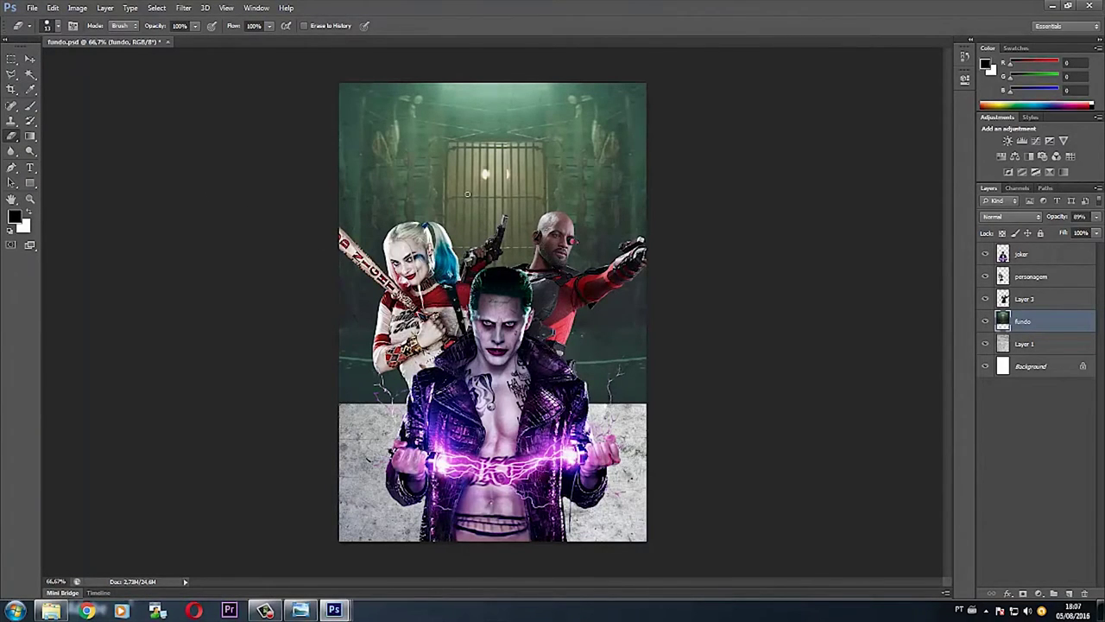
Set up a larger, soft eraser brush with 0% hardness.
right_click(467, 176)
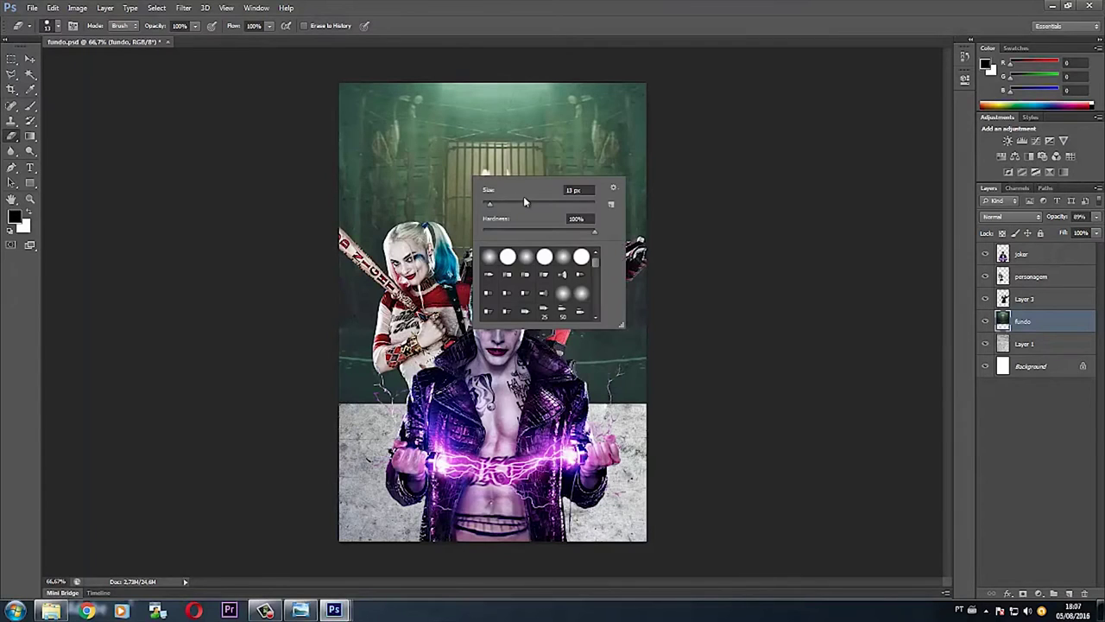
left_click(554, 201)
key("Return")
left_click_drag(509, 131, 508, 131)
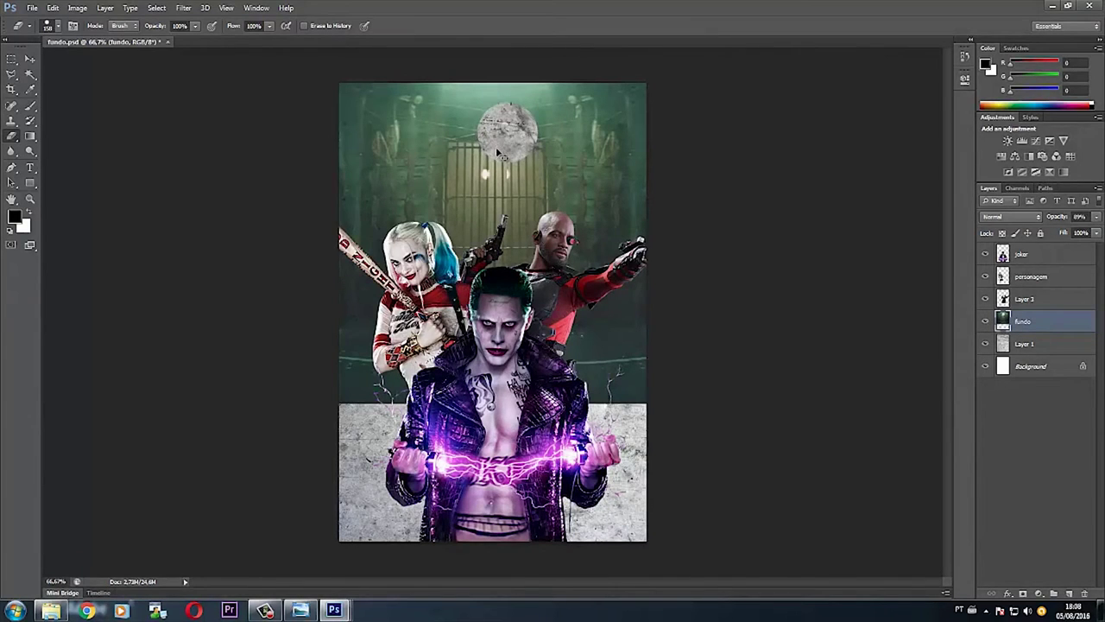
left_click(507, 133)
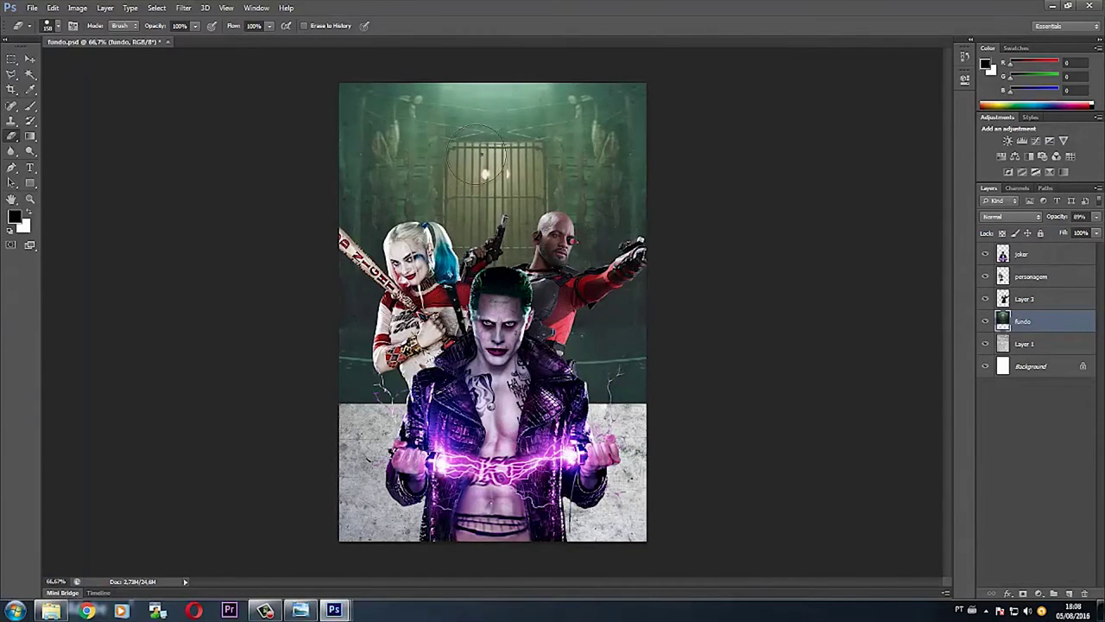
right_click(477, 154)
left_click(577, 198)
type("0")
key("Return")
key("Return")
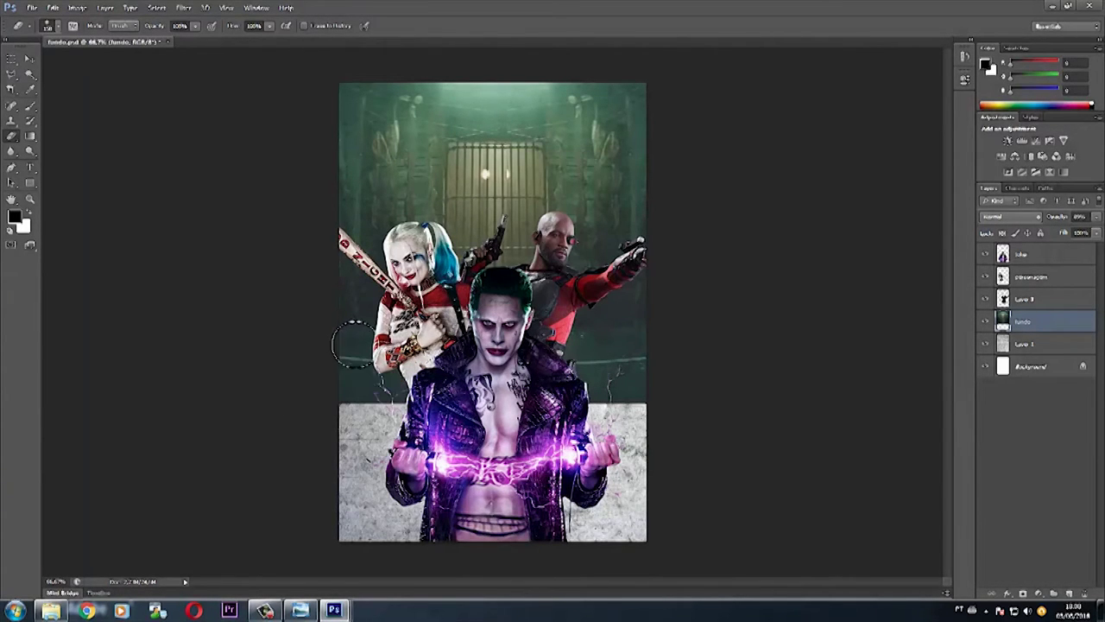
Enlarge the eraser and erase along the floor's top edge to blend it into the backdrop.
right_click(458, 177)
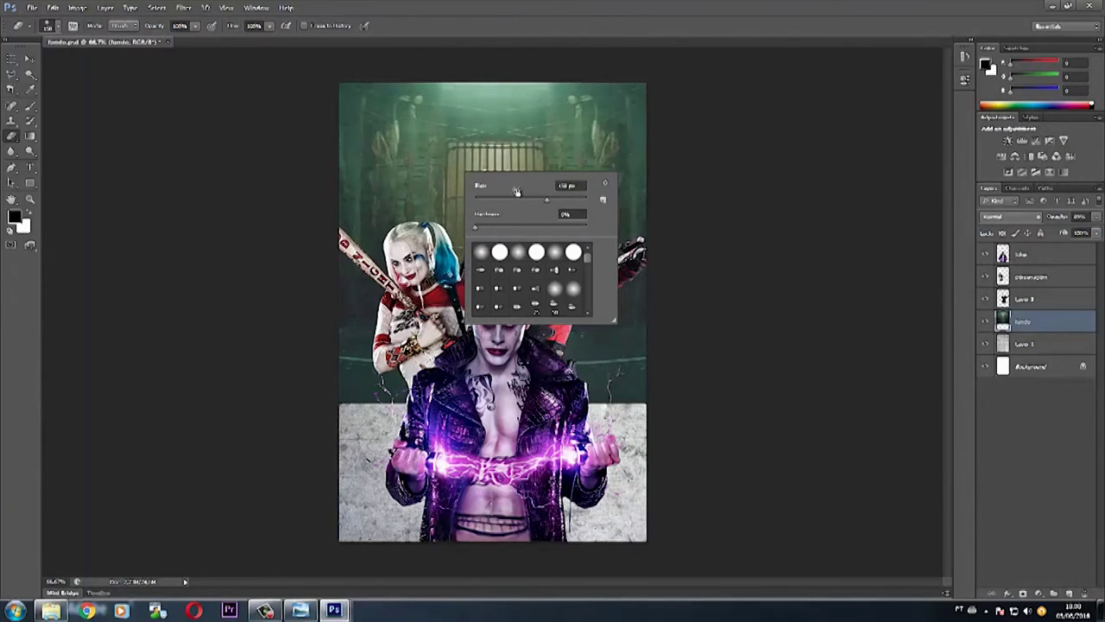
left_click(573, 200)
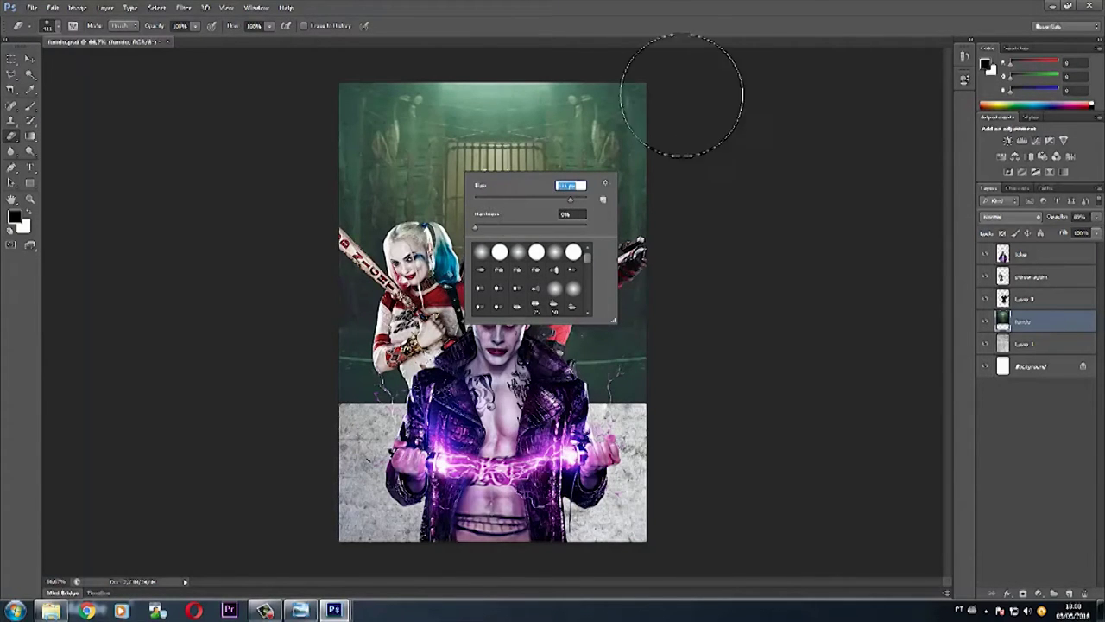
left_click(712, 19)
mouse_move(316, 394)
left_mouse_down()
mouse_move(325, 406)
mouse_move(414, 380)
mouse_move(650, 381)
left_mouse_up()
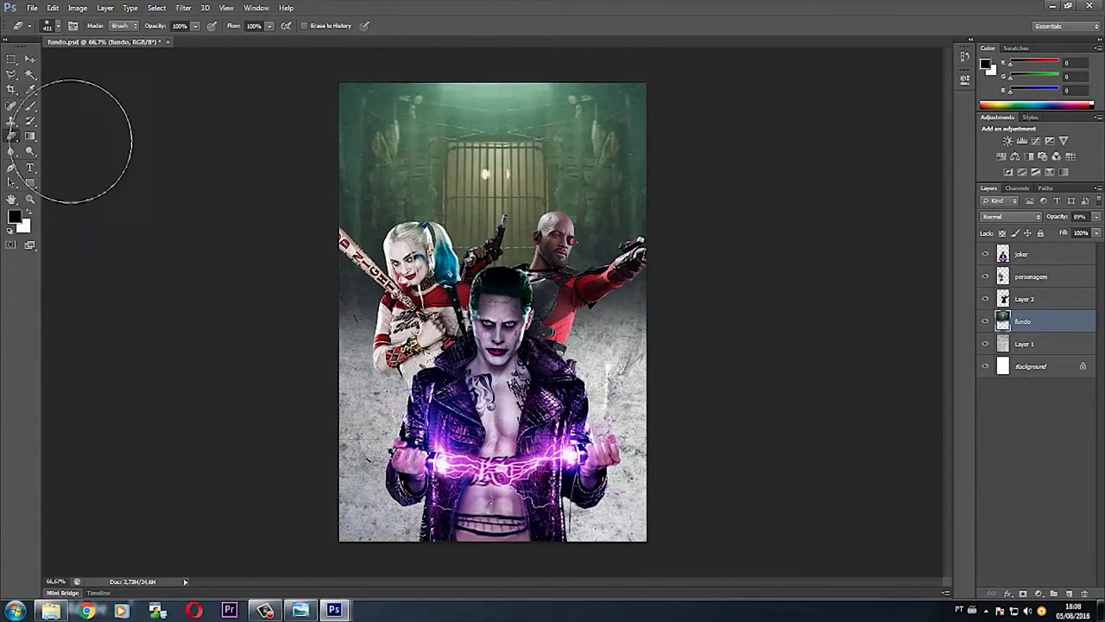
left_click(29, 58)
left_click_drag(501, 201, 499, 200)
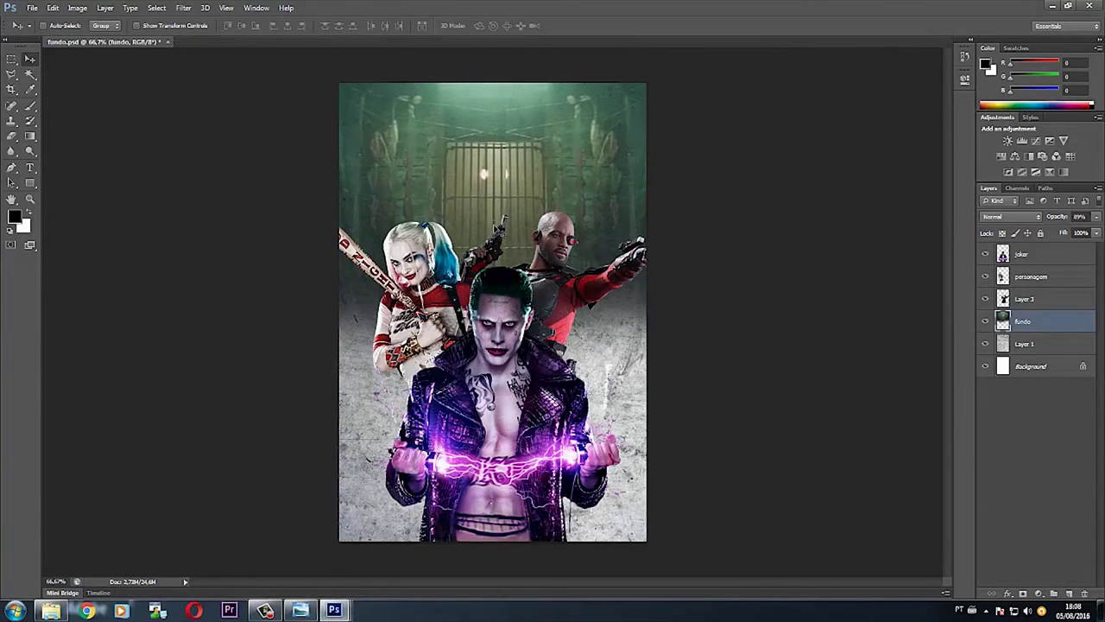
Close the joker PNG and float fundo.psd in its own enlarged window.
key("alt+Tab")
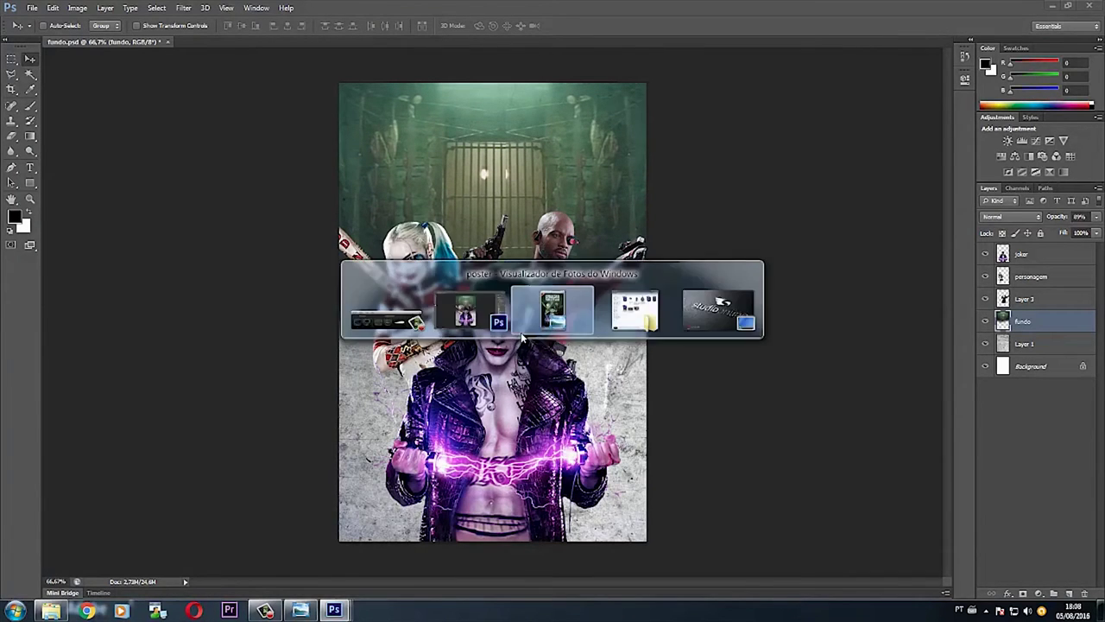
key("alt+Tab")
key("alt+Tab")
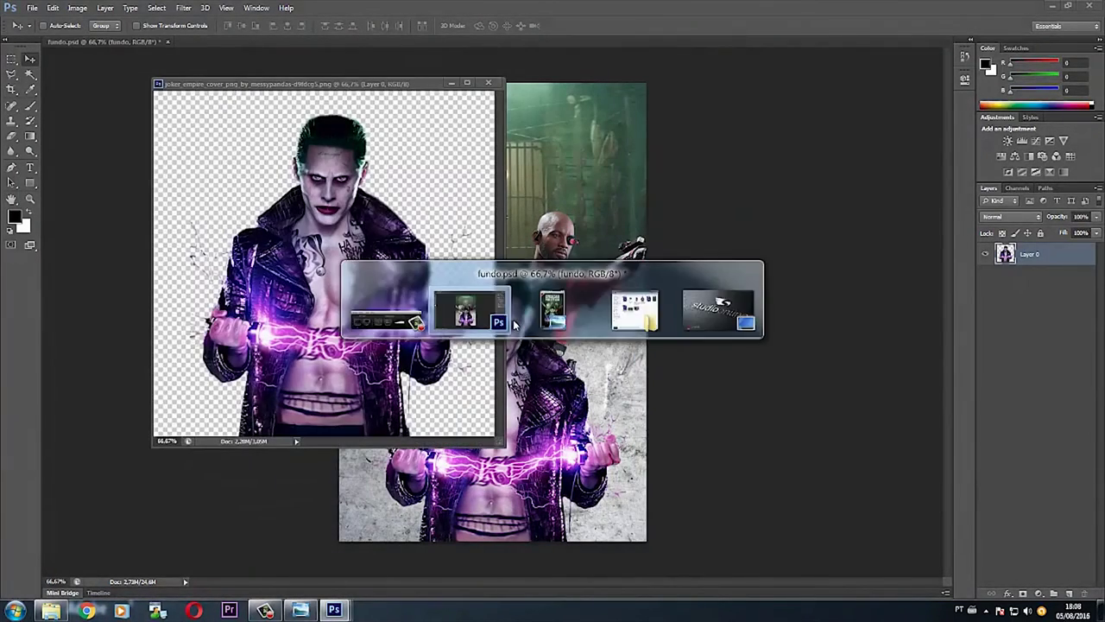
left_click(487, 83)
left_click(256, 7)
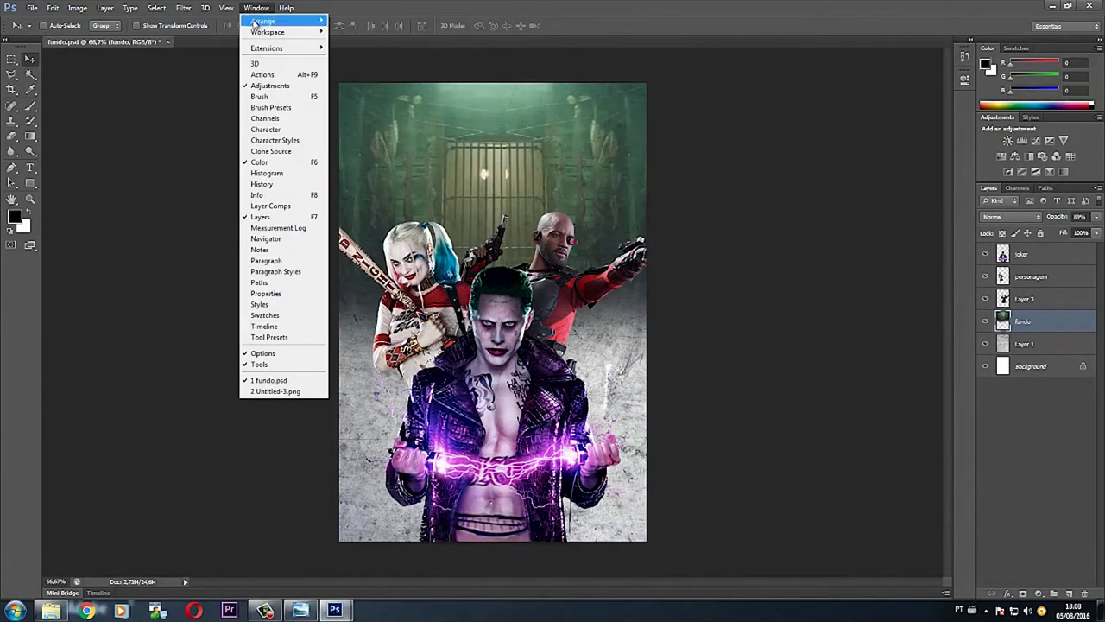
mouse_move(135, 41)
left_mouse_down()
mouse_move(466, 63)
mouse_move(457, 65)
left_mouse_up()
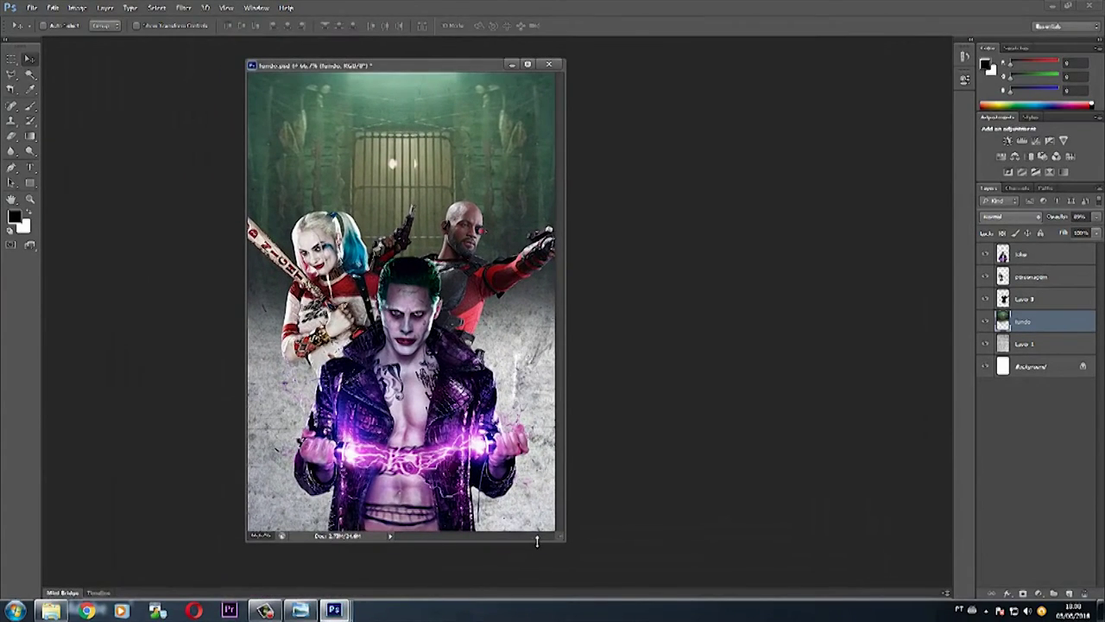
left_click_drag(659, 564, 675, 570)
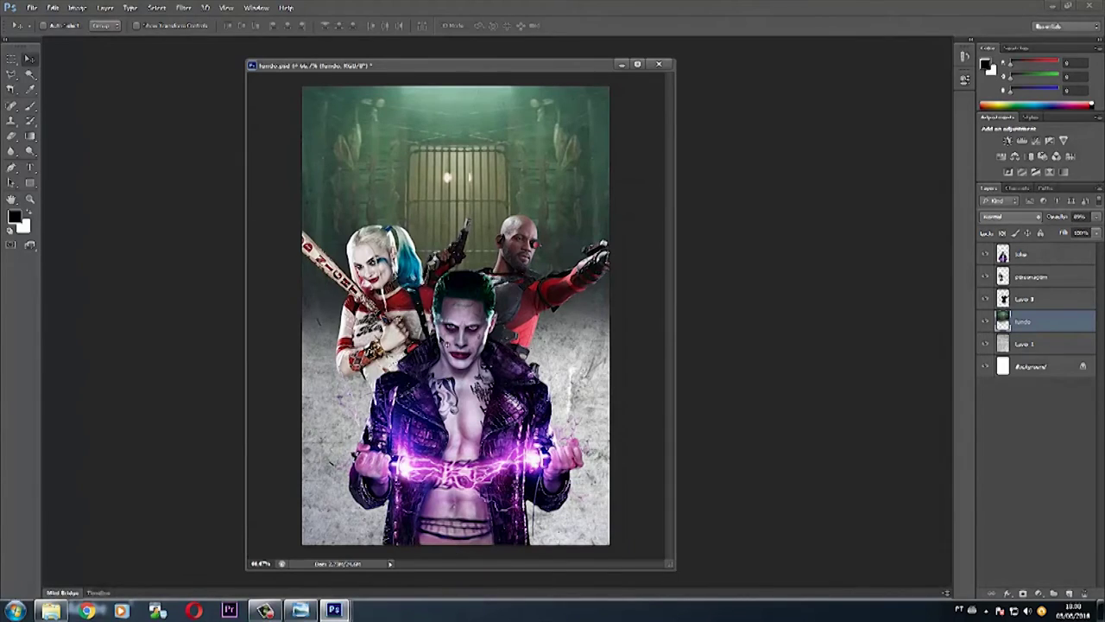
Open the reference poster from the suicide squad folder, then select the Background layer.
key("alt+Tab")
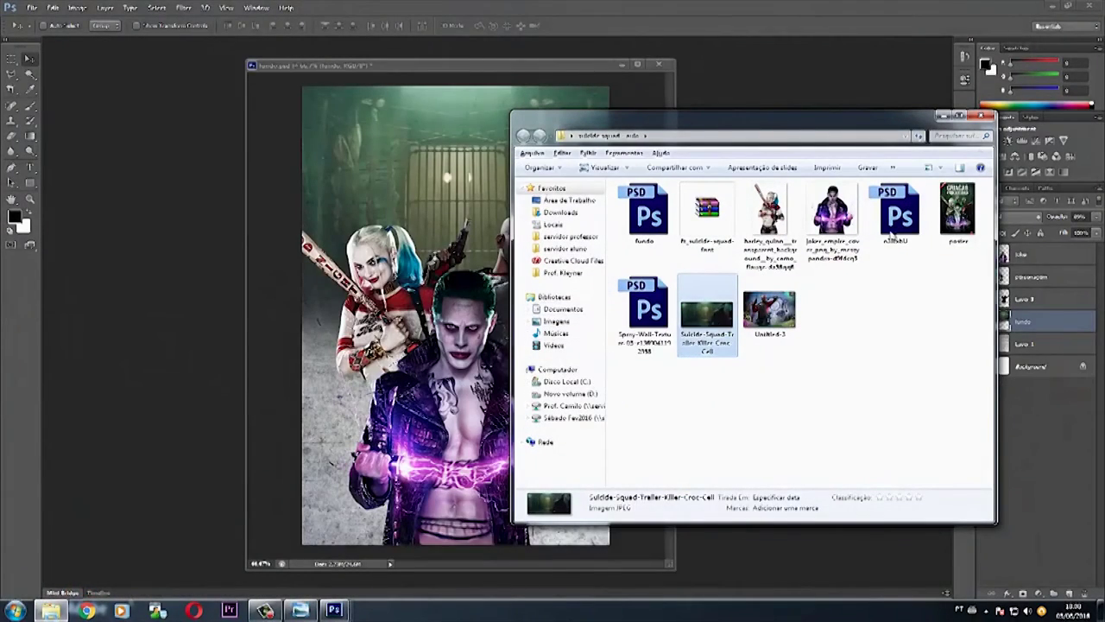
double_click(964, 221)
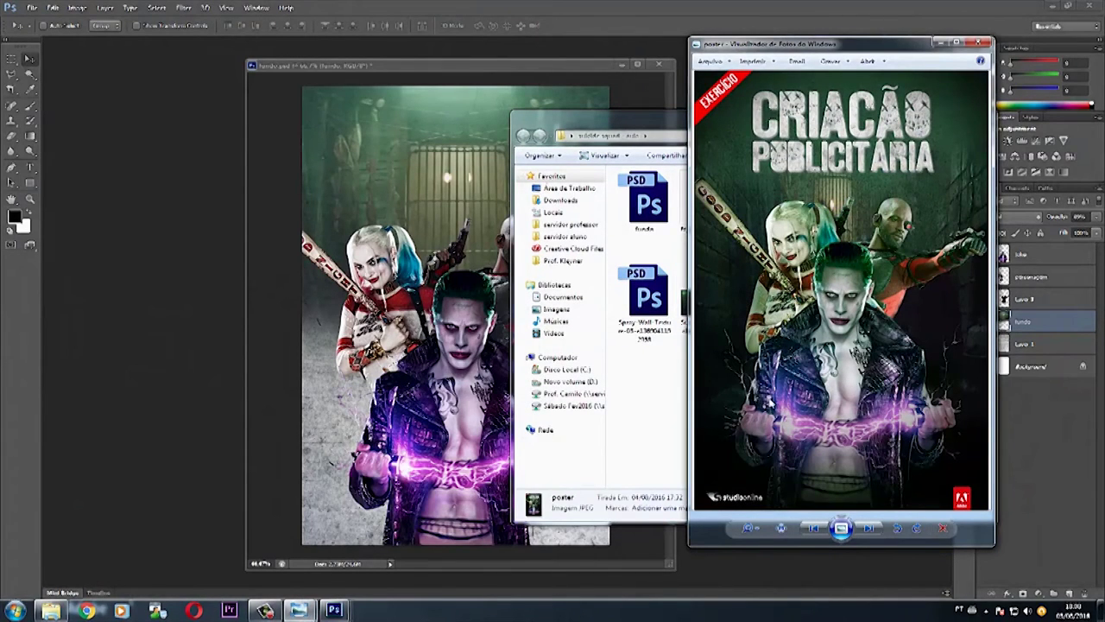
left_click(438, 65)
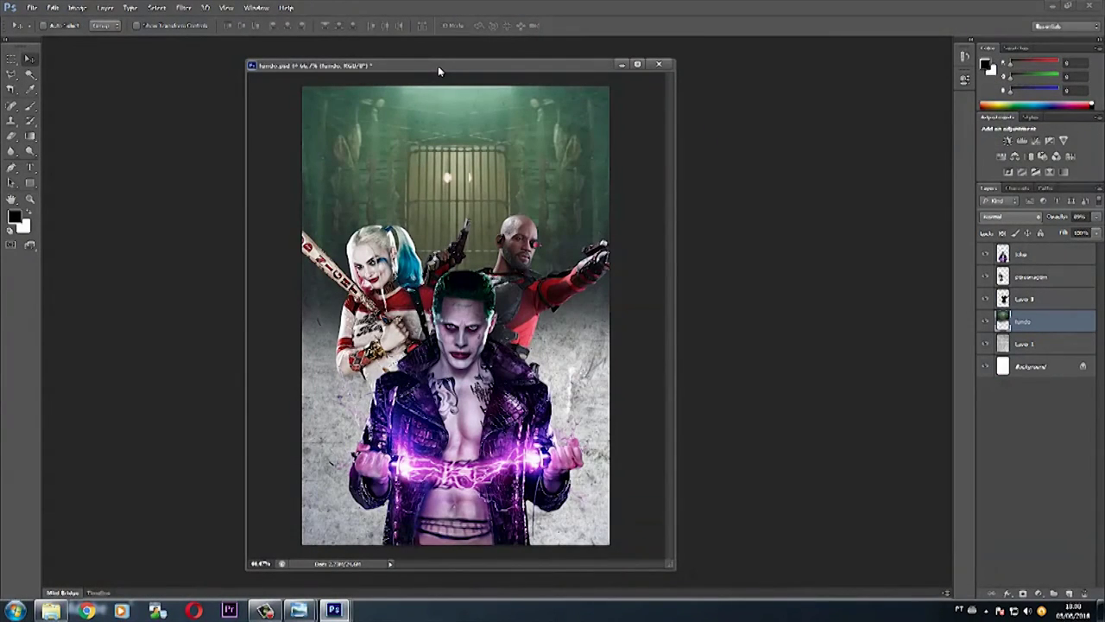
left_click(985, 343)
left_click(1026, 366)
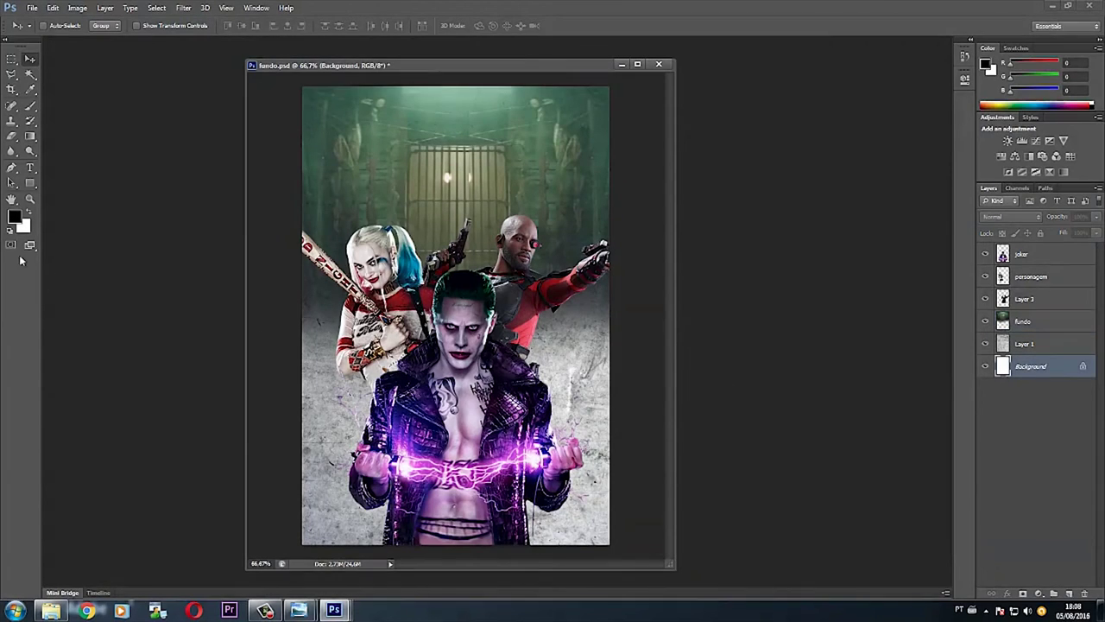
Fill the Background layer solid black with the Paint Bucket and show Layer 1 again.
left_click(32, 138)
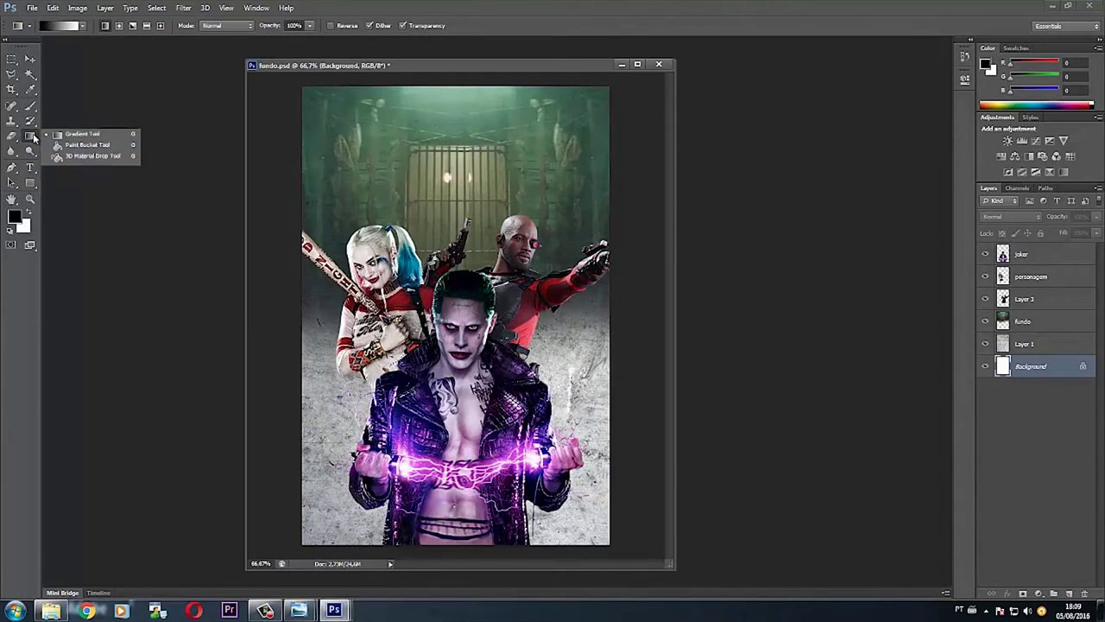
left_click(86, 146)
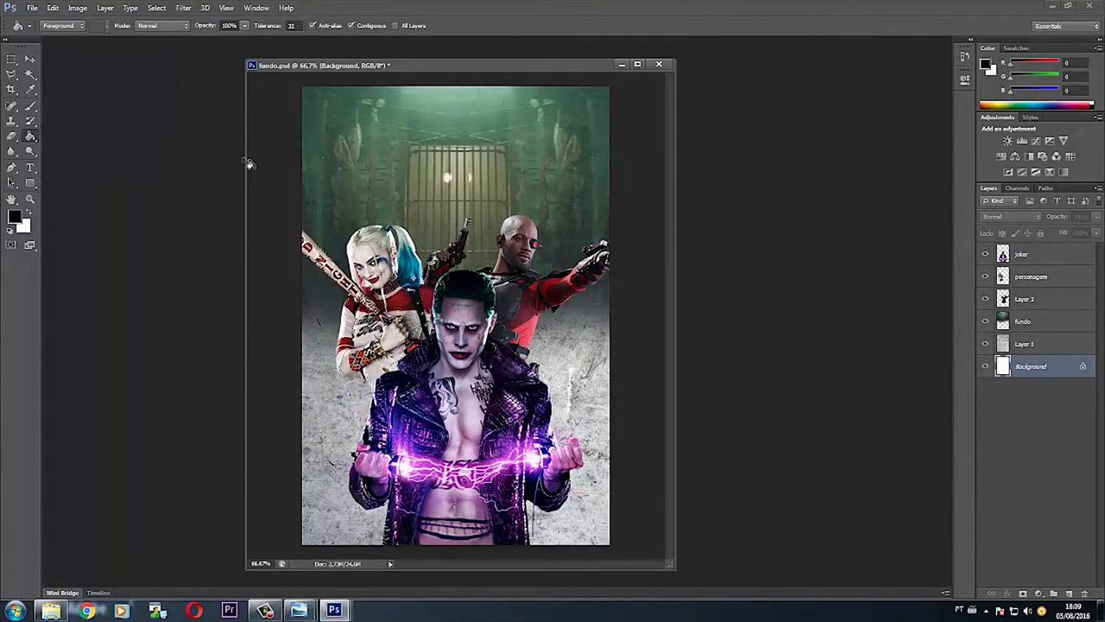
left_click(547, 442)
left_click(985, 345)
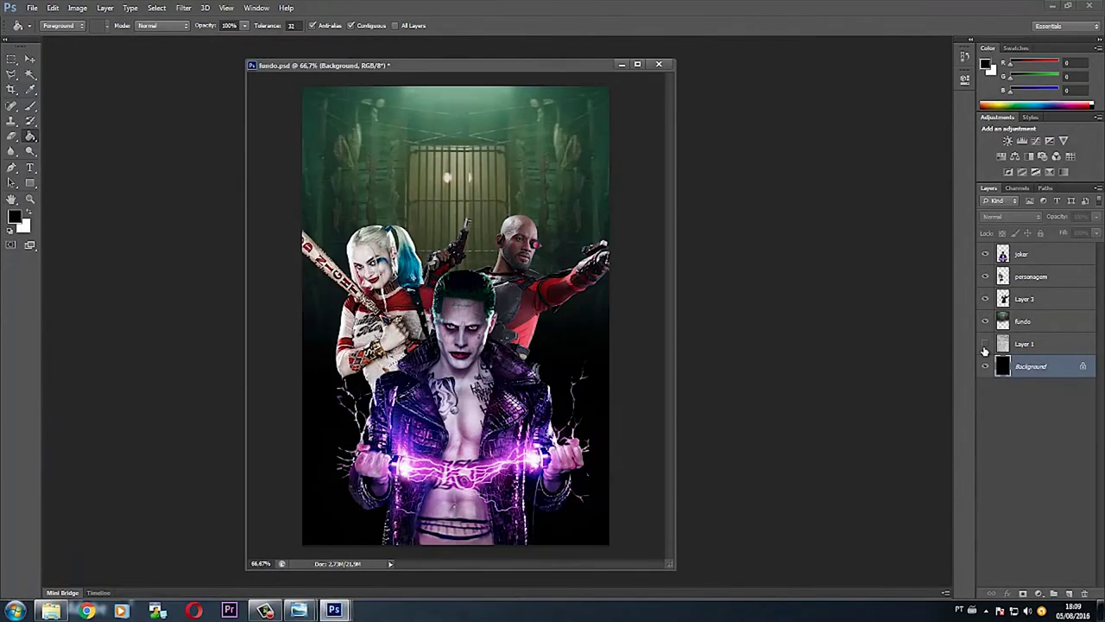
left_click(985, 344)
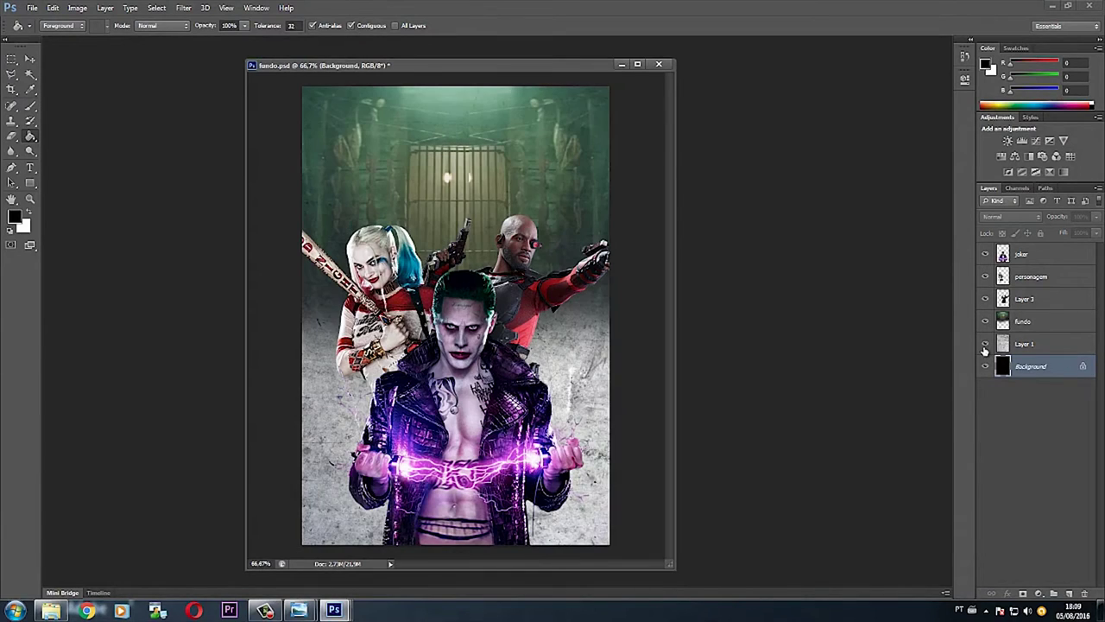
Select Layer 1 and try Darken and Normal blend modes at lowered opacity.
left_click(1027, 345)
left_click(1021, 218)
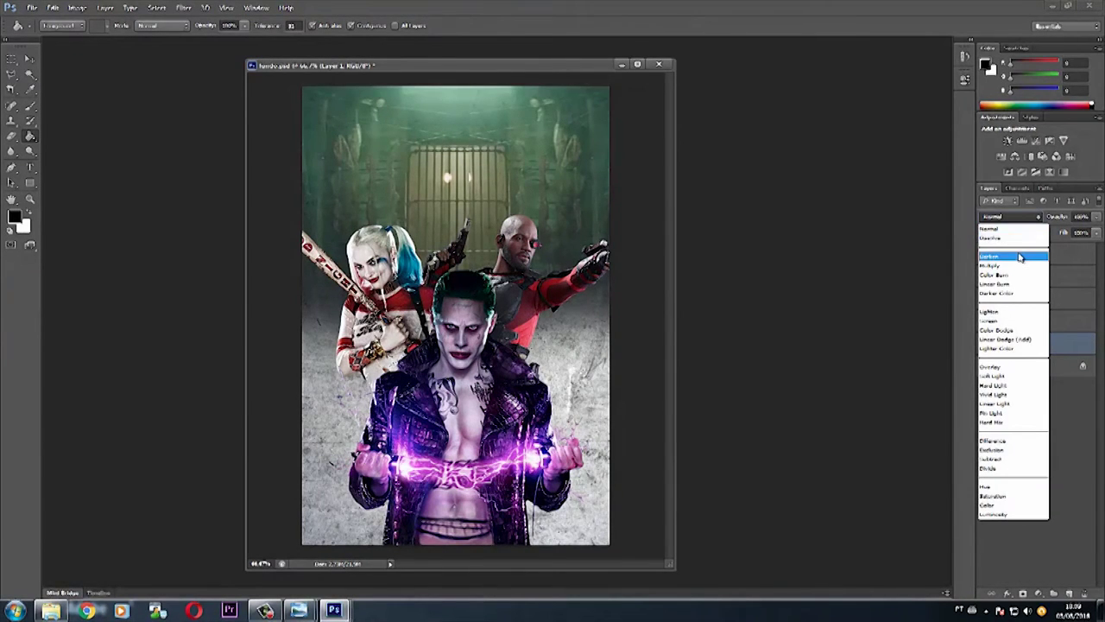
left_click(1018, 255)
left_click(1023, 218)
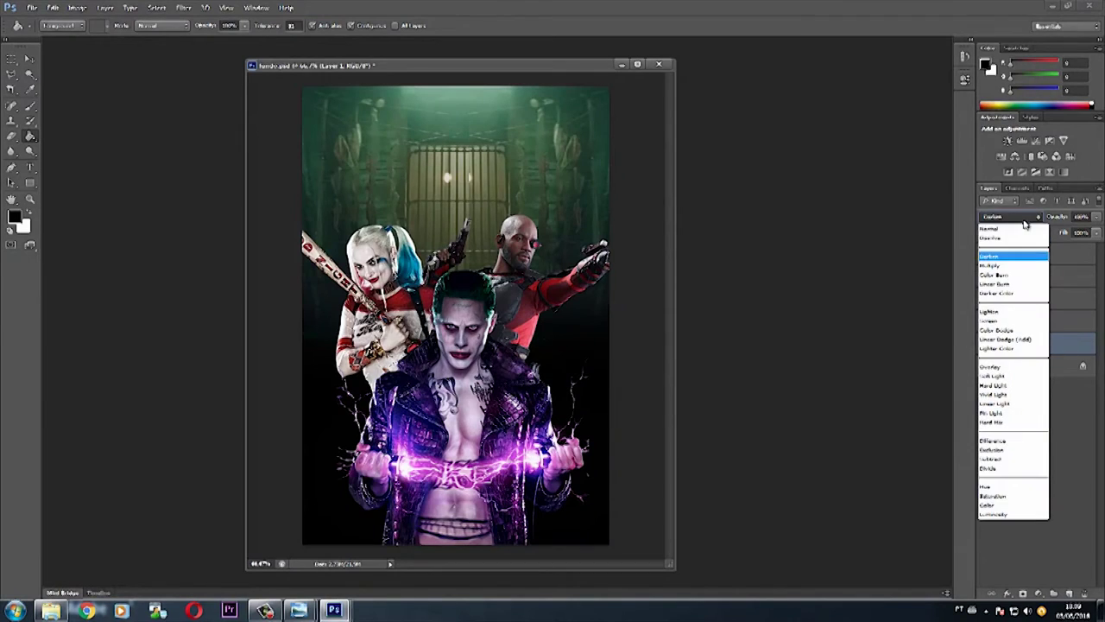
left_click(1017, 223)
left_click_drag(1075, 233, 1061, 234)
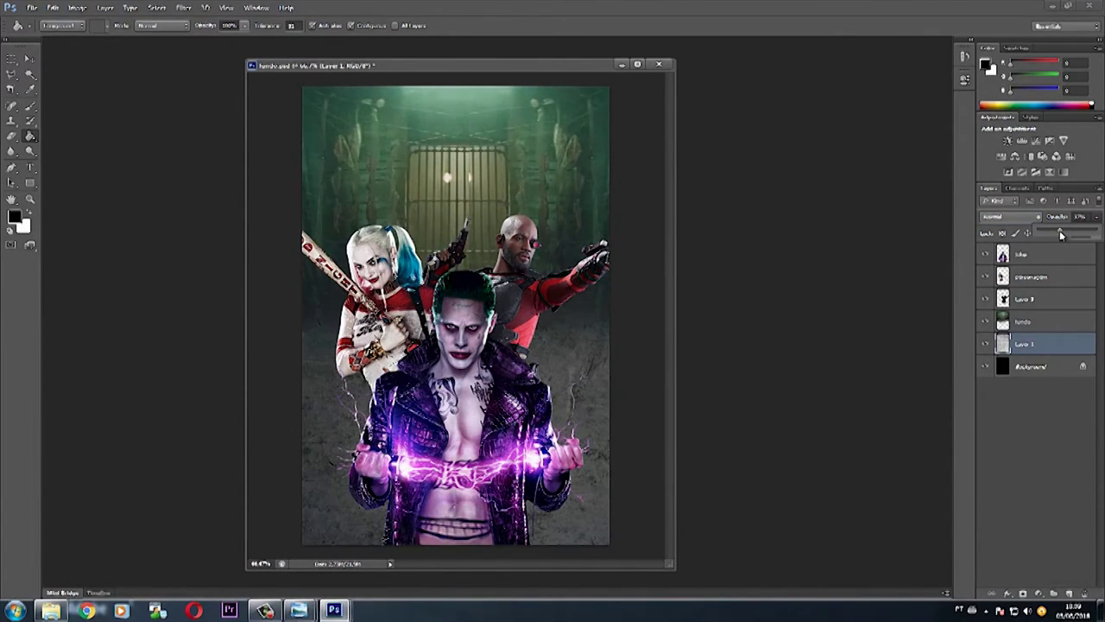
left_click(1027, 218)
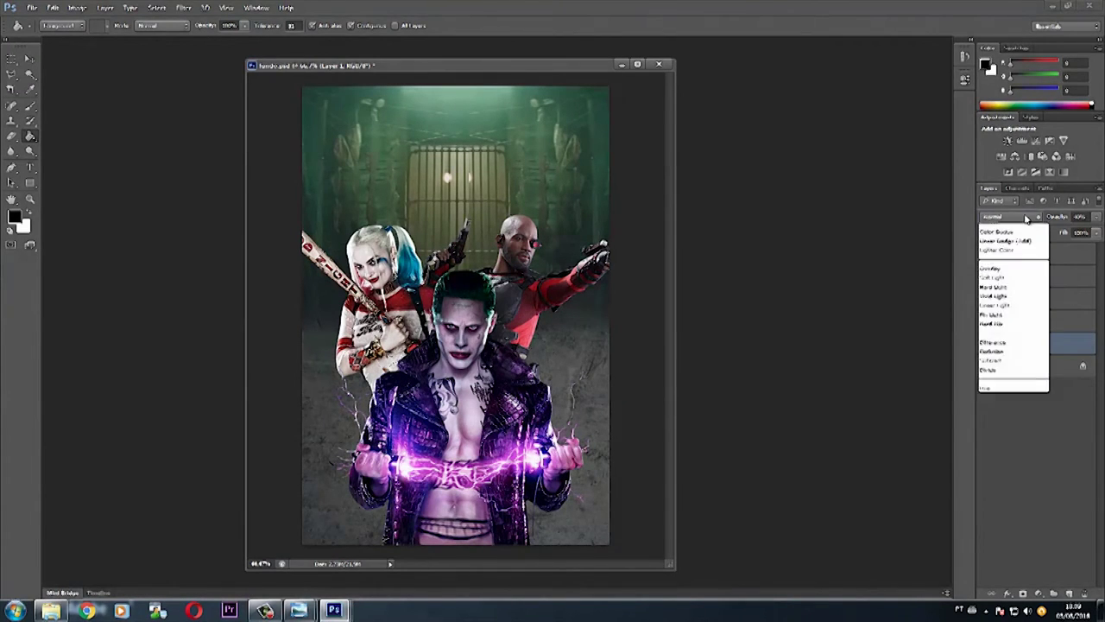
left_click(1022, 256)
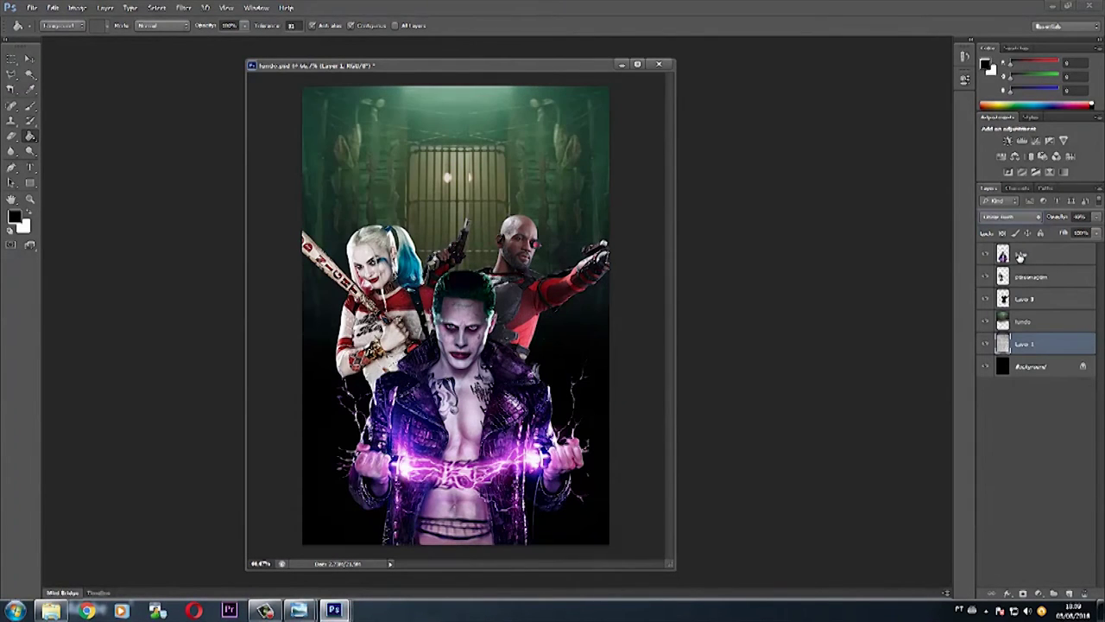
Set Layer 1 to Screen blend mode at 30% opacity, with the reference poster alongside.
scroll(1009, 220, "down", 1)
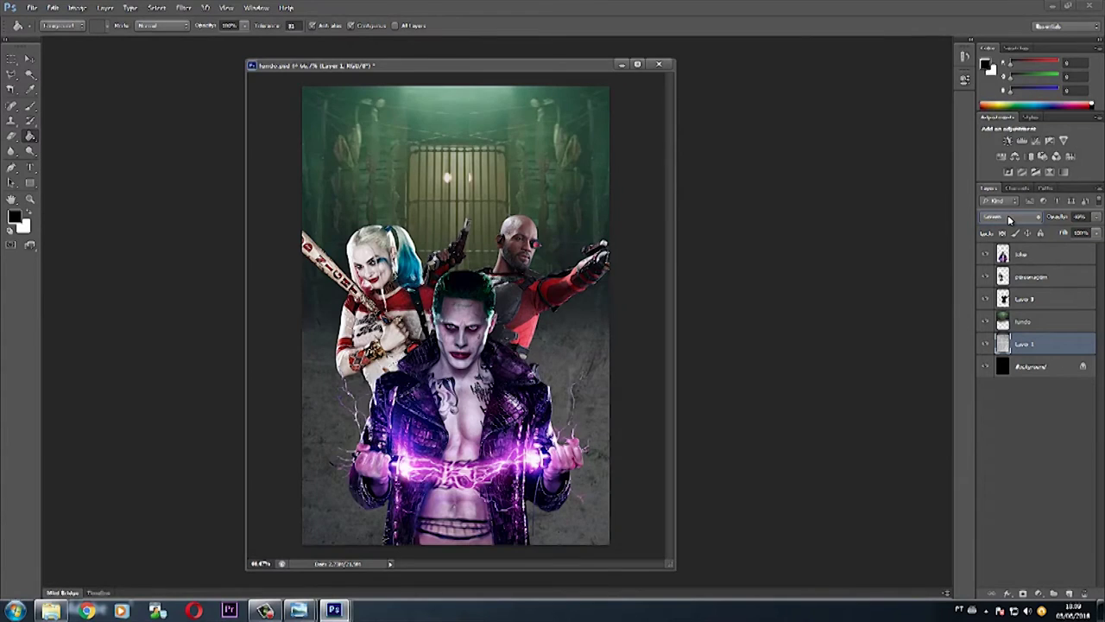
scroll(1009, 220, "down", 1)
scroll(1010, 219, "down", 2)
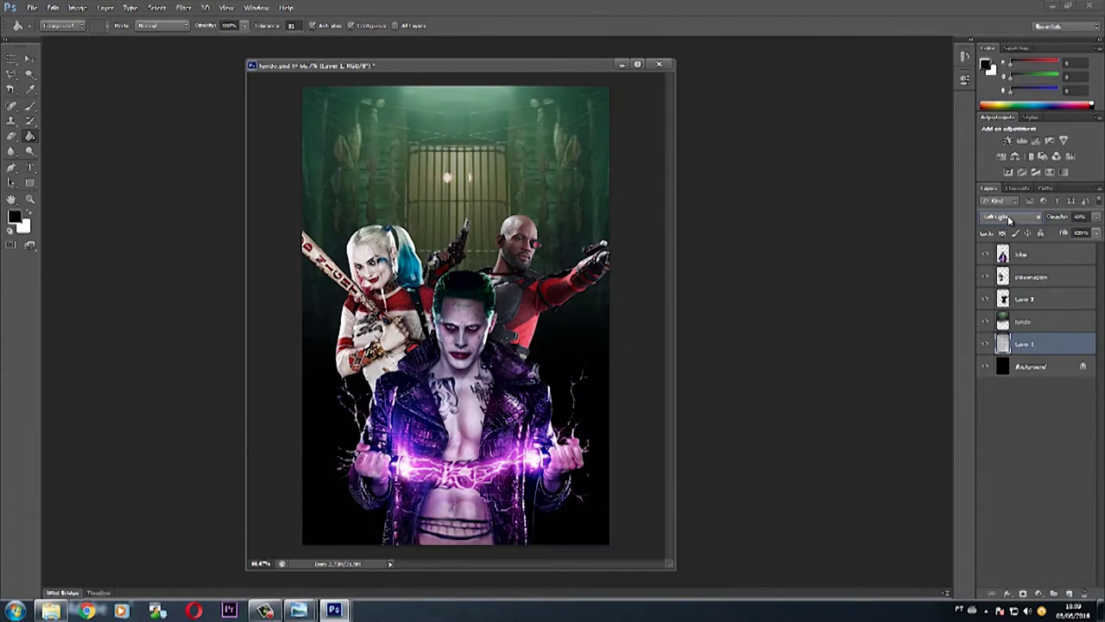
scroll(1009, 219, "down", 1)
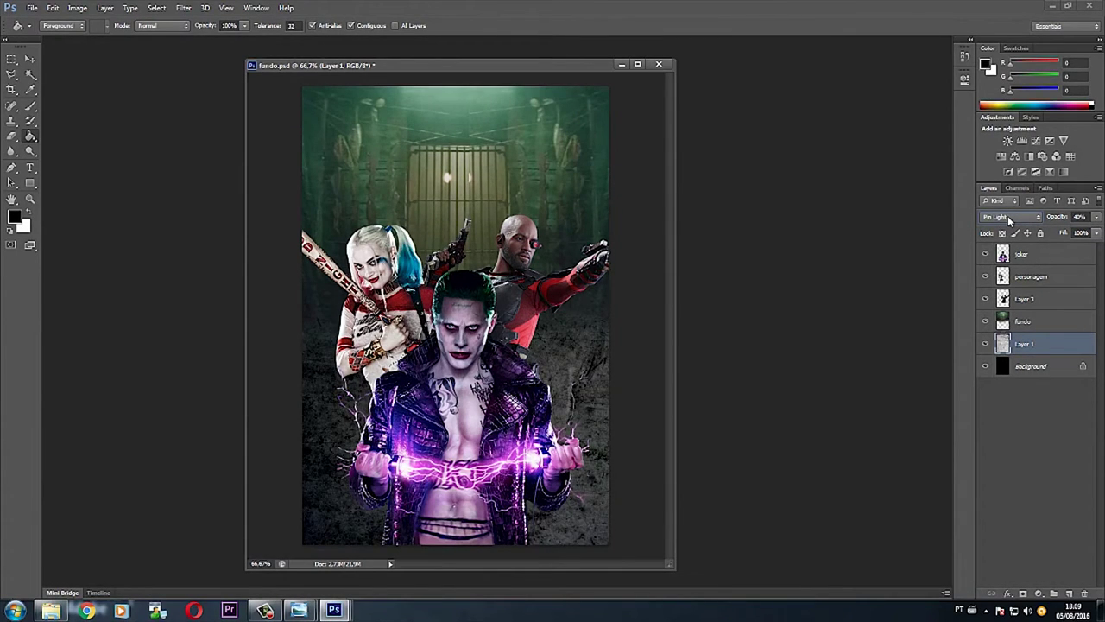
scroll(1009, 220, "up", 2)
scroll(1010, 220, "up", 2)
scroll(1009, 219, "up", 2)
scroll(1009, 219, "up", 2)
scroll(1007, 216, "up", 1)
scroll(1007, 216, "up", 3)
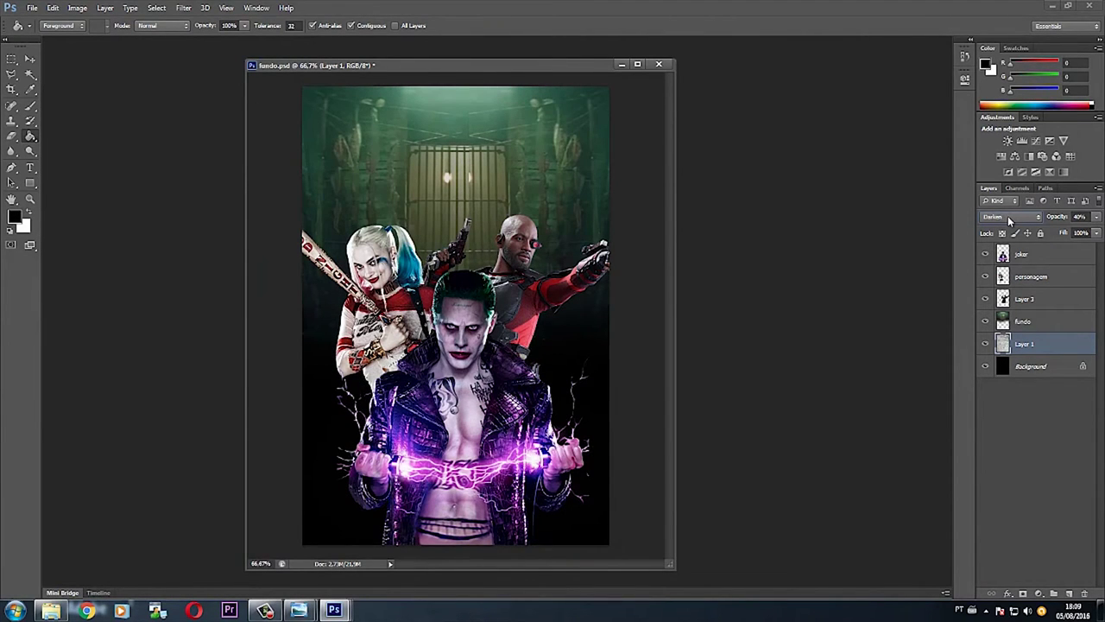
left_click(1007, 216)
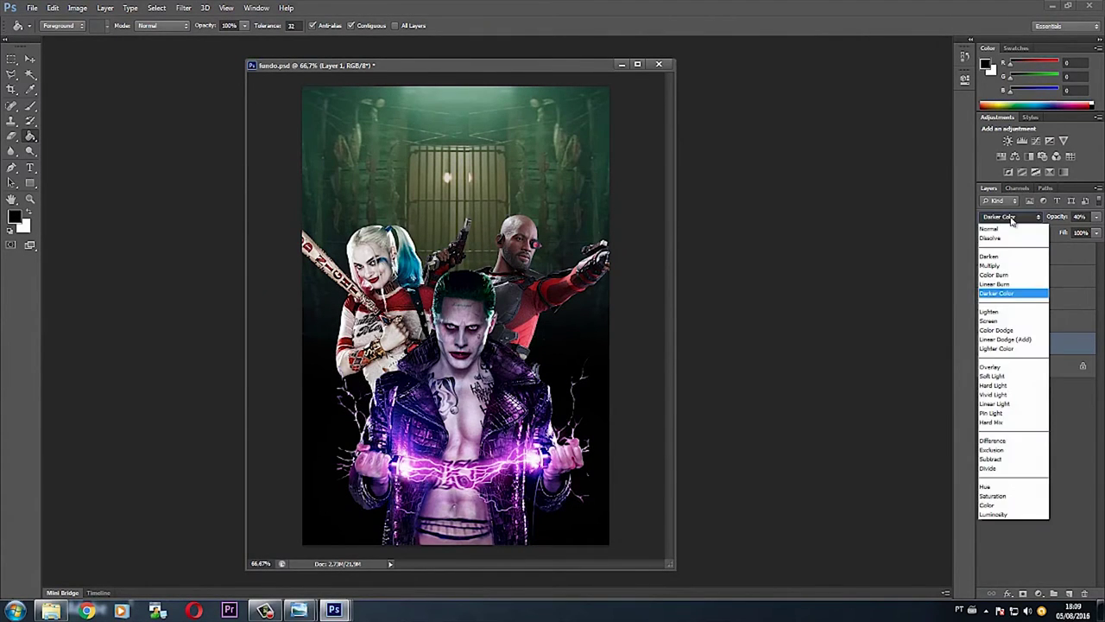
left_click(1020, 253)
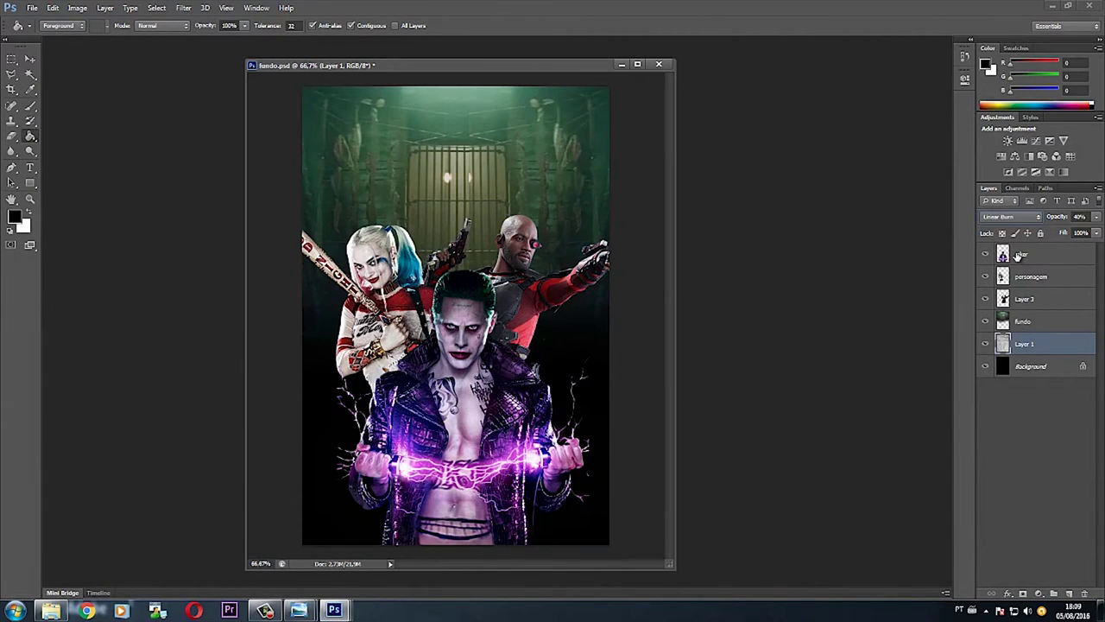
scroll(1019, 256, "down", 2)
scroll(1019, 255, "up", 2)
scroll(1019, 255, "down", 1)
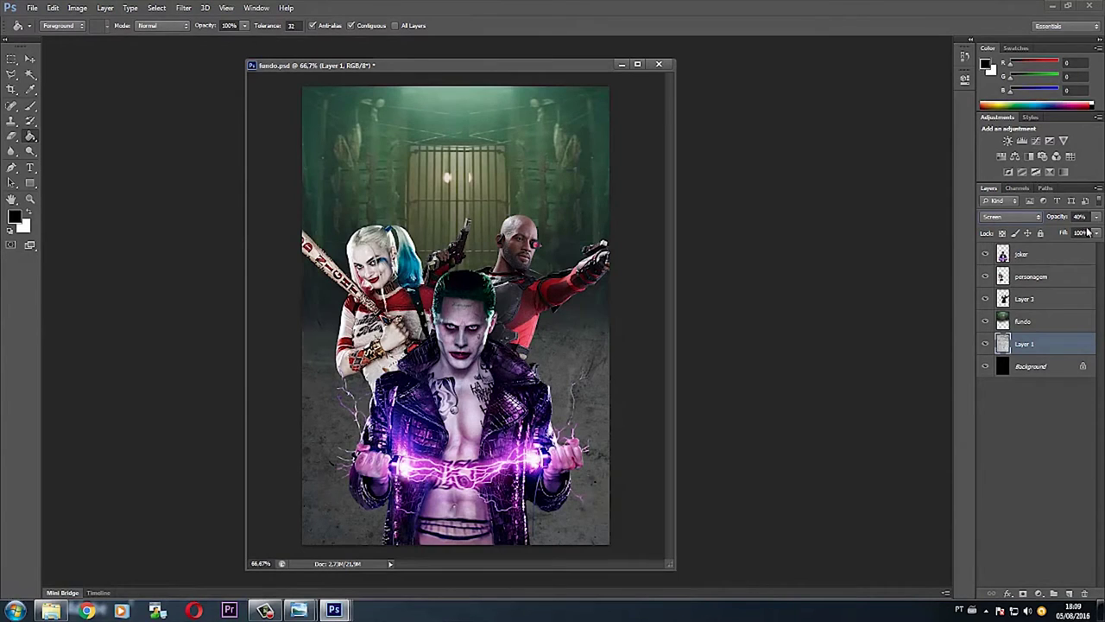
left_click_drag(1095, 217, 1060, 232)
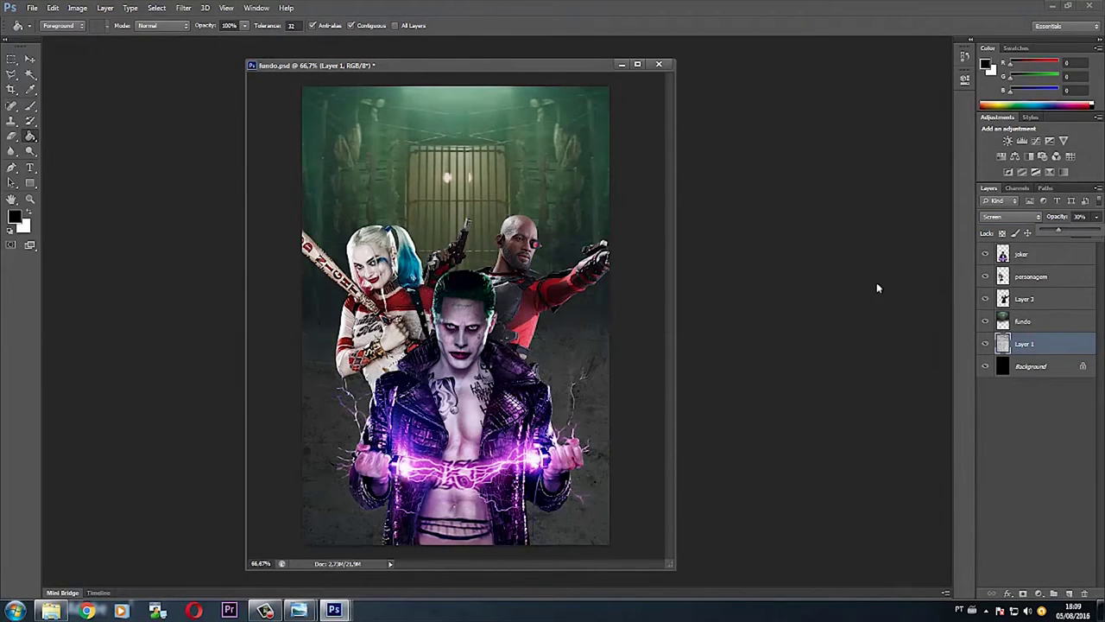
left_click_drag(457, 76, 561, 75)
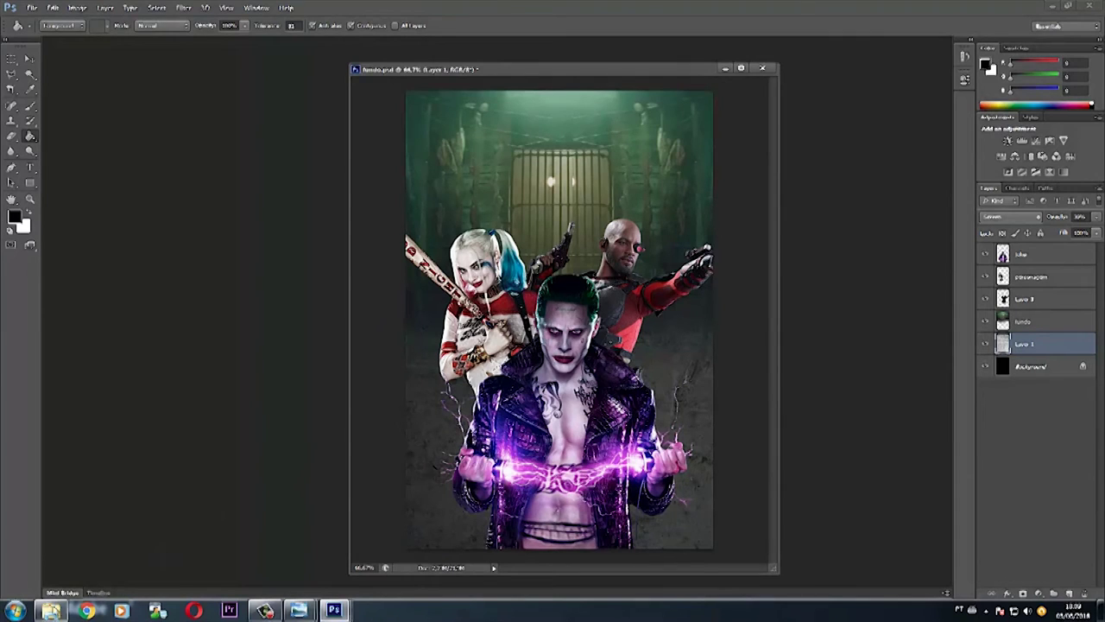
left_click(363, 548)
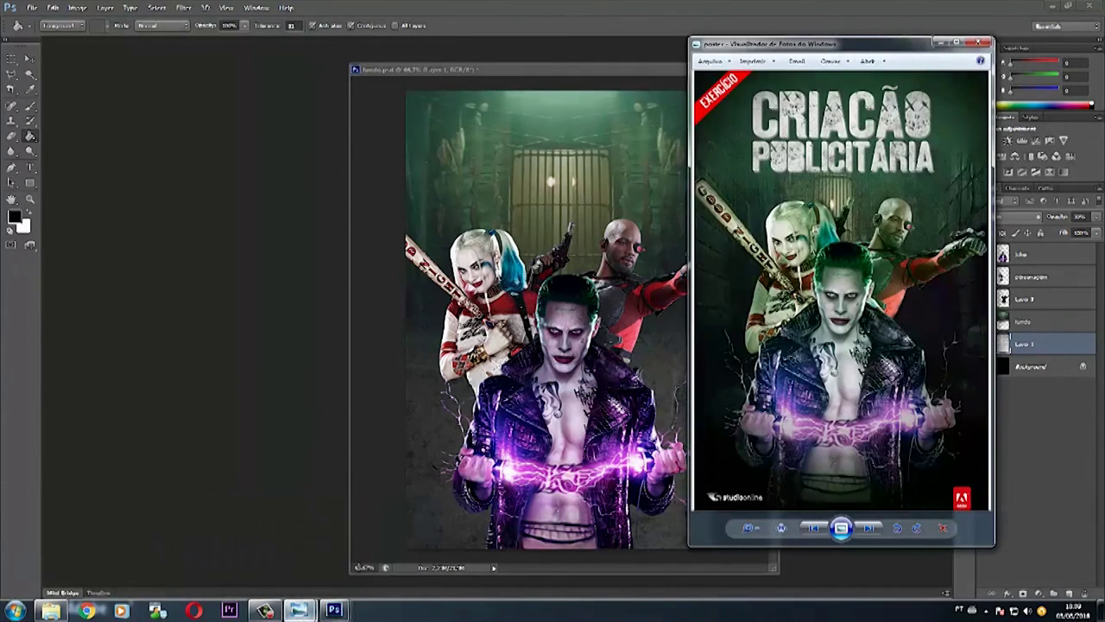
Compare against the CRIAÇÃO PUBLICITÁRIA reference poster, then return to the Photoshop document.
left_click_drag(577, 76, 393, 76)
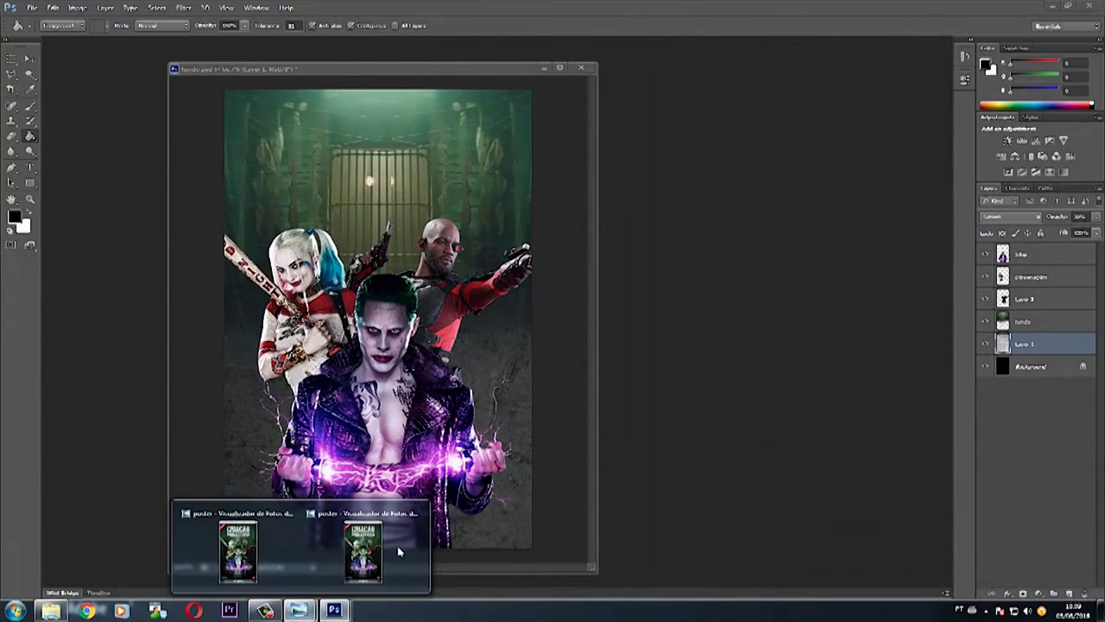
mouse_move(299, 610)
left_click(365, 548)
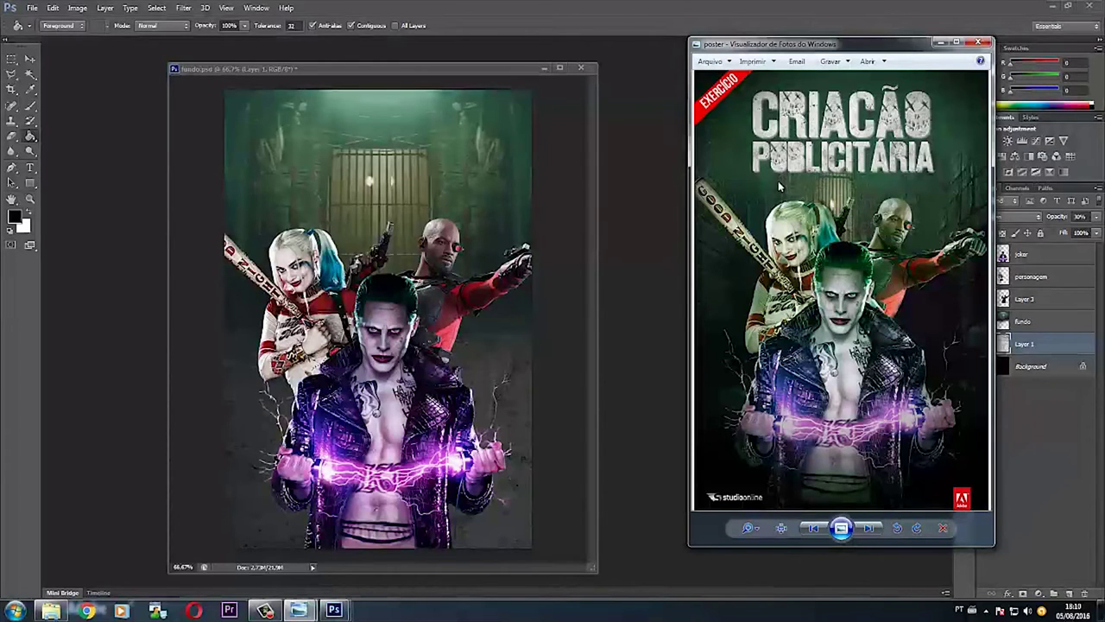
left_click(415, 75)
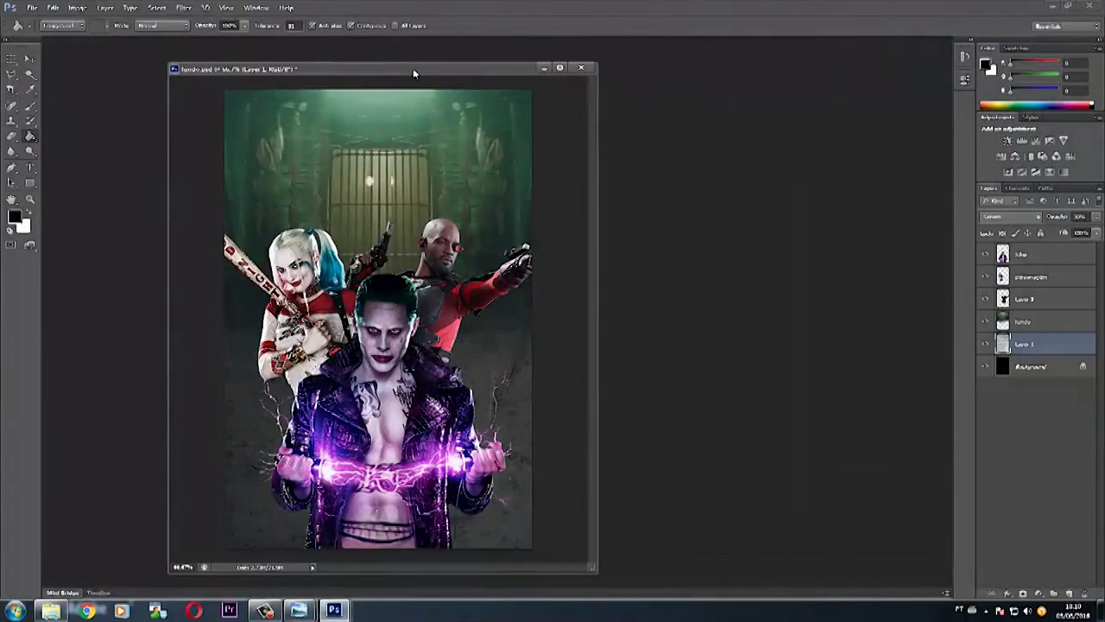
Add a Levels adjustment above fundo with black input 23 and midtone 0.93.
left_click(1037, 299)
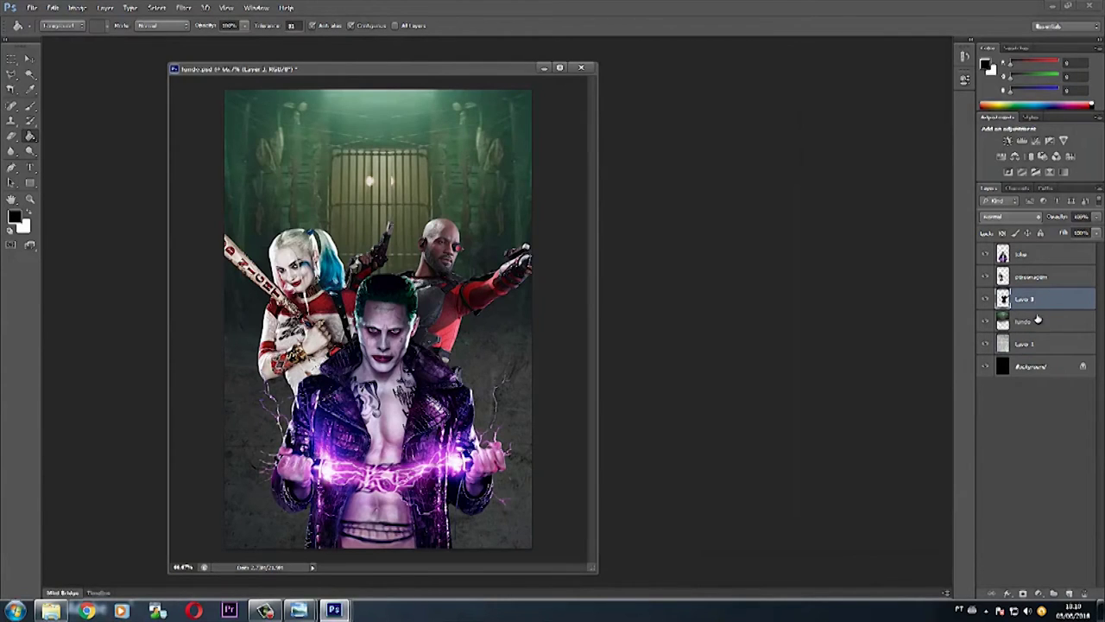
left_click(1036, 323)
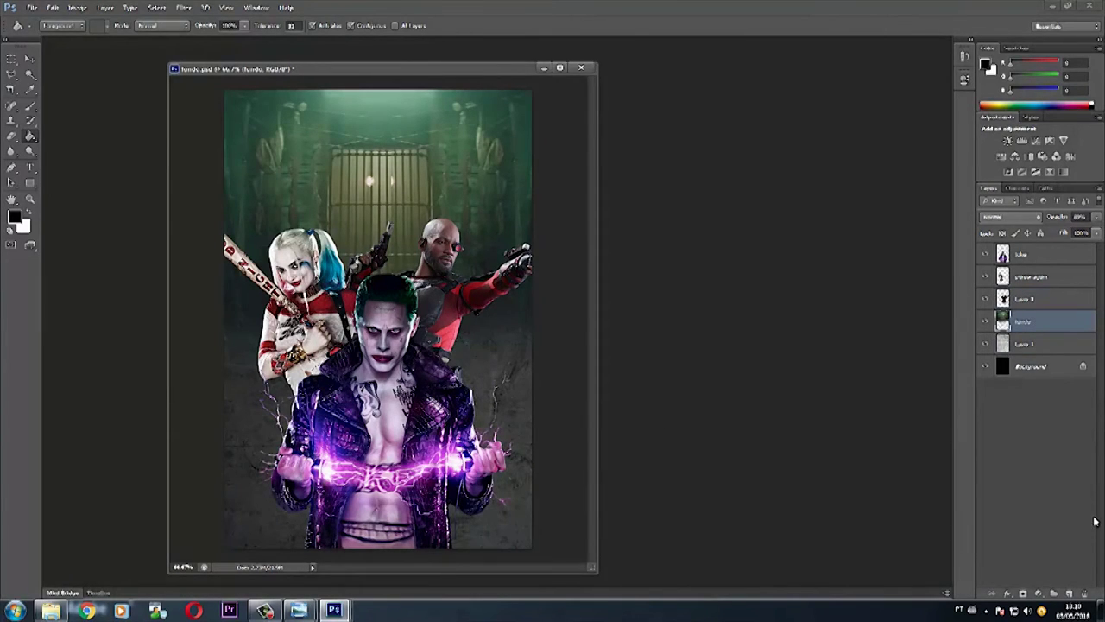
left_click(1037, 594)
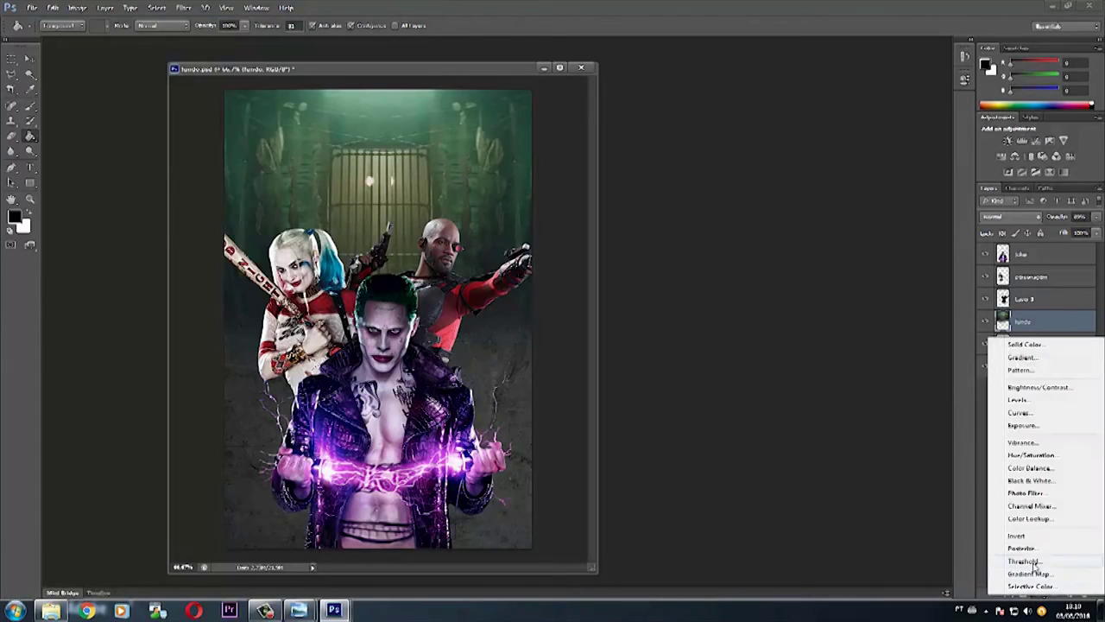
left_click(1032, 401)
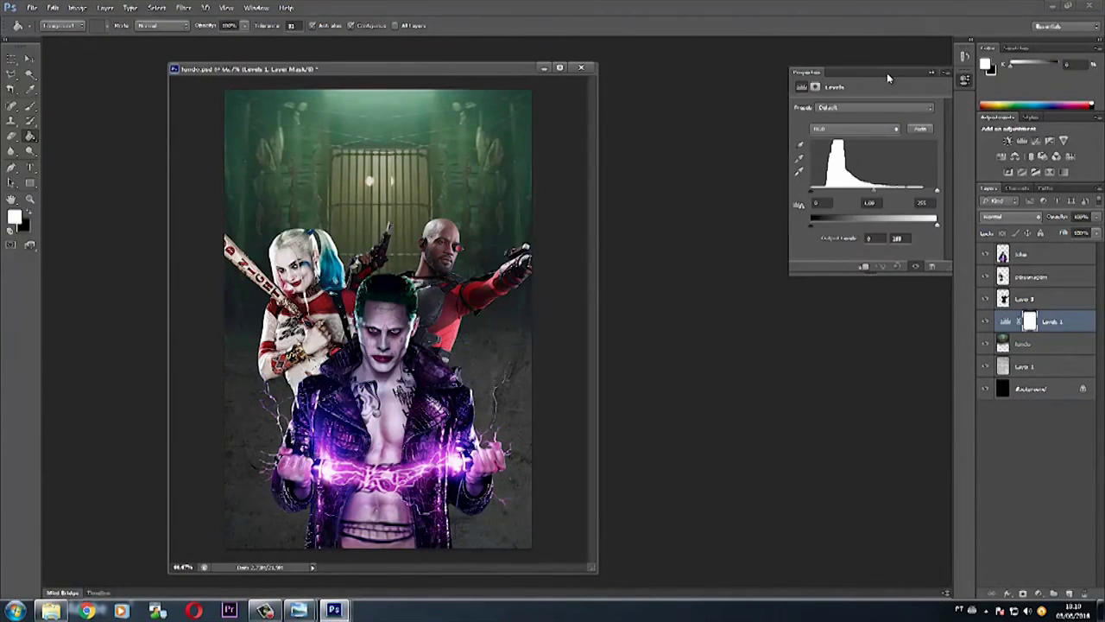
left_click_drag(887, 74, 771, 110)
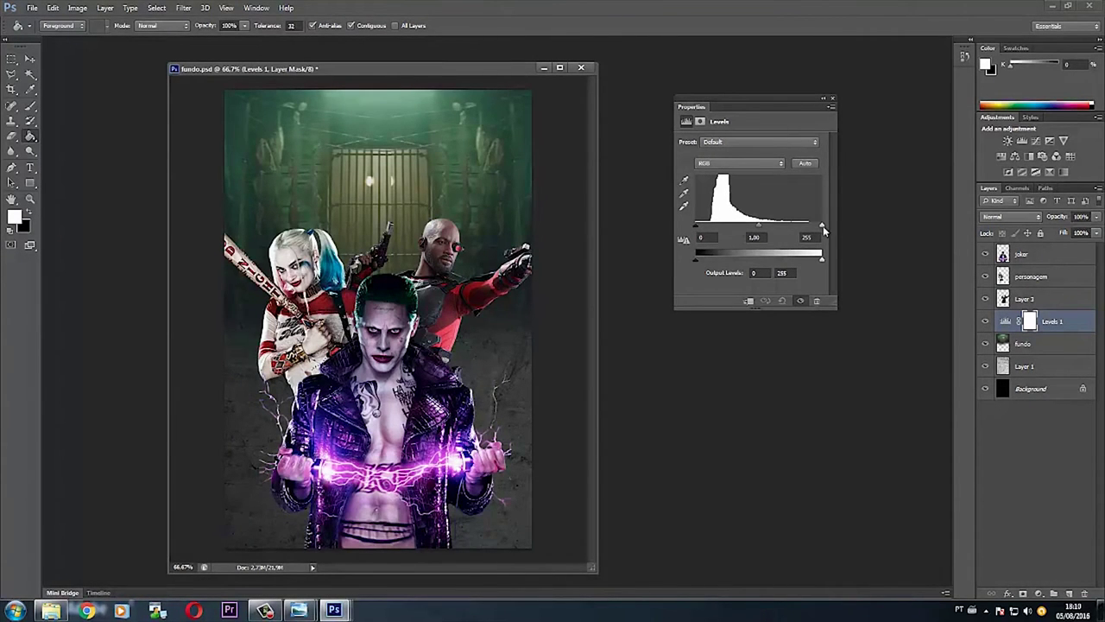
left_click_drag(695, 225, 769, 231)
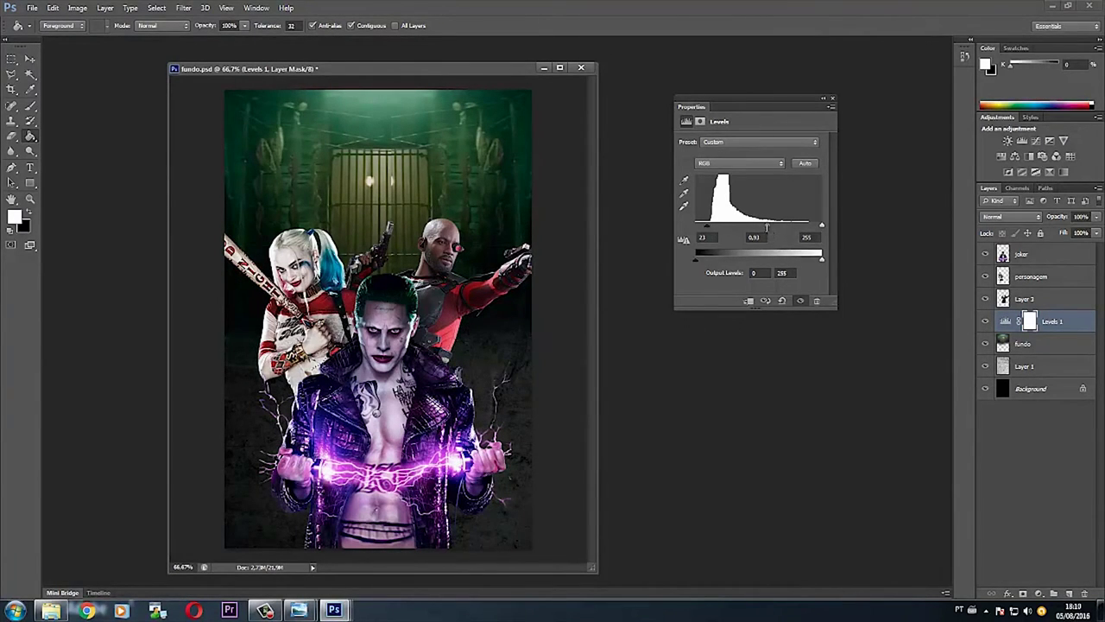
left_click_drag(821, 224, 773, 225)
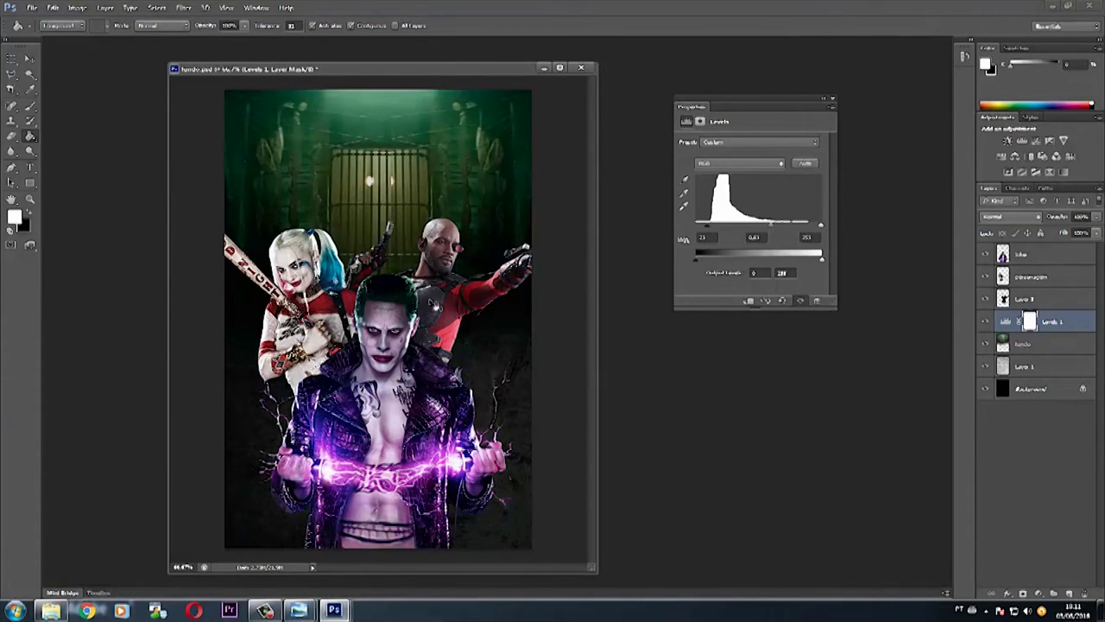
left_click(299, 611)
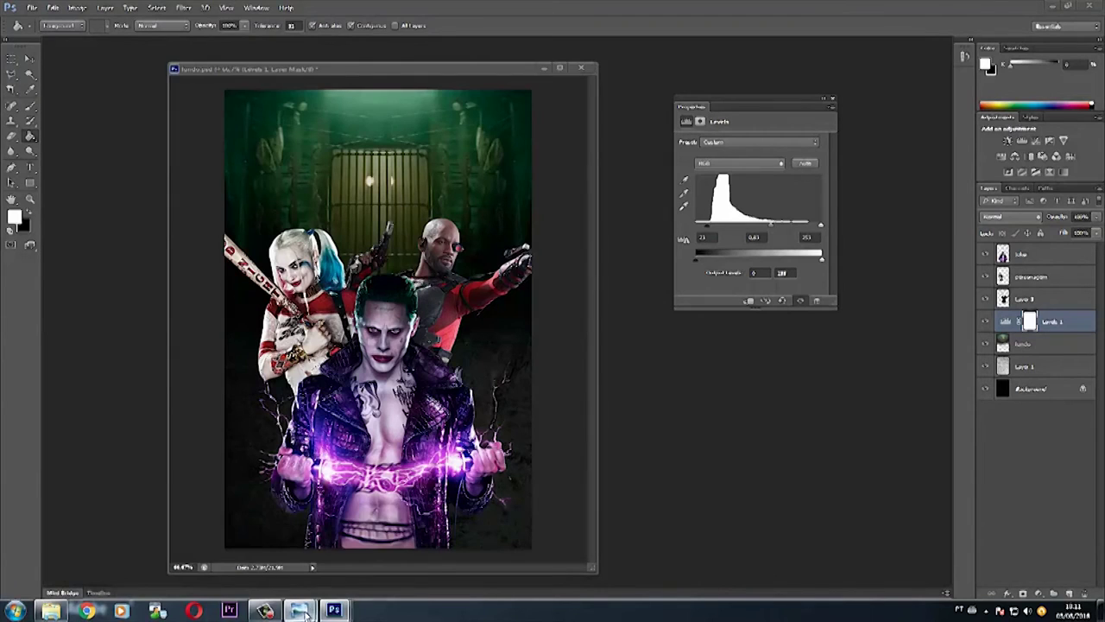
Check the reference poster again, return to Photoshop, and select the joker layer.
mouse_move(298, 611)
left_click(356, 570)
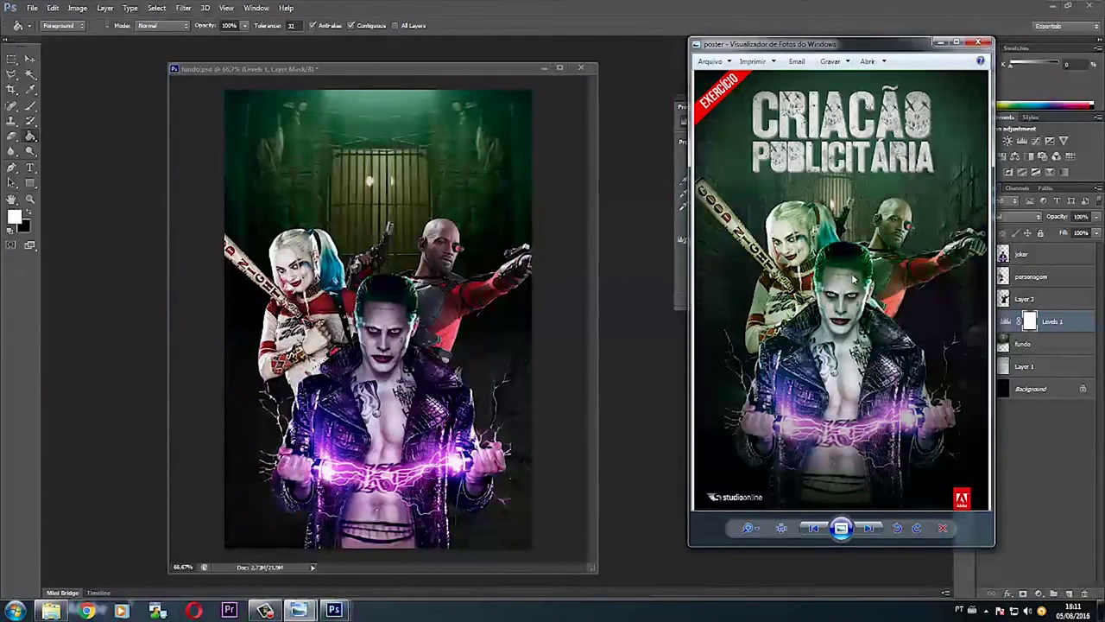
left_click(420, 339)
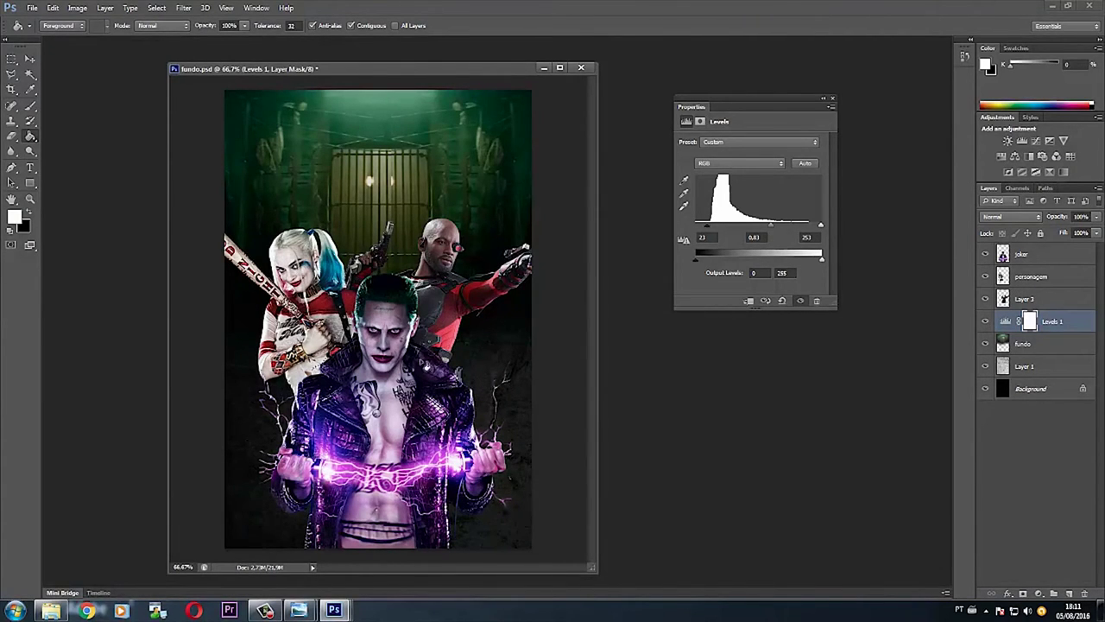
left_click(1023, 254)
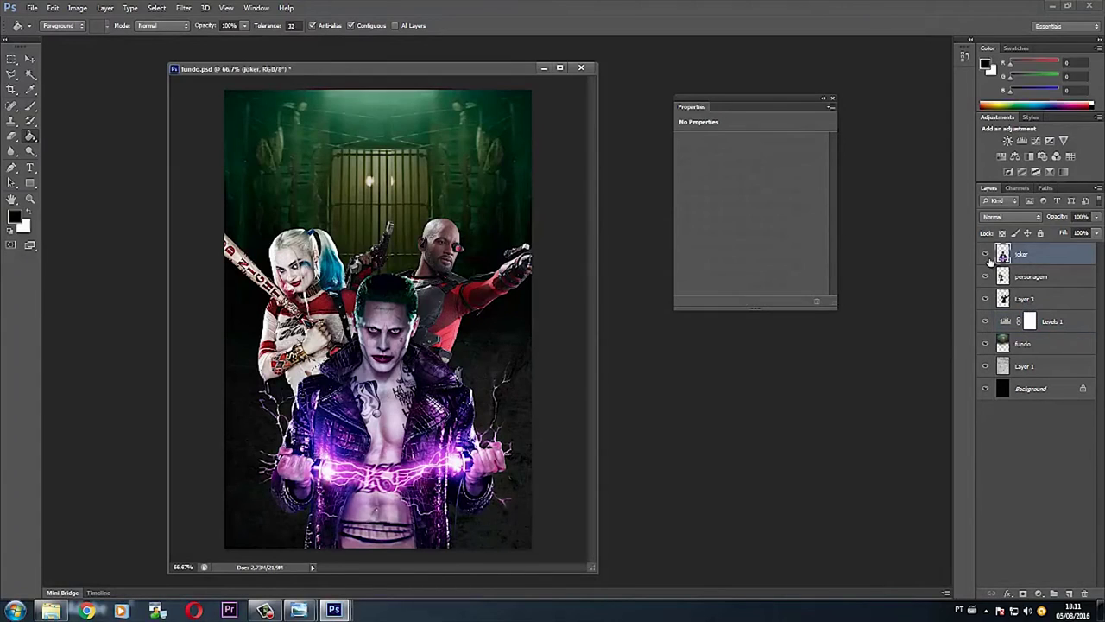
Reset colours to black and white and add a Levels adjustment above the joker layer.
key("d")
left_click(985, 253)
left_click(985, 253)
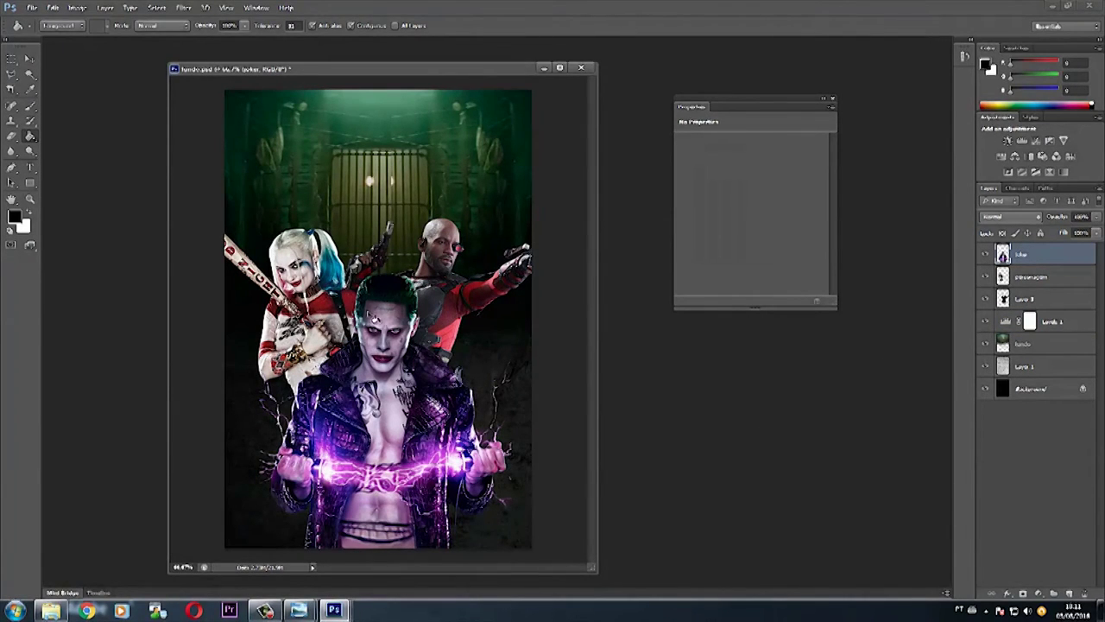
left_click(1038, 594)
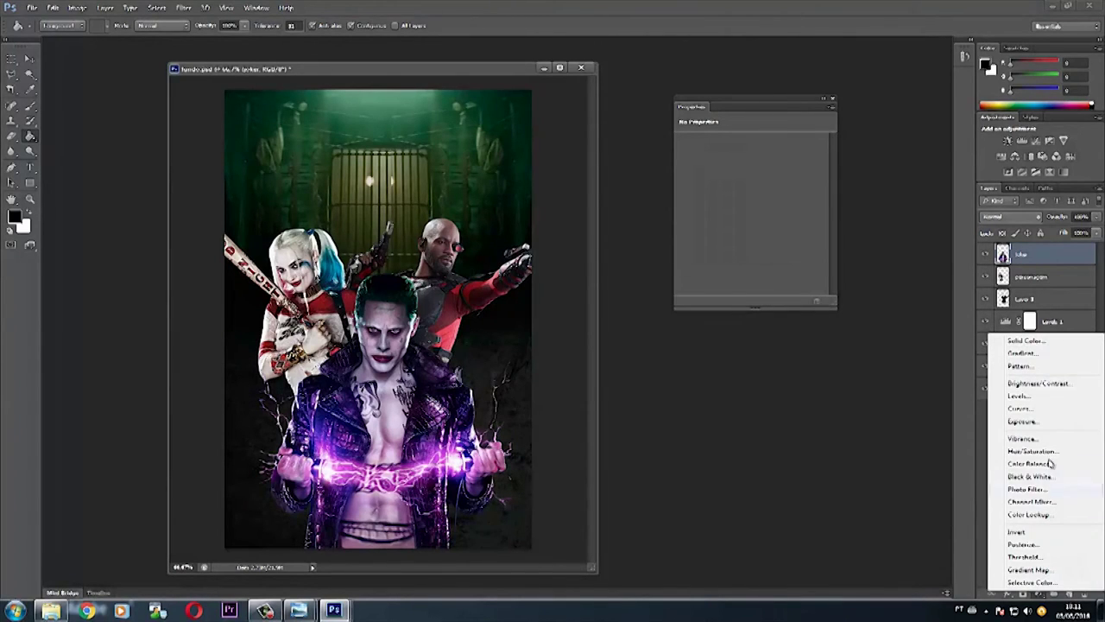
left_click(1019, 396)
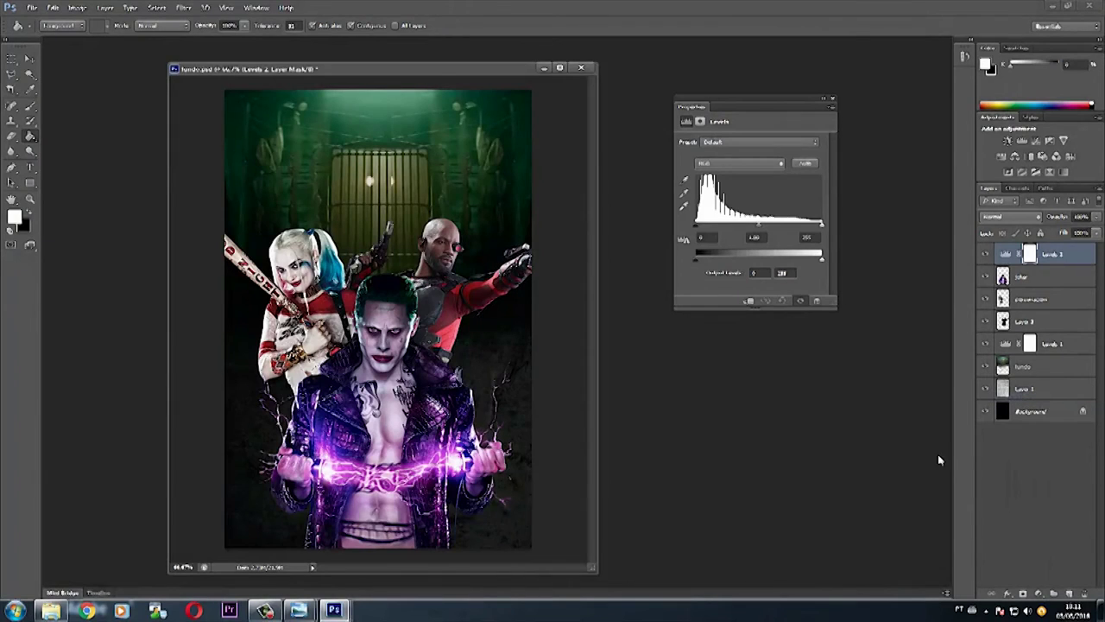
left_click_drag(759, 224, 737, 225)
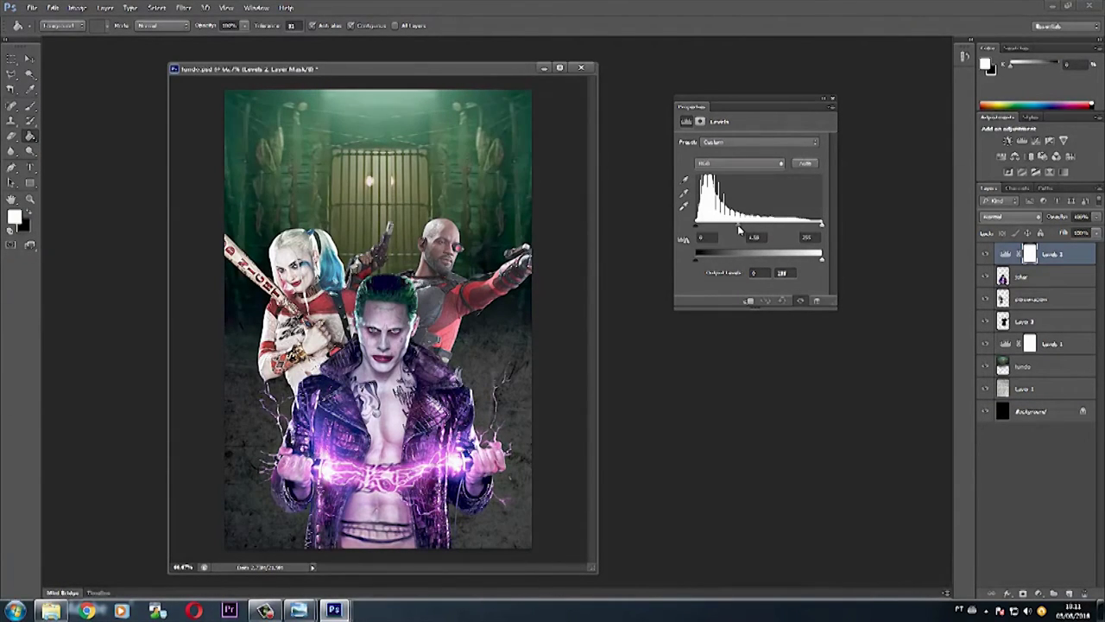
left_click_drag(738, 224, 759, 224)
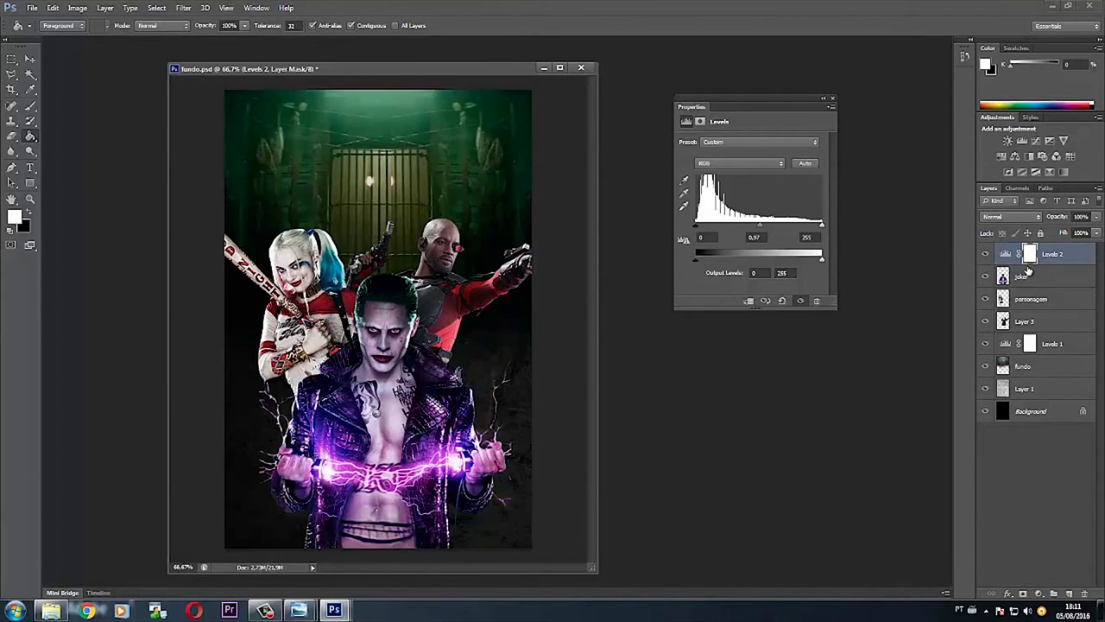
Clip Levels 2 to the joker layer and set its input levels to 10, 1.00 and 209.
left_click_drag(1028, 271, 1055, 259)
left_click(1056, 259, "alt")
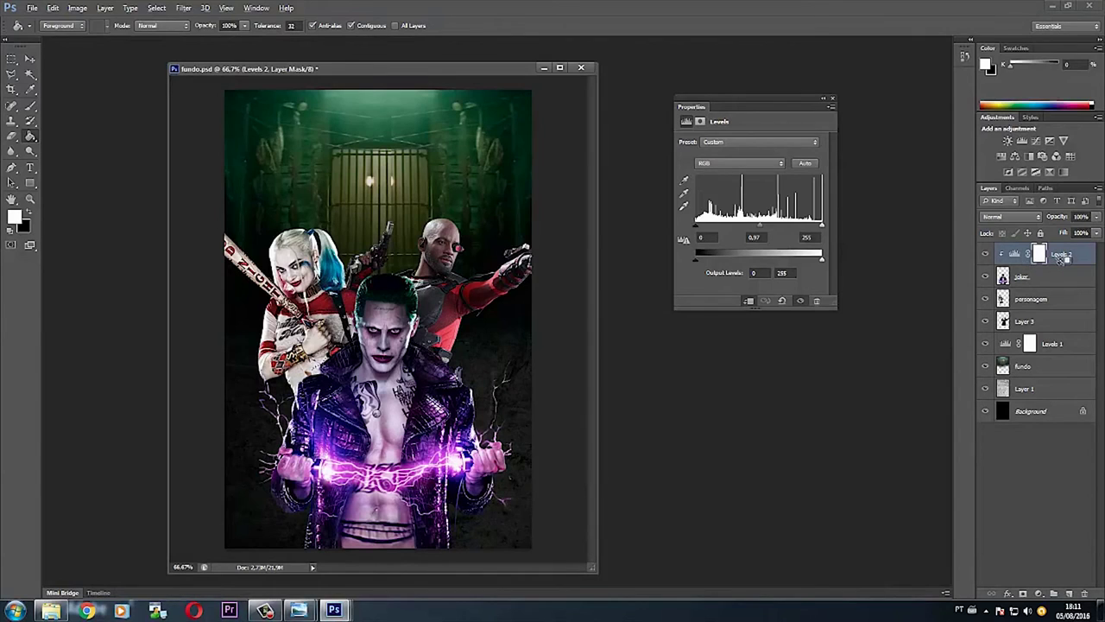
left_click(1062, 261, "alt")
left_click(1062, 259, "alt")
left_click_drag(762, 223, 695, 230)
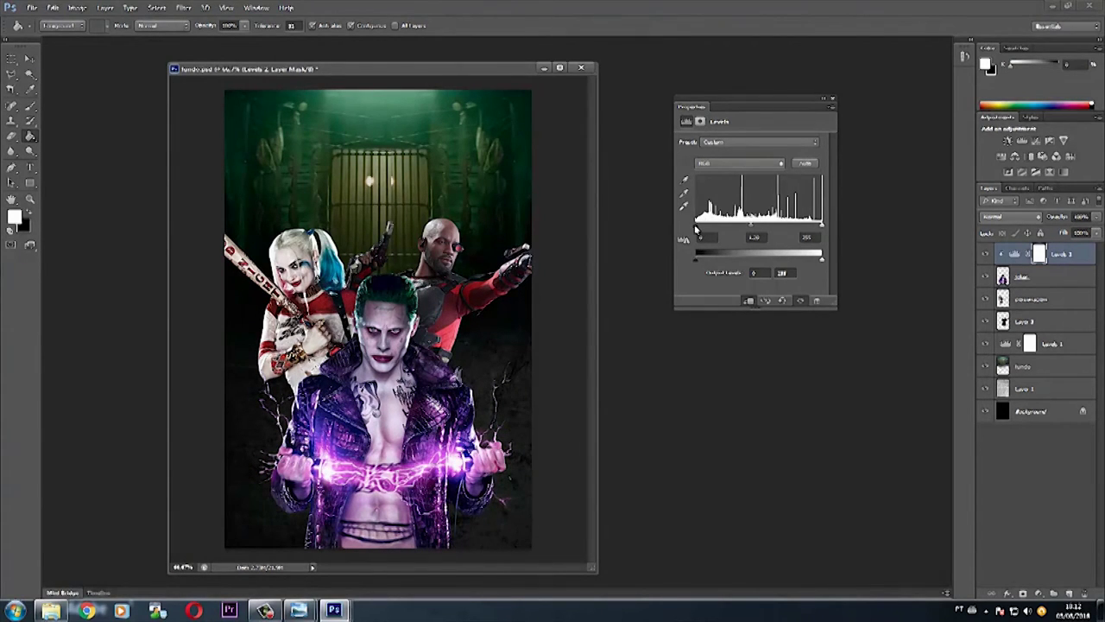
left_click_drag(817, 227, 702, 230)
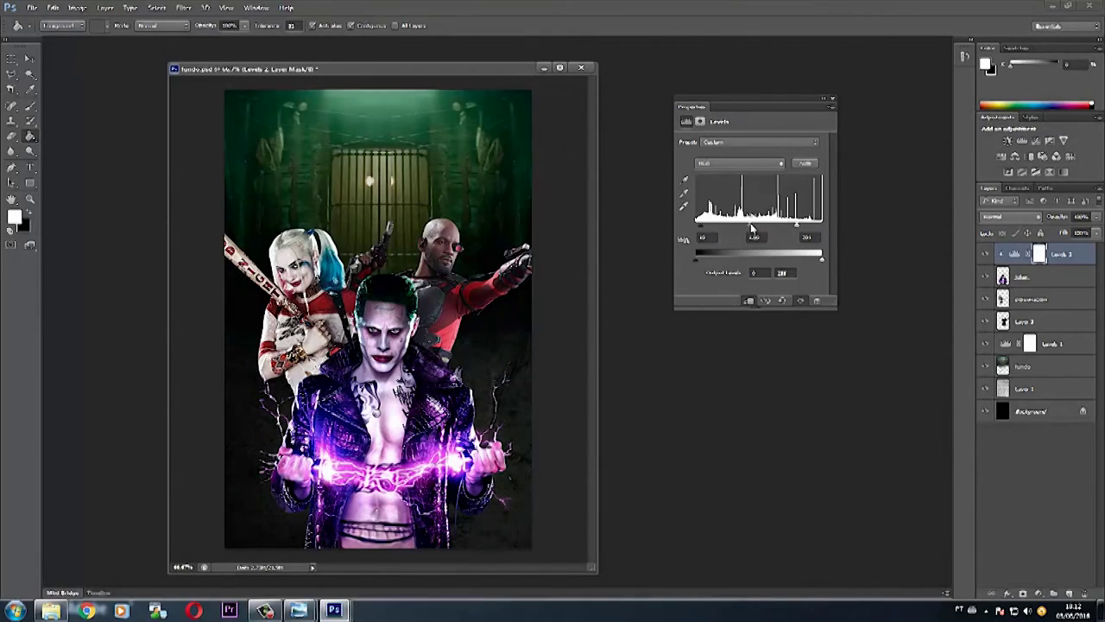
left_click_drag(751, 228, 748, 230)
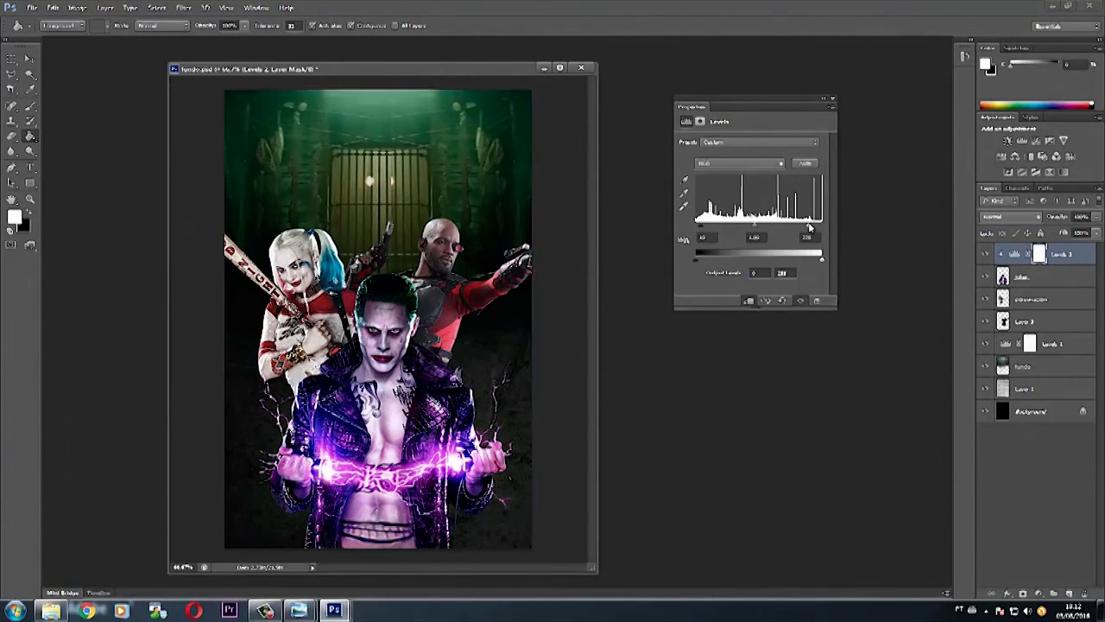
left_click_drag(808, 226, 800, 229)
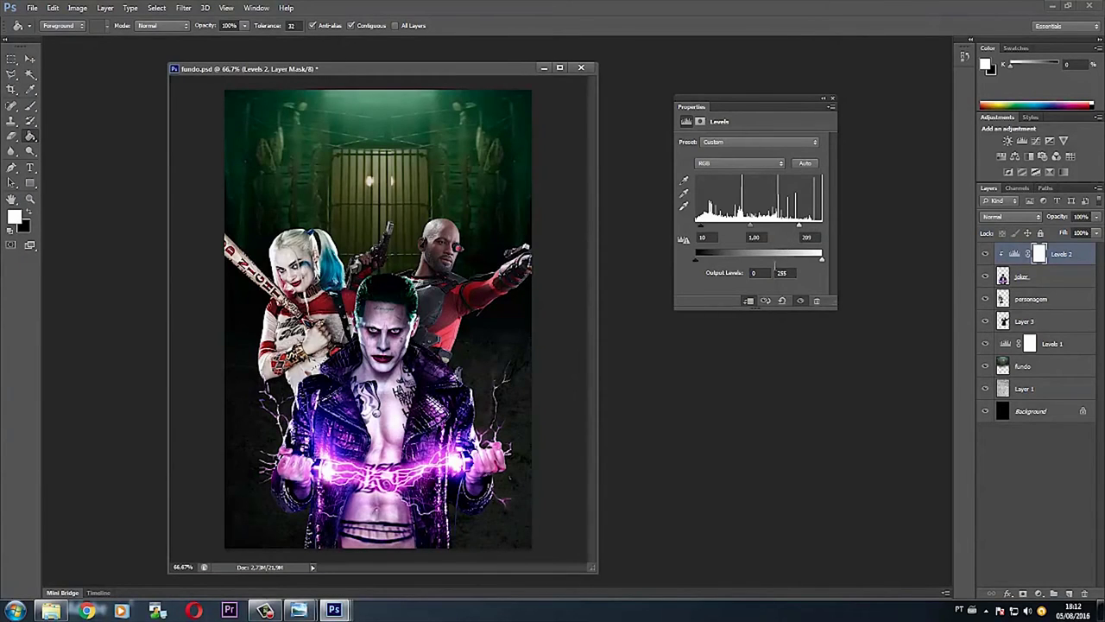
left_click(1038, 303)
Add Levels 3 clipped to Deadshot's Layer 3 with inputs 16, 1.20, 255.
left_click(985, 299)
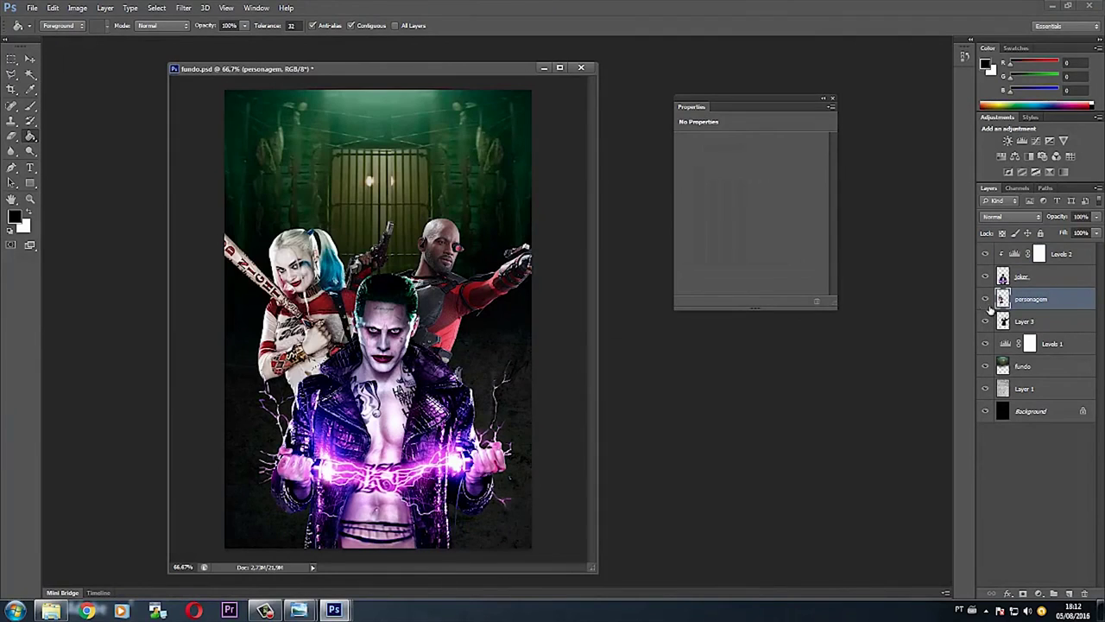
left_click(1027, 321)
left_click(985, 321)
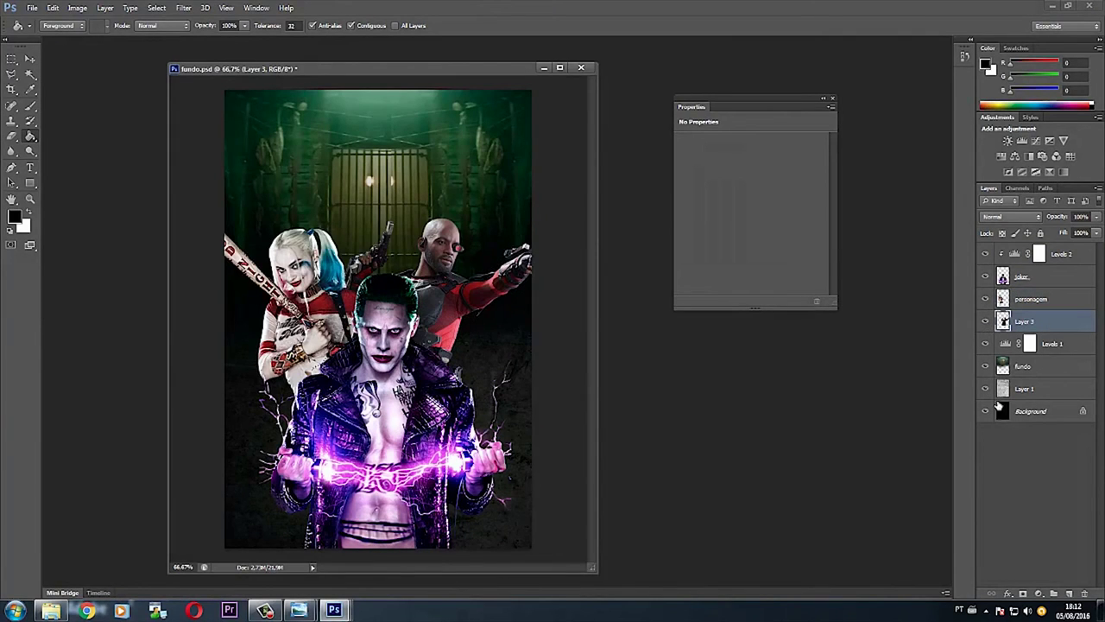
left_click(1038, 593)
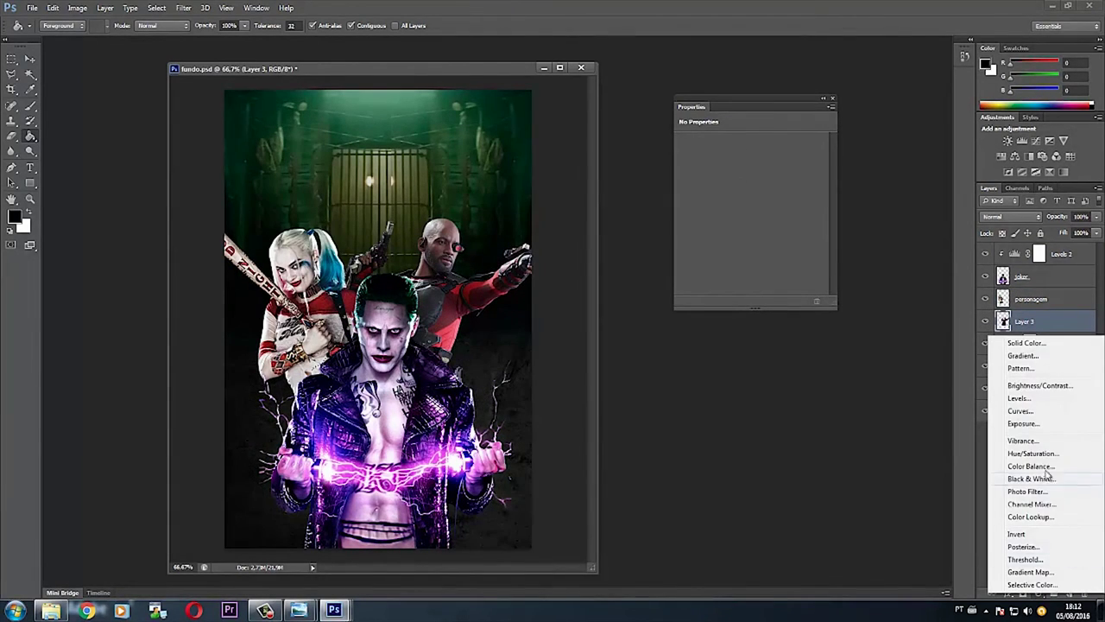
left_click(1043, 398)
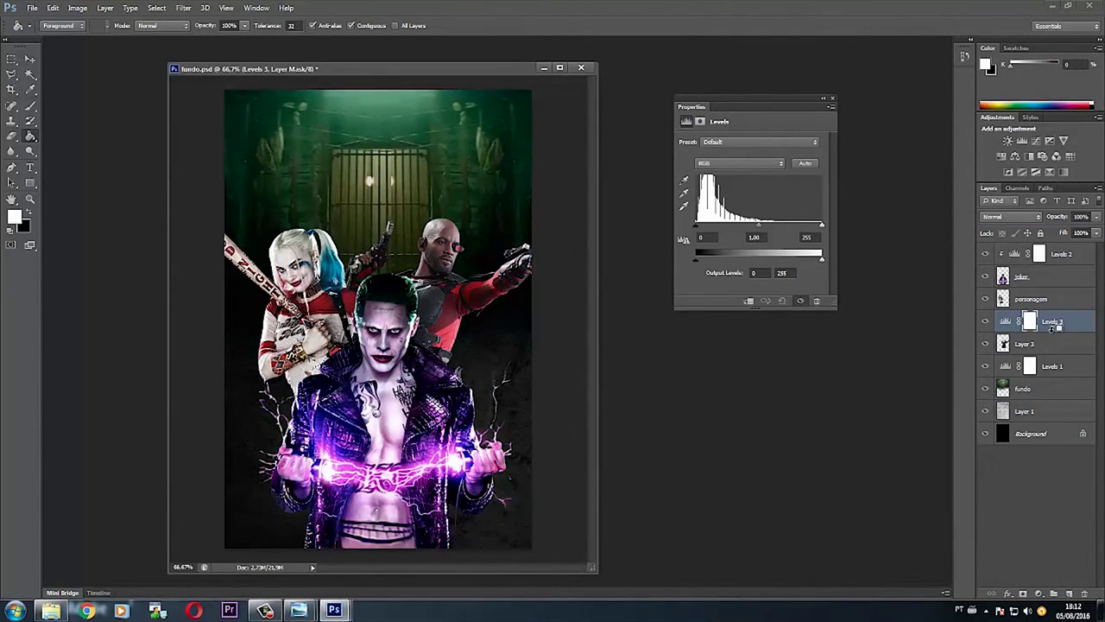
left_click(1051, 326)
left_click_drag(699, 227, 757, 229)
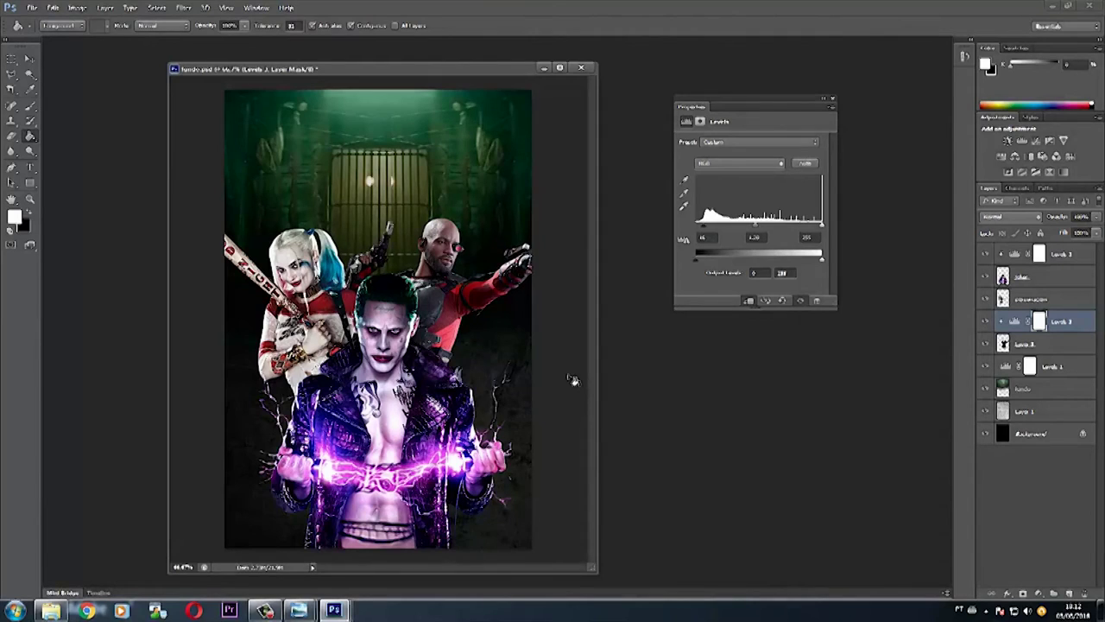
Make black the foreground colour and add an empty Layer 4 above Levels 2.
left_click(28, 213)
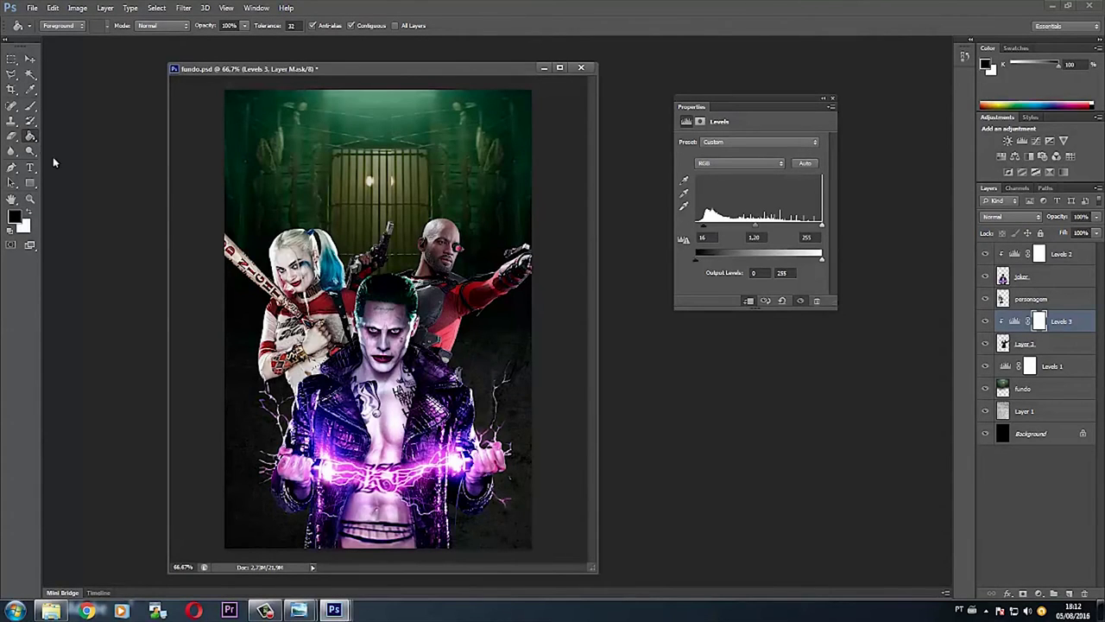
left_click(1061, 260)
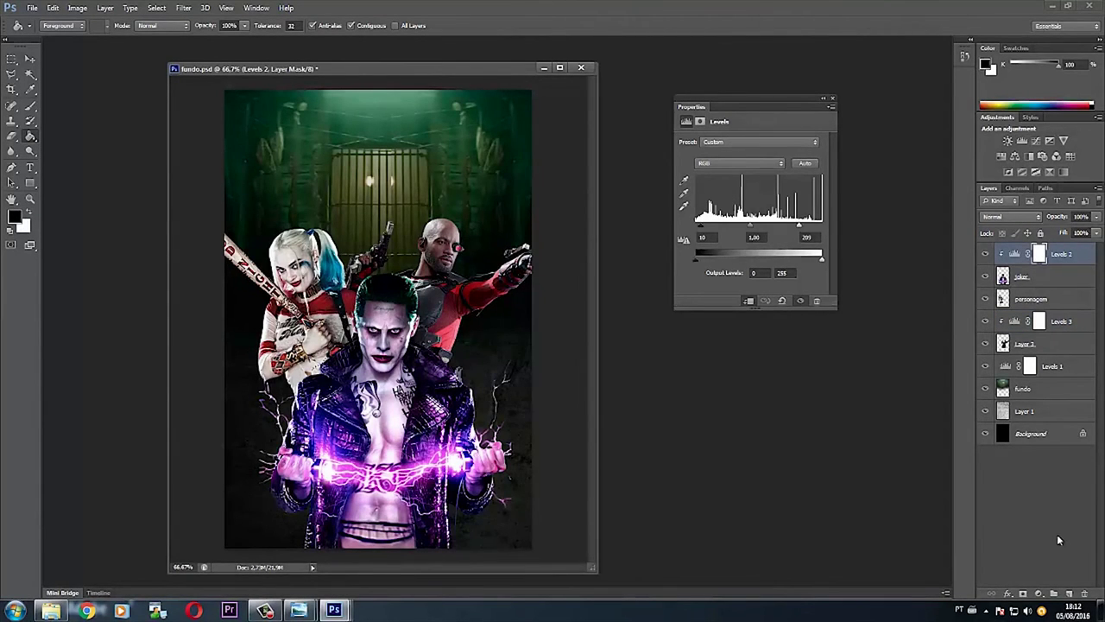
left_click(1069, 594)
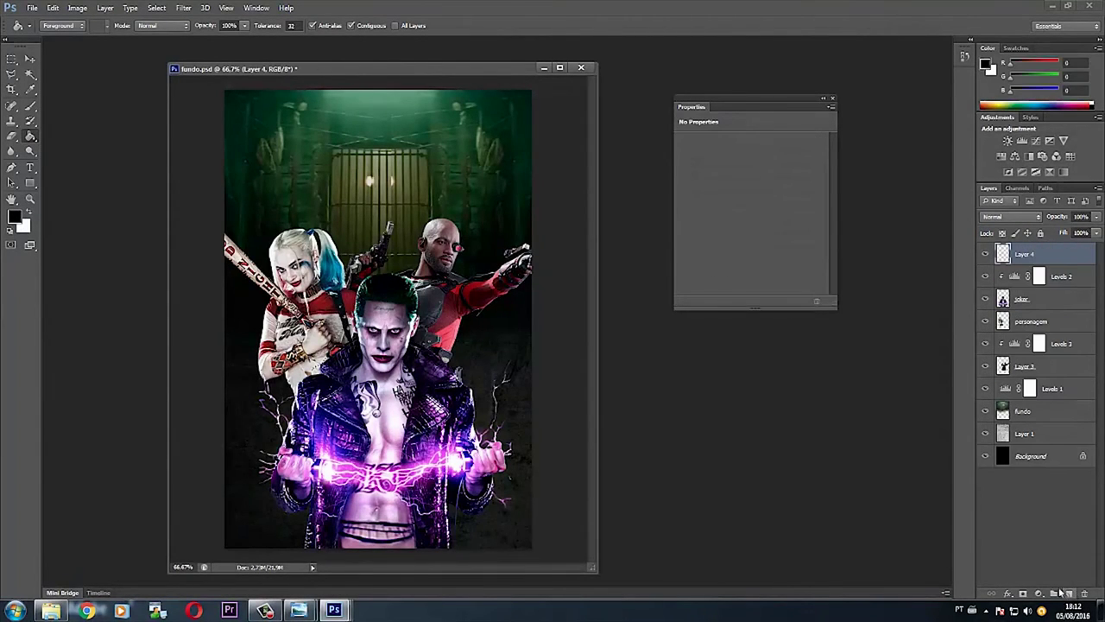
Fill Layer 4 black and cut a hard-edged oval opening around the characters.
left_click(363, 195)
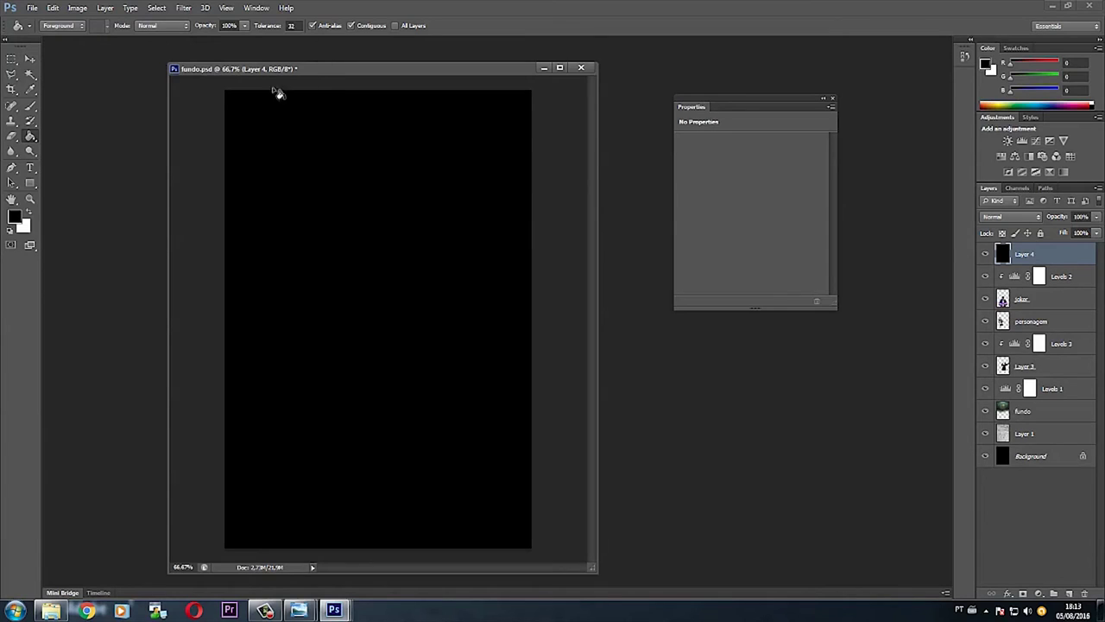
left_click_drag(12, 60, 57, 71)
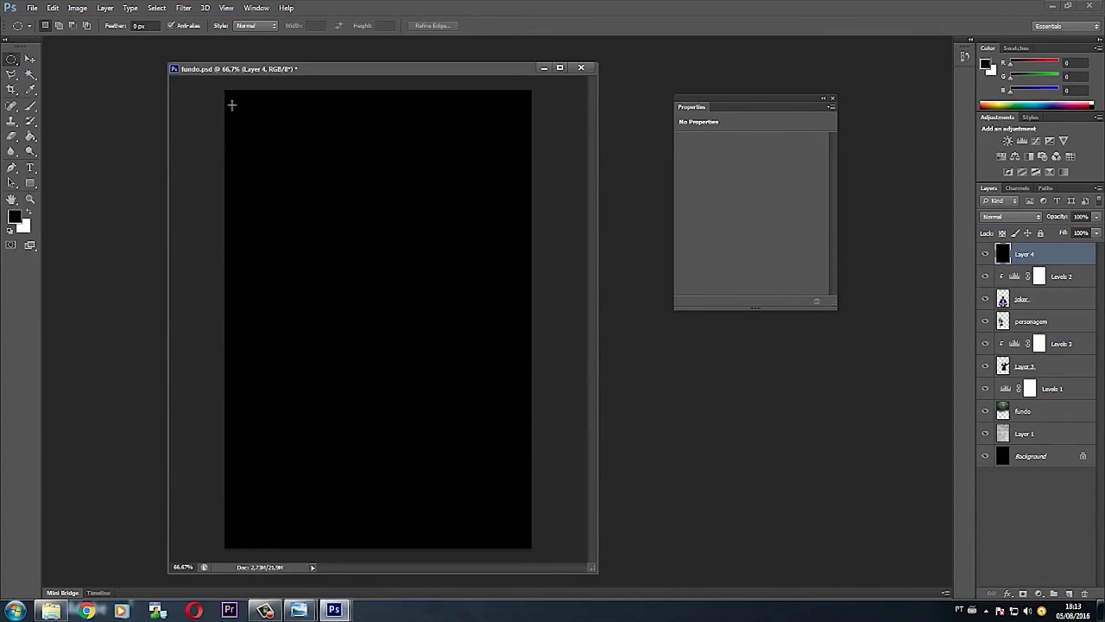
mouse_move(225, 93)
left_mouse_down()
mouse_move(511, 489)
mouse_move(524, 543)
left_mouse_up()
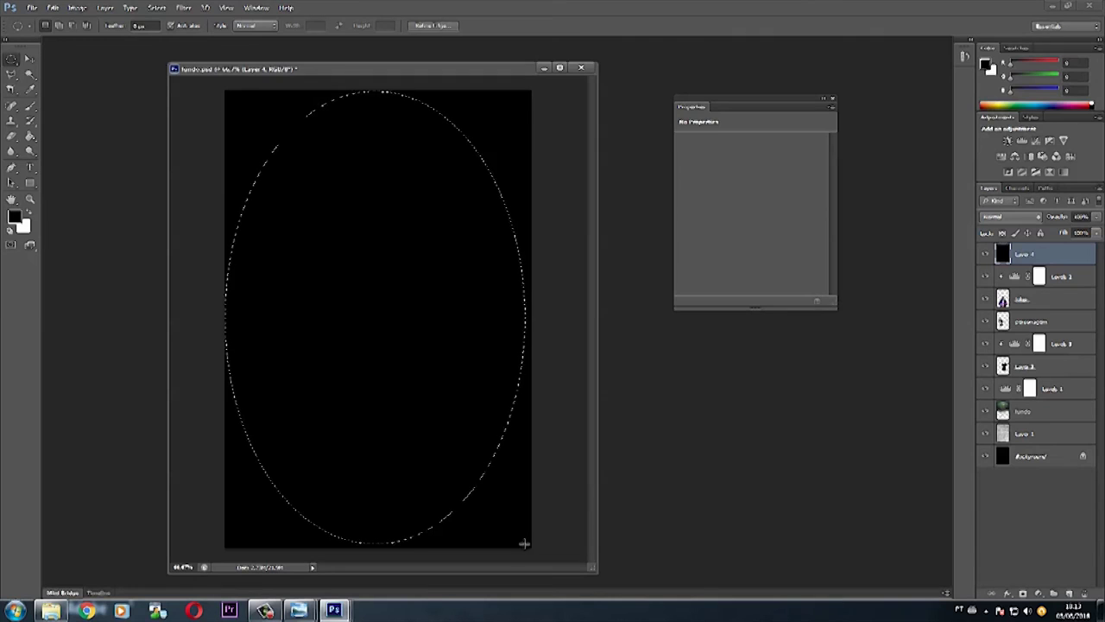
key("Delete")
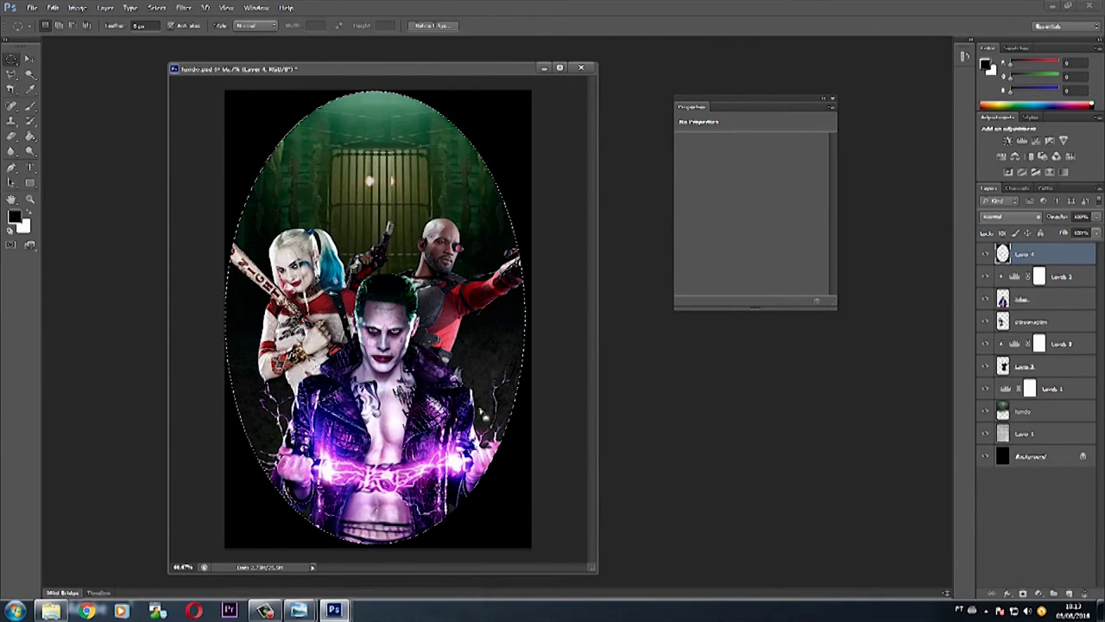
left_click(156, 7)
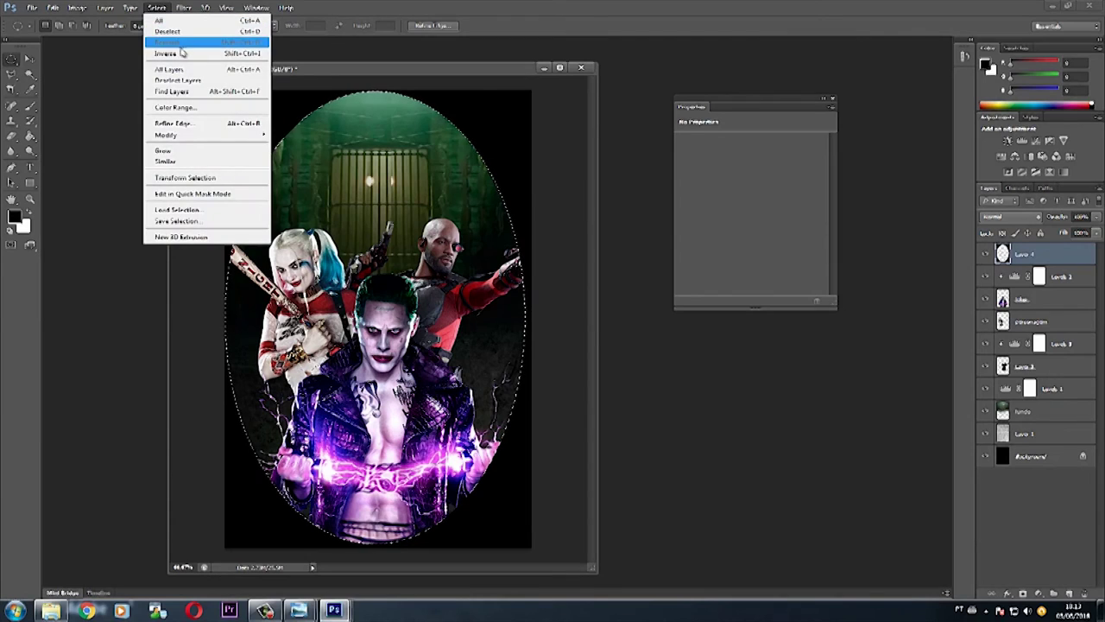
left_click(169, 31)
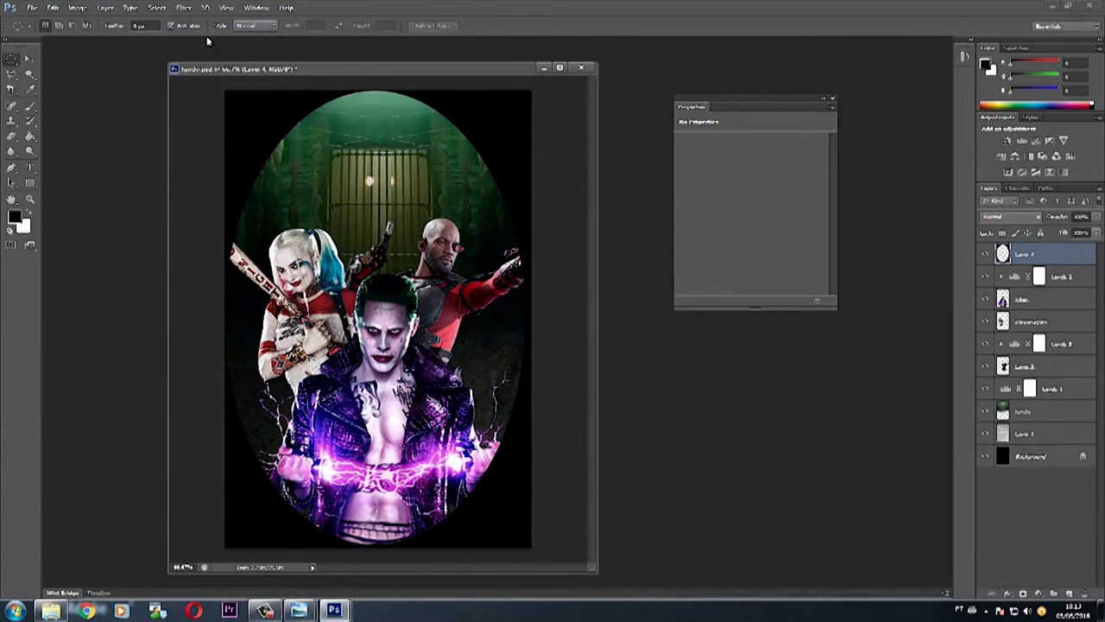
left_click(183, 8)
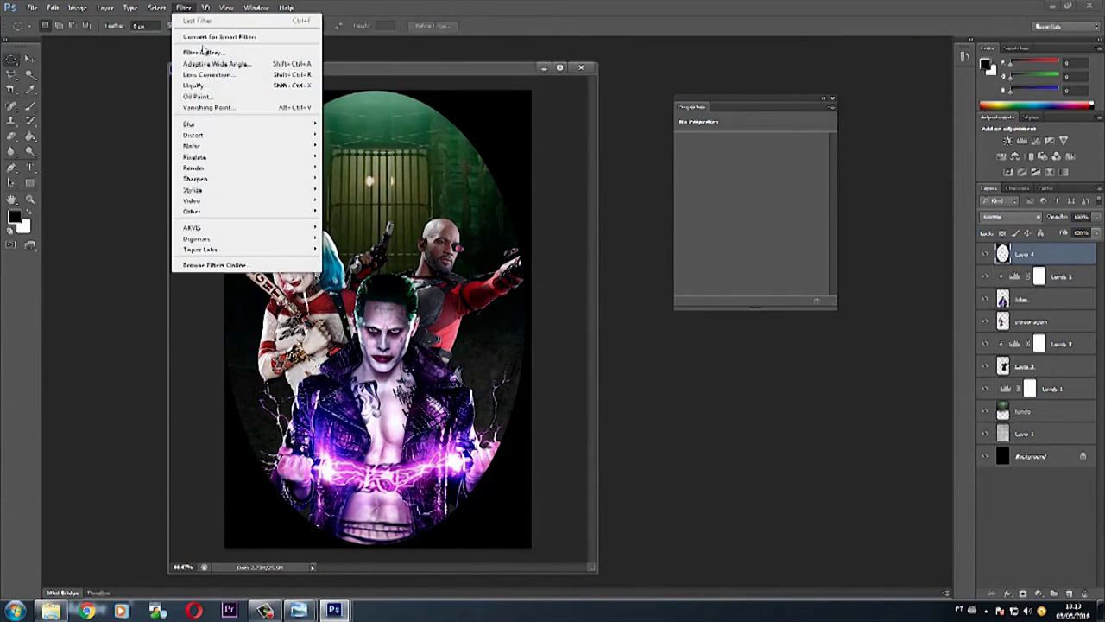
mouse_move(245, 123)
left_click(375, 207)
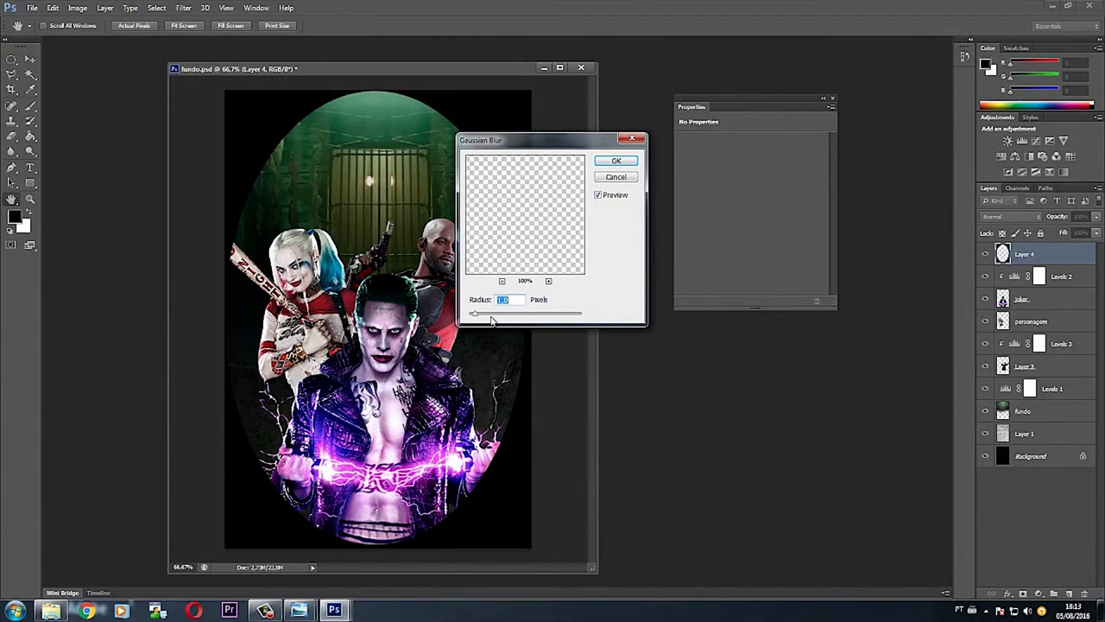
Apply a 109.1 pixel Gaussian Blur to Layer 4 and fade it to 57% opacity.
left_click_drag(516, 314, 546, 314)
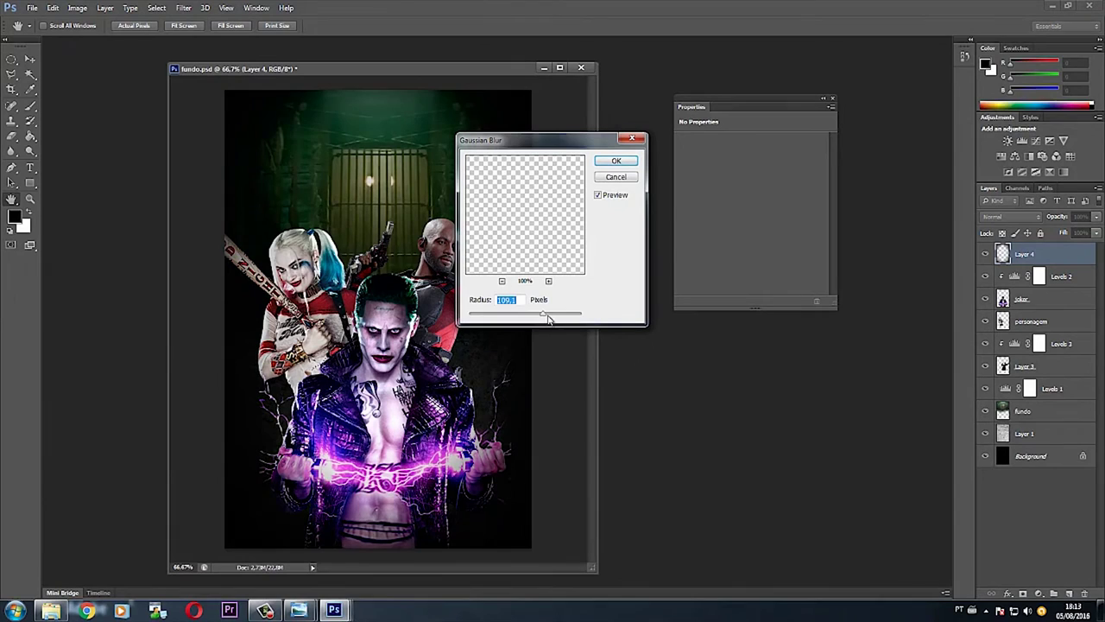
left_click_drag(557, 144, 703, 173)
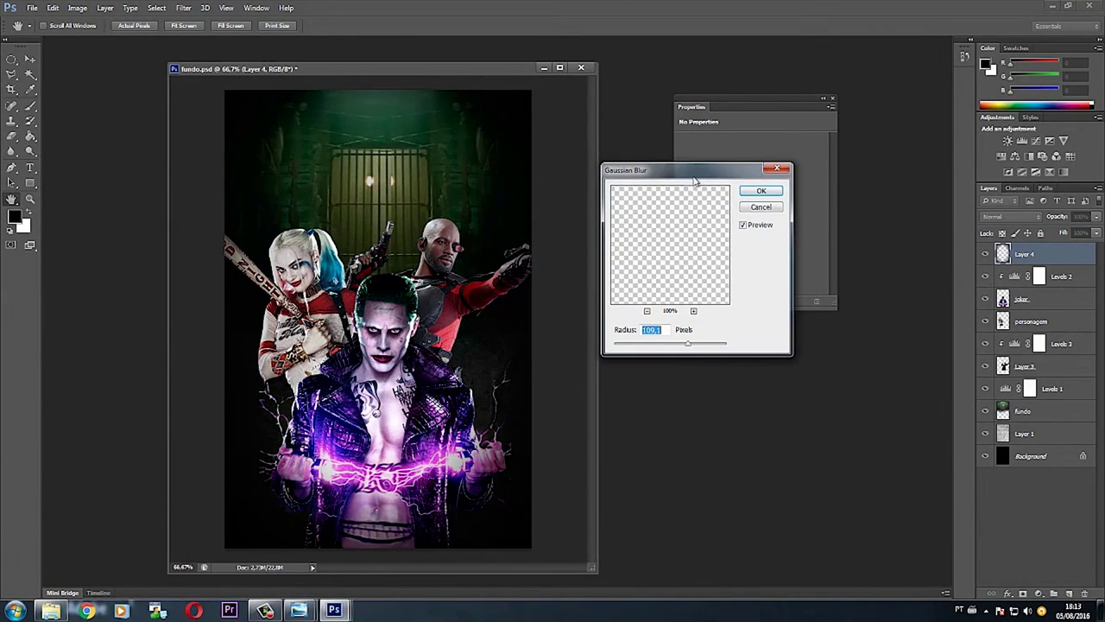
left_click(758, 193)
left_click(1095, 217)
left_click_drag(1093, 233, 1074, 233)
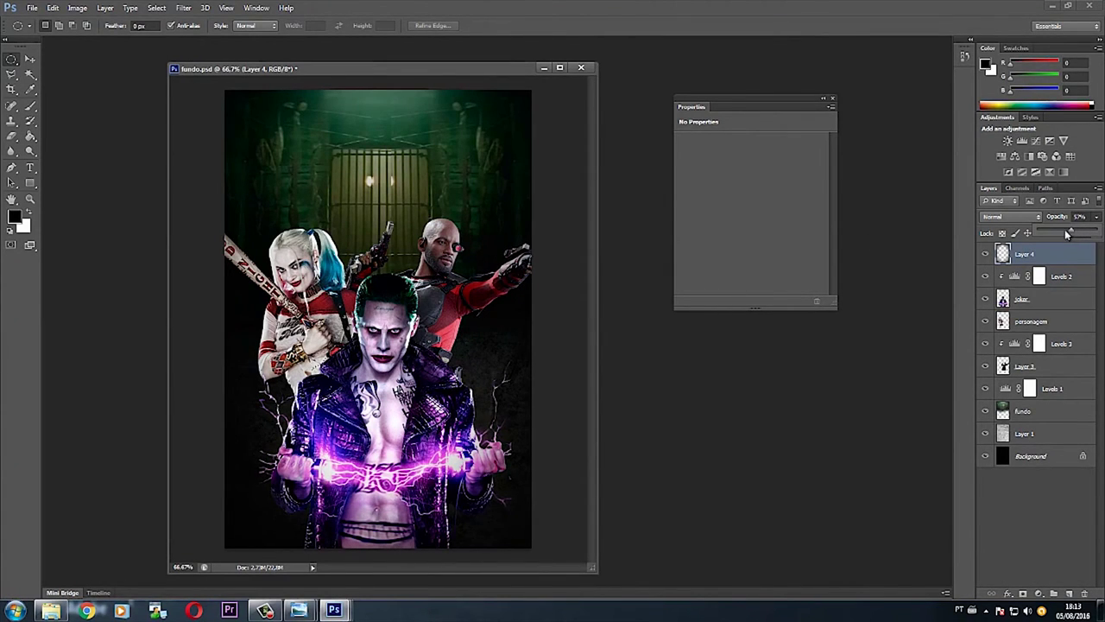
left_click(985, 254)
left_click(986, 255)
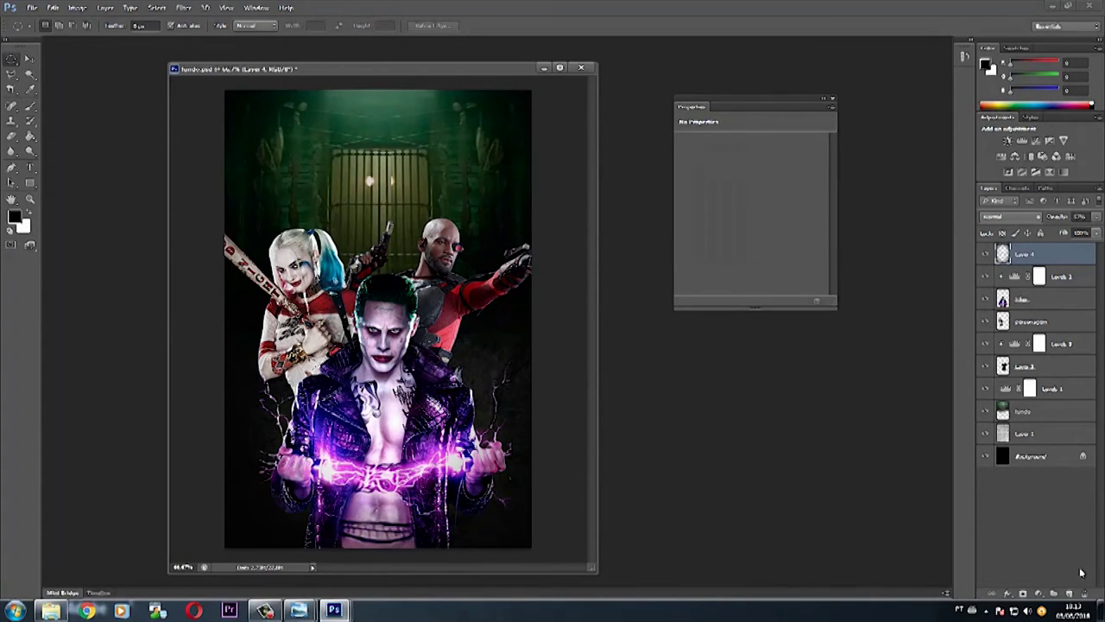
left_click(1069, 594)
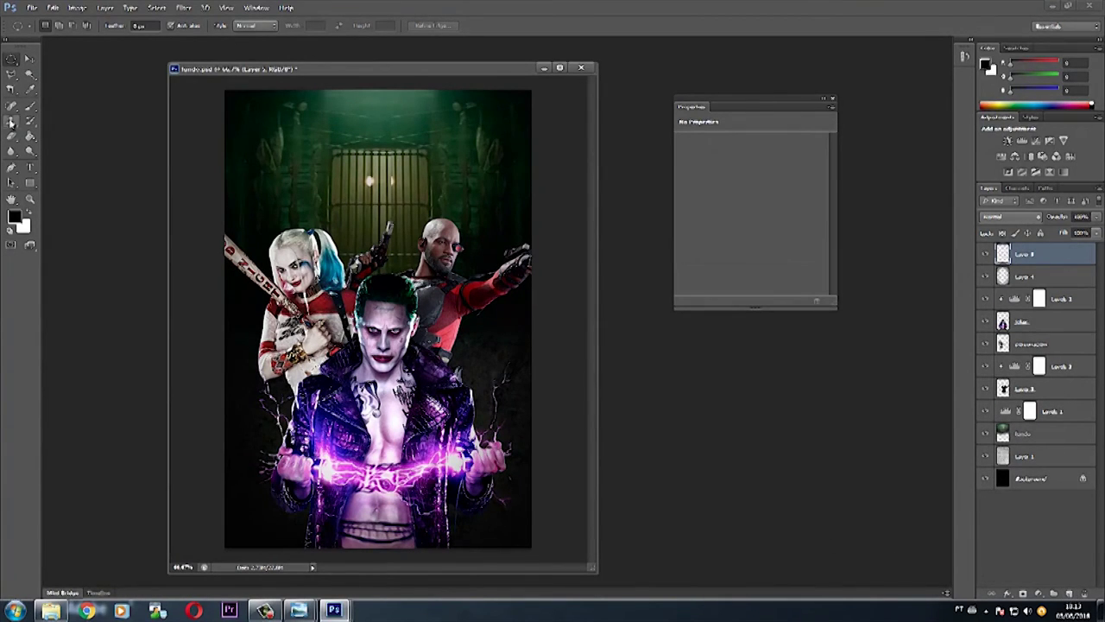
Paint soft black along the bottom of the poster with an enlarged brush.
left_click(33, 105)
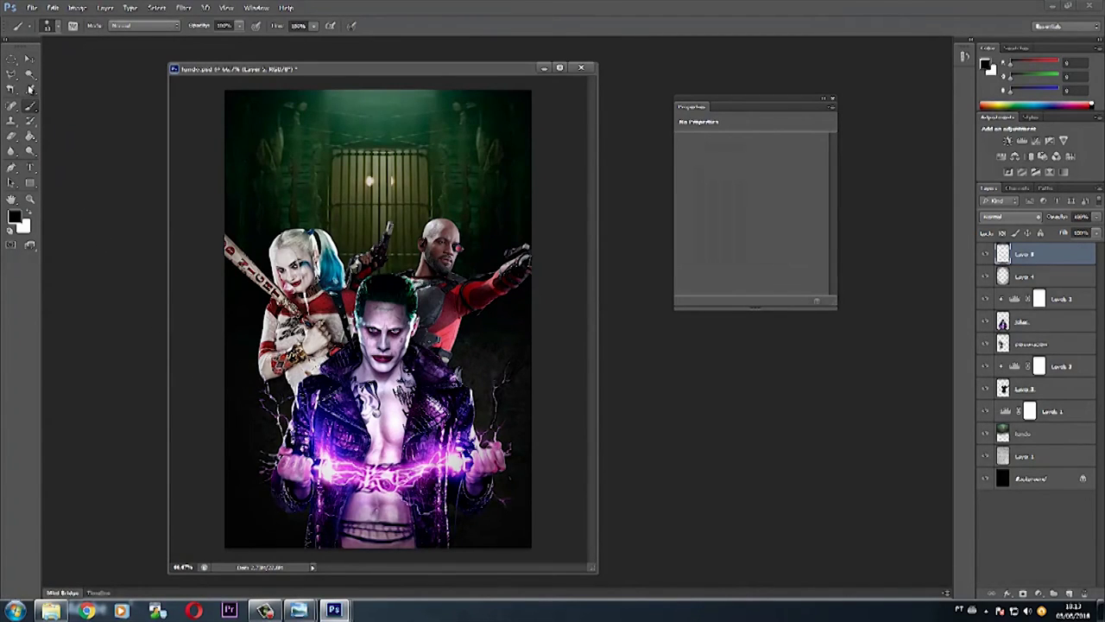
right_click(309, 160)
left_click(393, 188)
key("Up")
key("Up")
key("Up")
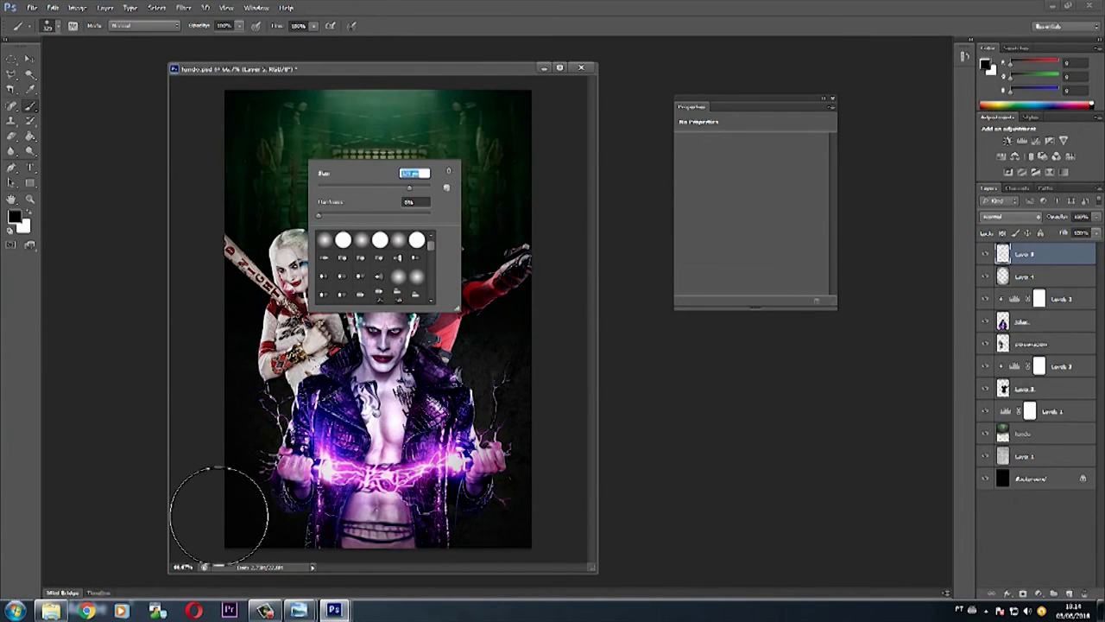
key("Return")
left_click_drag(328, 552, 432, 562)
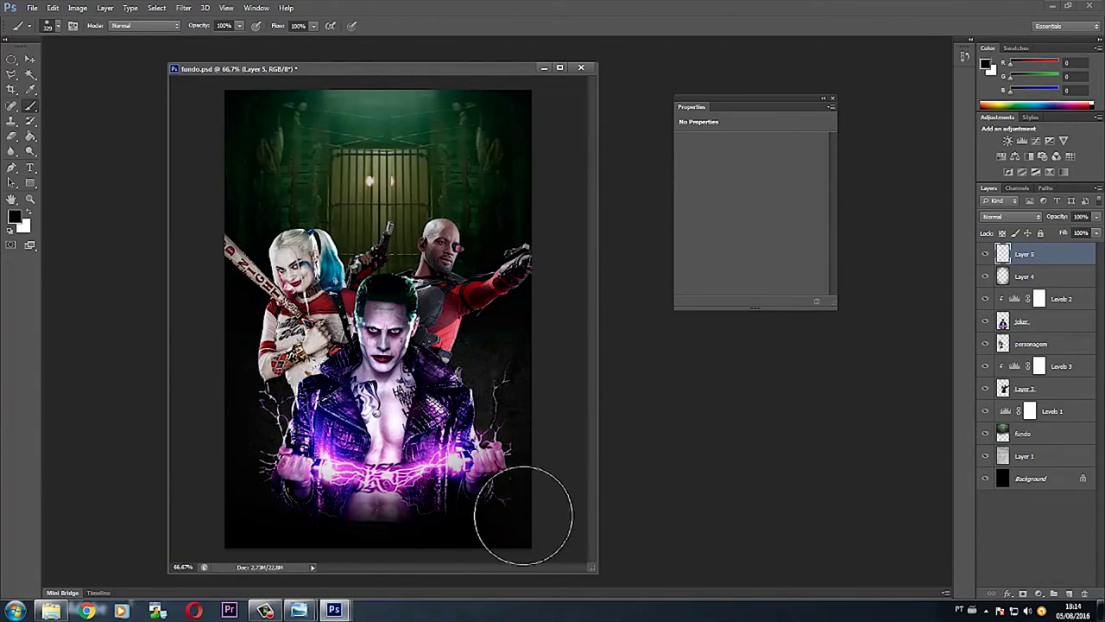
Lower Layer 5's opacity to 65%.
left_click(1095, 217)
left_click_drag(1093, 231, 1077, 232)
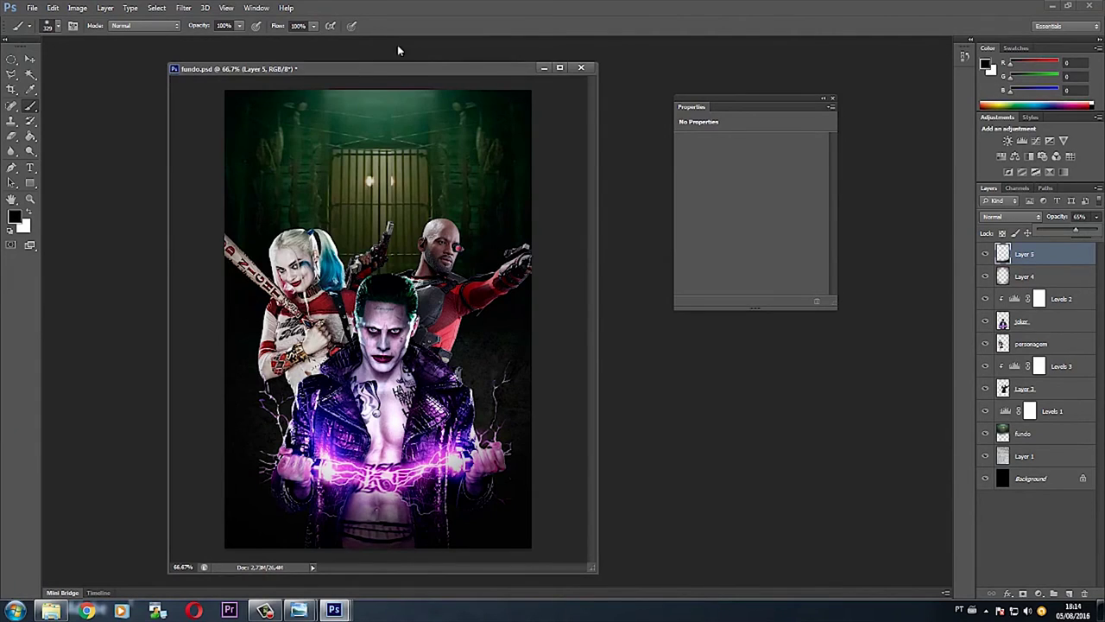
left_click_drag(407, 67, 437, 62)
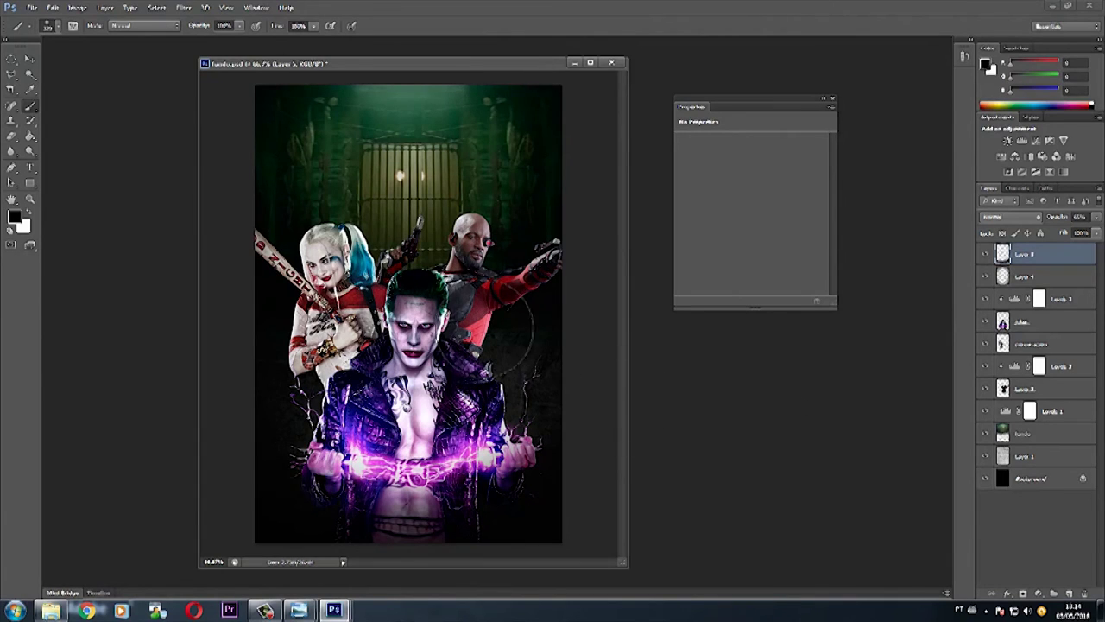
left_click(1038, 595)
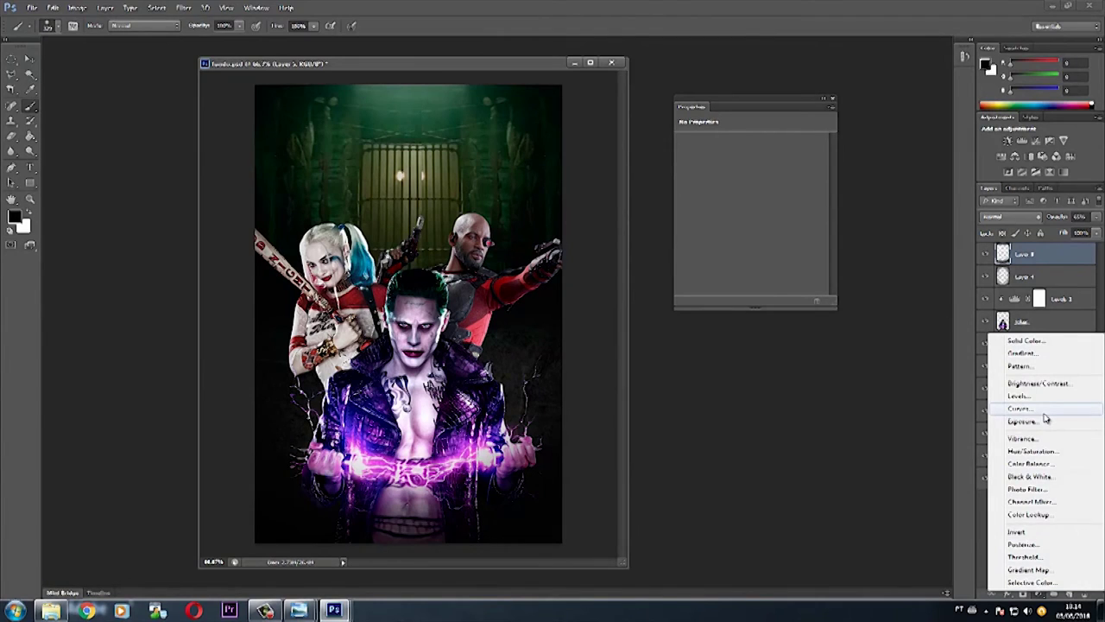
Add a Green Photo Filter adjustment layer with lowered density, then hide it to compare with the reference.
left_click(1029, 489)
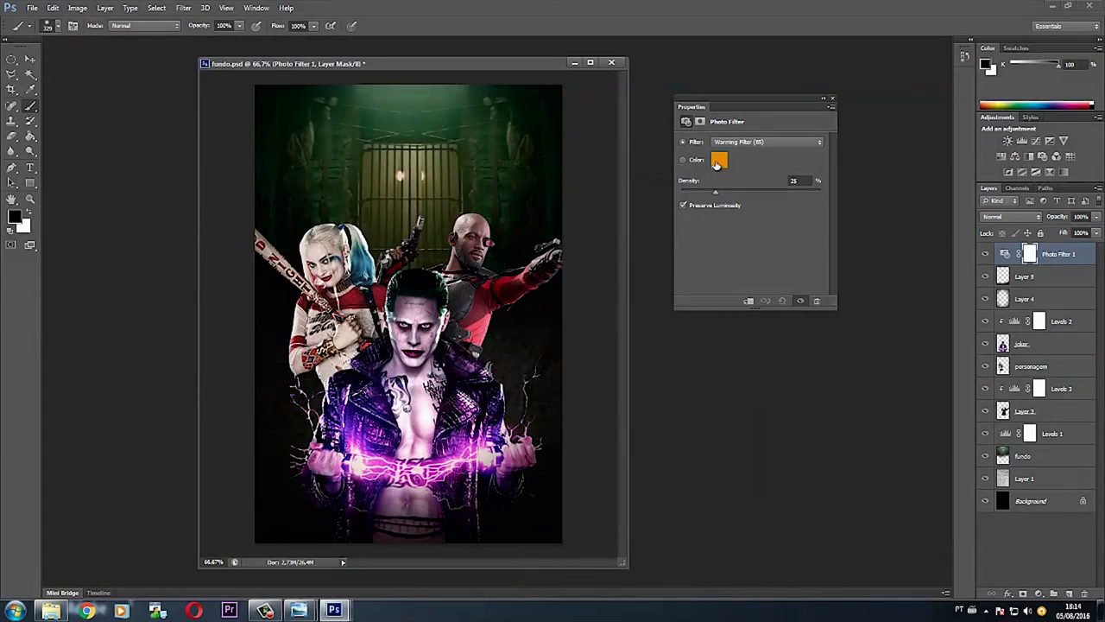
left_click(751, 144)
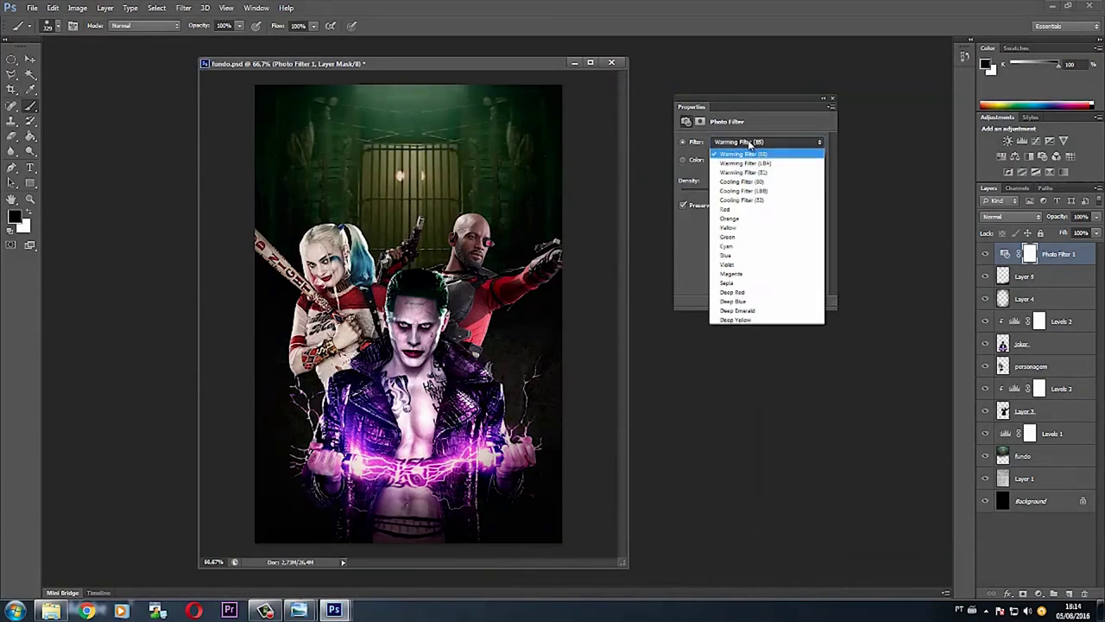
left_click(747, 237)
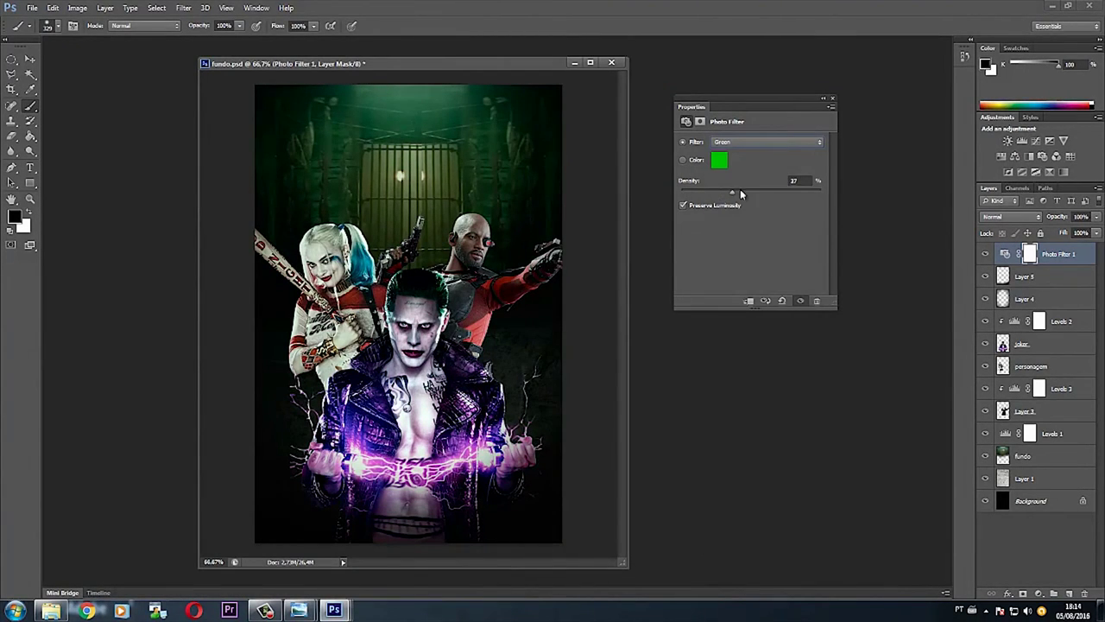
left_click_drag(794, 188, 743, 193)
left_click(987, 254)
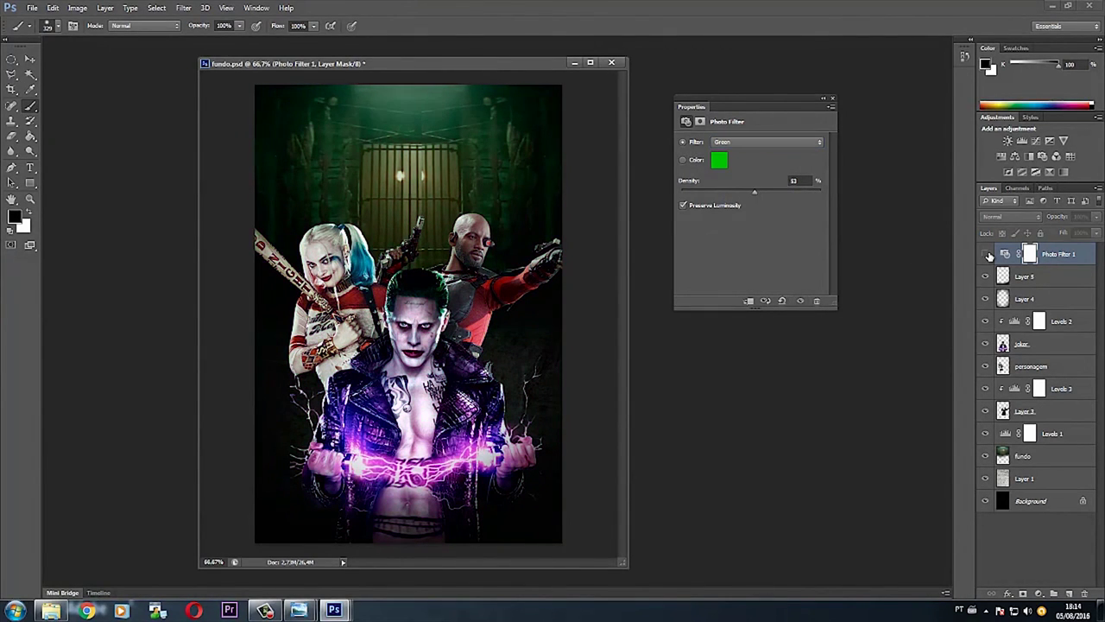
key("alt+Tab")
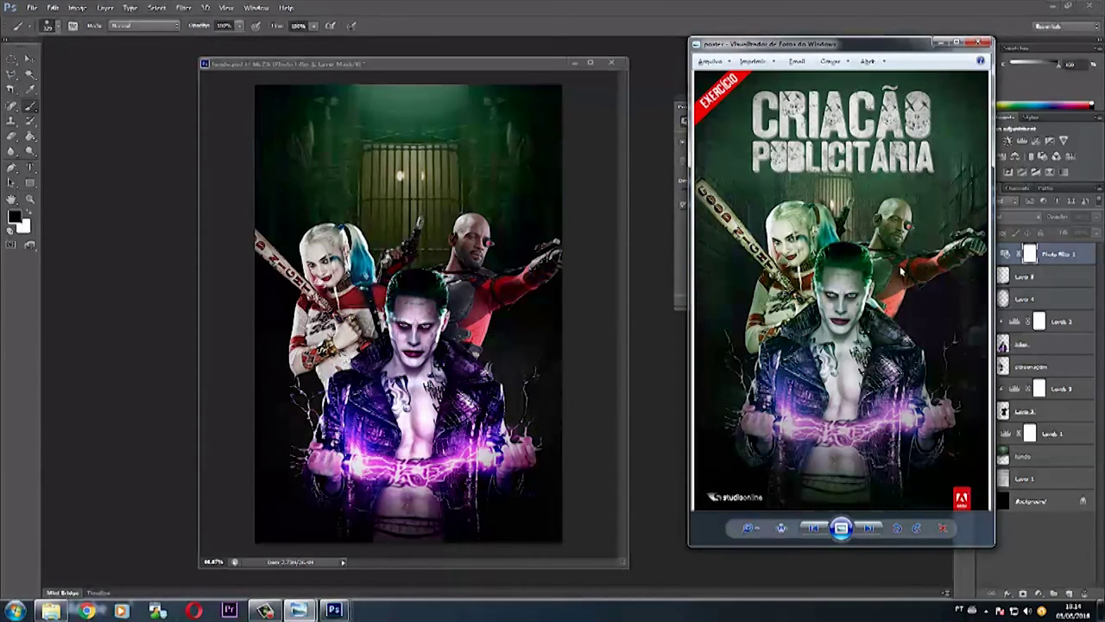
left_click(532, 275)
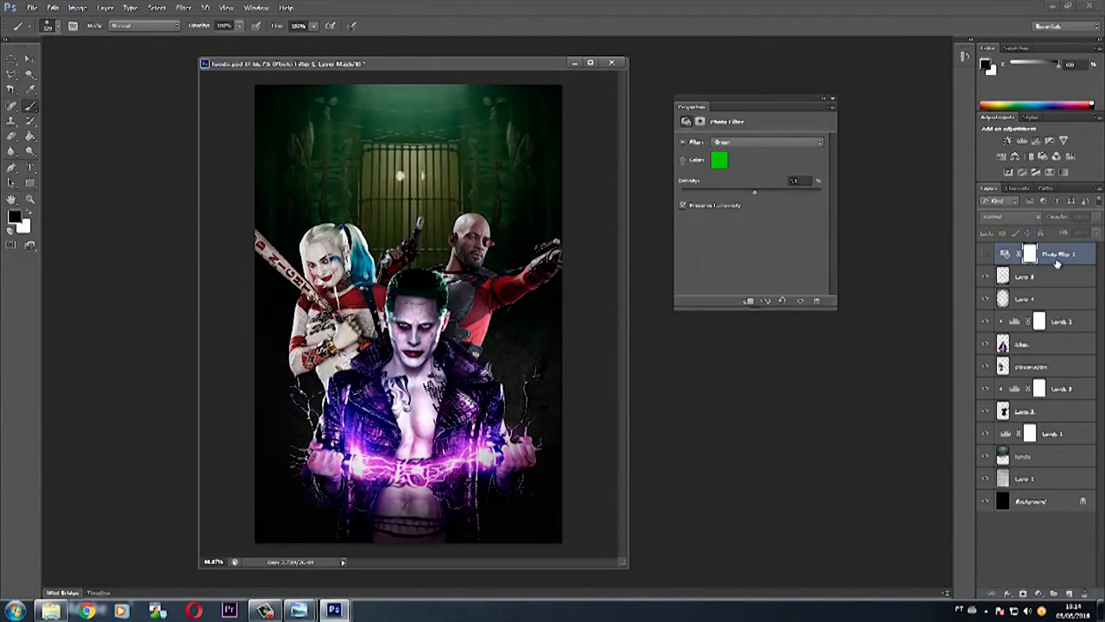
left_click(1028, 277)
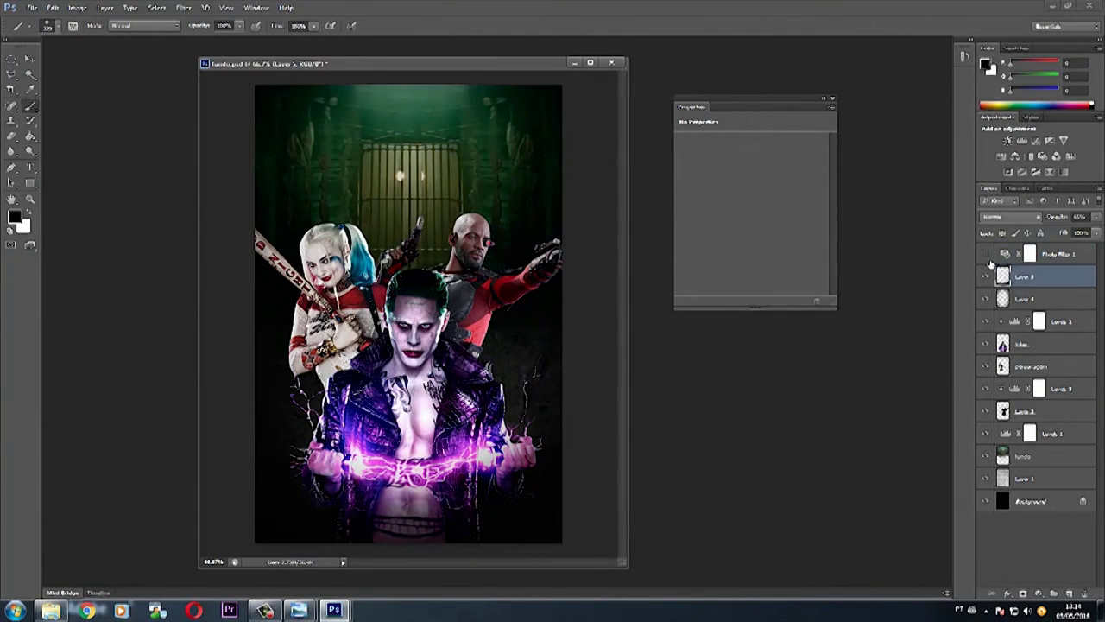
Add a Hue/Saturation adjustment layer with saturation drained well below zero.
left_click(989, 259)
left_click(1038, 593)
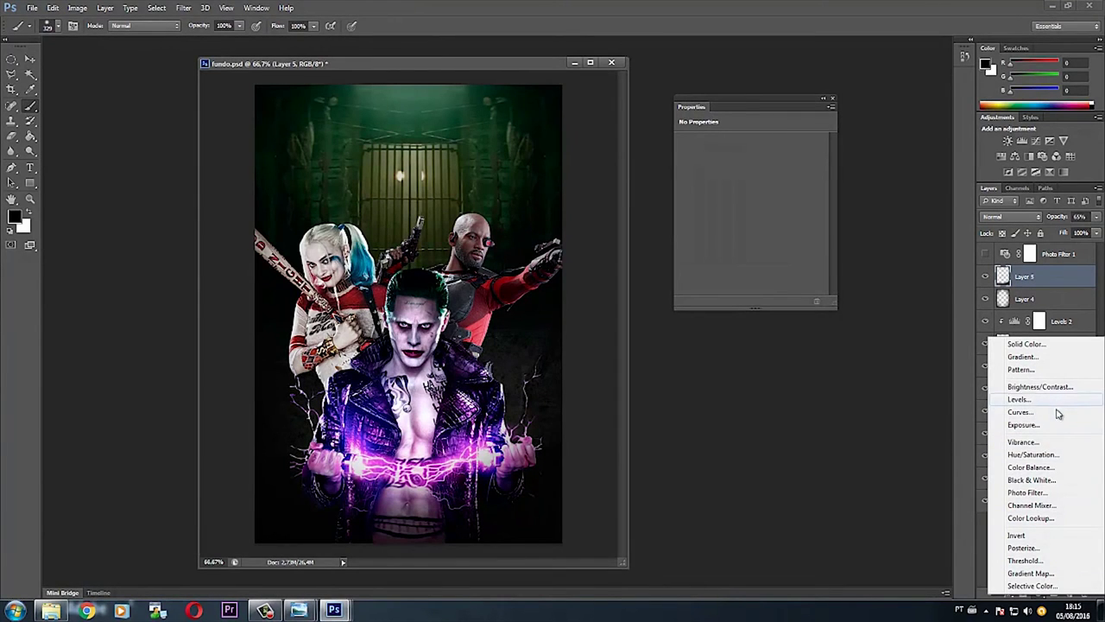
left_click(1055, 454)
mouse_move(751, 209)
left_mouse_down()
mouse_move(696, 209)
mouse_move(714, 219)
left_mouse_up()
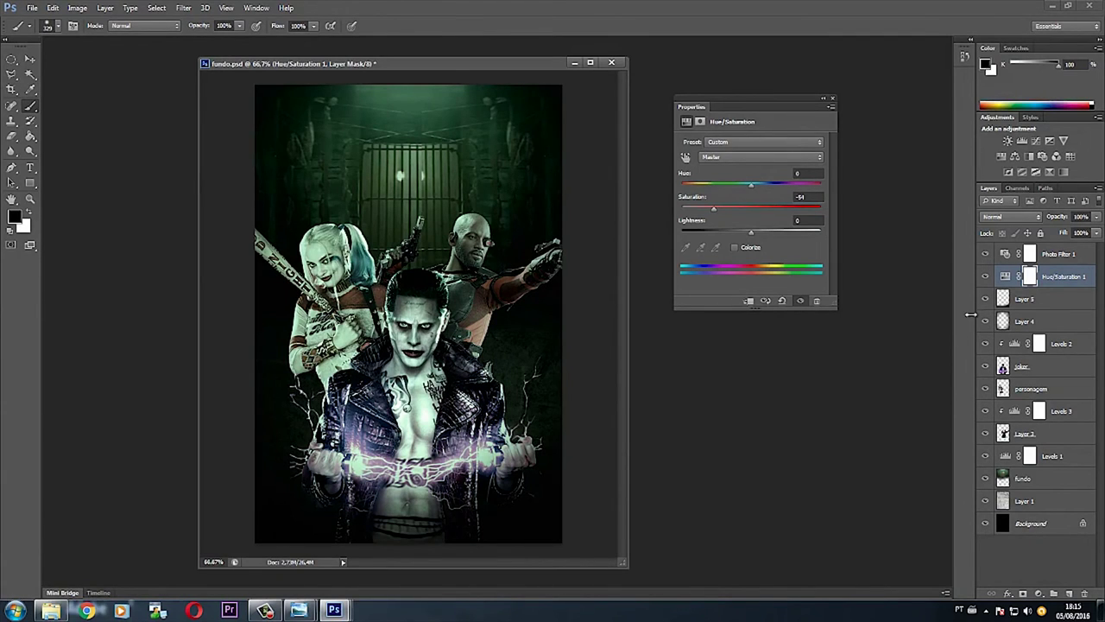
Show Photo Filter 1 again and retune its Green density against the reference poster.
left_click(1030, 254)
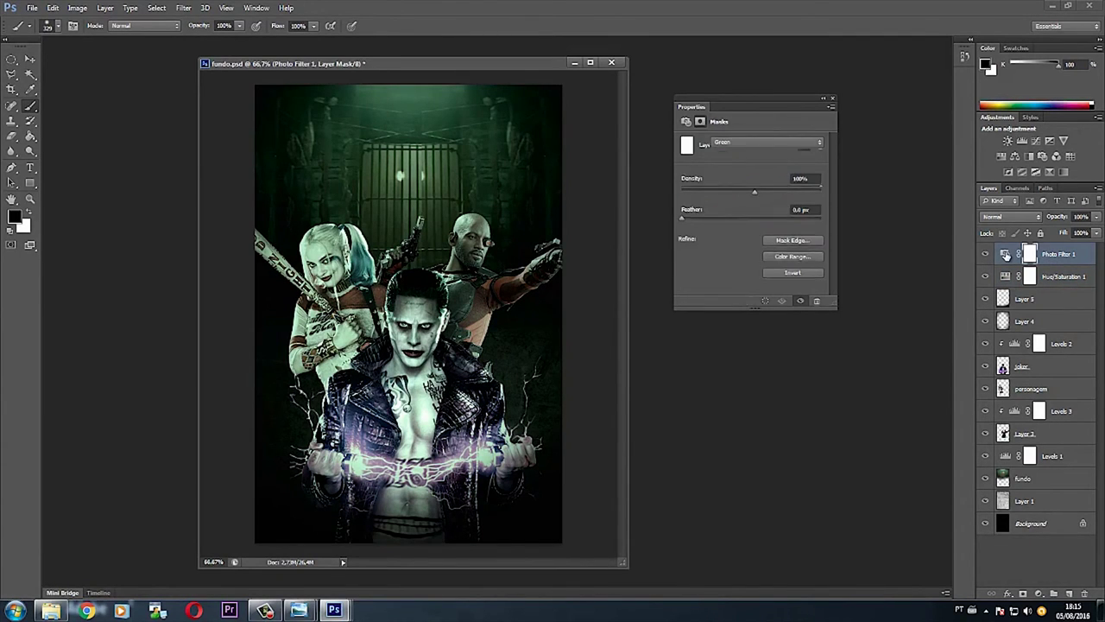
left_click(1005, 255)
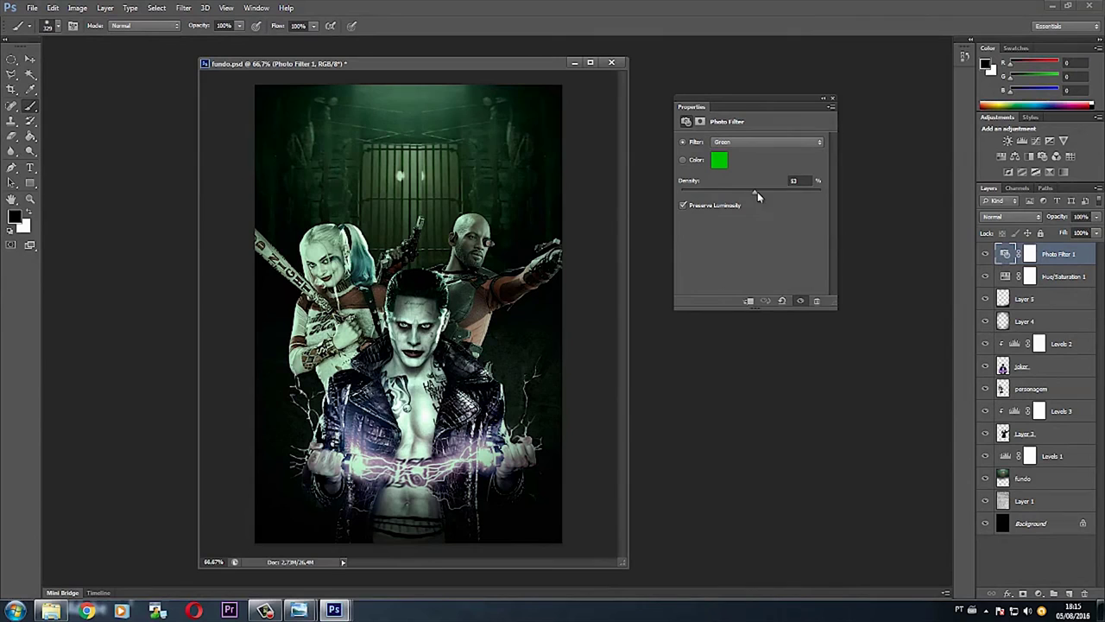
mouse_move(790, 195)
left_mouse_down()
mouse_move(724, 194)
mouse_move(761, 194)
left_mouse_up()
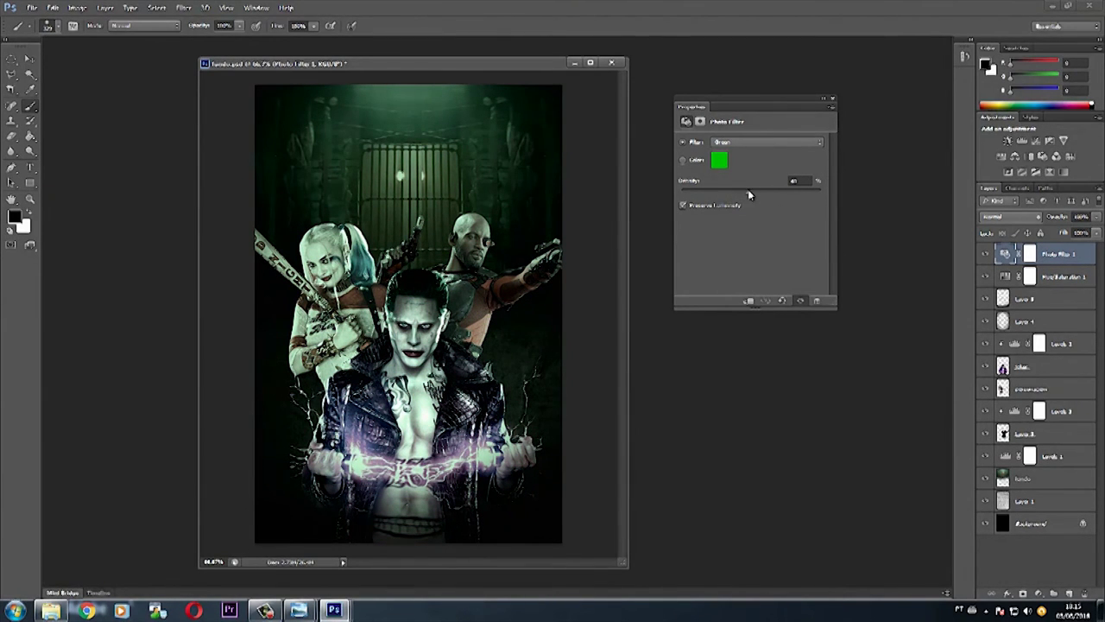
key("alt+Tab")
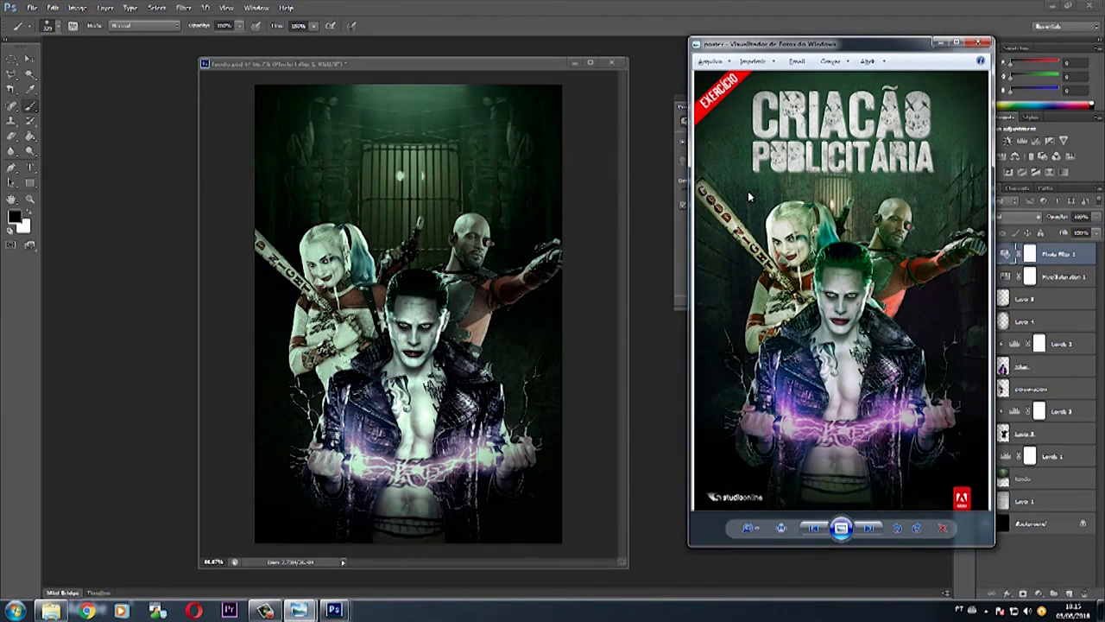
key("alt+Tab")
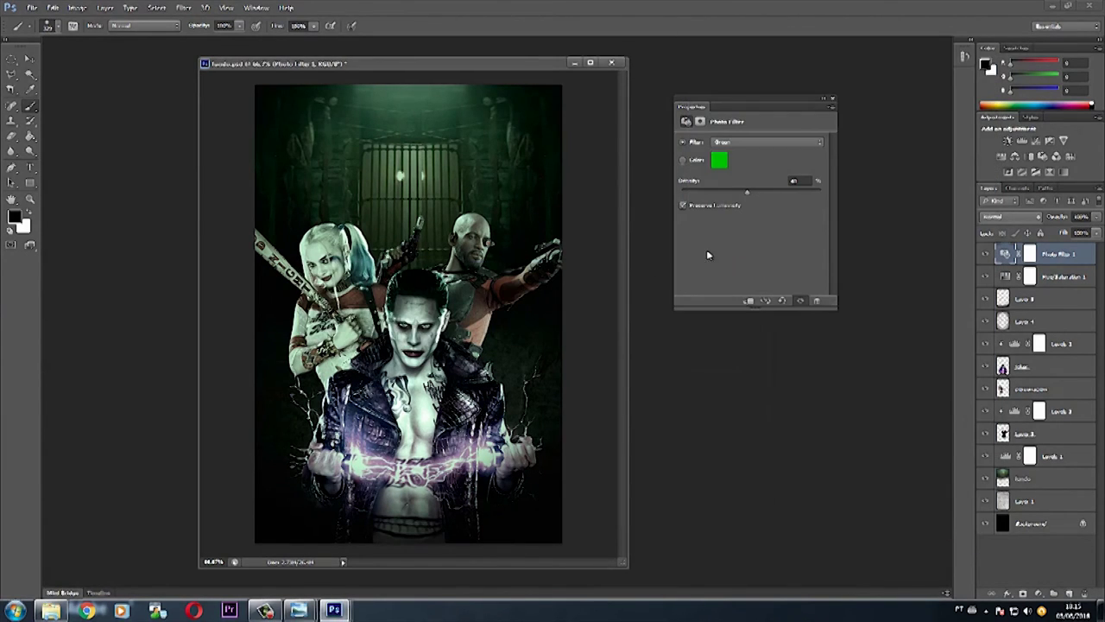
left_click_drag(768, 193, 771, 194)
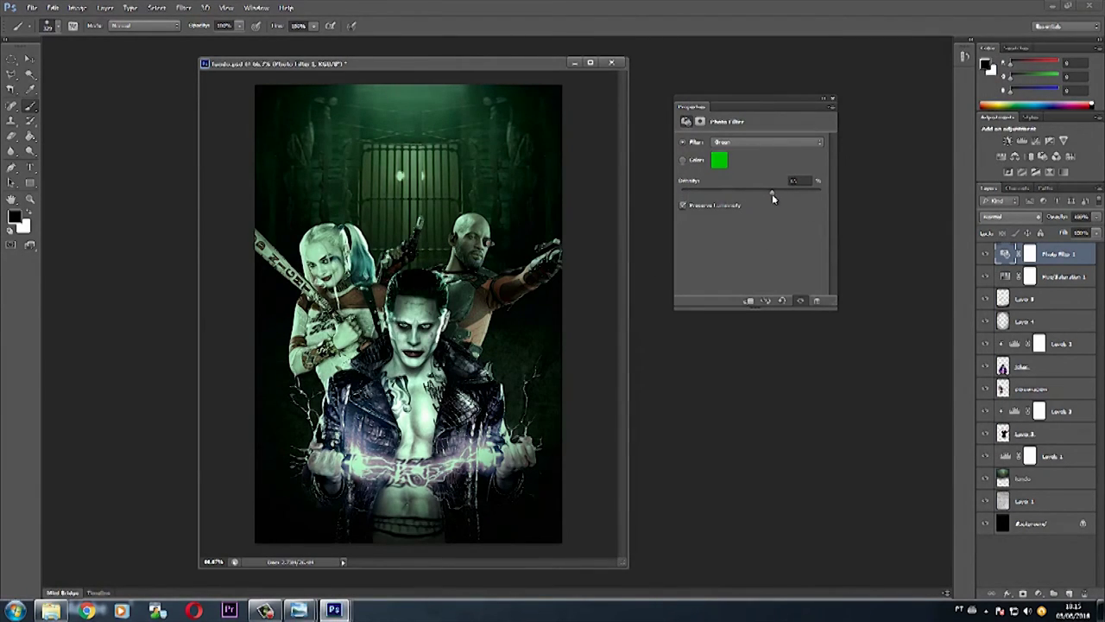
Set Hue/Saturation 1 saturation to -30 and close its settings panel.
left_click(1007, 278)
left_click_drag(750, 209, 735, 209)
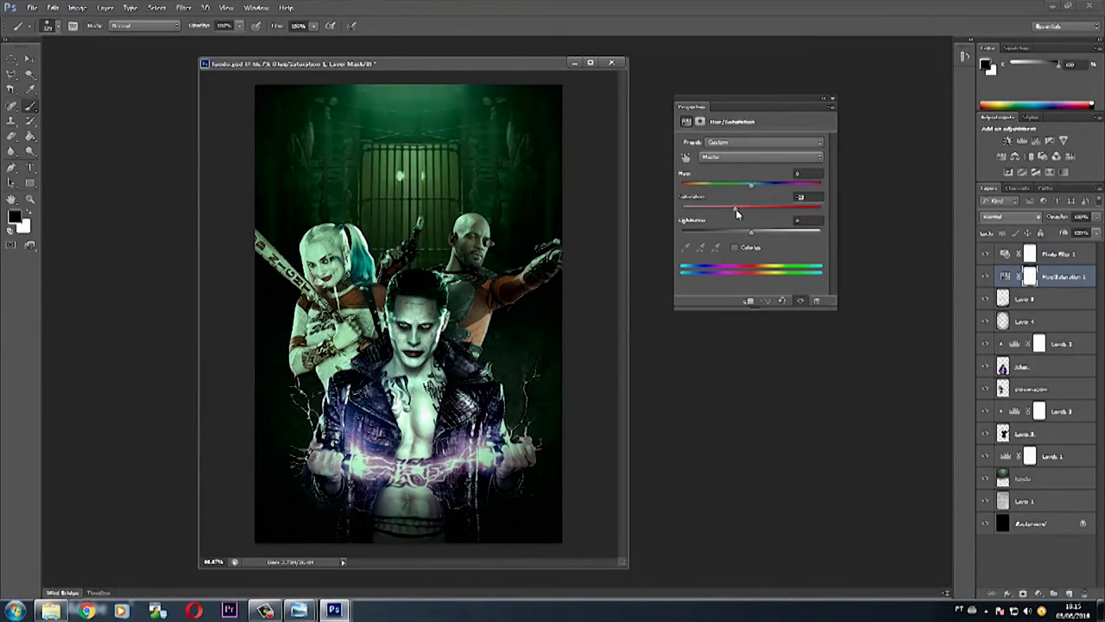
left_click_drag(737, 214, 731, 214)
left_click_drag(774, 104, 830, 103)
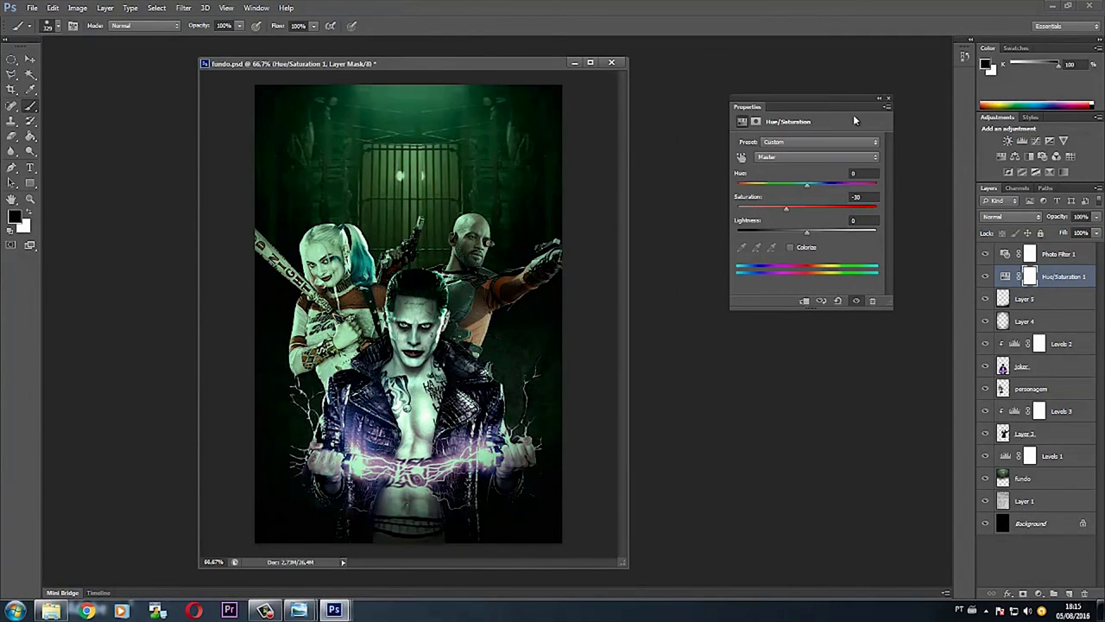
left_click(888, 99)
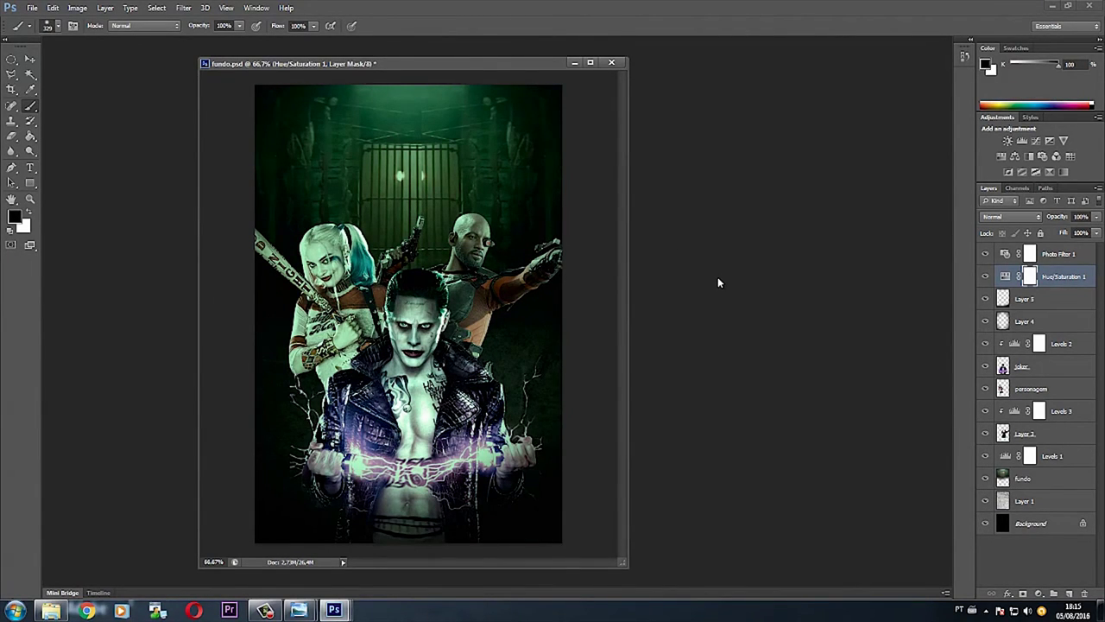
left_click(51, 610)
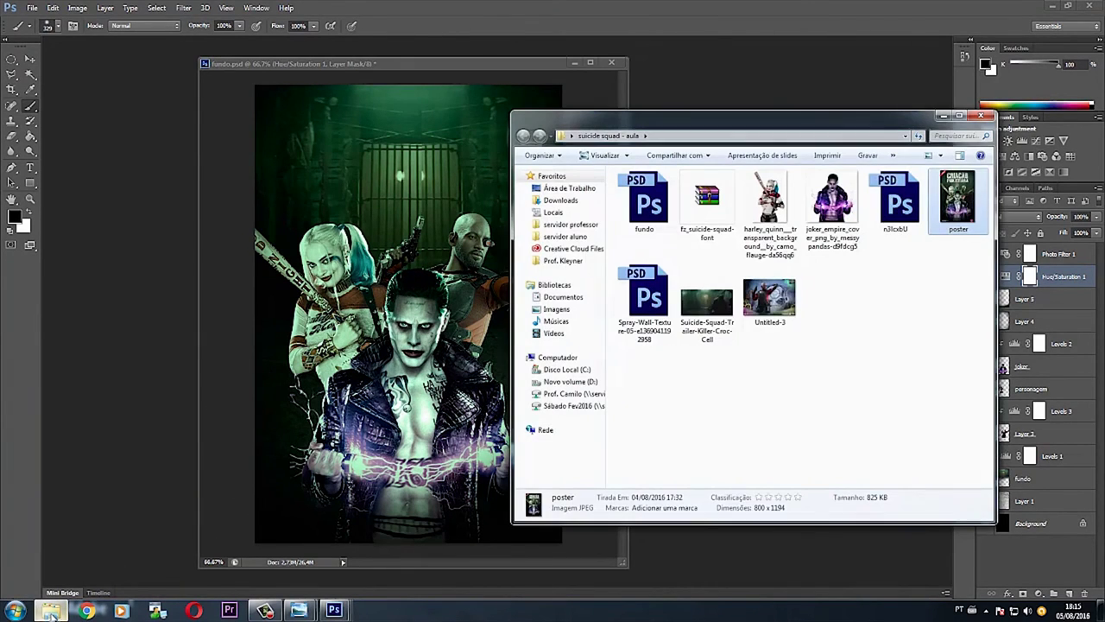
Select the fz_suicide_squad-font file in the folder and launch a new Chrome window.
left_click(863, 352)
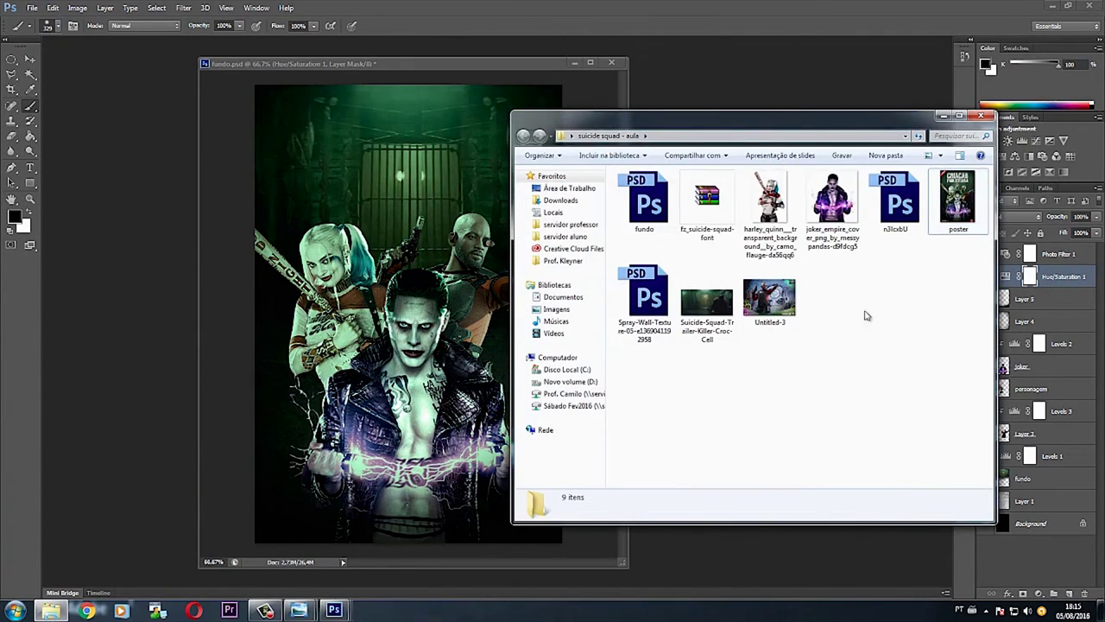
left_click(712, 201)
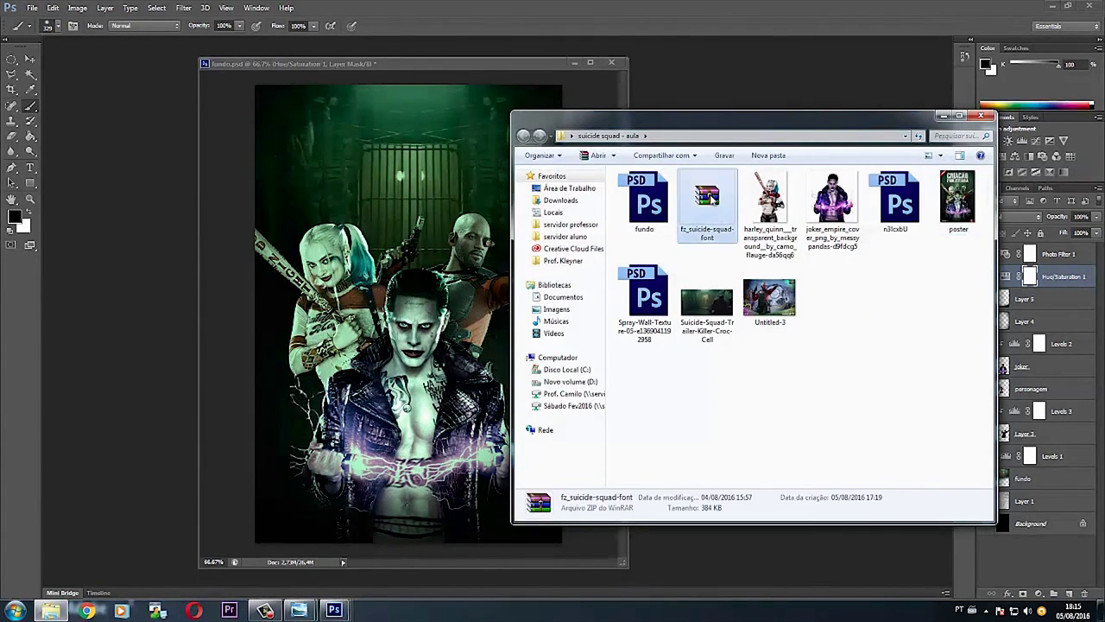
mouse_move(707, 202)
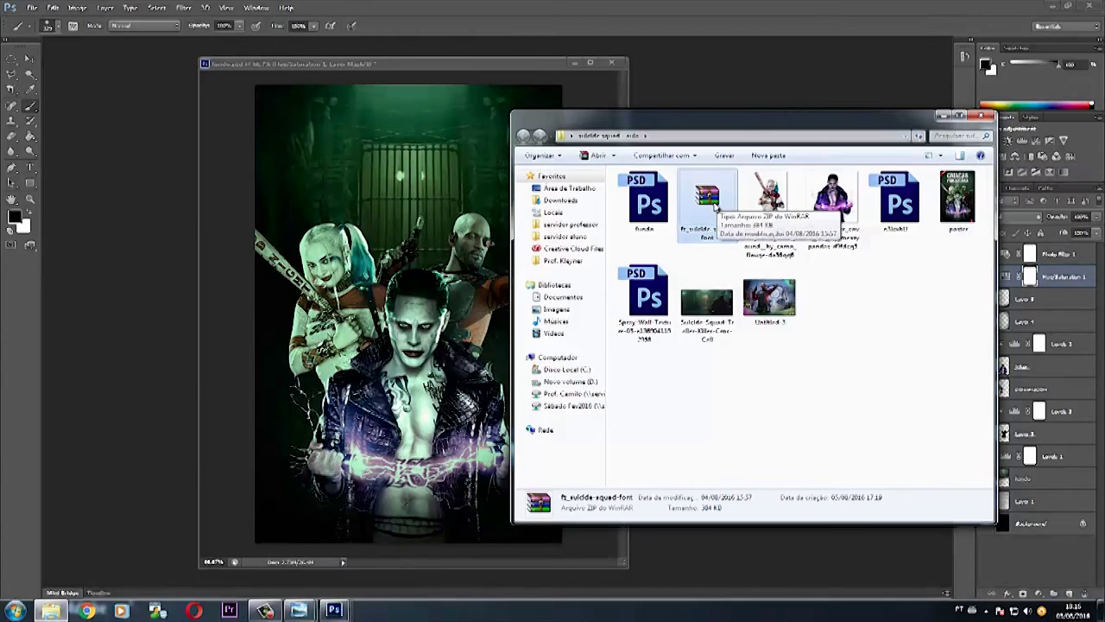
left_click(87, 610)
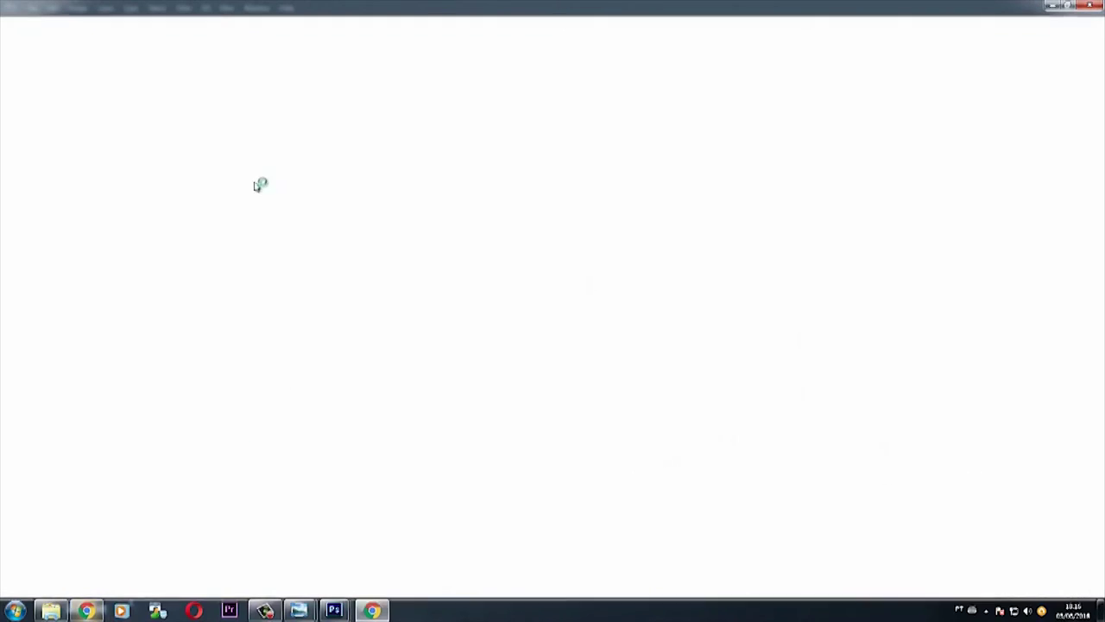
Download the Mayton font zip from dafont.com, letting the download finish when closing Chrome.
type("dafont.com")
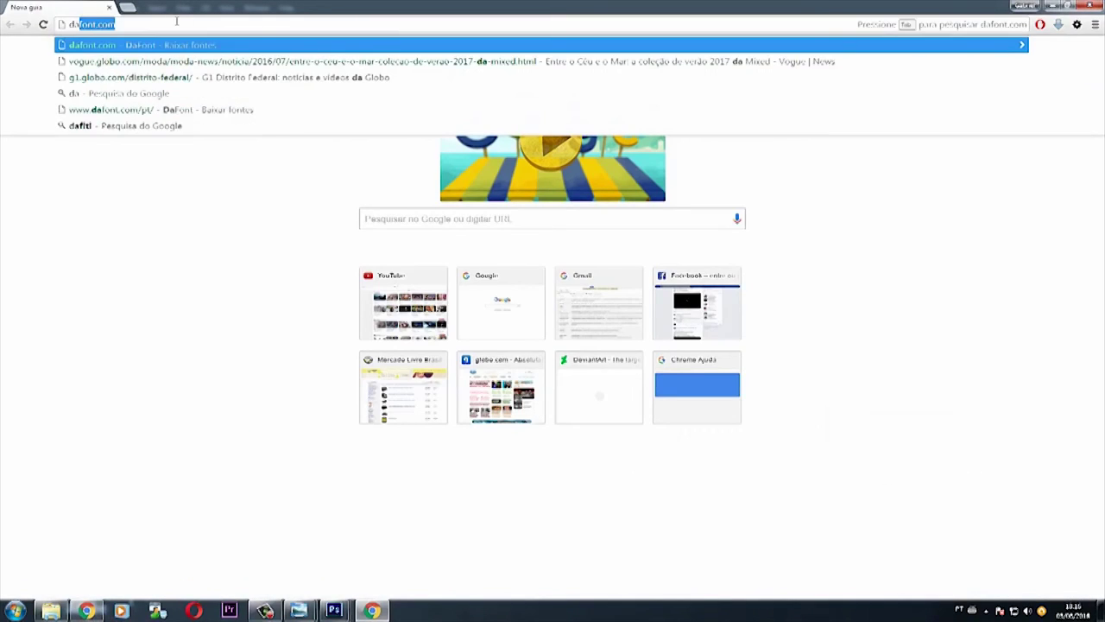
key("Return")
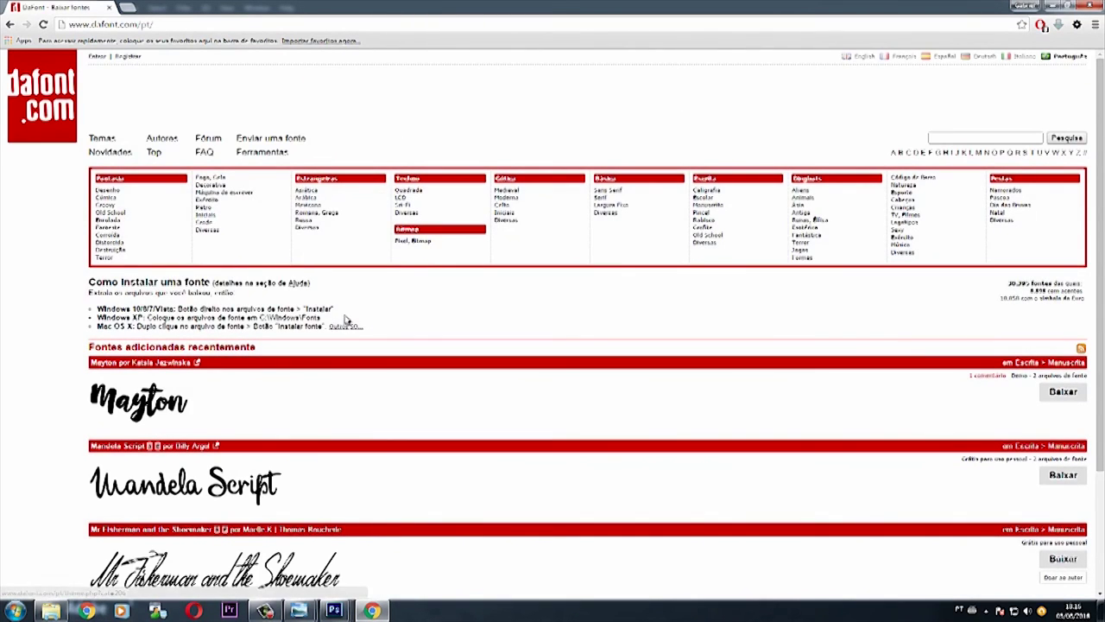
scroll(370, 156, "down", 3)
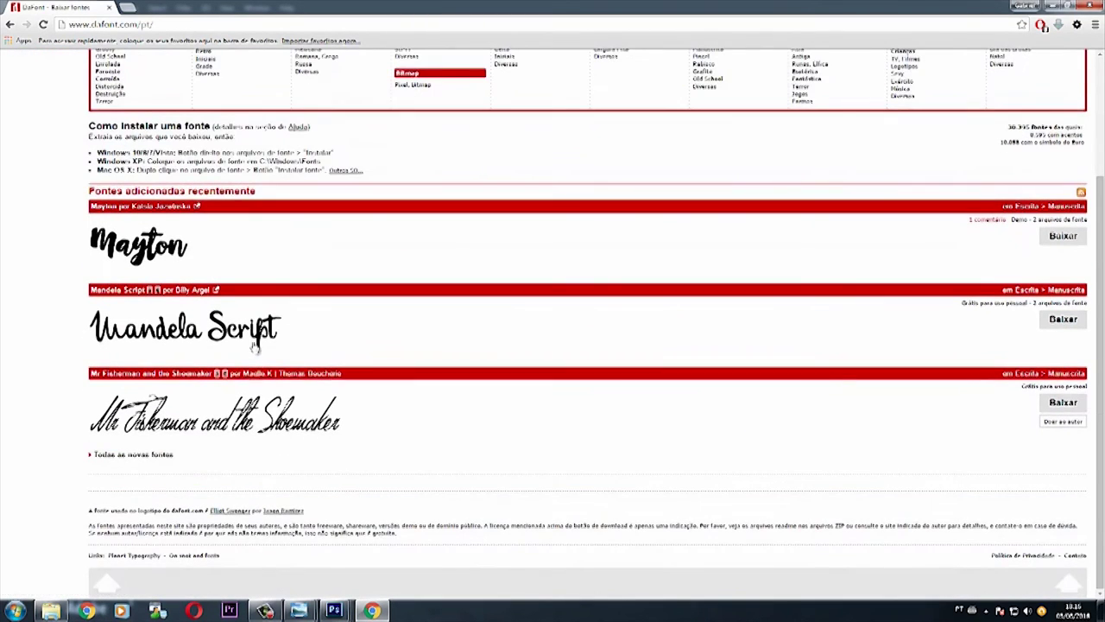
left_click(1070, 238)
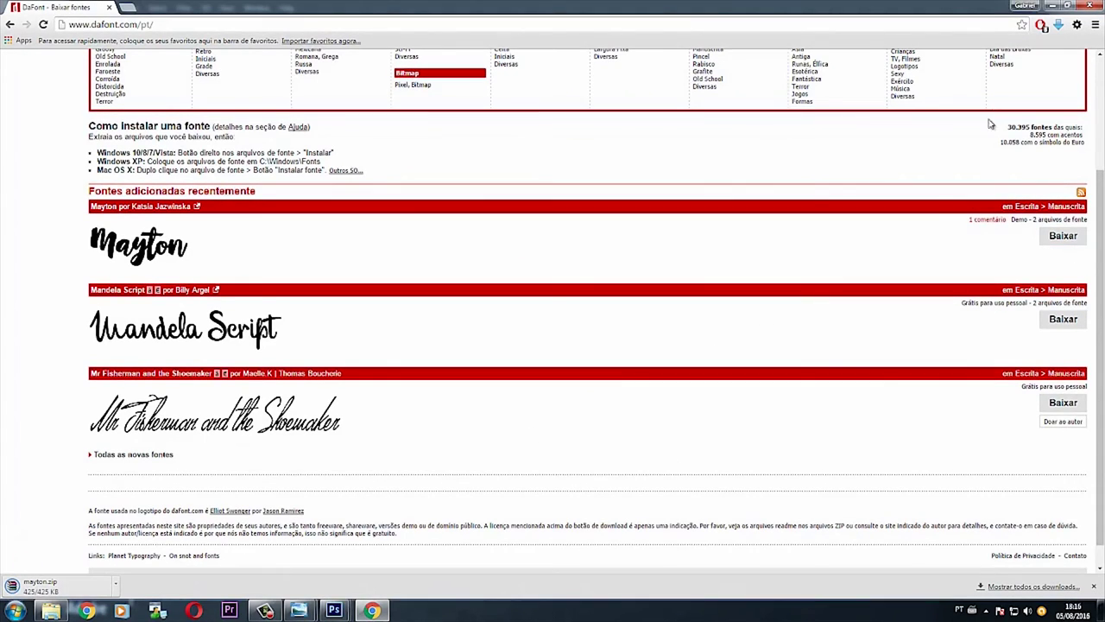
left_click(1093, 7)
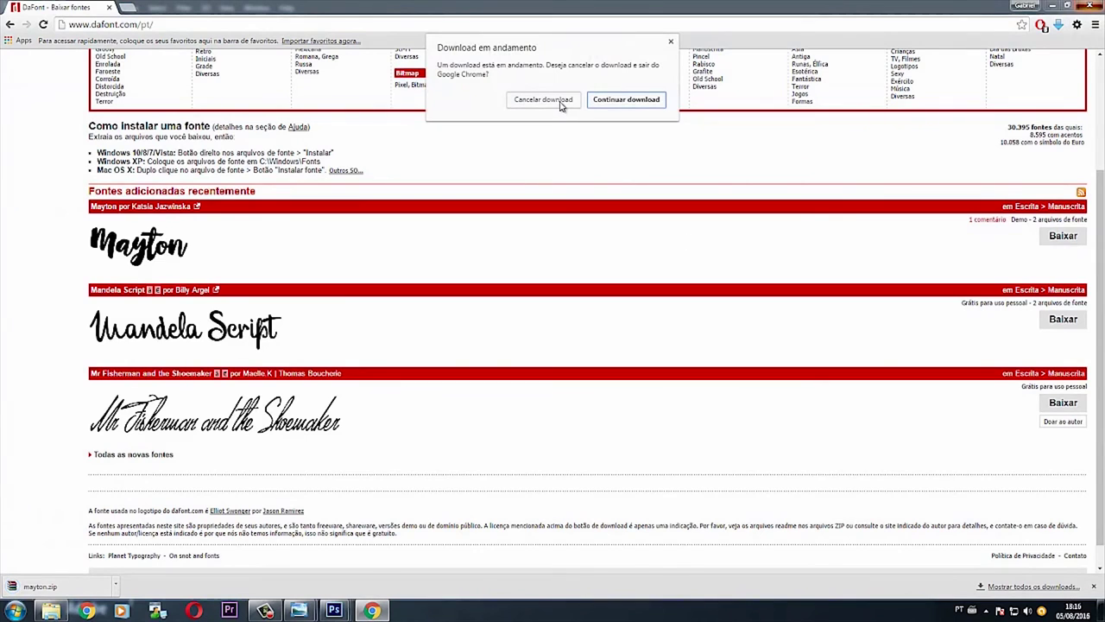
left_click(645, 103)
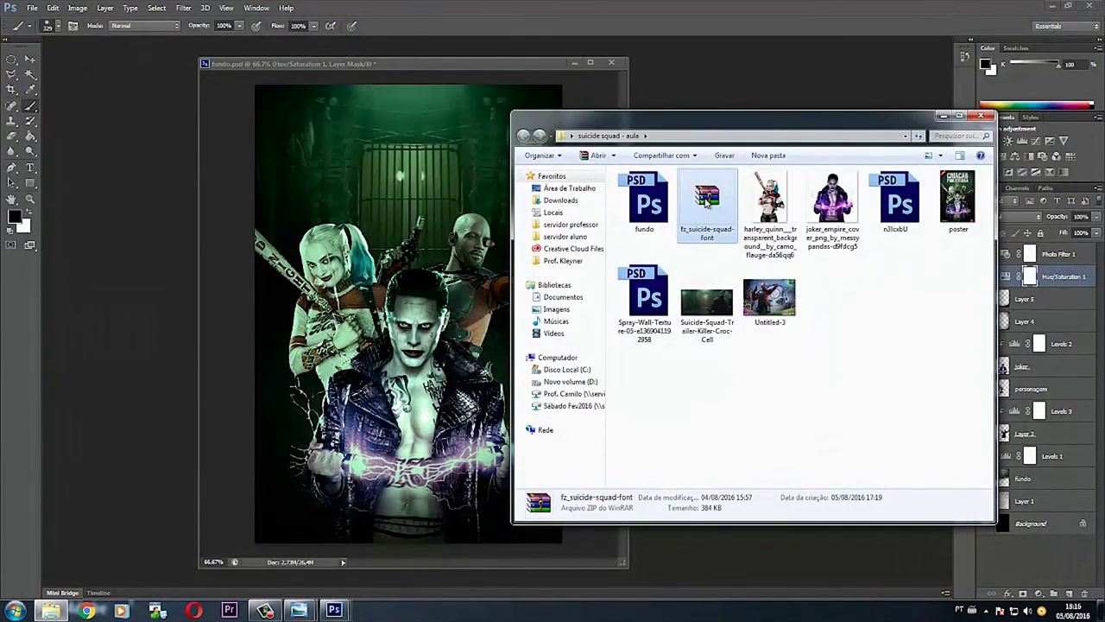
Extract the fz_suicide-squad-font zip into its own fz_suicide-squad-font folder.
right_click(707, 200)
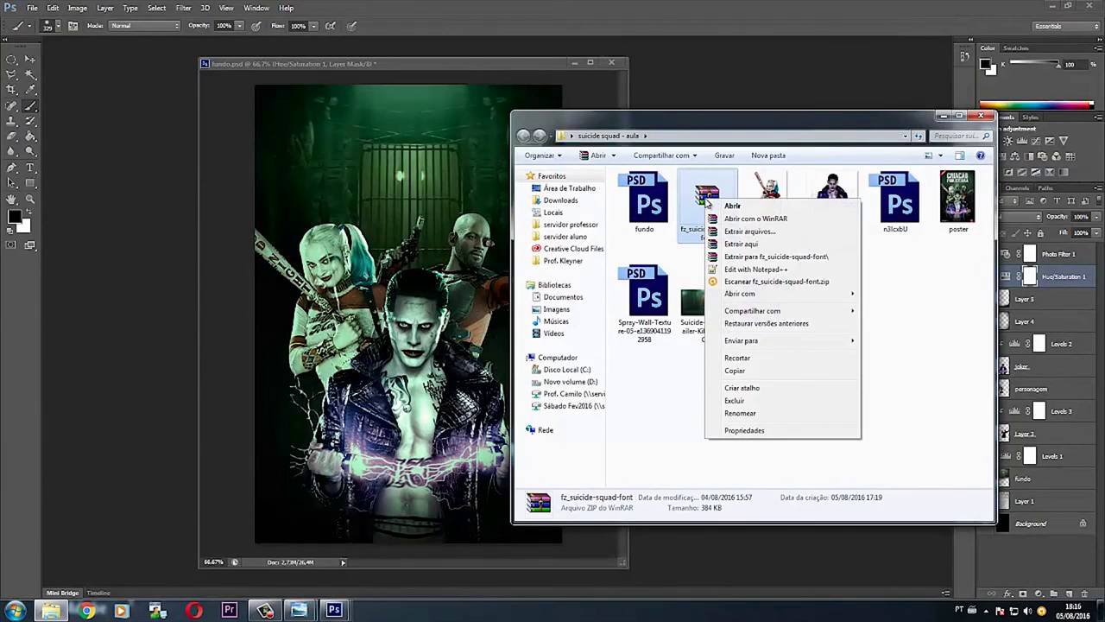
left_click(747, 257)
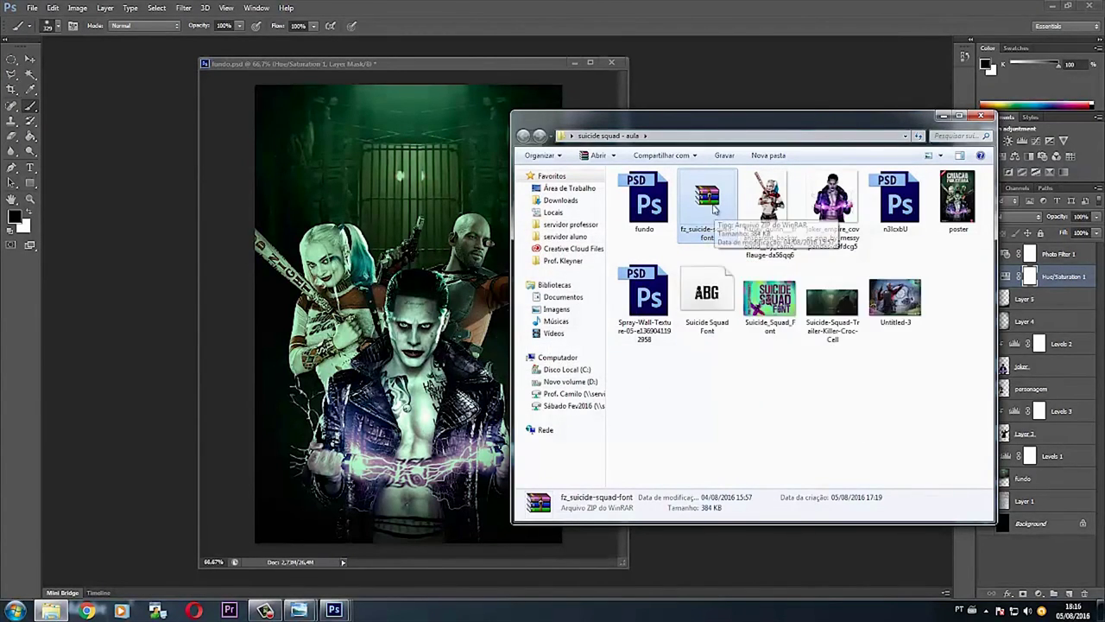
left_click(706, 297)
left_click_drag(727, 139, 816, 122)
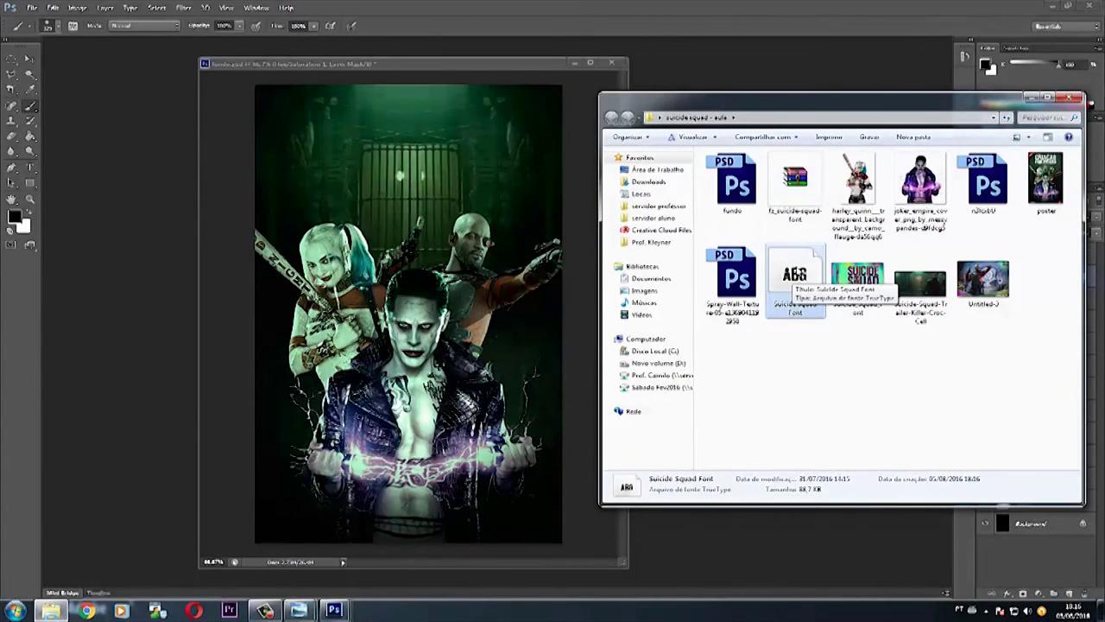
Install the Suicide Squad Font and close the folder window.
right_click(796, 270)
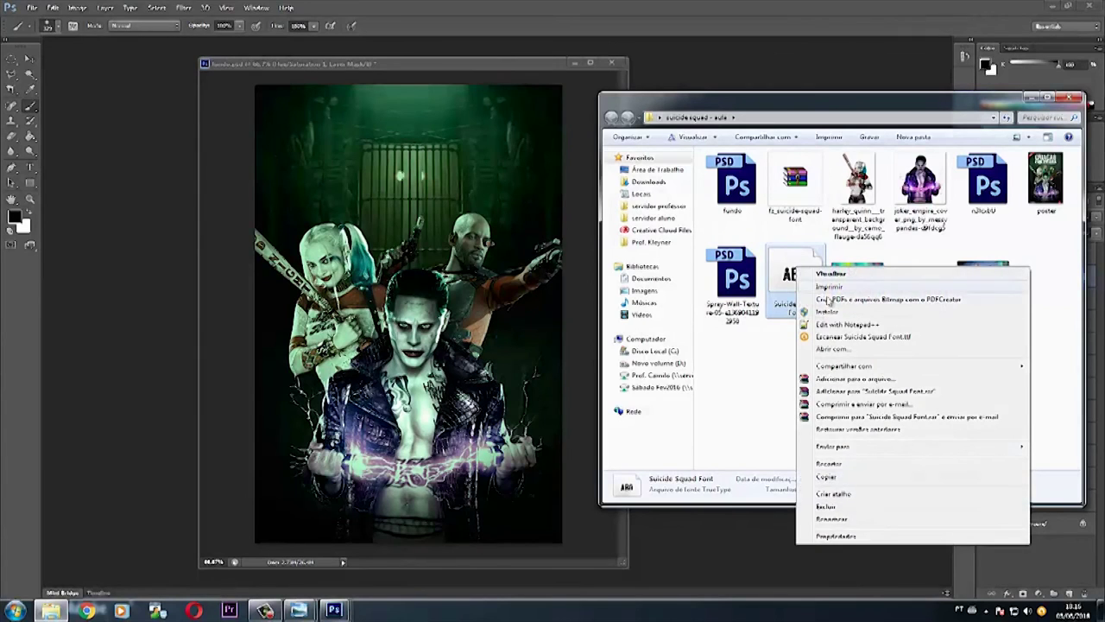
left_click(827, 311)
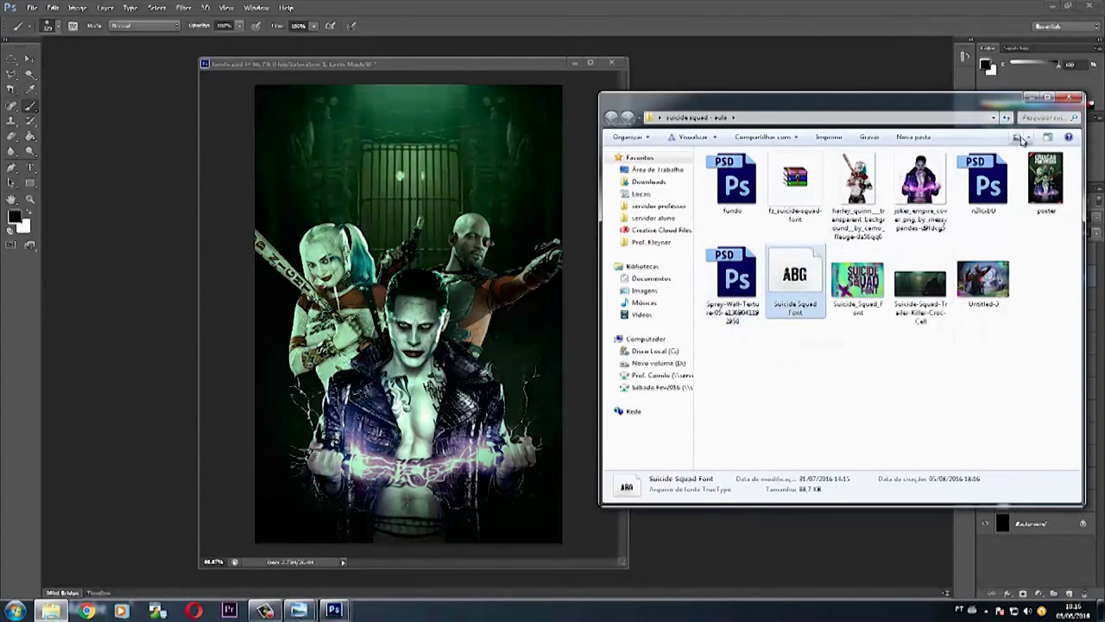
left_click(1070, 99)
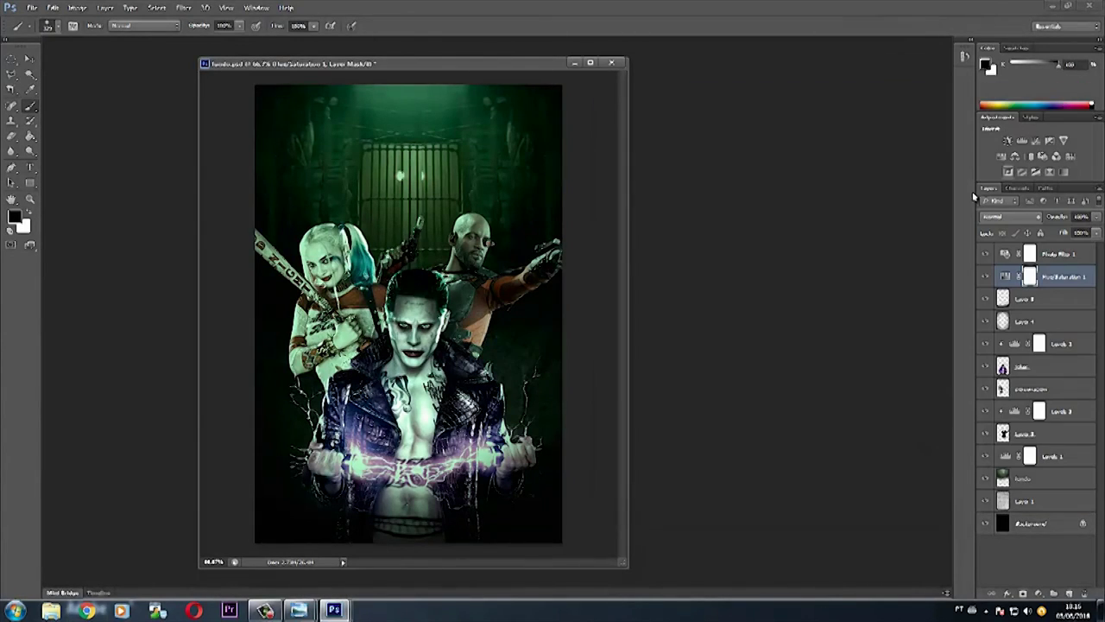
Choose the Horizontal Type tool and view the CRIAÇÃO PUBLICITÁRIA reference poster in Photo Viewer.
left_click(30, 168)
mouse_move(299, 610)
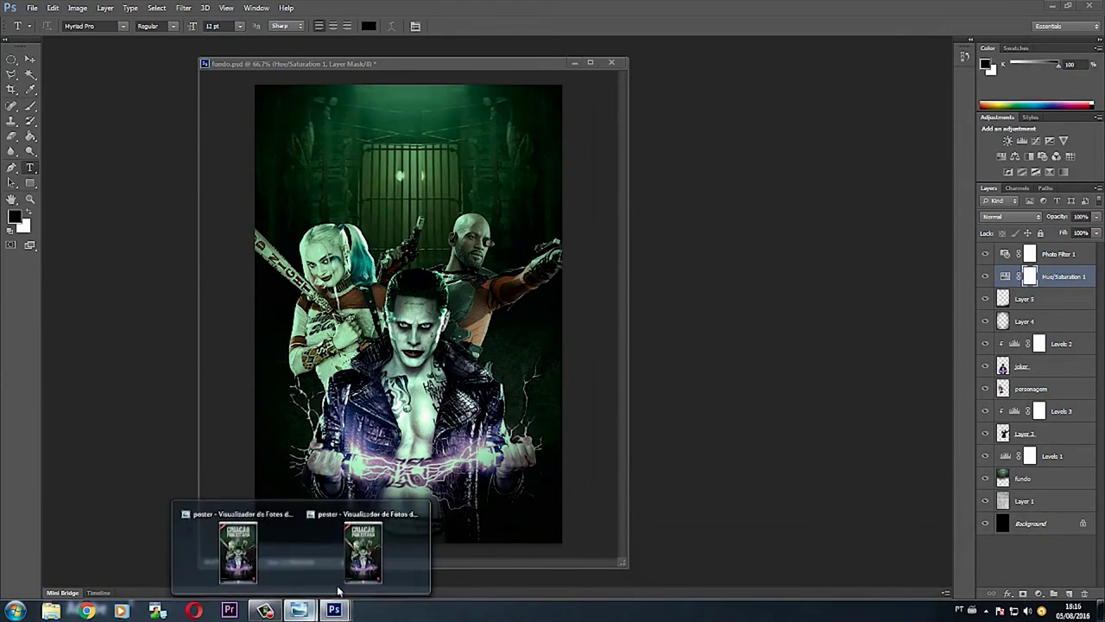
left_click(367, 548)
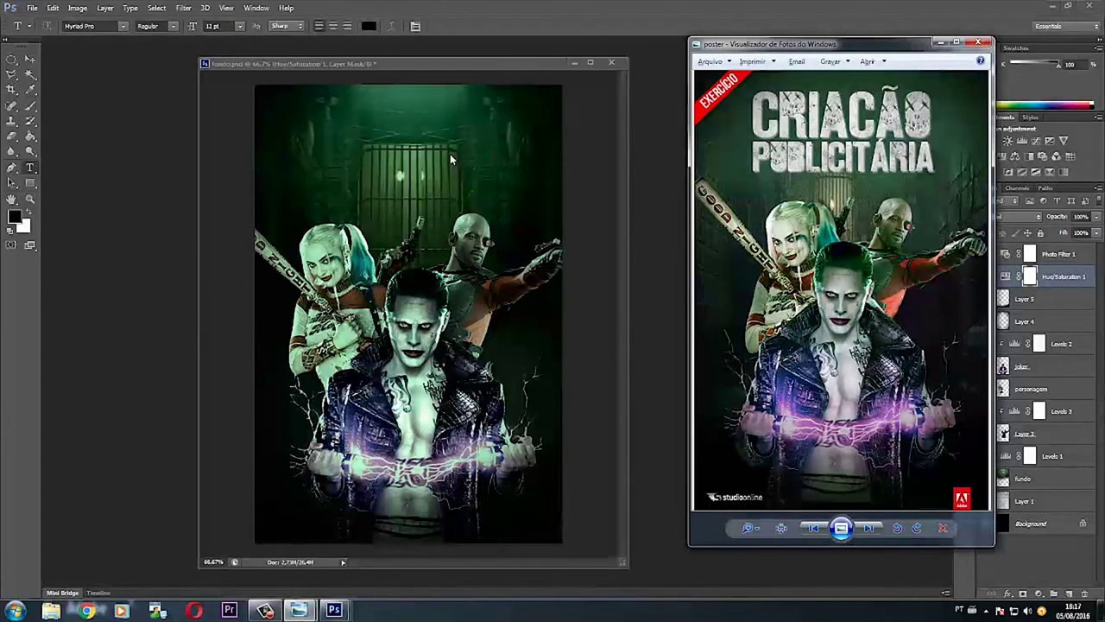
left_click(420, 63)
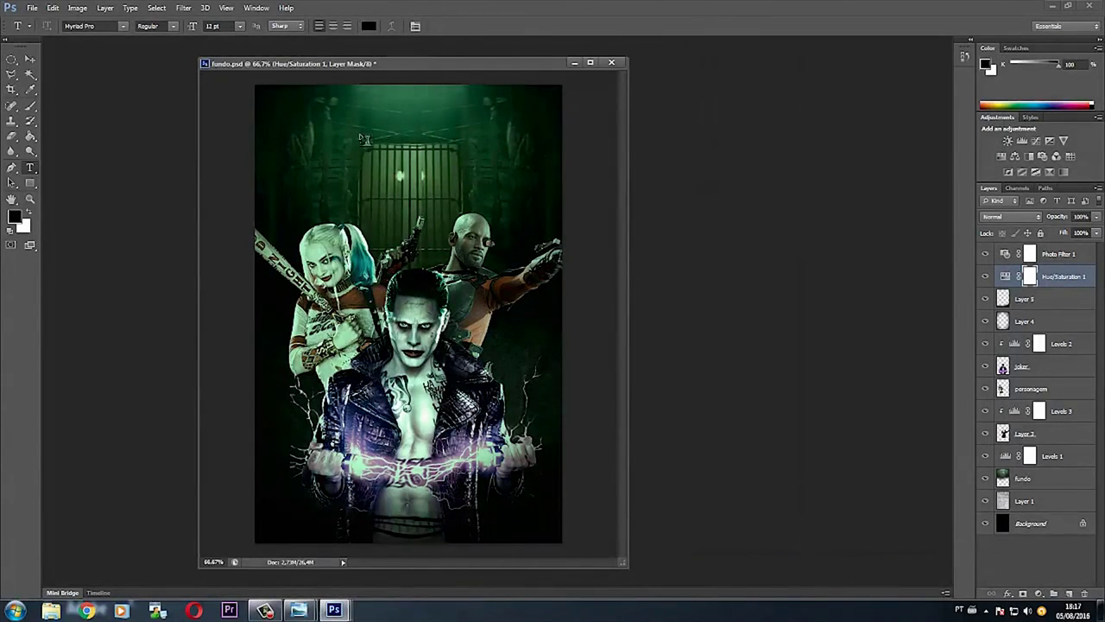
Type CRIAÇÃO as a new text layer near the poster's top-left and commit it.
left_click(304, 144)
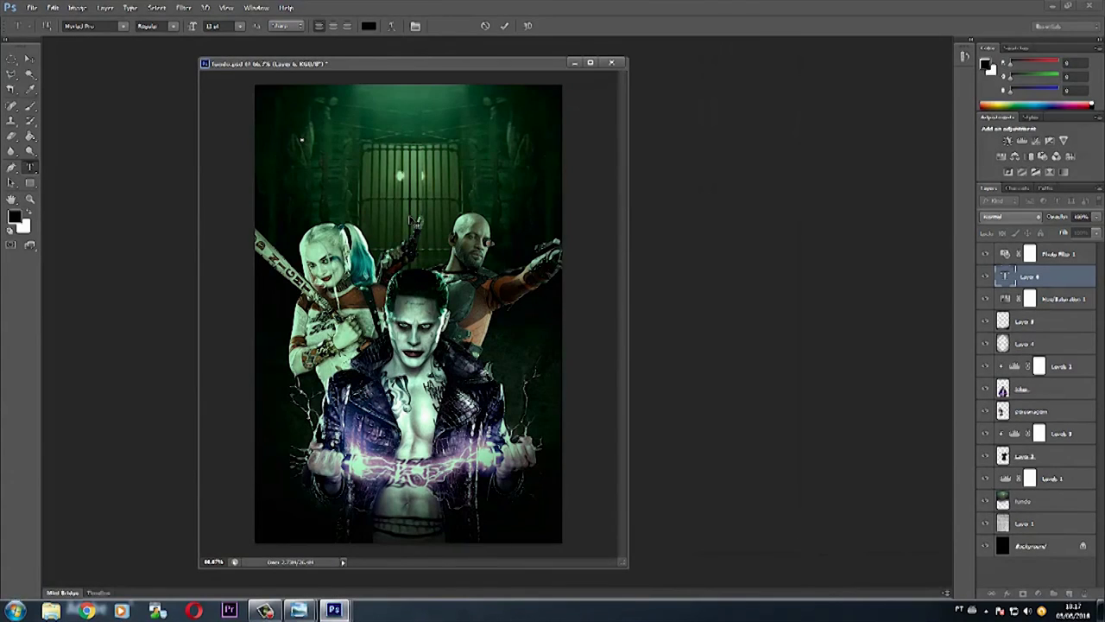
type("CRIAÇÃO")
key("ctrl+a")
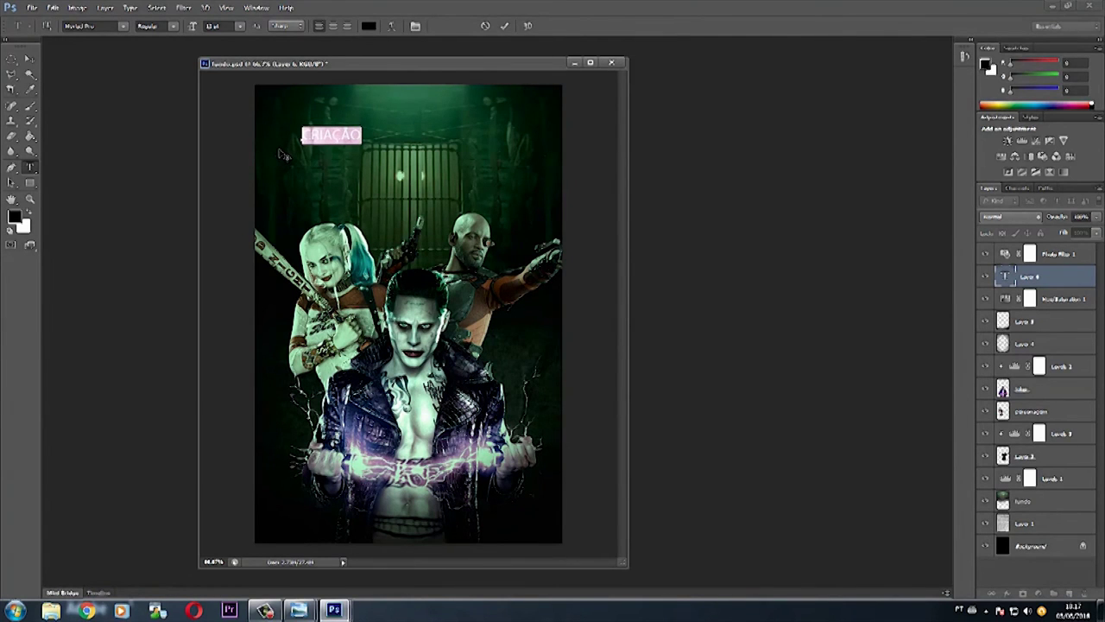
key("alt+Tab")
key("Tab")
key("Tab")
key("Tab")
key("Tab")
left_click(378, 165)
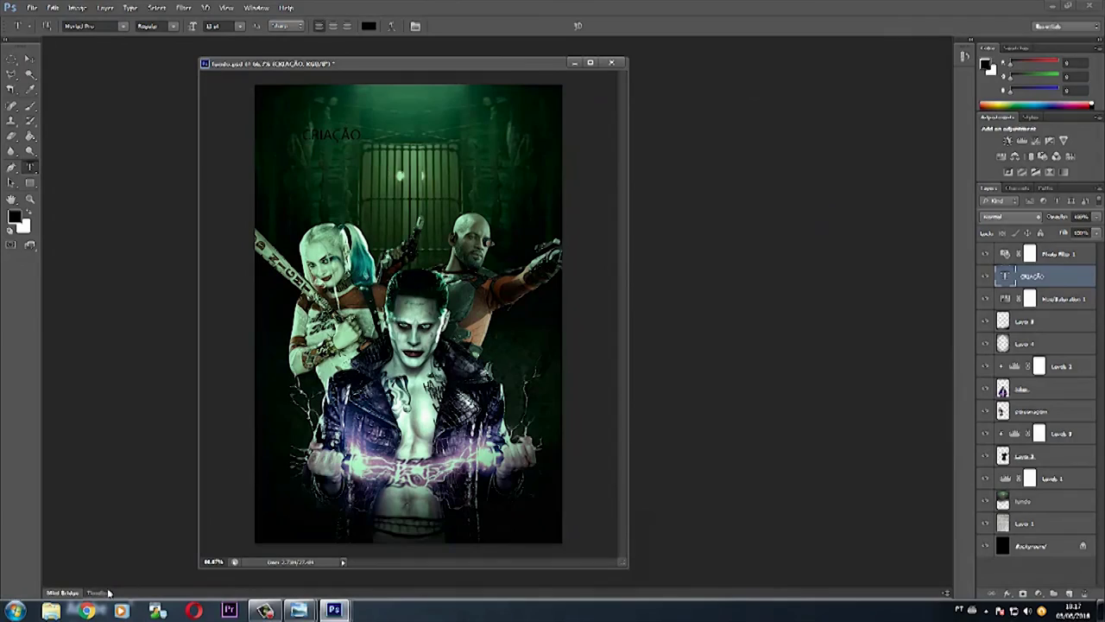
left_click(334, 610)
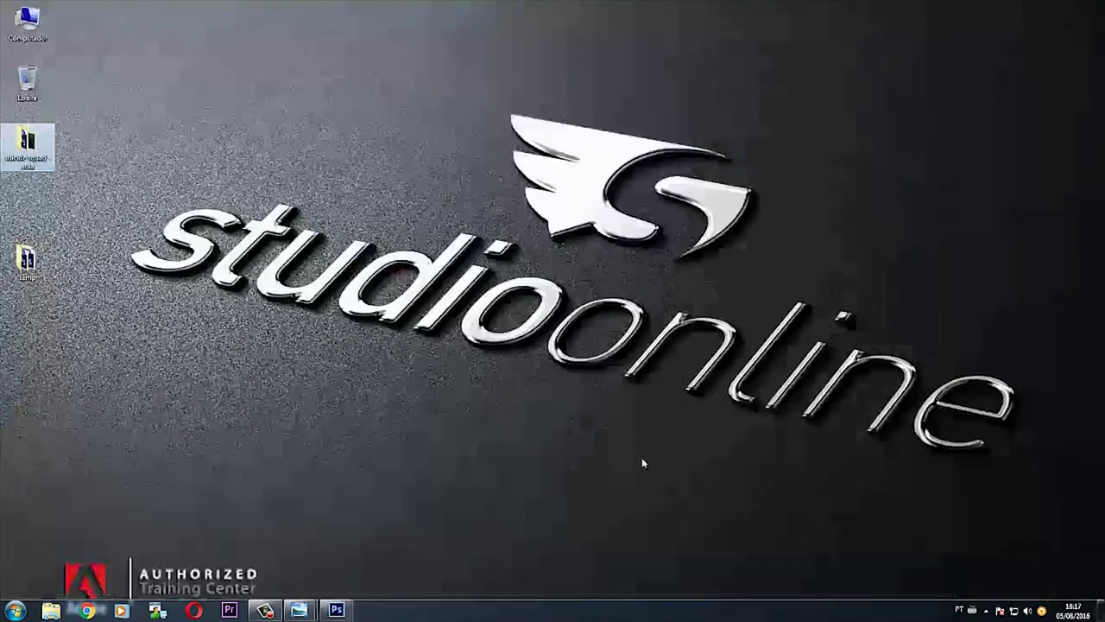
Open the suicide squad - aula folder, select the font zip, and return to Photoshop's Type tool.
double_click(24, 140)
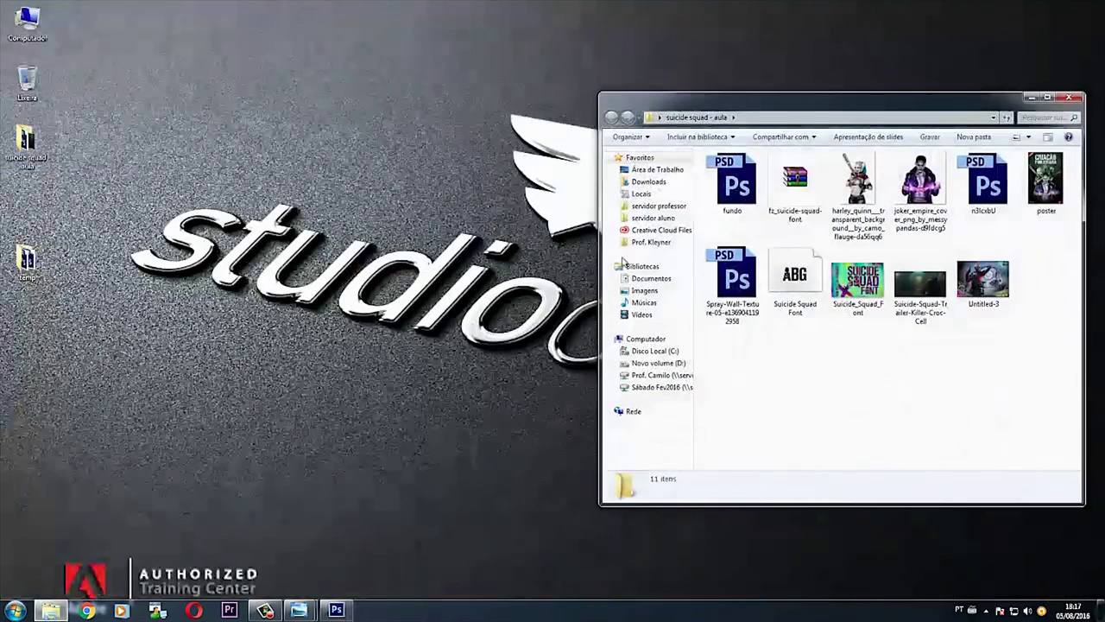
left_click(808, 192)
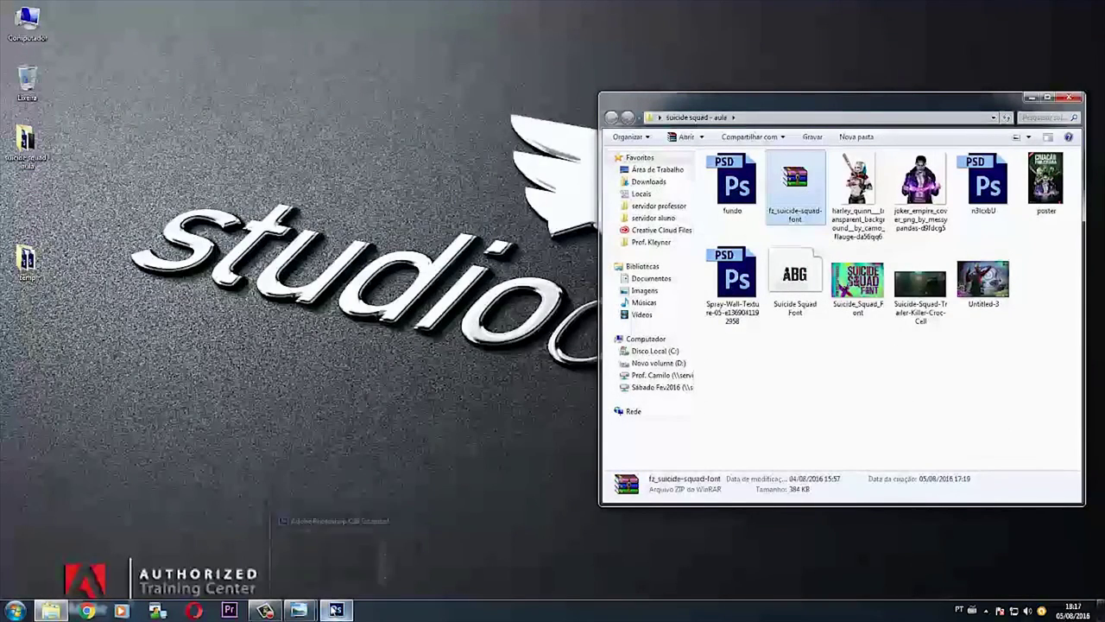
left_click(337, 610)
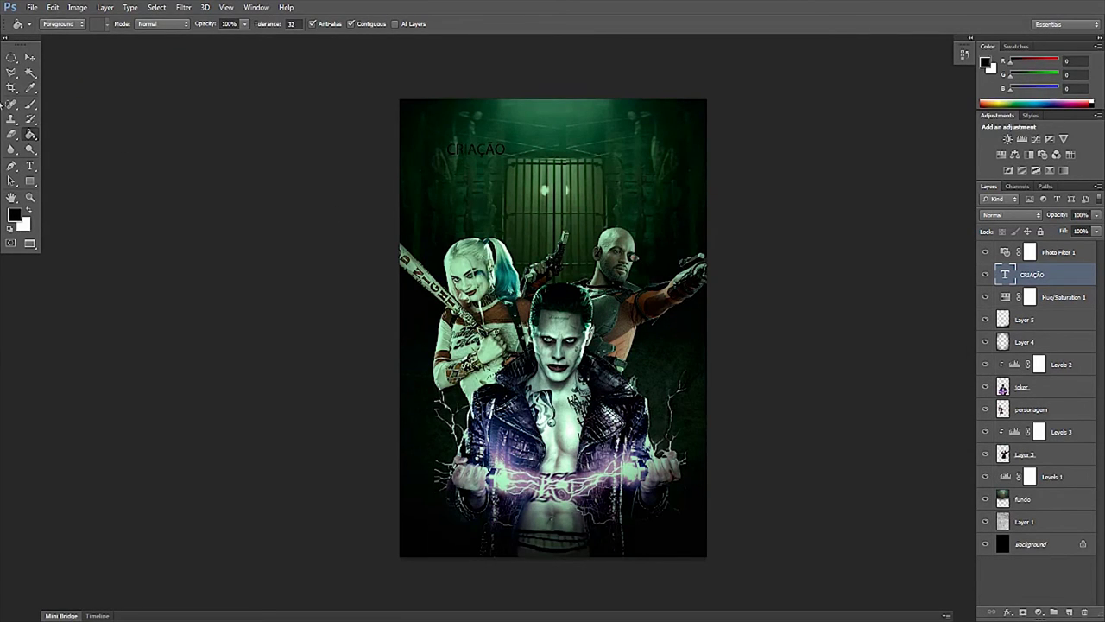
left_click(31, 166)
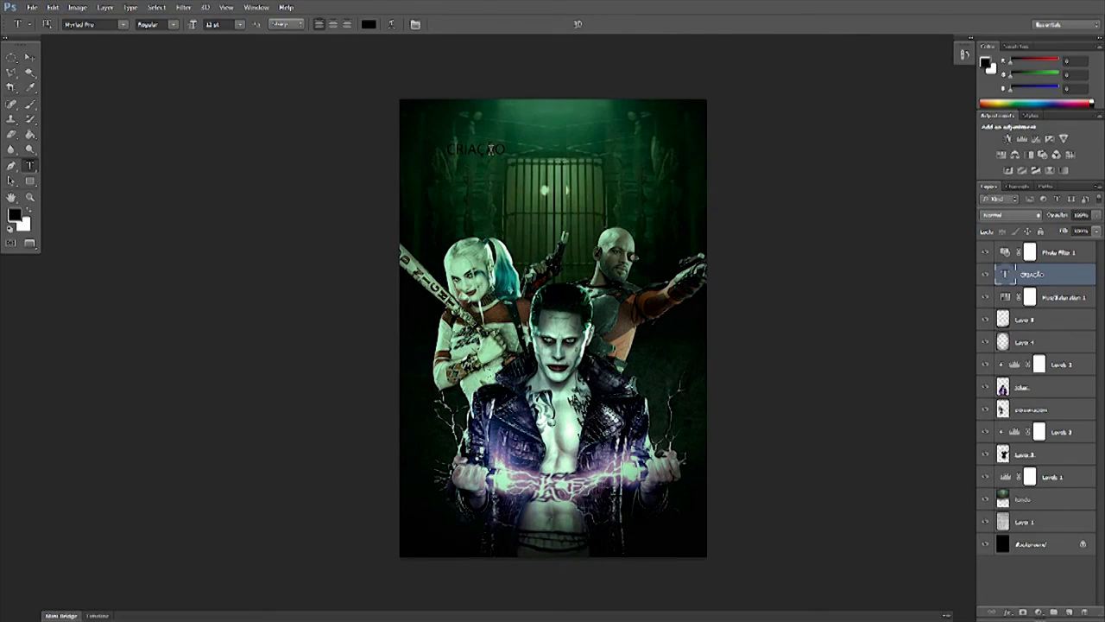
Set the CRIAÇÃO title to the Fixedsys font and save the poster.
left_click(490, 149)
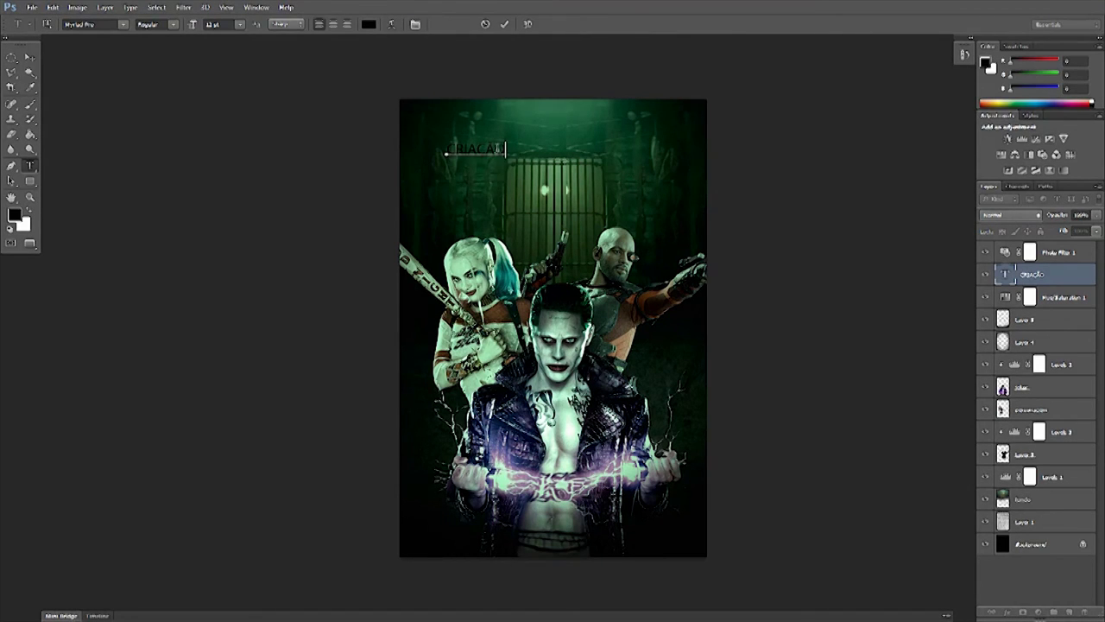
left_click_drag(505, 149, 436, 146)
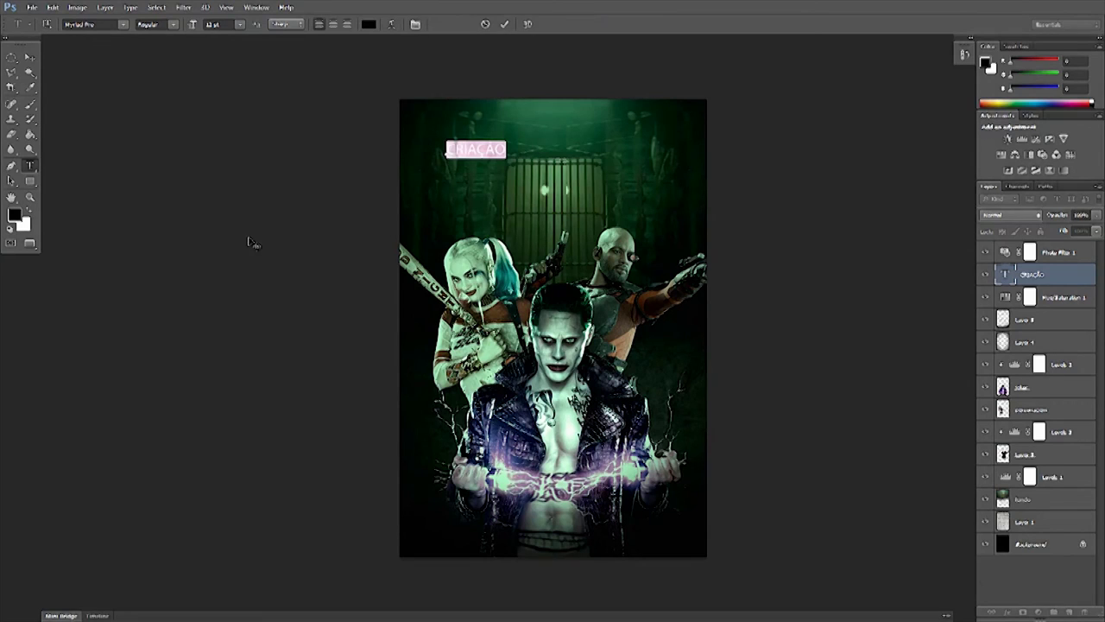
left_click(105, 24)
type("Pristina")
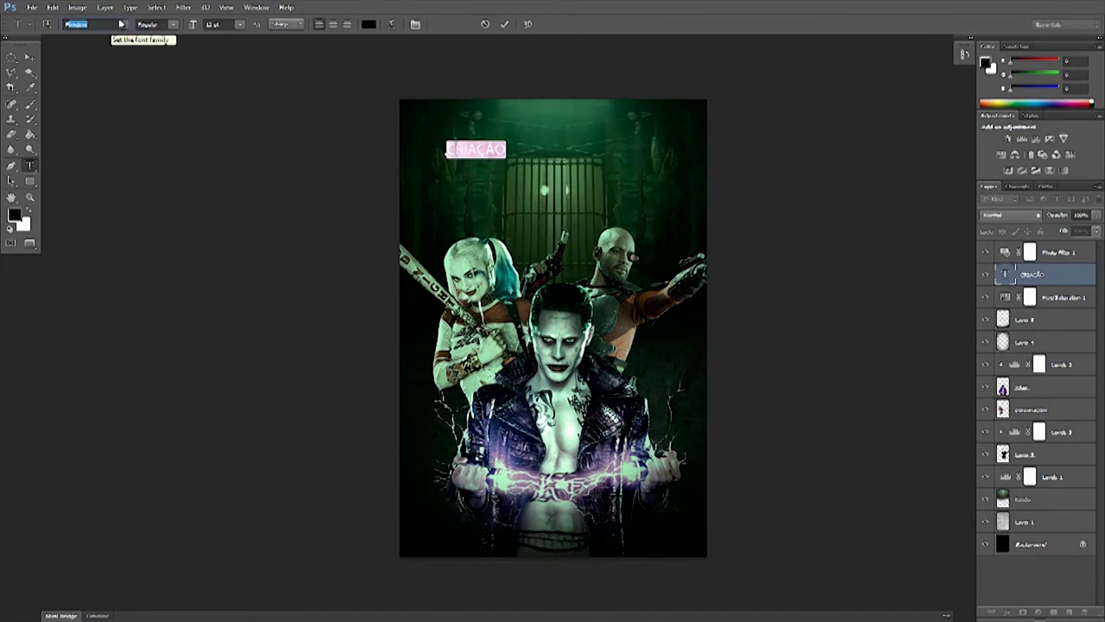
left_click(123, 24)
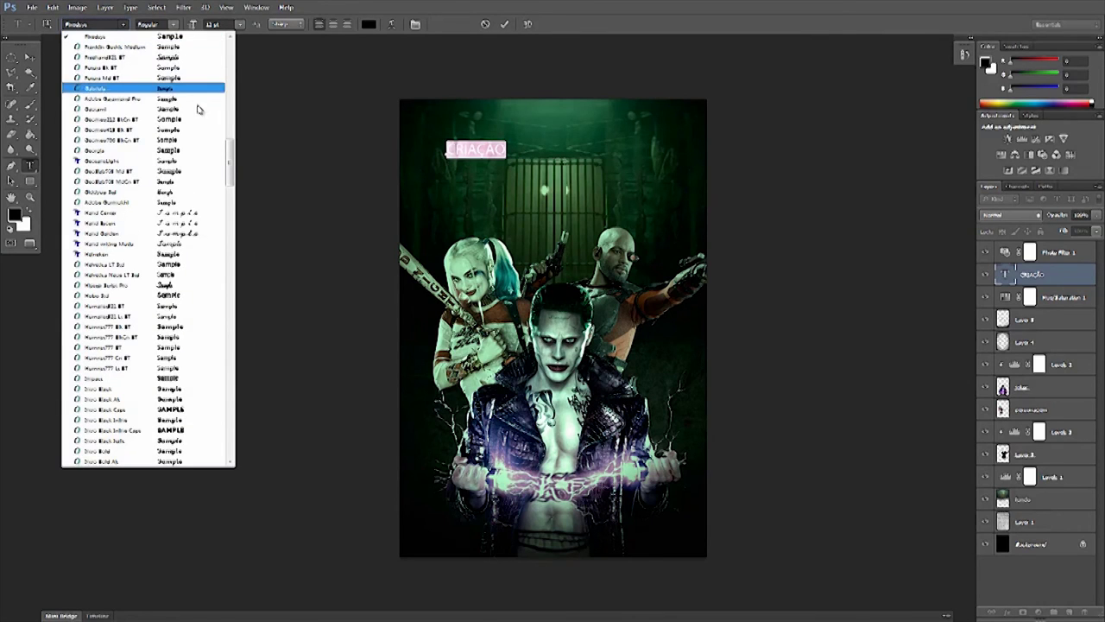
left_click_drag(231, 149, 235, 133)
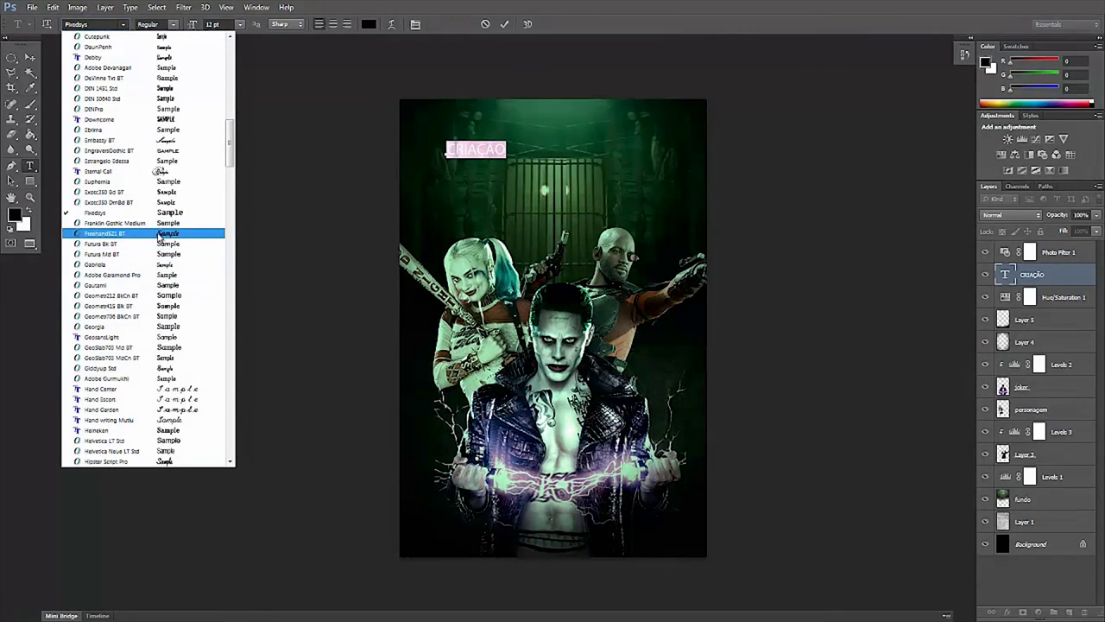
key("Escape")
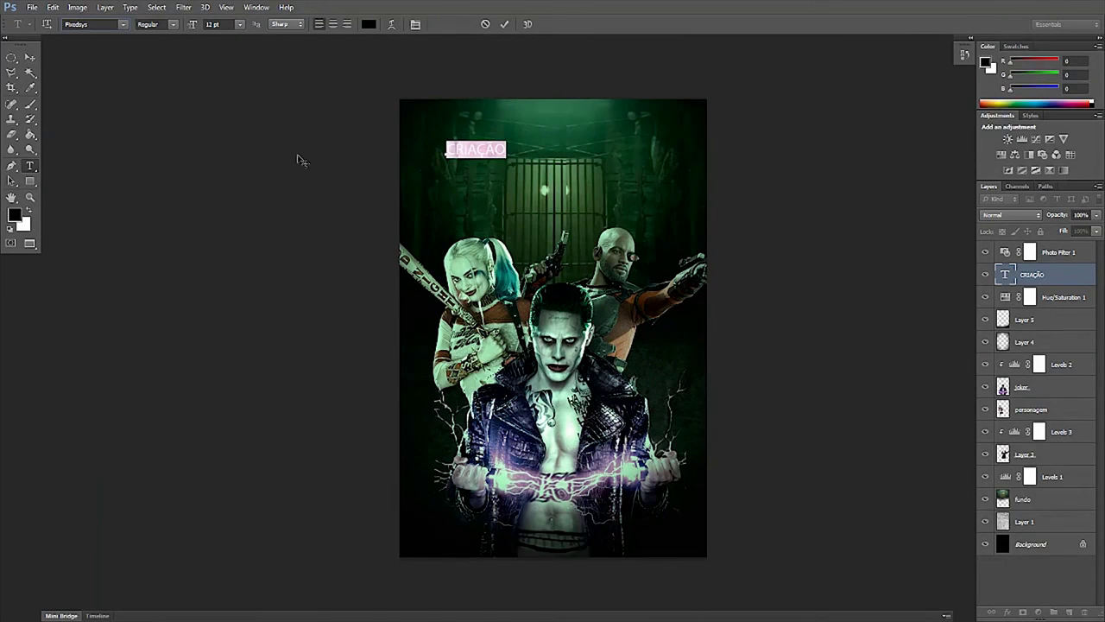
key("Return")
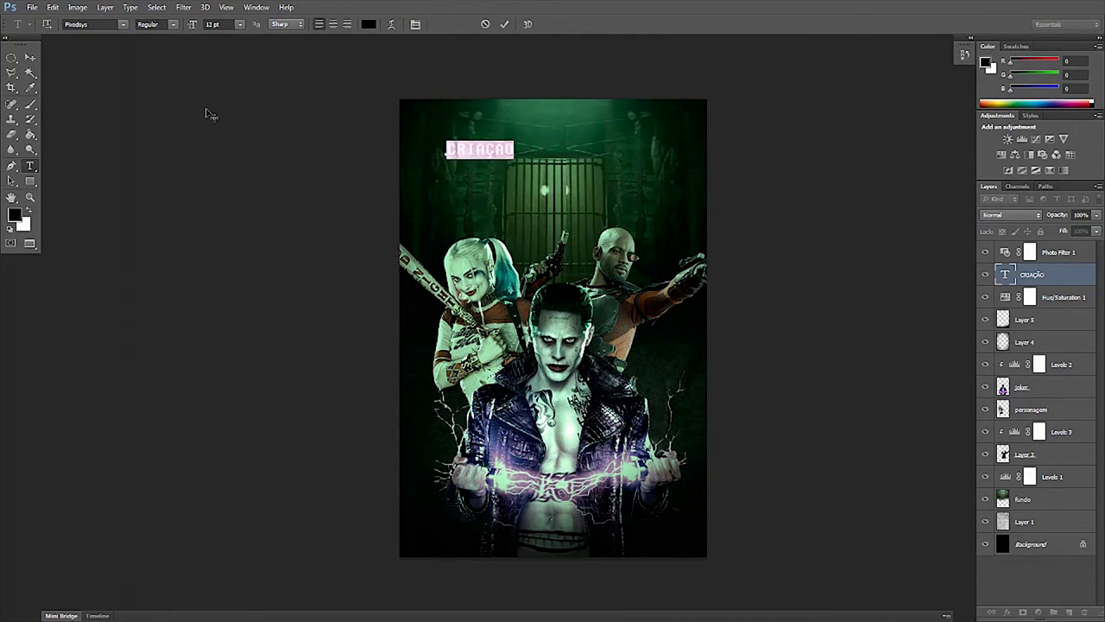
left_click(207, 113)
key("ctrl+s")
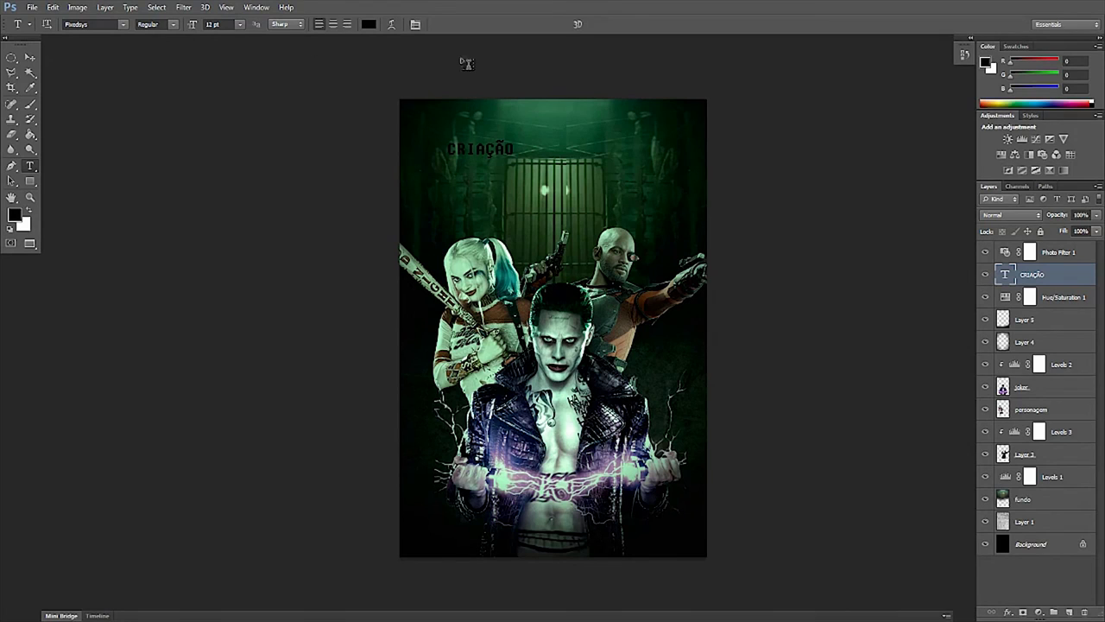
left_click(32, 7)
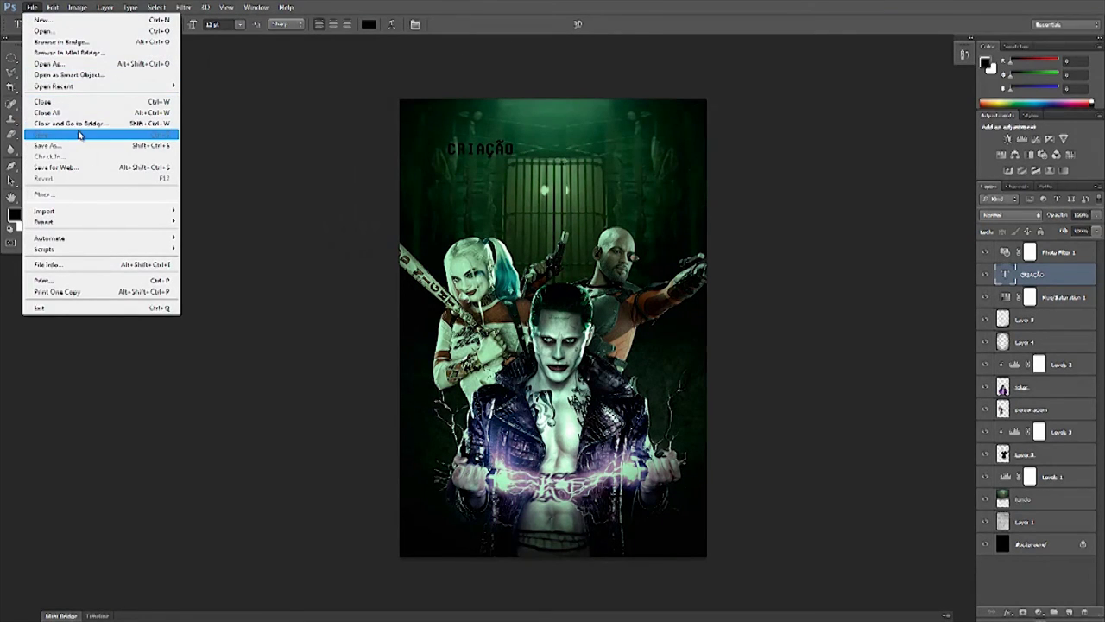
Save the poster over fundo.psd, confirming the replacement and format options.
left_click(51, 145)
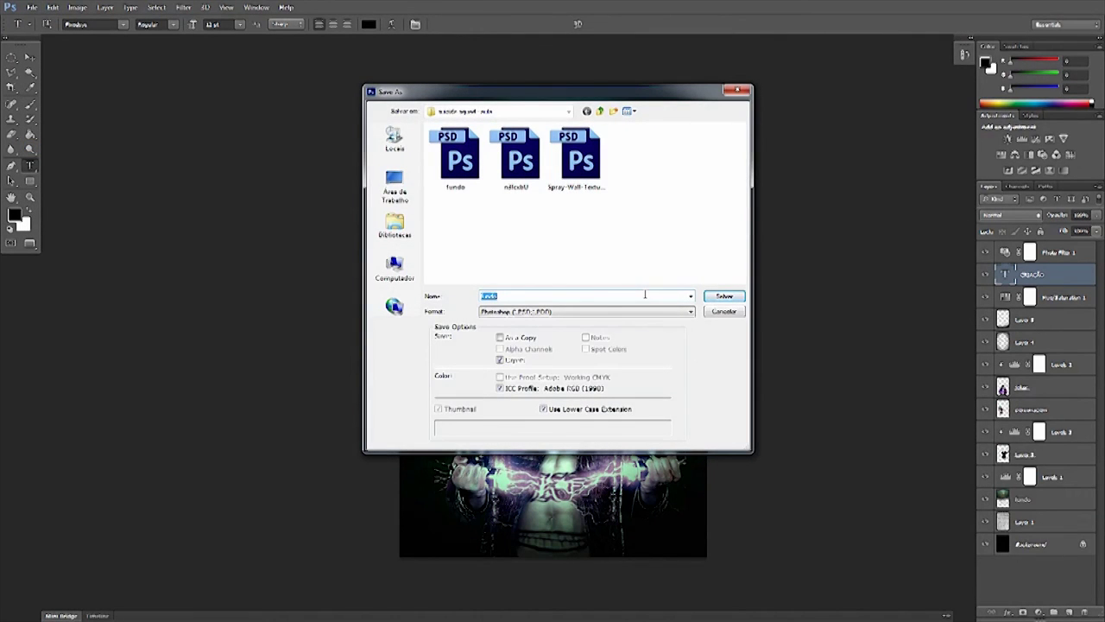
left_click(717, 296)
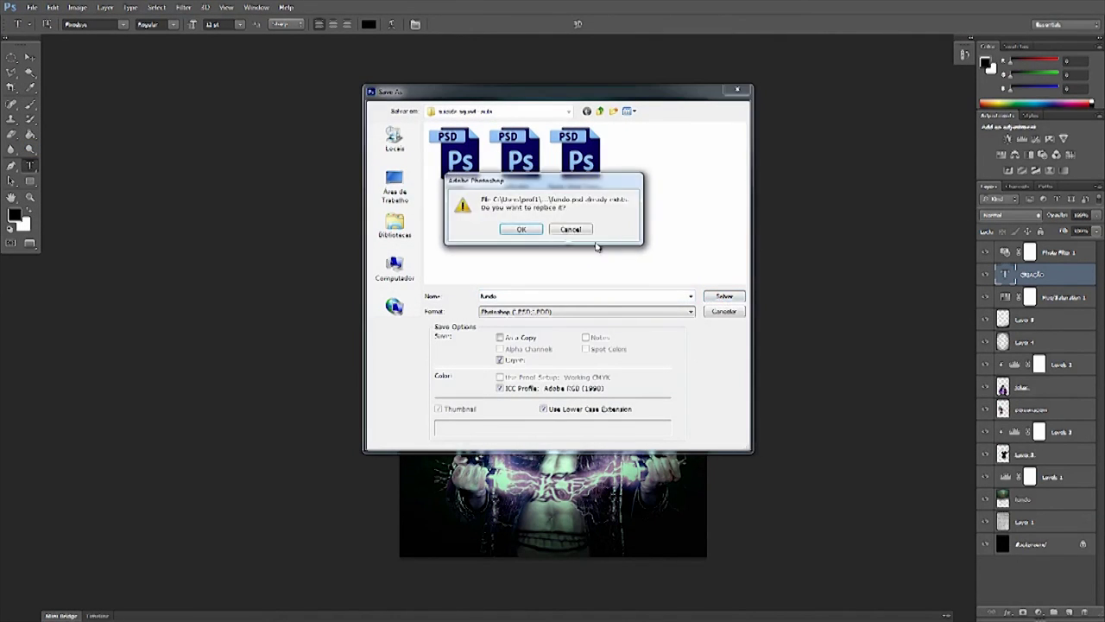
left_click(525, 228)
left_click(682, 189)
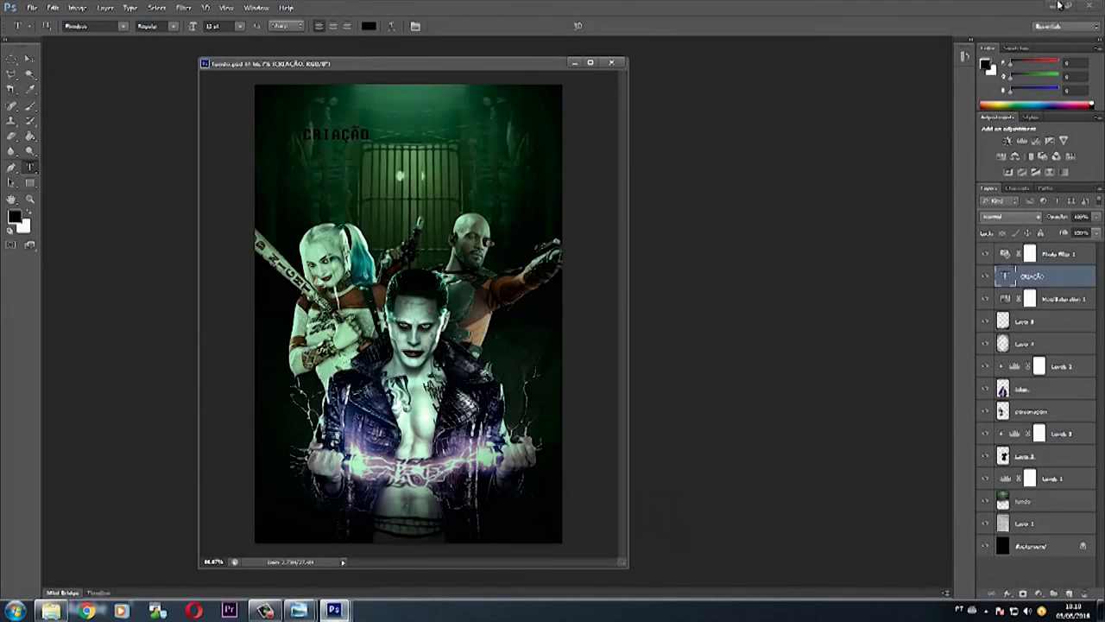
Quit Photoshop and reopen fundo.psd from Explorer to edit the CRIAÇÃO text.
left_click(1089, 6)
left_click(561, 232)
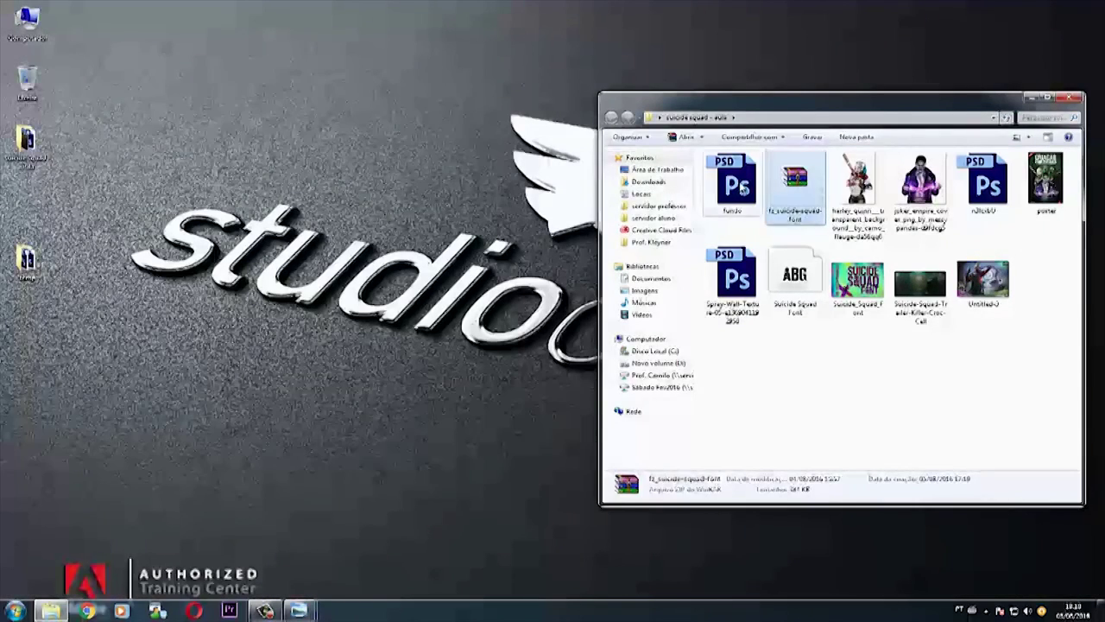
double_click(738, 185)
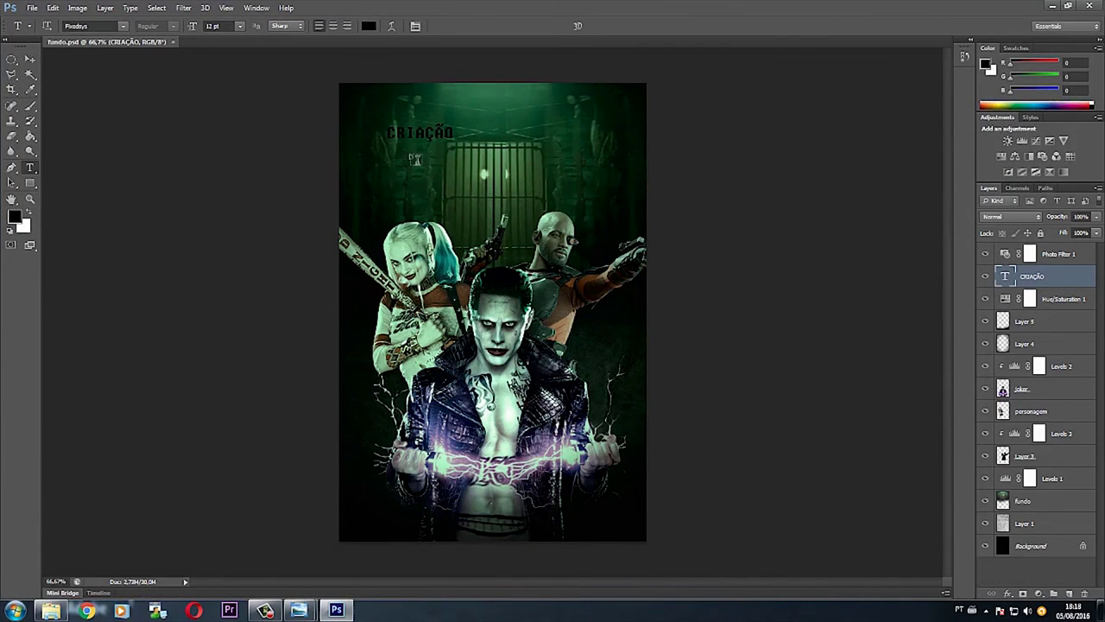
left_click(411, 131)
Check the font's name in Explorer, then switch the CRIAÇÃO title to the Suicide Squad font.
double_click(412, 131)
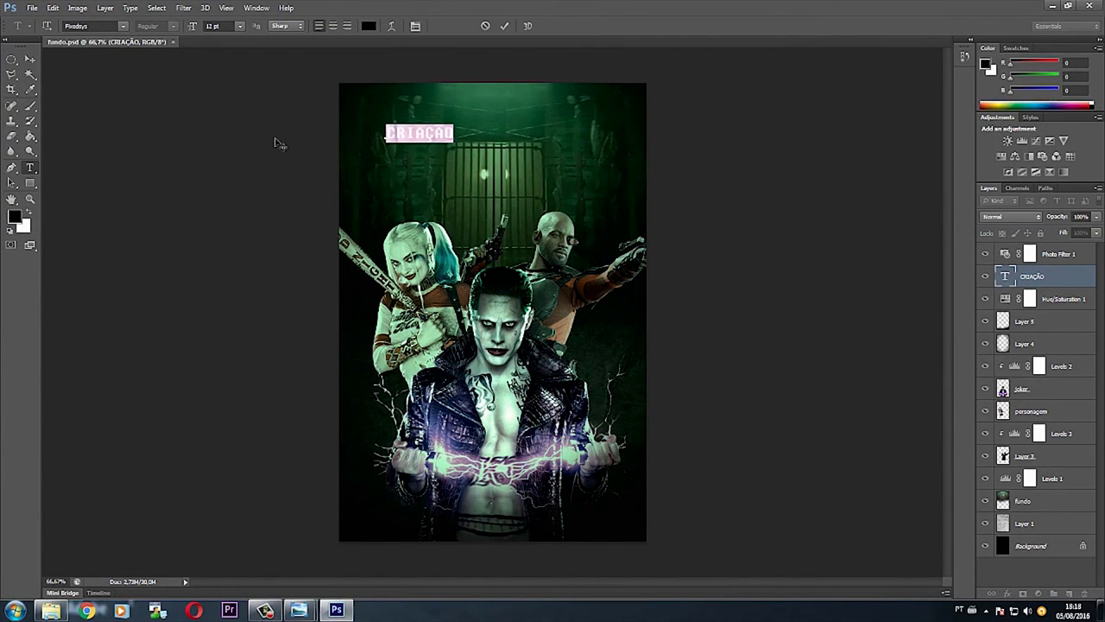
left_click(123, 26)
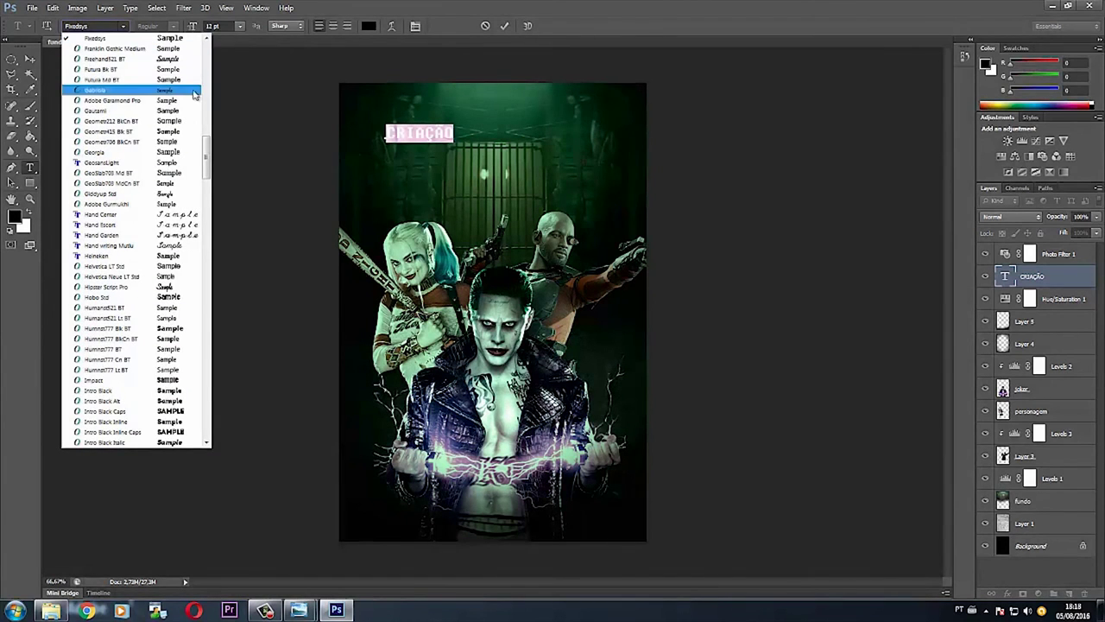
left_click_drag(205, 143, 208, 121)
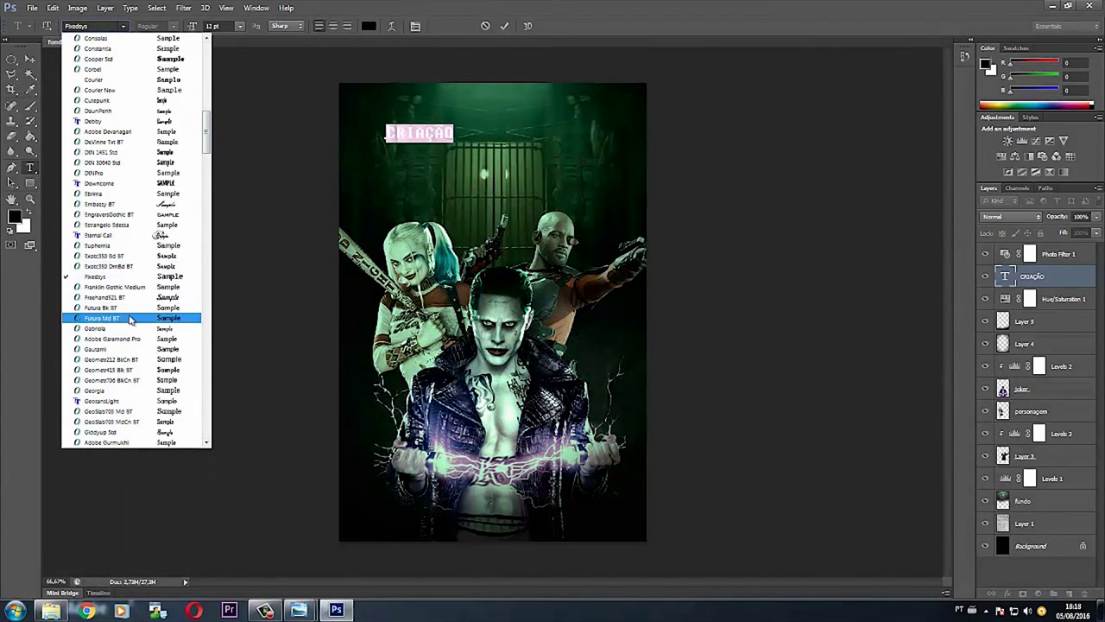
key("alt+Tab")
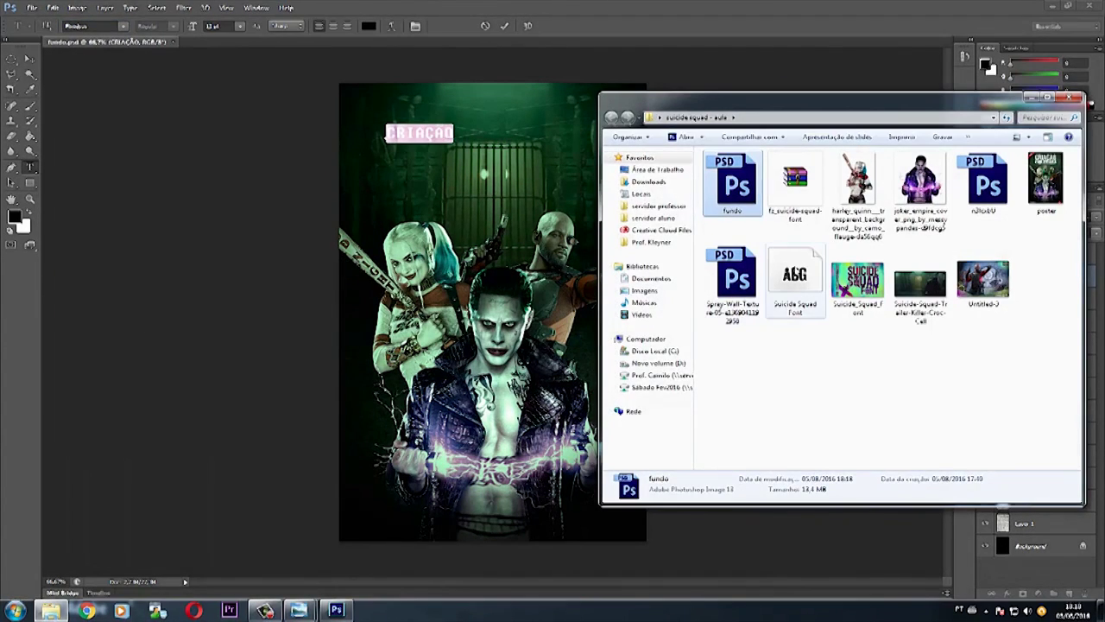
left_click(794, 275)
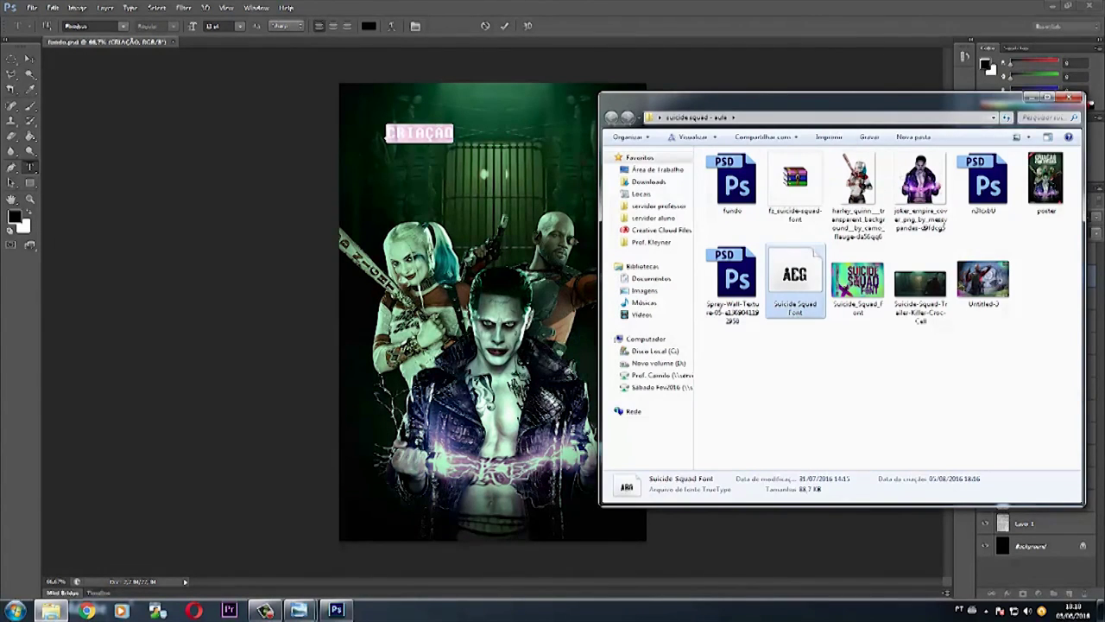
key("alt+Tab")
left_click(91, 26)
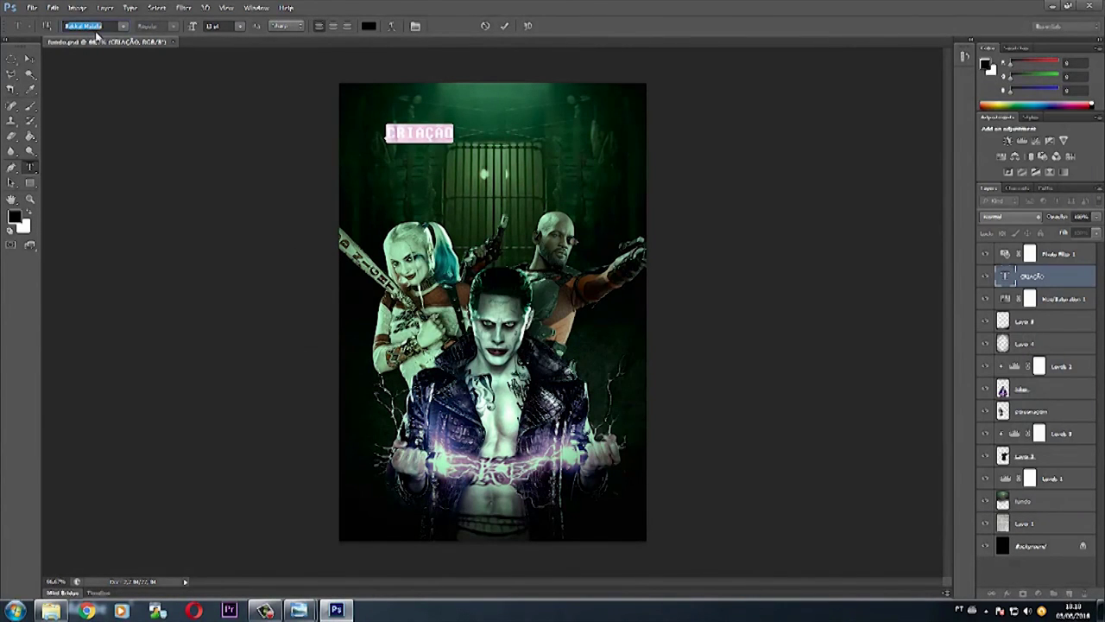
type("sui")
key("Return")
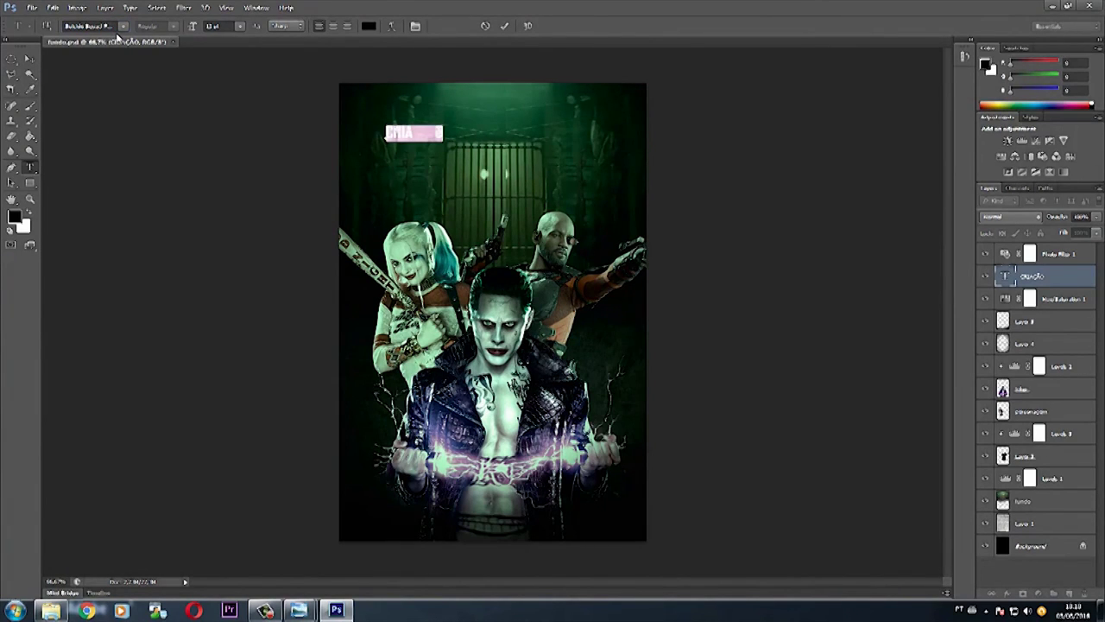
left_click(30, 58)
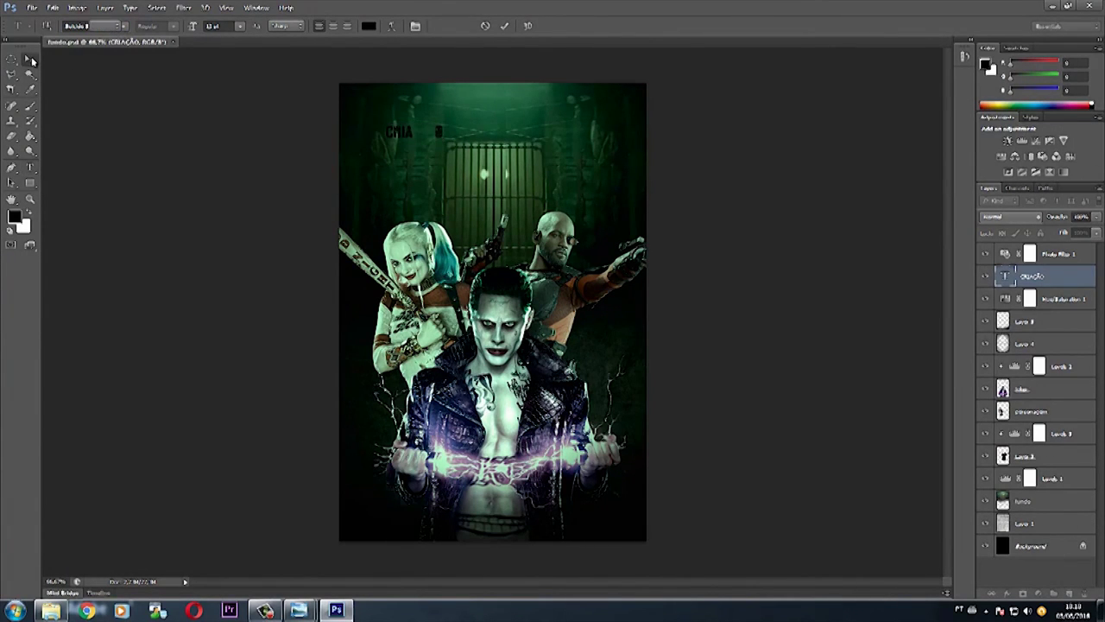
key("alt+Tab")
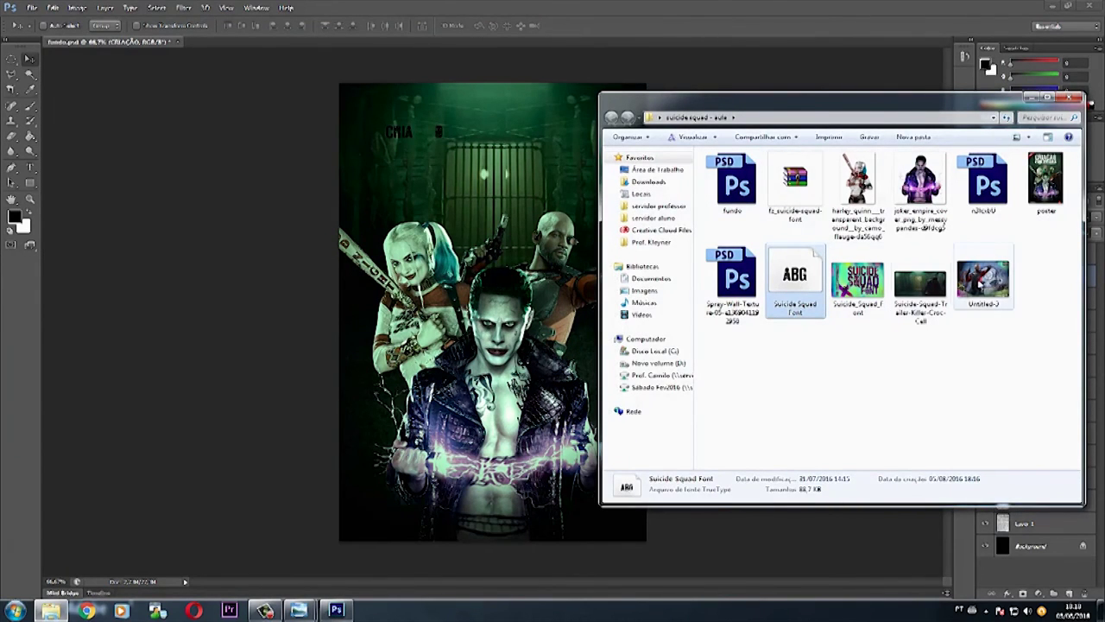
double_click(1058, 187)
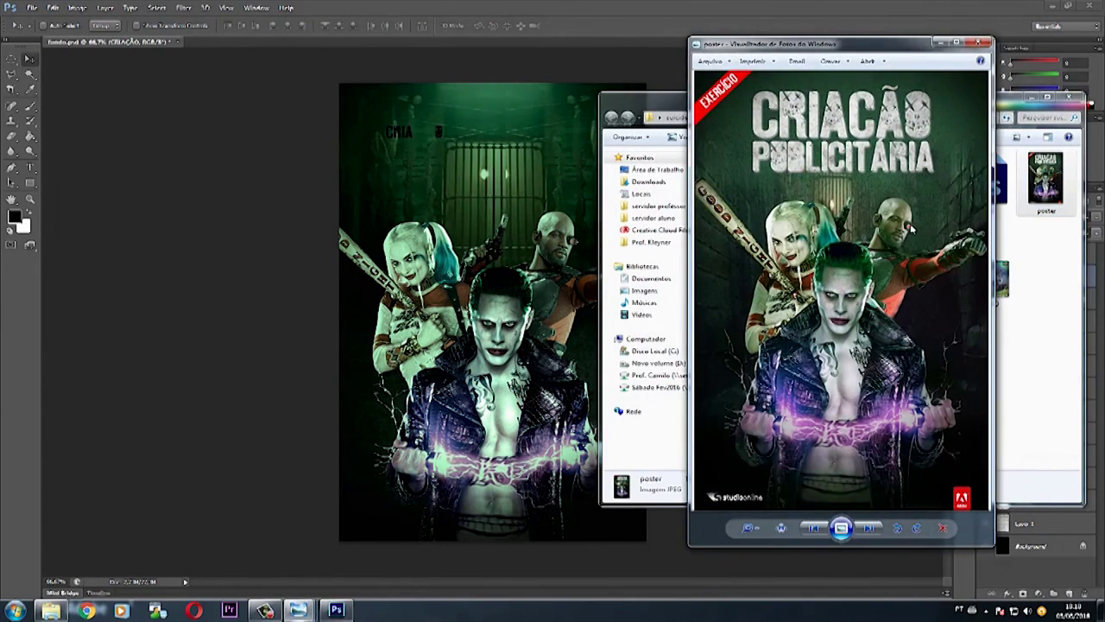
left_click(543, 262)
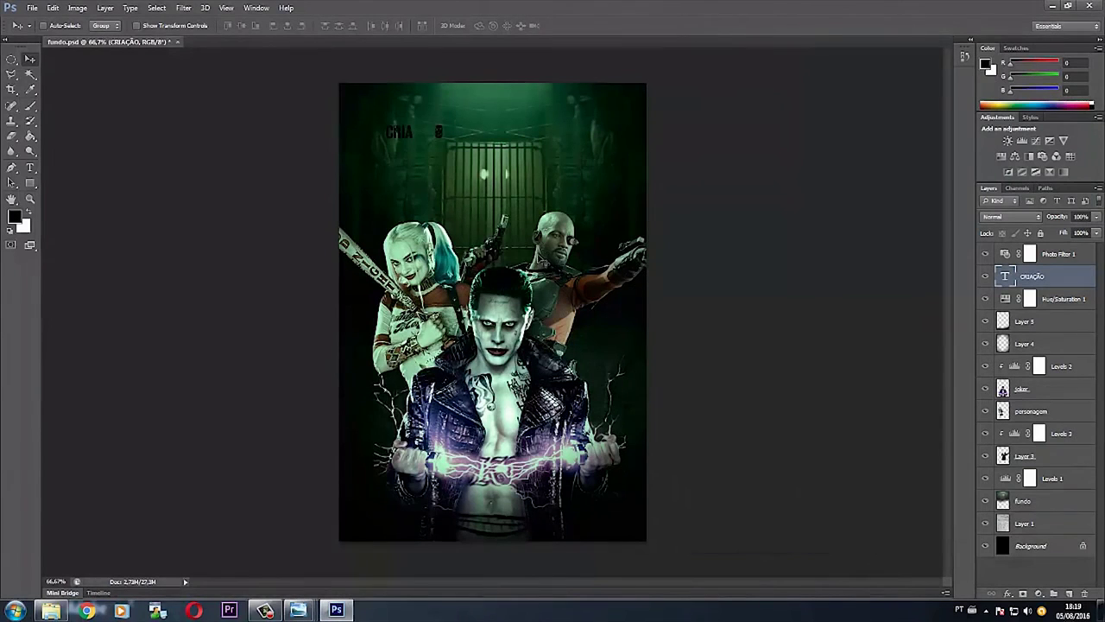
left_click(29, 169)
Retype the title as CRIACAO without the accented letters and commit it.
double_click(398, 132)
key("BackSpace")
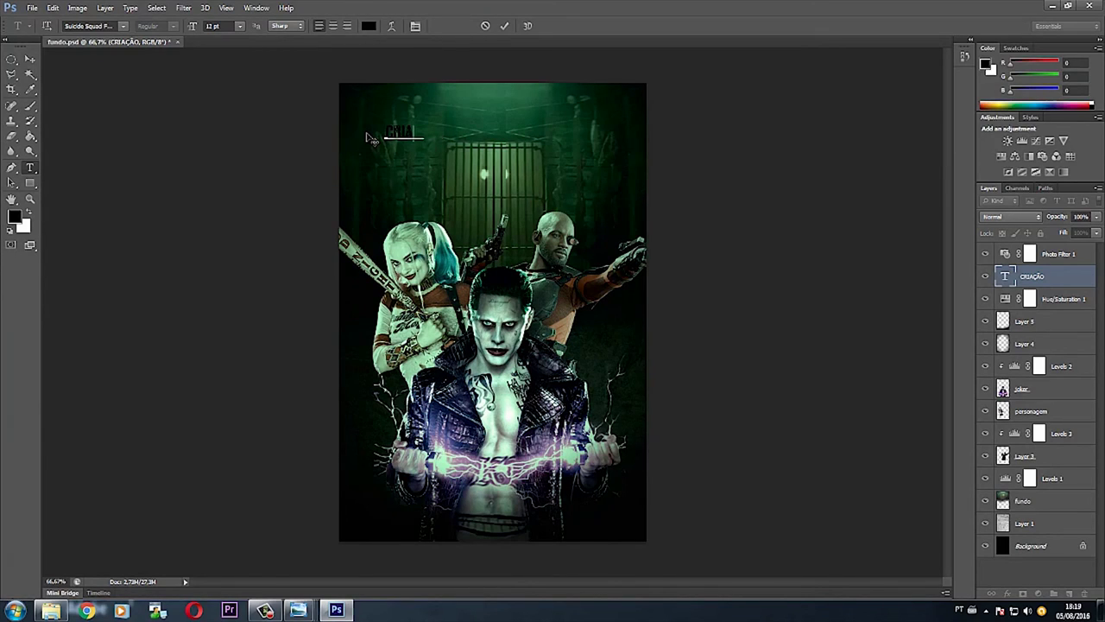
type("ÇÃO")
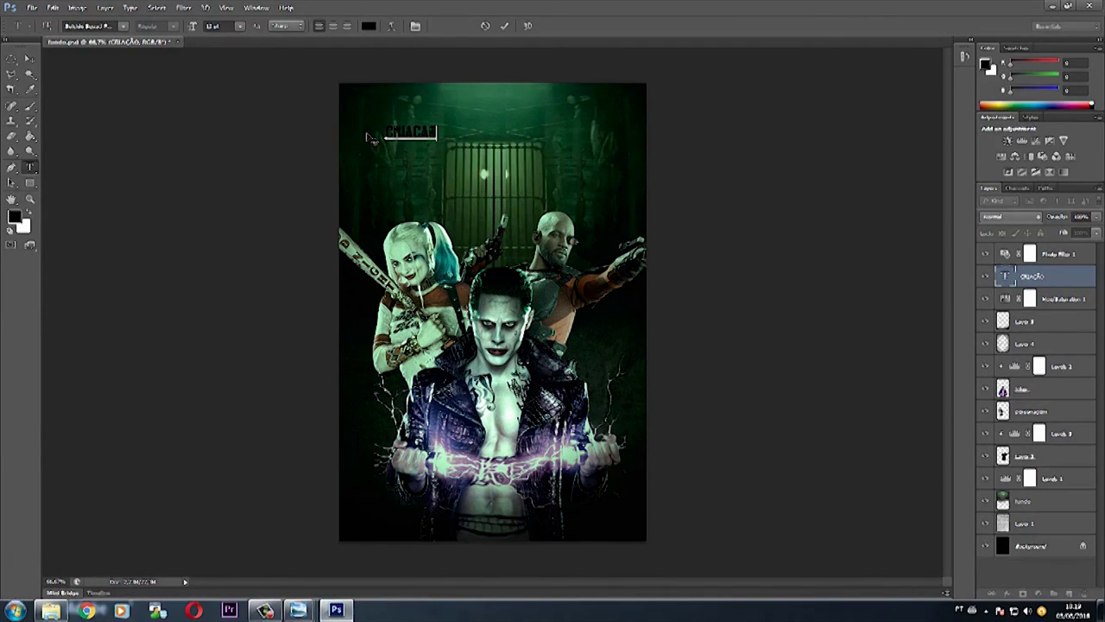
left_click(503, 27)
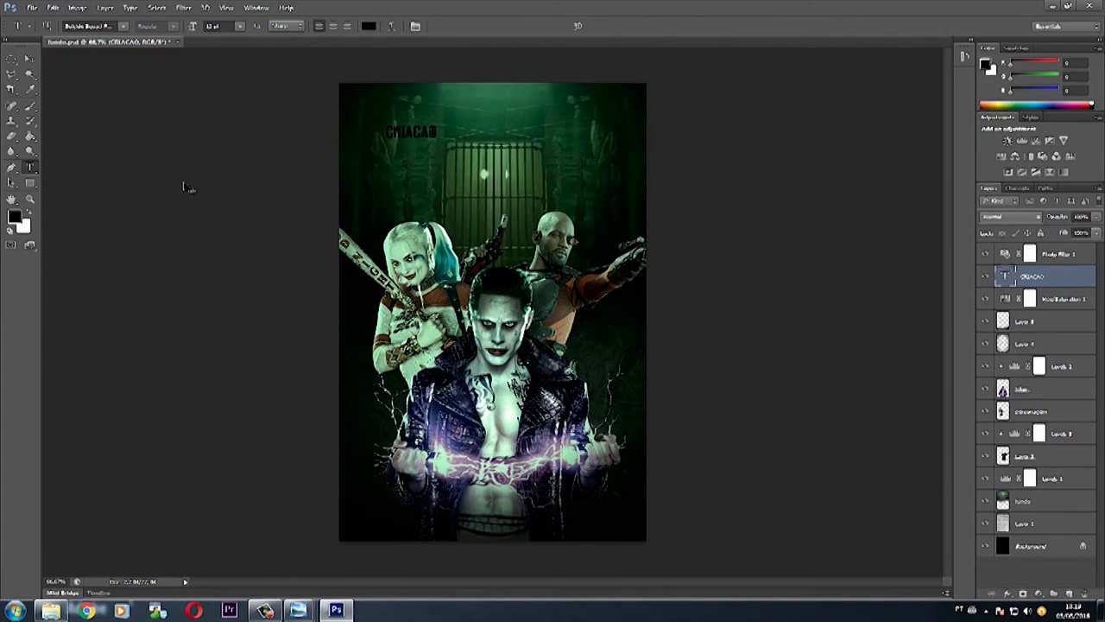
Enlarge the CRIACAO title across the top of the poster and nudge it into place.
key("ctrl+t")
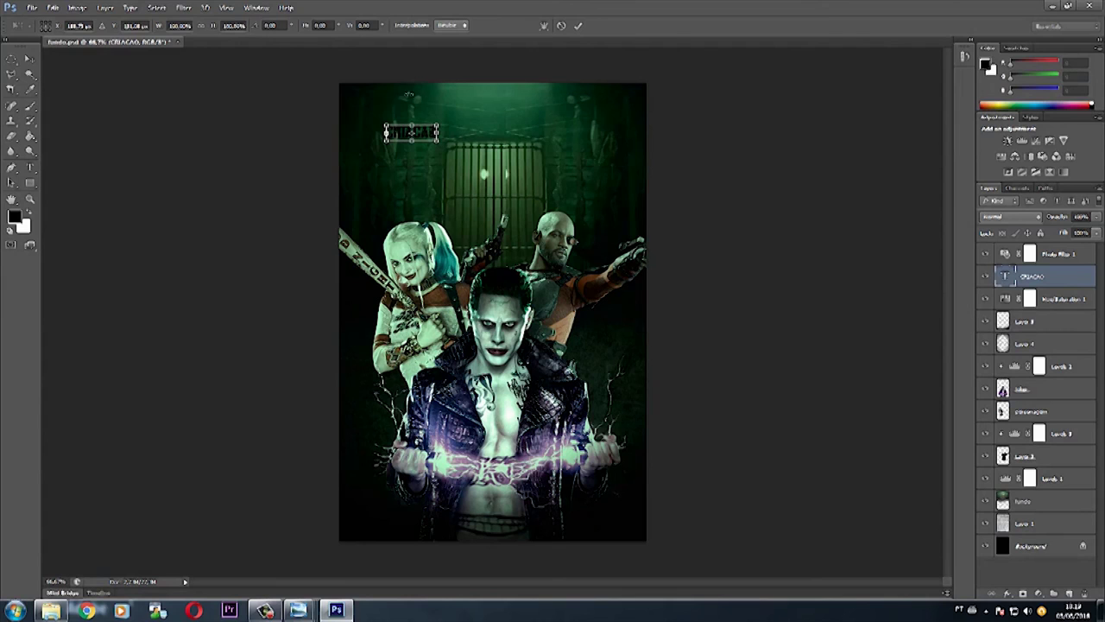
left_click_drag(437, 138, 597, 189)
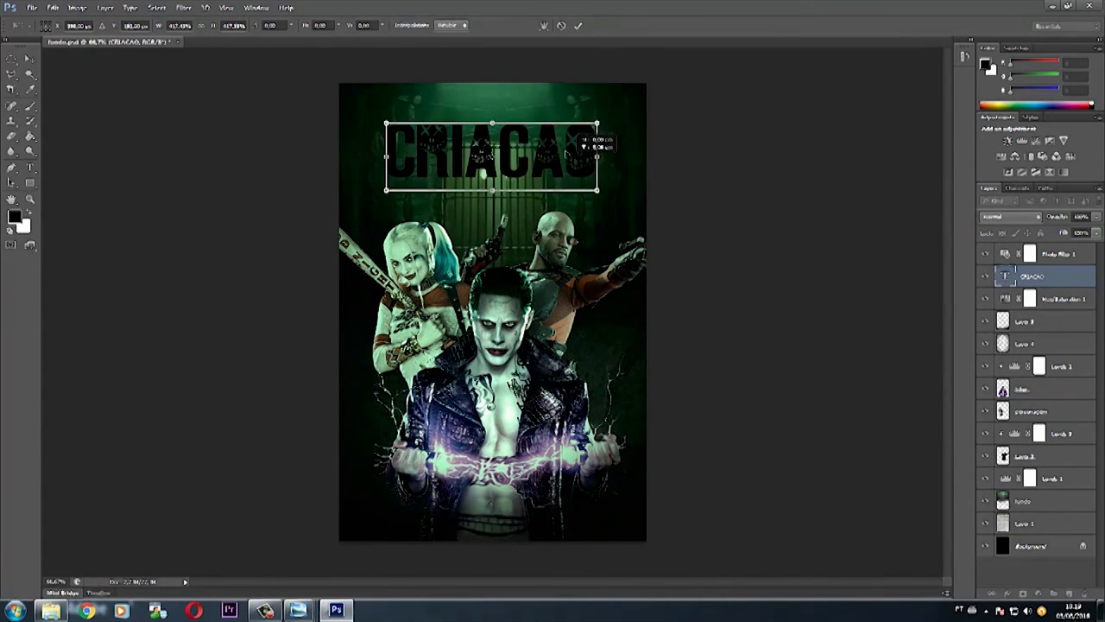
left_click_drag(492, 156, 492, 145)
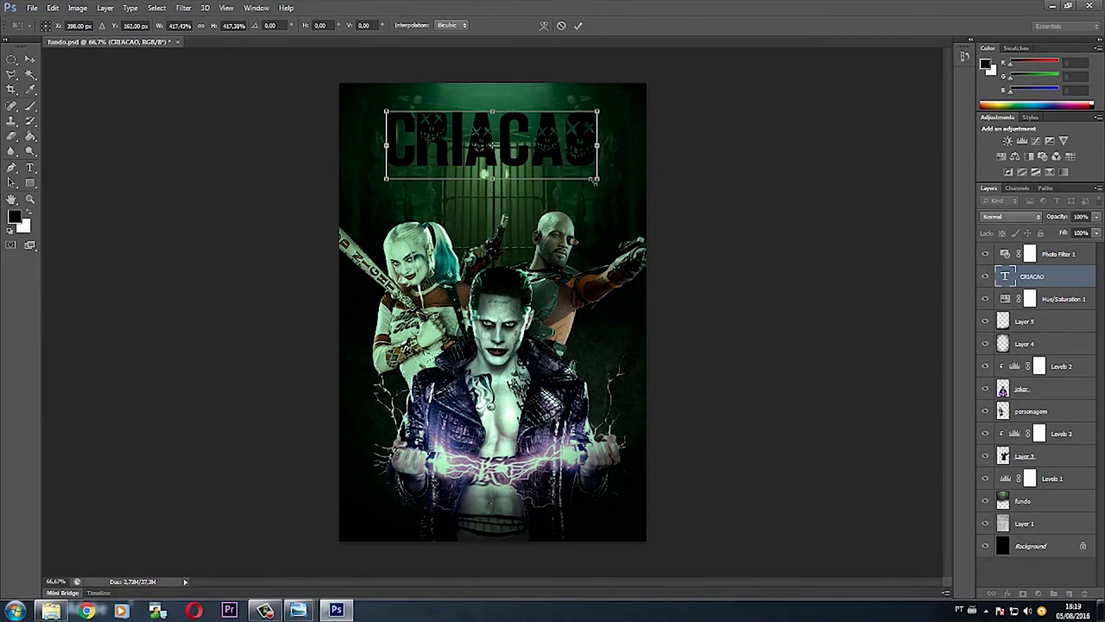
left_click_drag(594, 180, 546, 140)
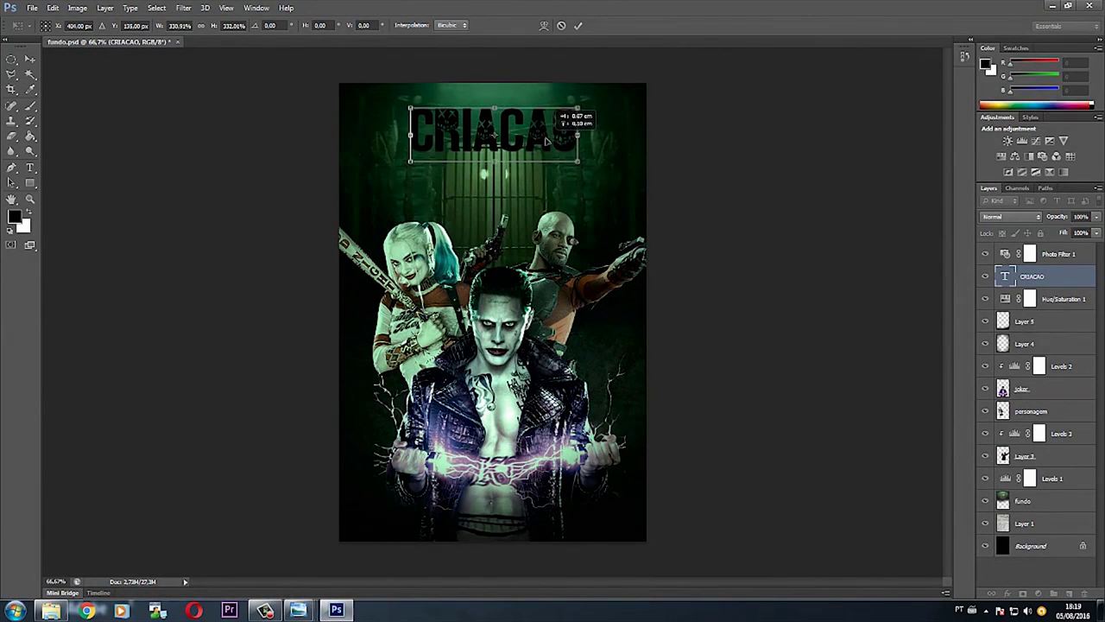
key("Return")
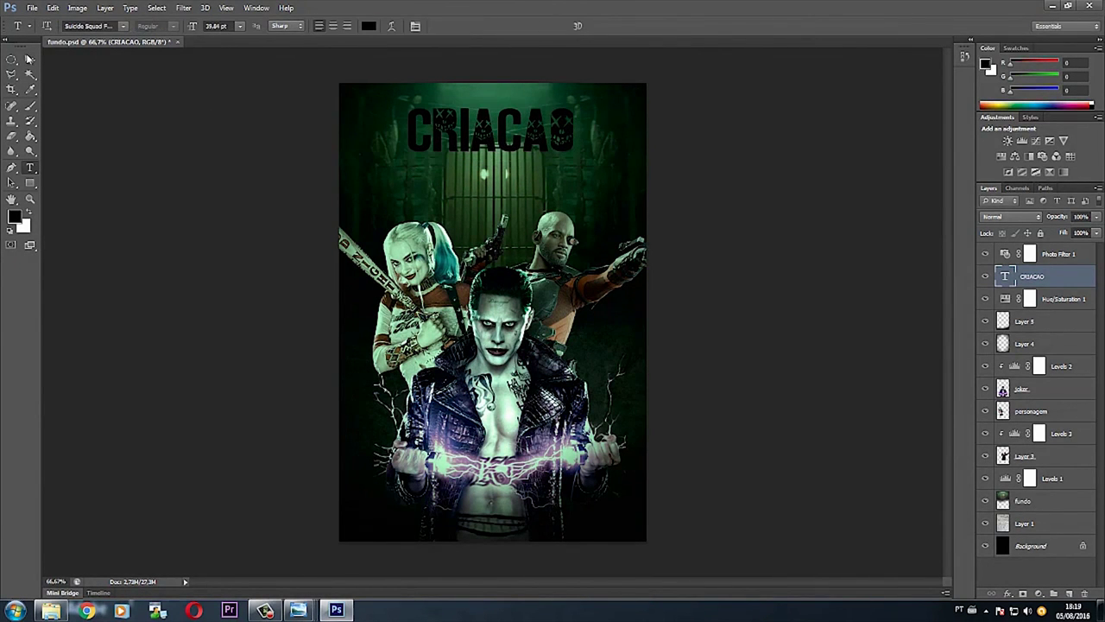
key("v")
left_click_drag(477, 139, 477, 144)
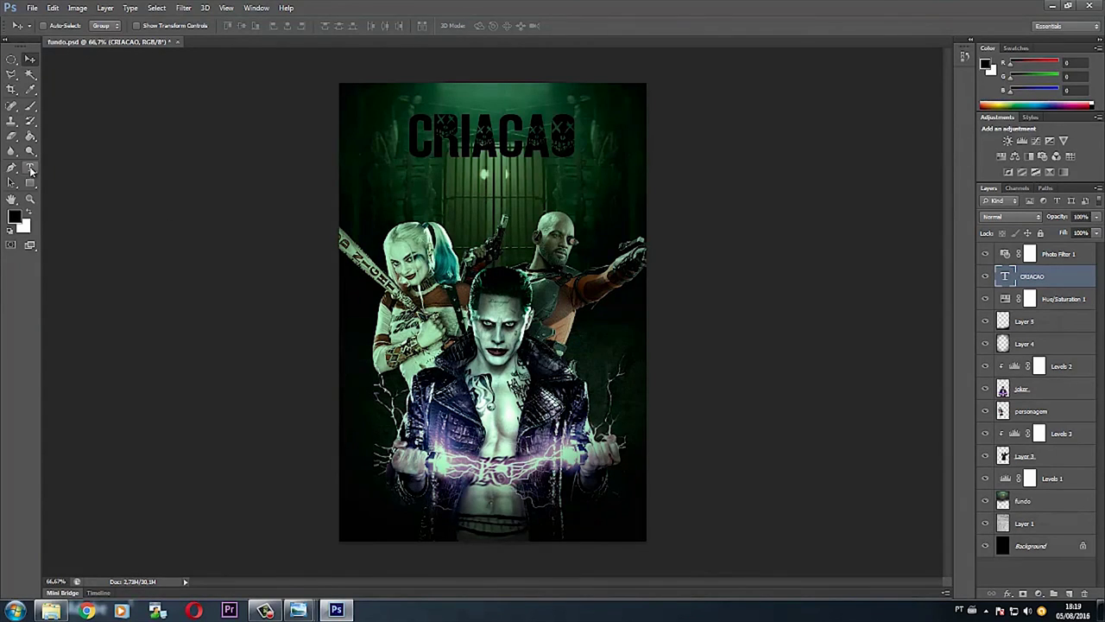
Change the CRIACAO title's text colour to white.
left_click(30, 168)
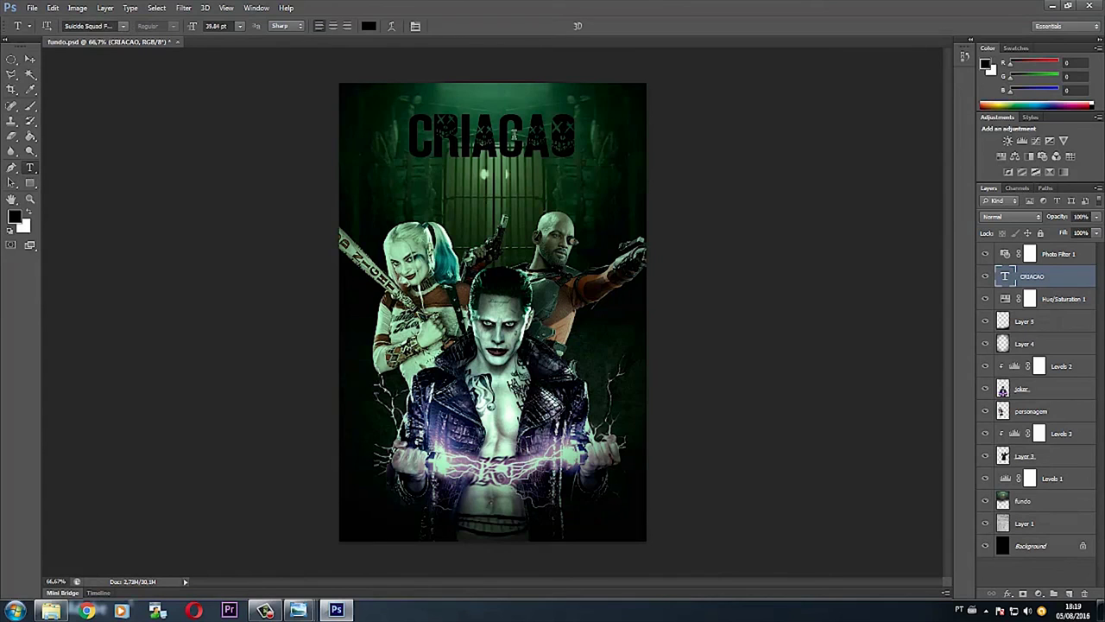
double_click(513, 134)
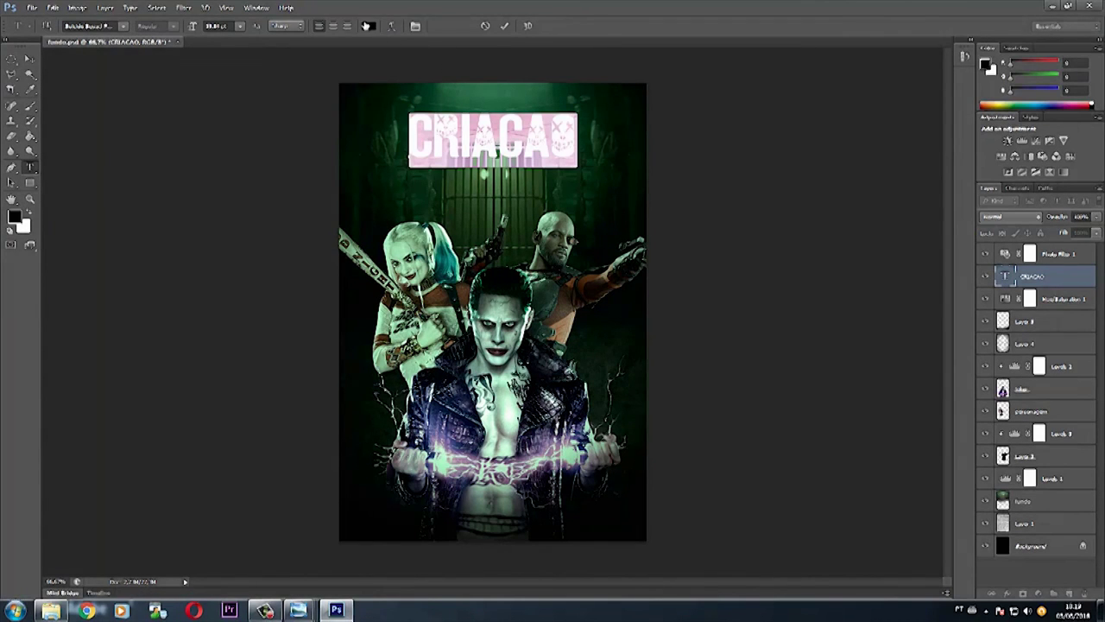
left_click(369, 26)
left_click_drag(424, 187, 365, 153)
left_click(671, 157)
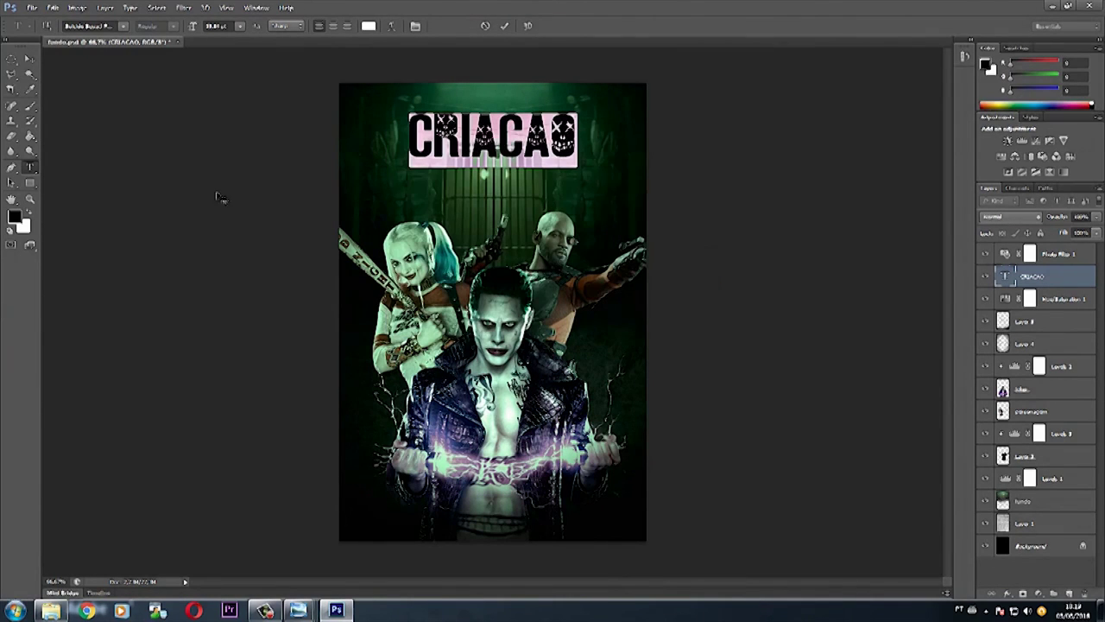
left_click(29, 59)
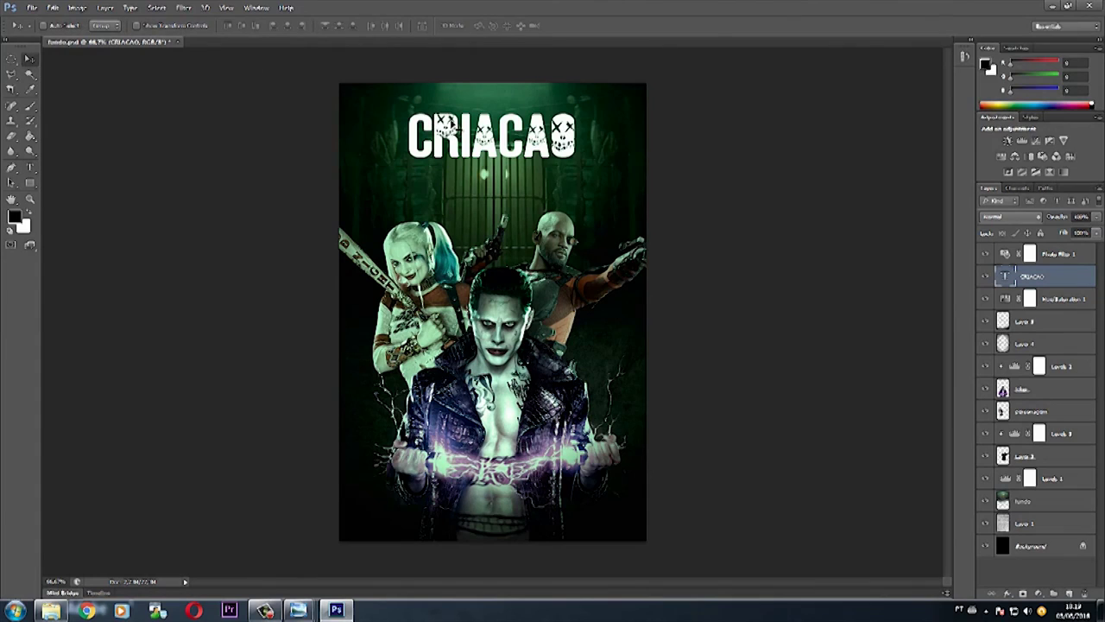
Duplicate CRIACAO below as a smaller PUBLICITARIA line, then bring up the reference poster.
left_click_drag(484, 138, 483, 186)
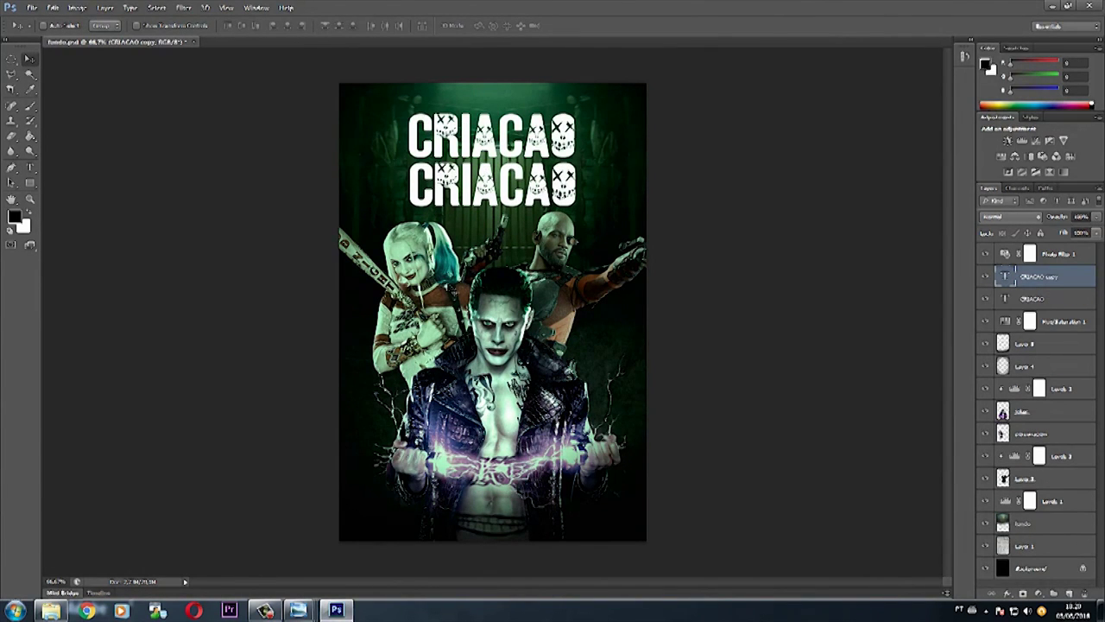
left_click(29, 167)
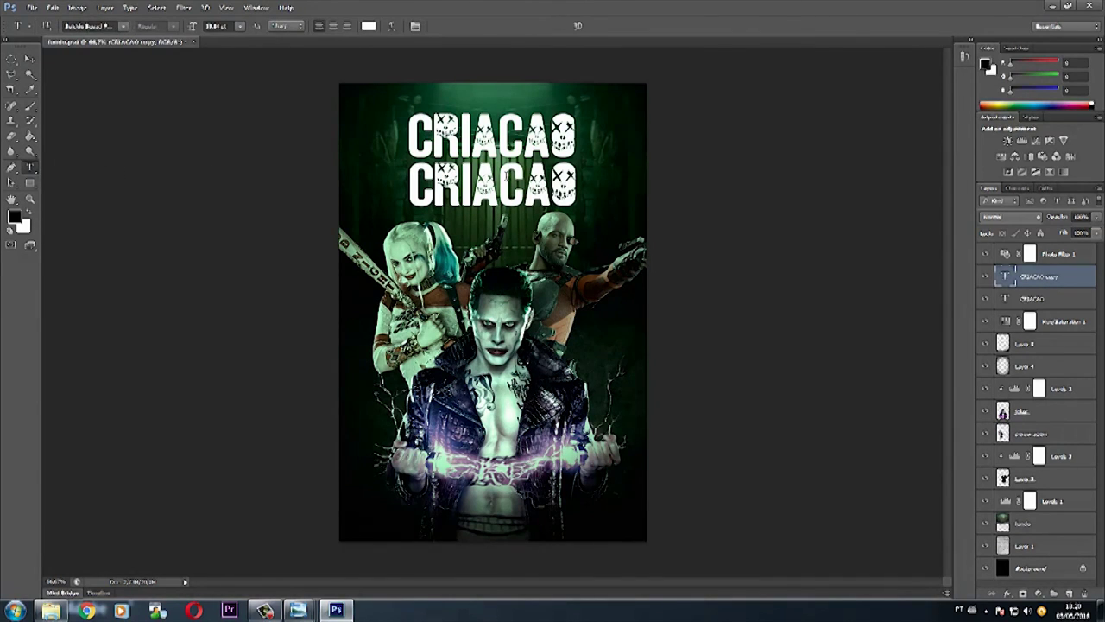
double_click(511, 178)
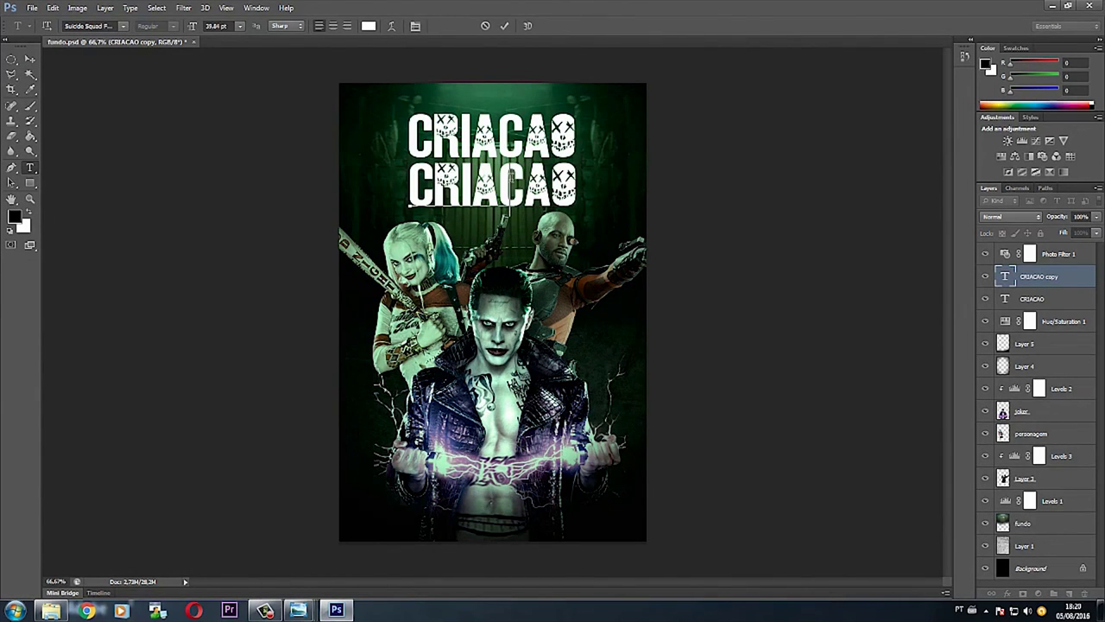
type("PUBLICITA")
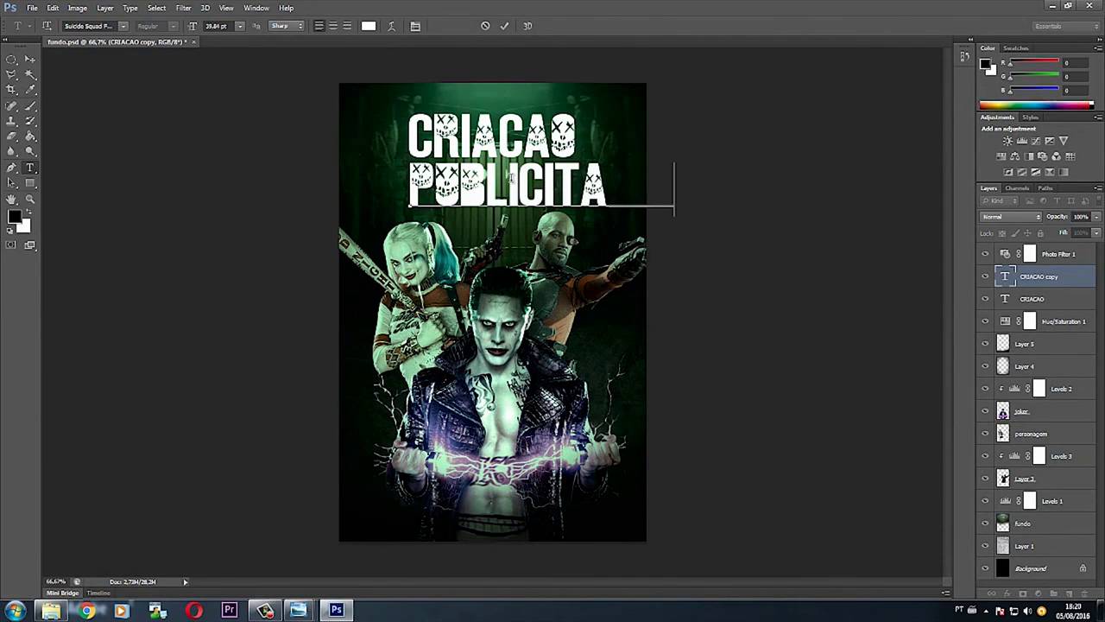
type("RIA")
left_click(29, 59)
key("ctrl+t")
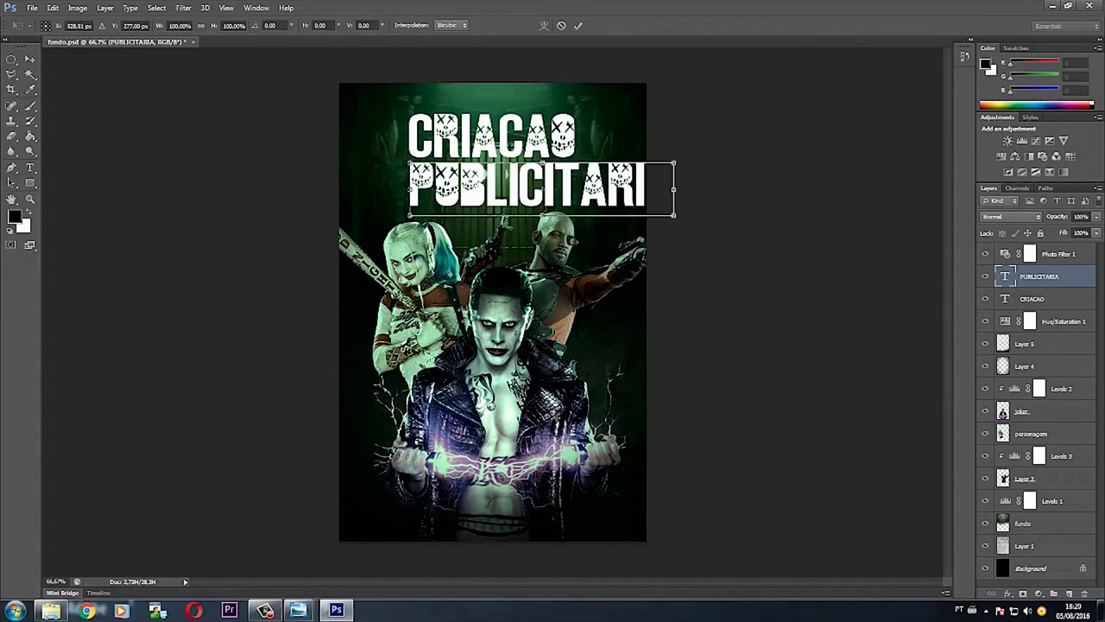
left_click_drag(674, 214, 577, 195)
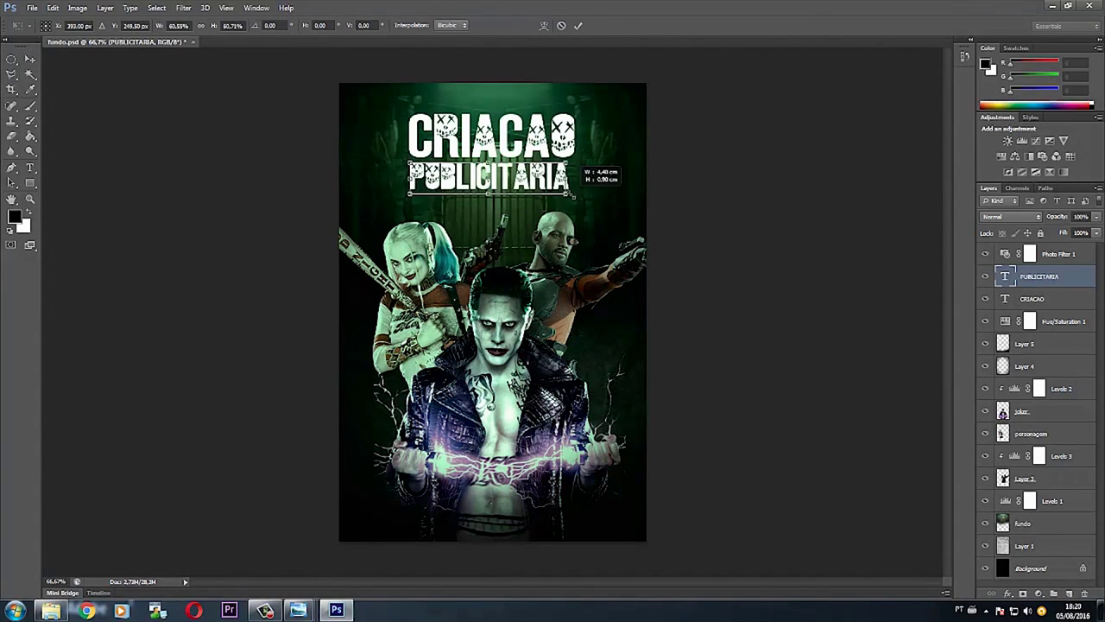
key("Return")
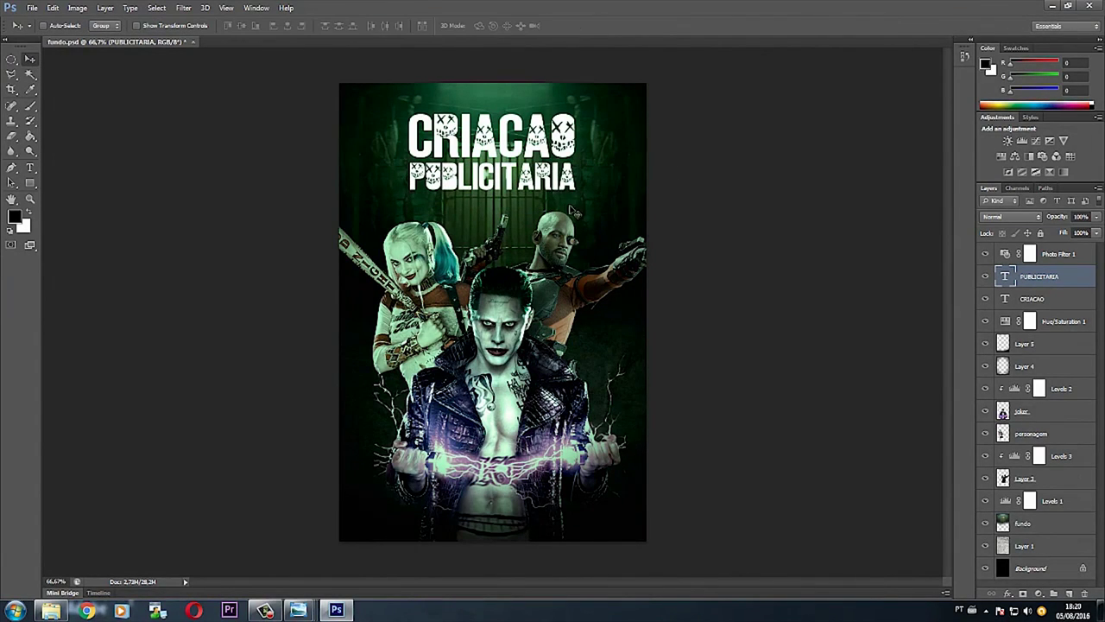
key("alt+Tab")
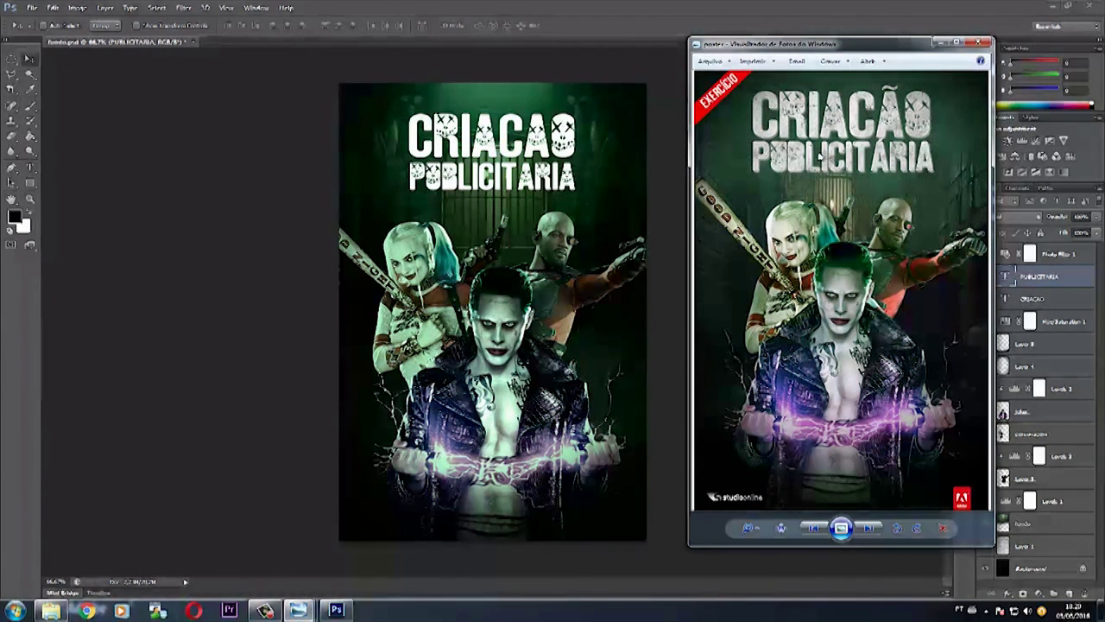
Move both title layers above Photo Filter and group them as TITULO.
left_click(562, 181)
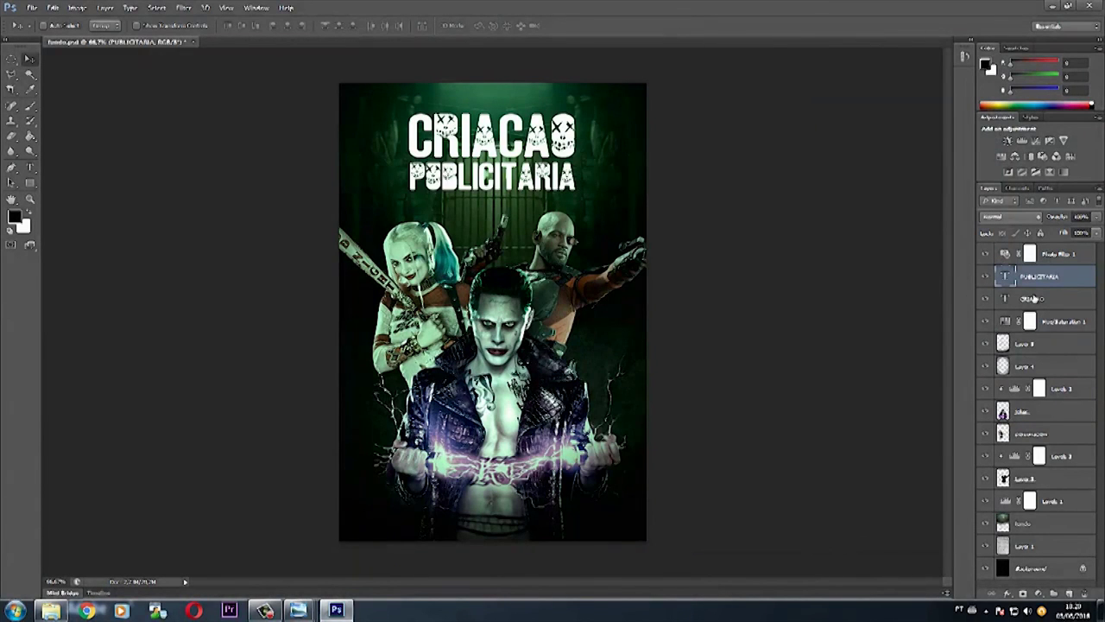
left_click(1042, 300, "shift")
left_click_drag(1044, 284, 1060, 250)
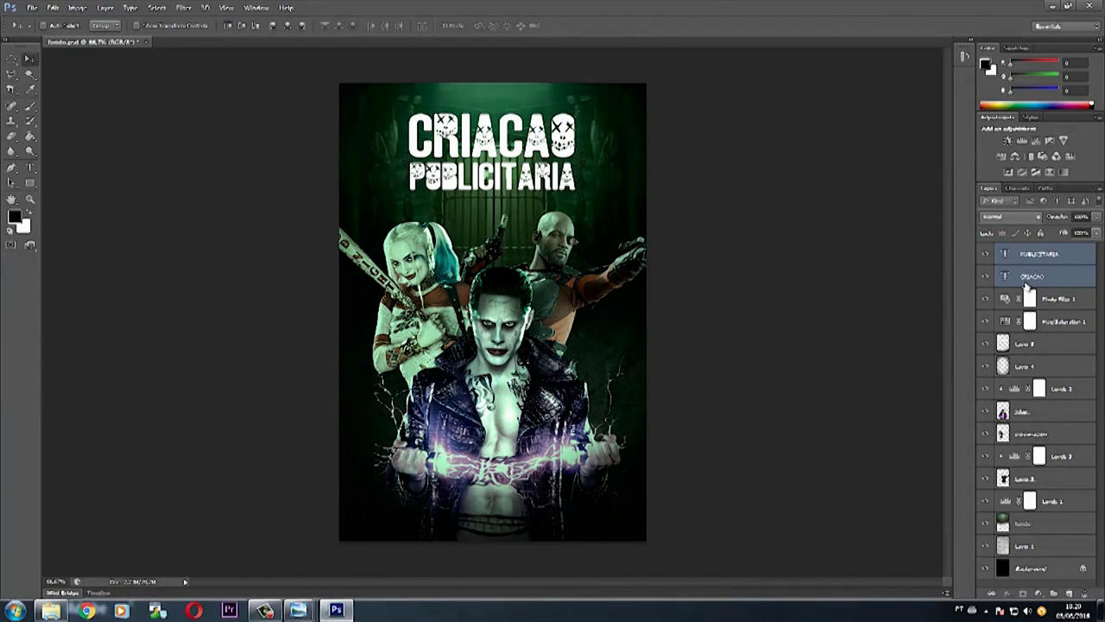
key("ctrl+g")
double_click(1030, 250)
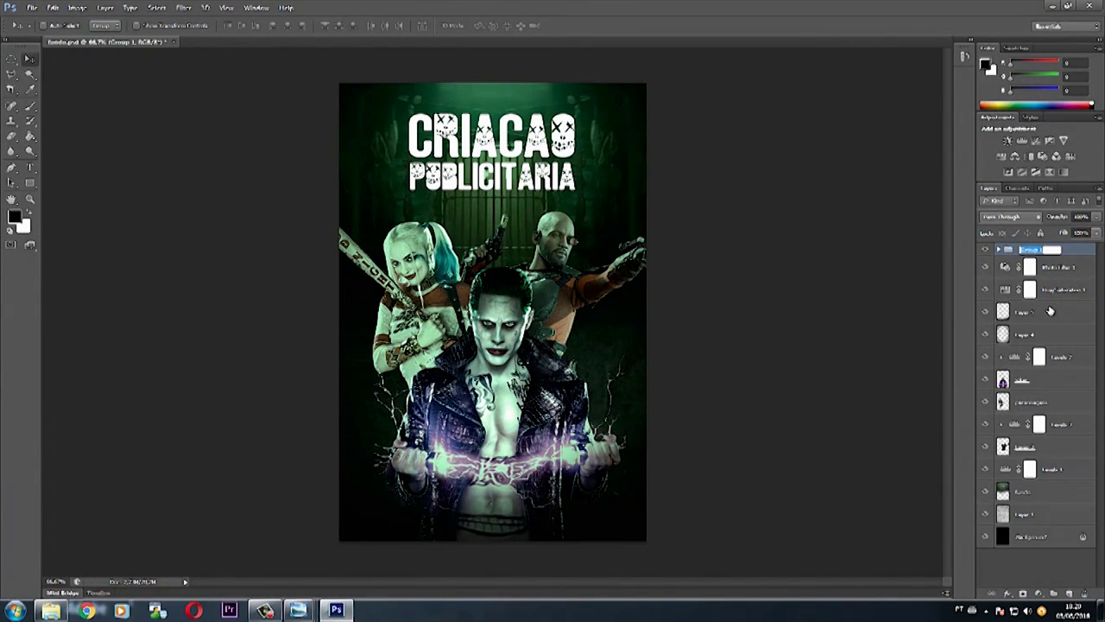
type("TEX")
key("Return")
Briefly lower the TITULO group's opacity to 68%, then restore it to 100%.
left_click(1096, 217)
mouse_move(1093, 233)
left_mouse_down()
mouse_move(1079, 234)
mouse_move(1098, 233)
left_mouse_up()
left_click(1035, 250)
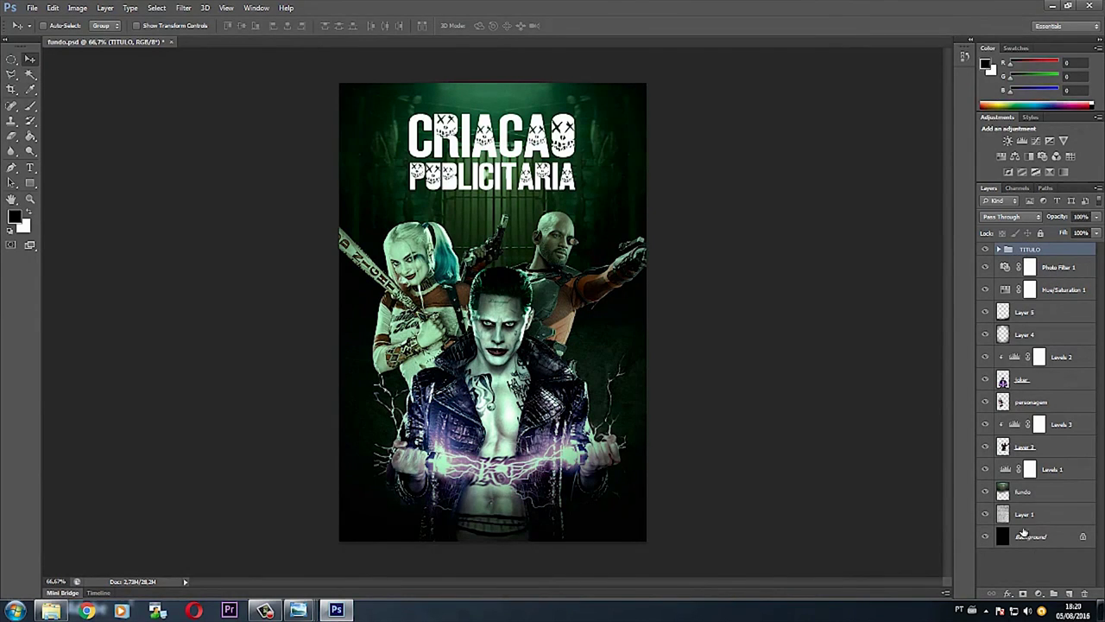
Add a Color Overlay layer effect to the TITULO group.
left_click(1039, 595)
left_click(1040, 596)
left_click(1009, 595)
left_click(1045, 534)
left_click_drag(593, 112, 755, 291)
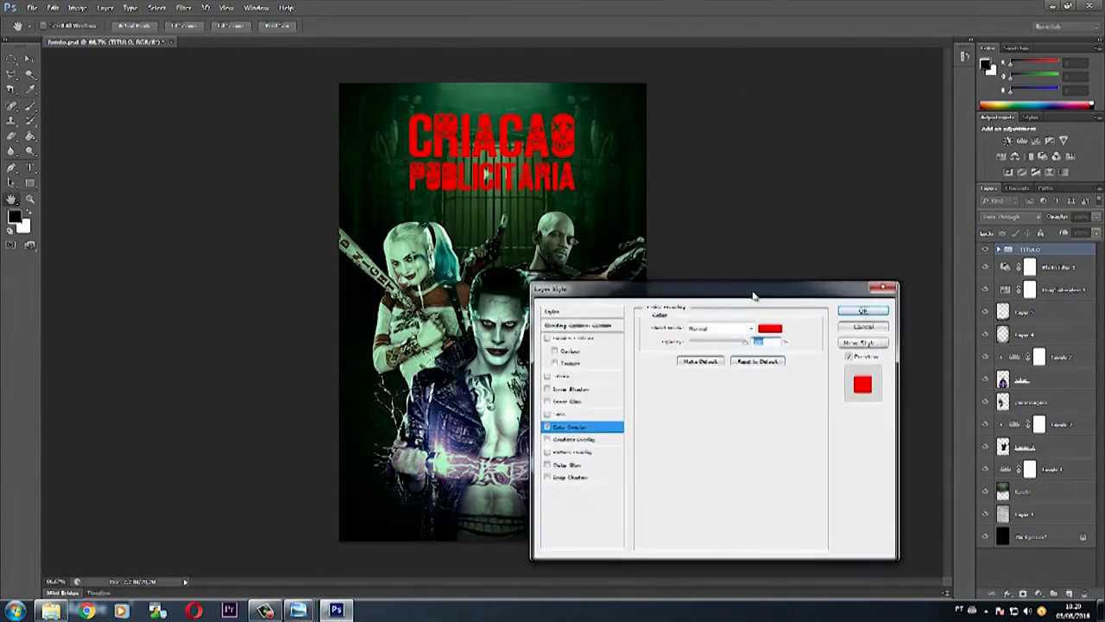
Set the overlay colour to white (ffffff) after trying other colours, and apply it.
left_click(771, 330)
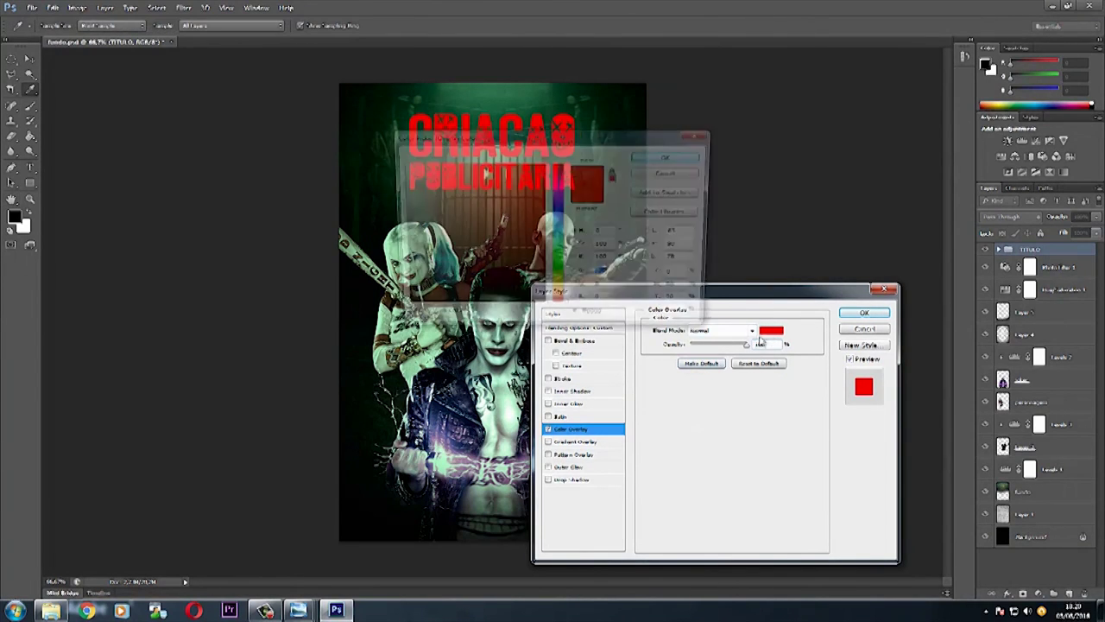
left_click_drag(550, 140, 654, 269)
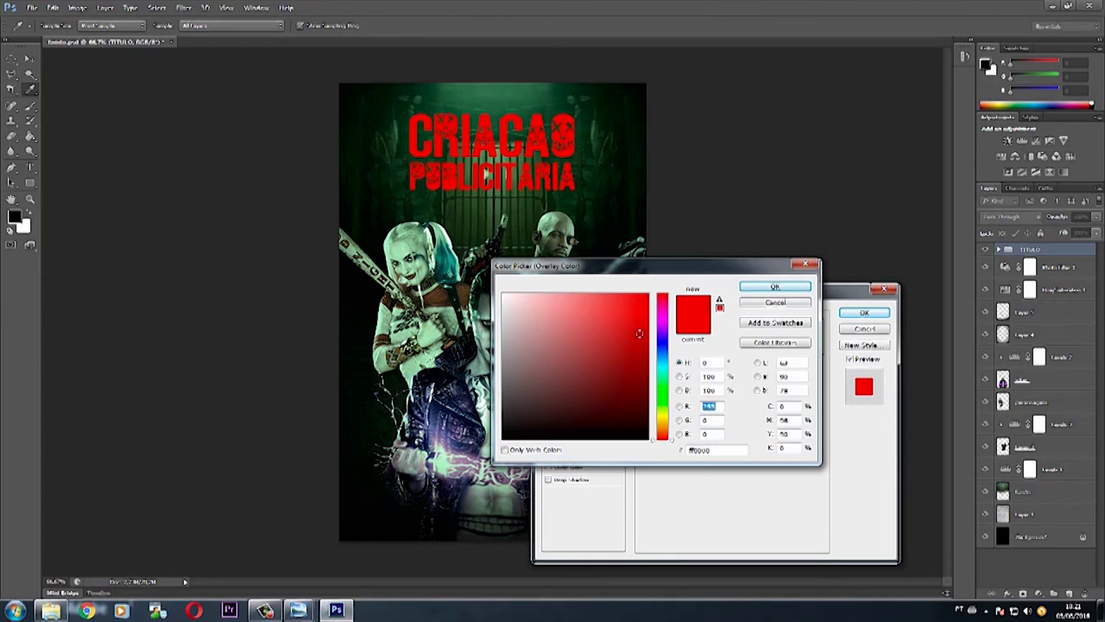
left_click_drag(639, 332, 639, 368)
left_click(438, 209)
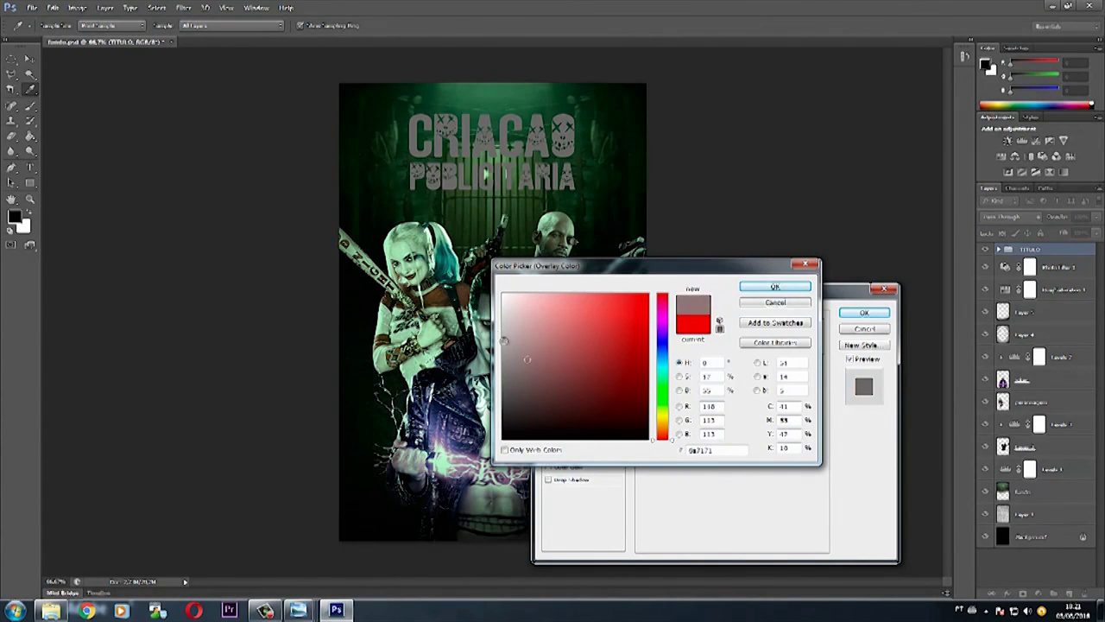
left_click_drag(384, 159, 488, 173)
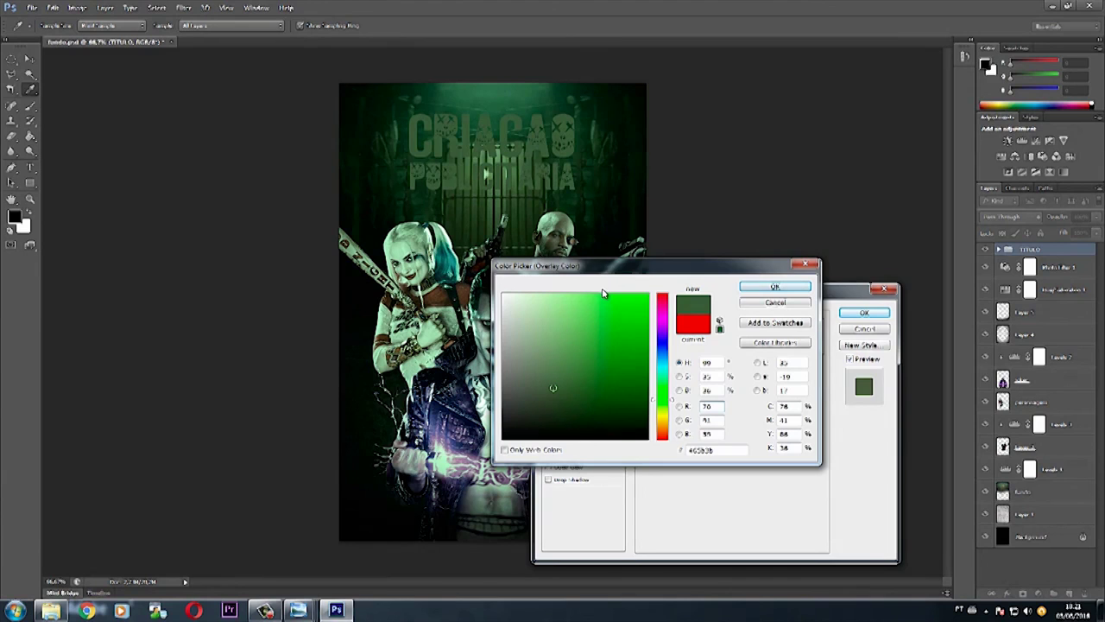
left_click_drag(665, 350, 661, 296)
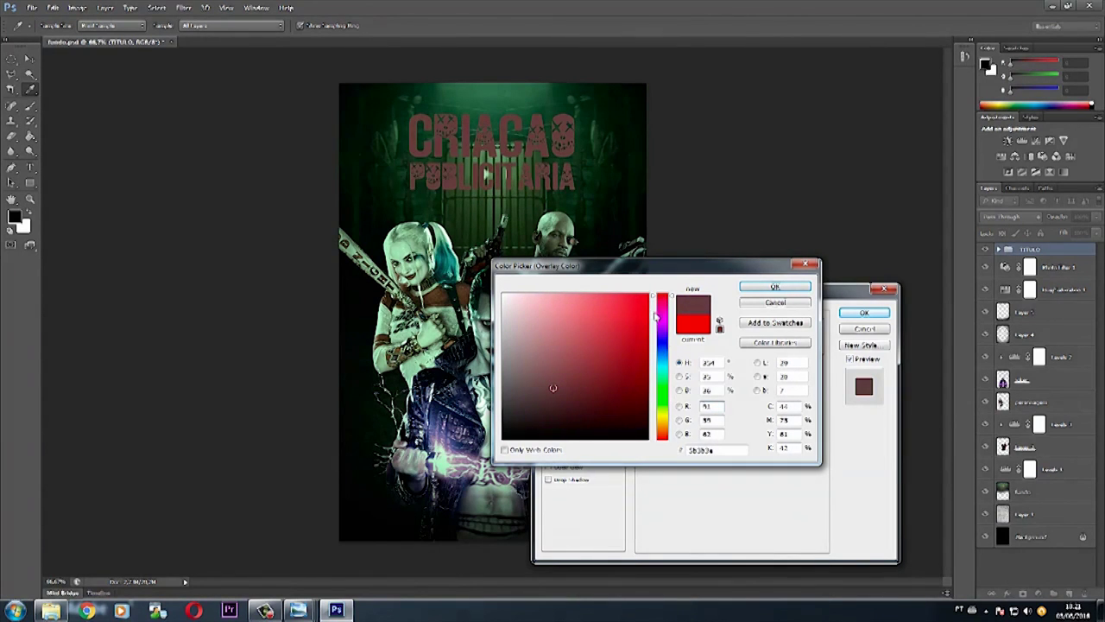
left_click_drag(594, 337, 502, 295)
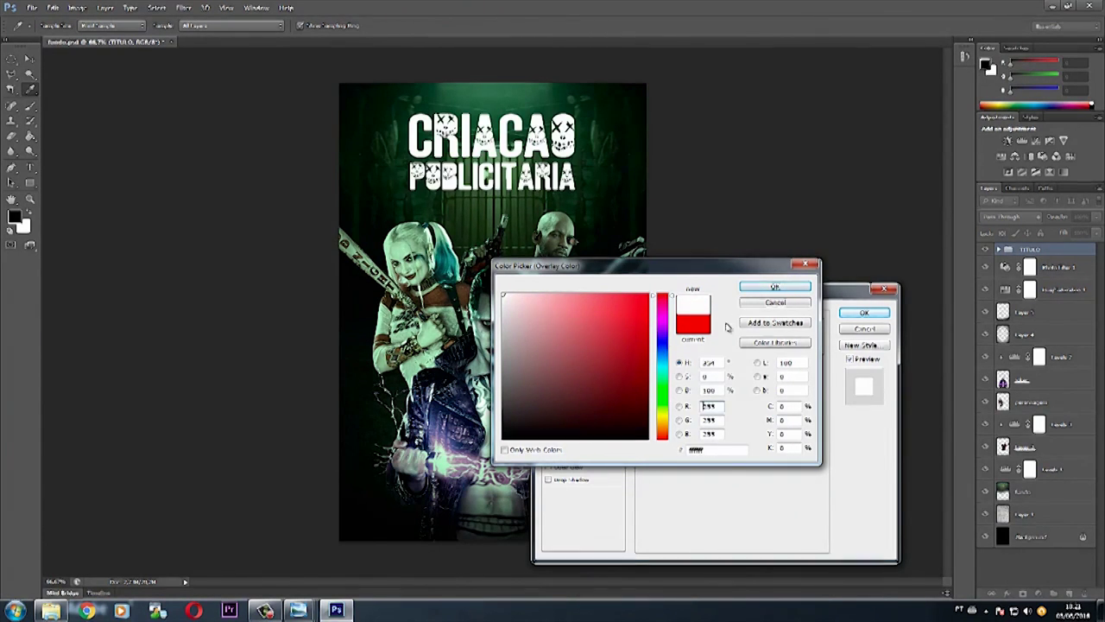
left_click(665, 415)
left_click_drag(542, 340, 658, 311)
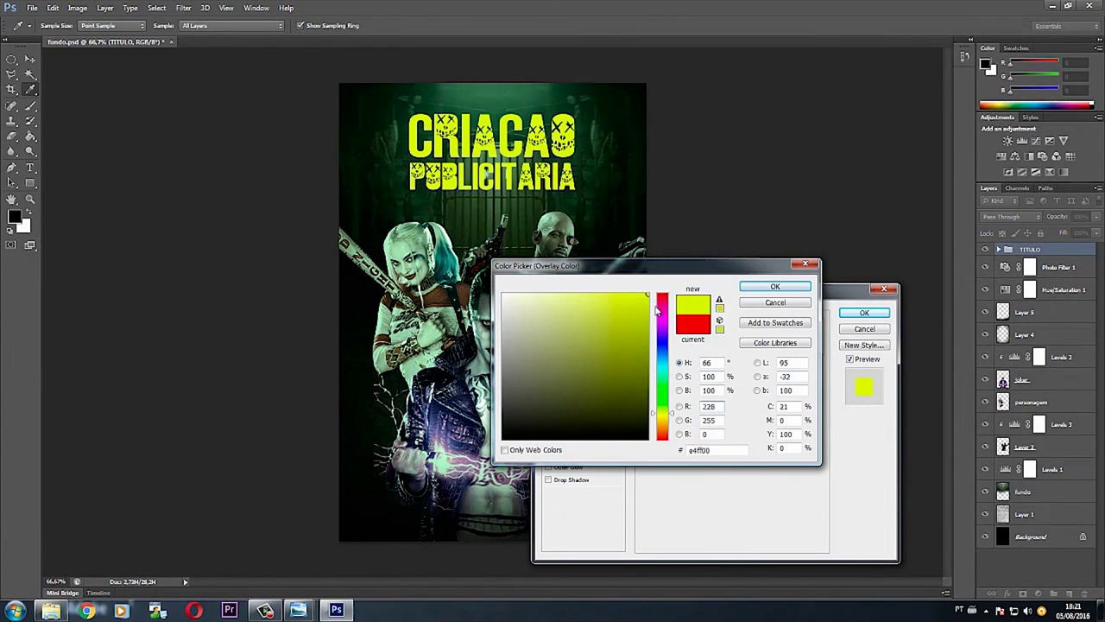
left_click_drag(586, 329, 502, 295)
left_click(765, 288)
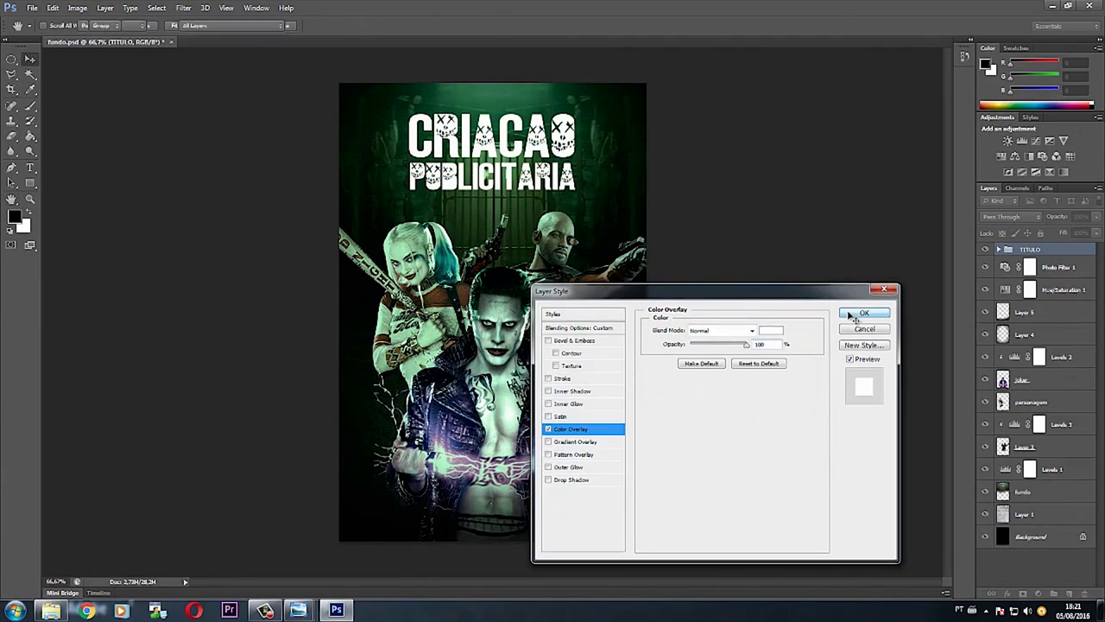
left_click(859, 312)
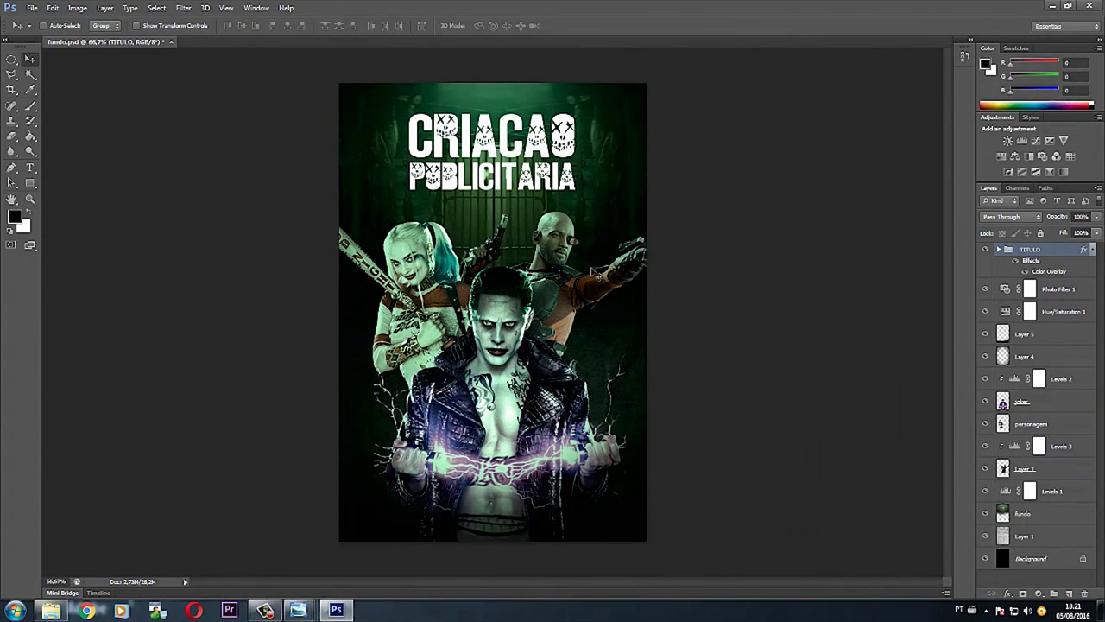